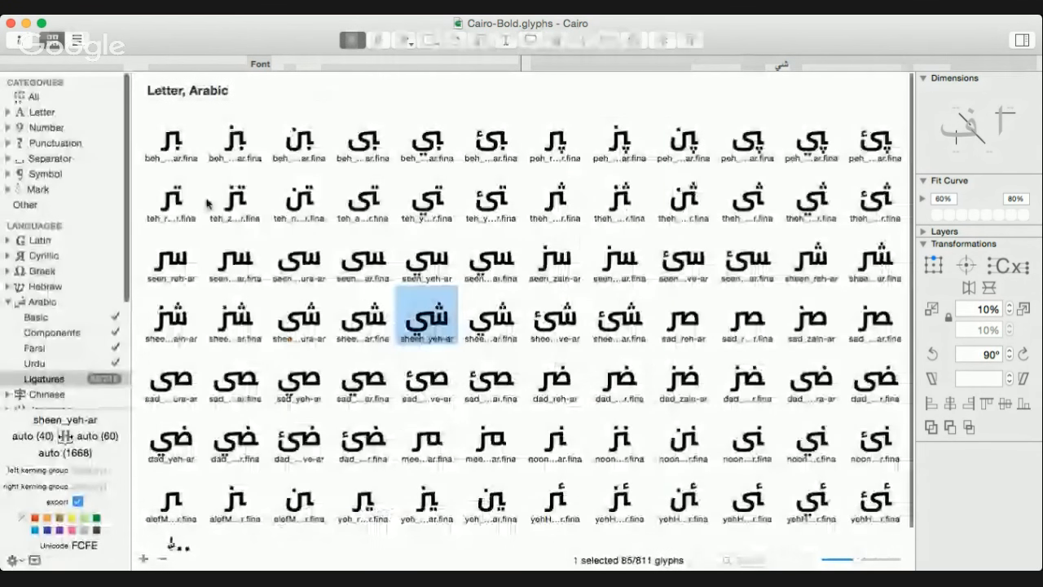
- Show all Arabic glyphs of the Cairo-Bold font
click(44, 302)
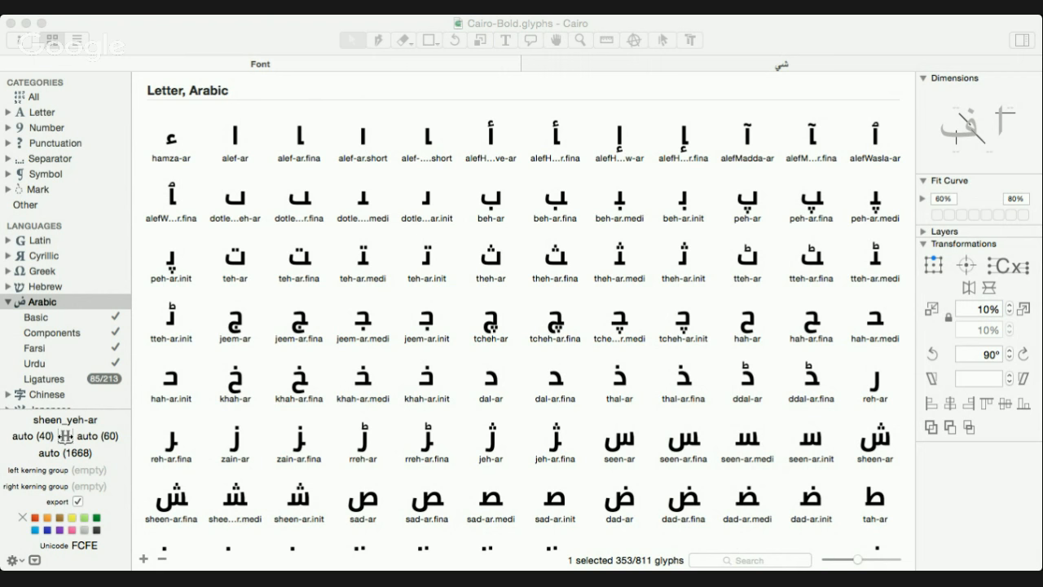
key(super+Tab)
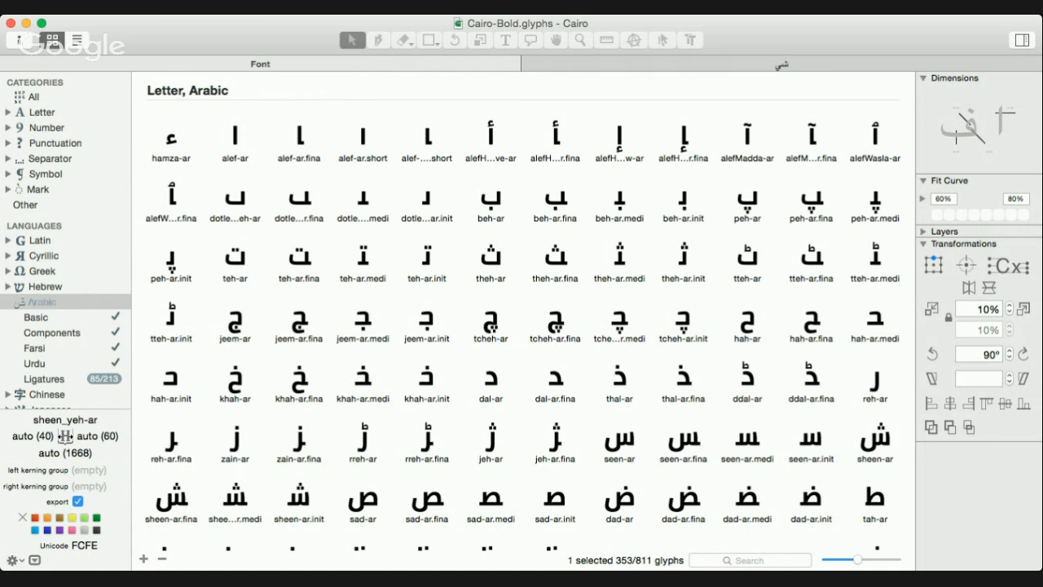
key(super+Tab)
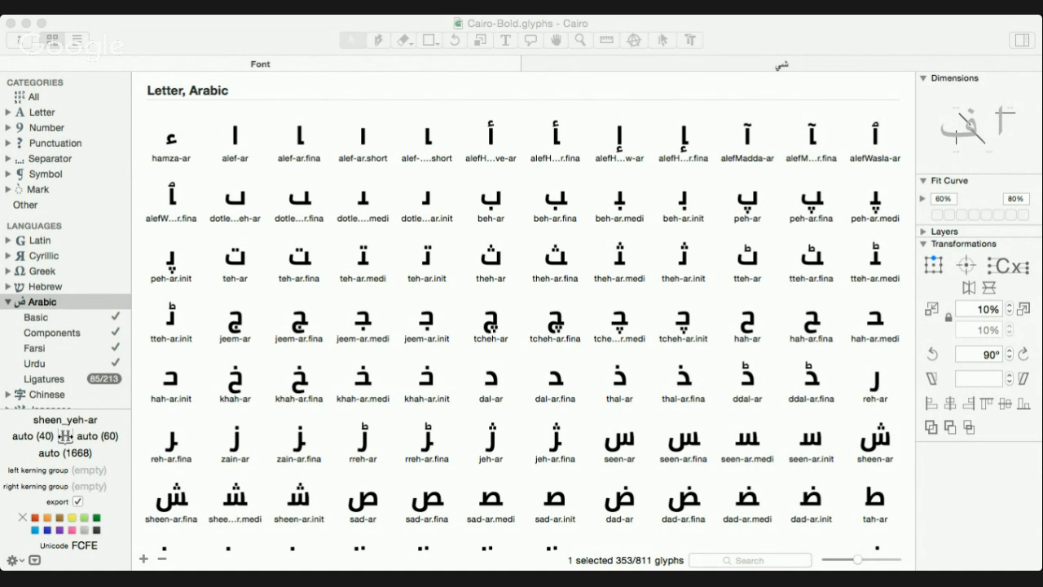
click(70, 301)
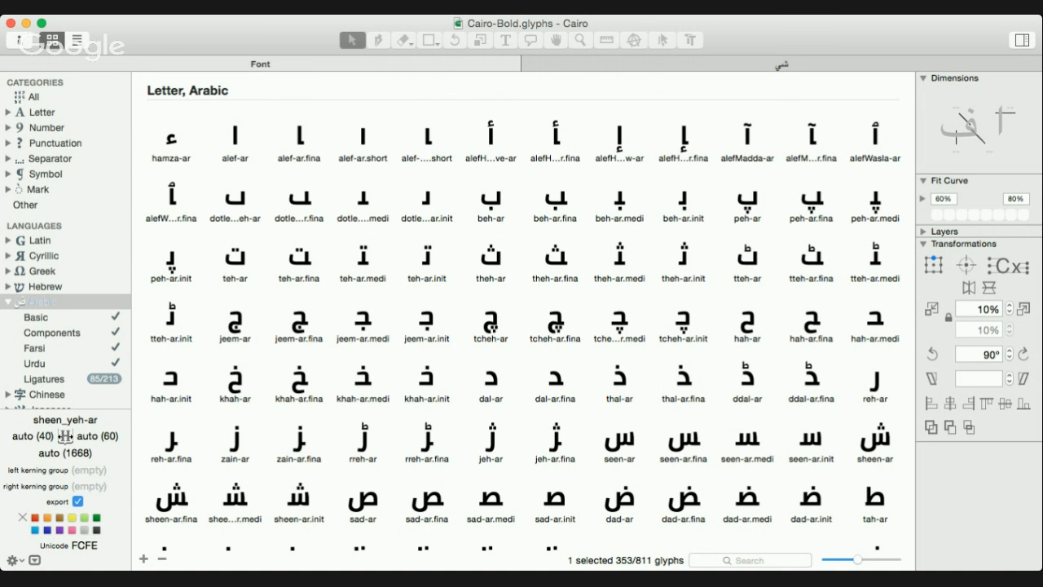
key(super+Tab)
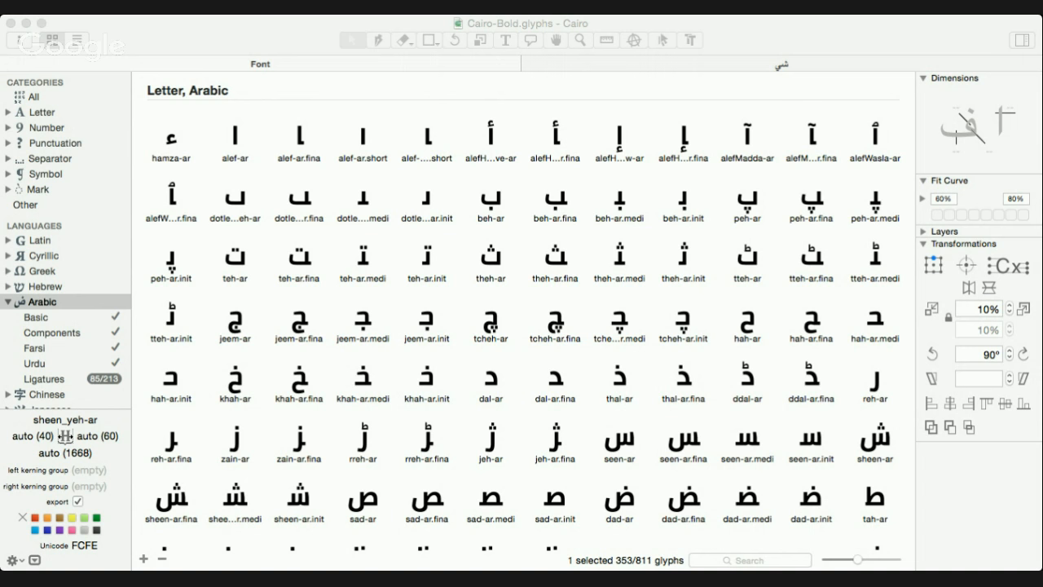
- List the Arabic ligatures and select the teh_alefMaksura-ar.fina glyph
click(68, 376)
click(67, 376)
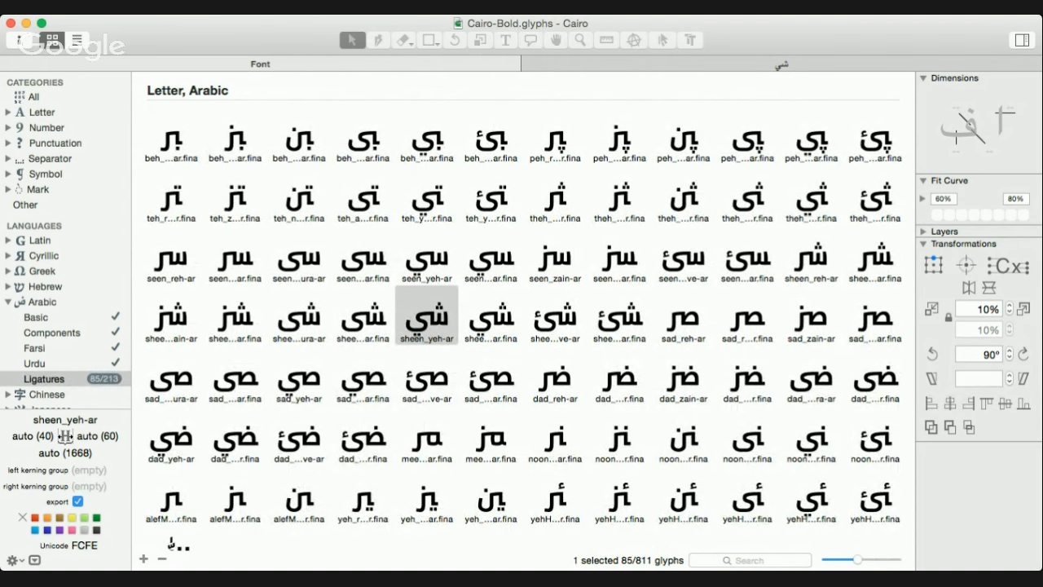
click(358, 200)
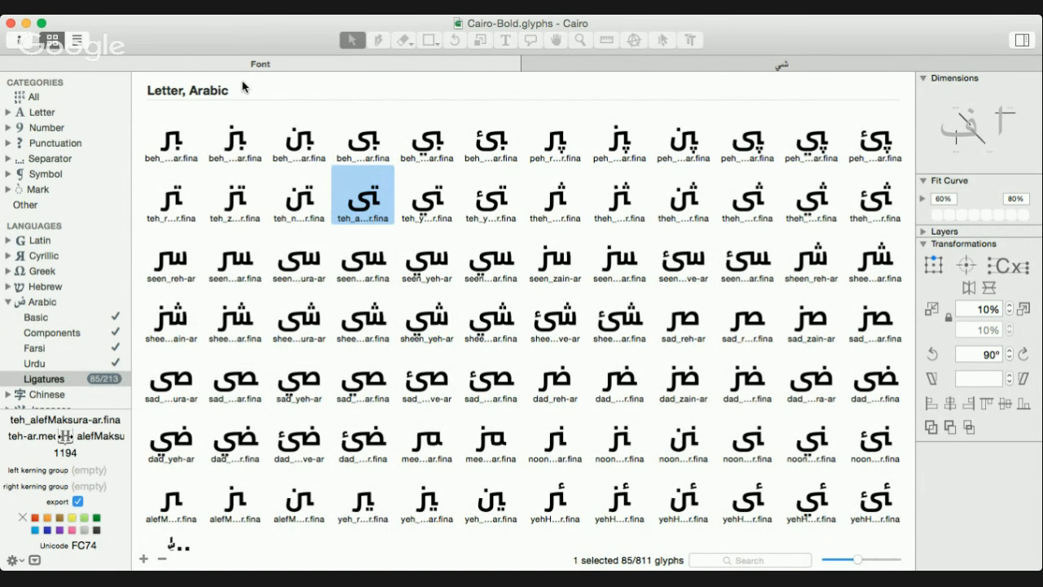
key(super+Tab)
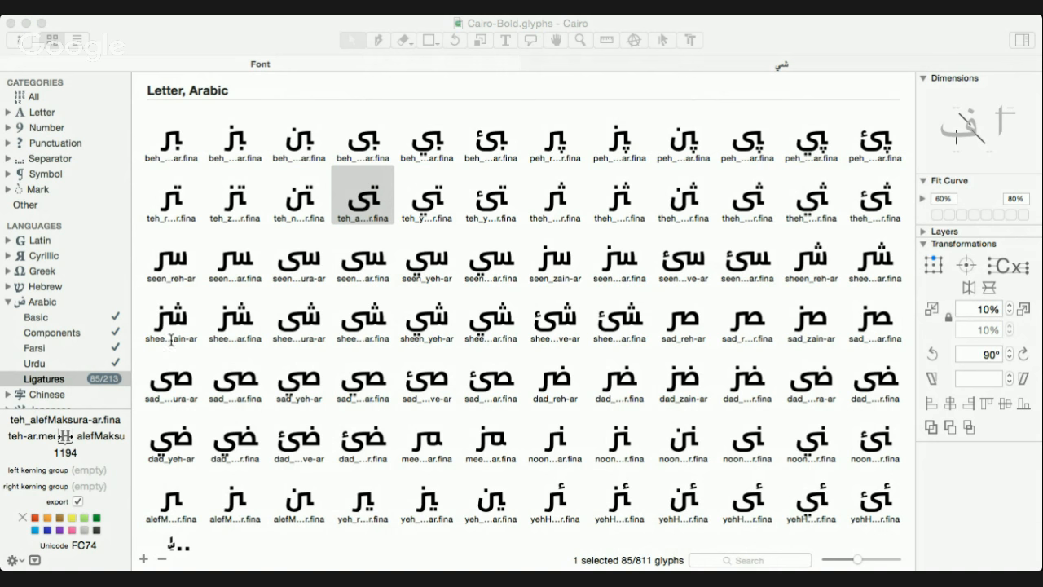
- View the Basic and Components sets of the Arabic glyphs and select the alef-ar.short component glyph
click(145, 333)
click(93, 318)
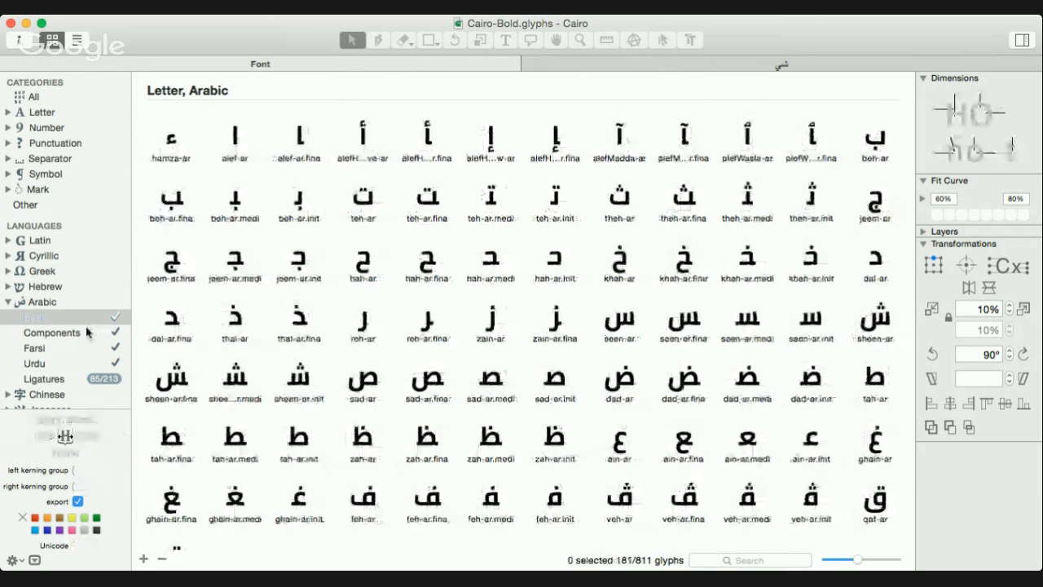
click(88, 332)
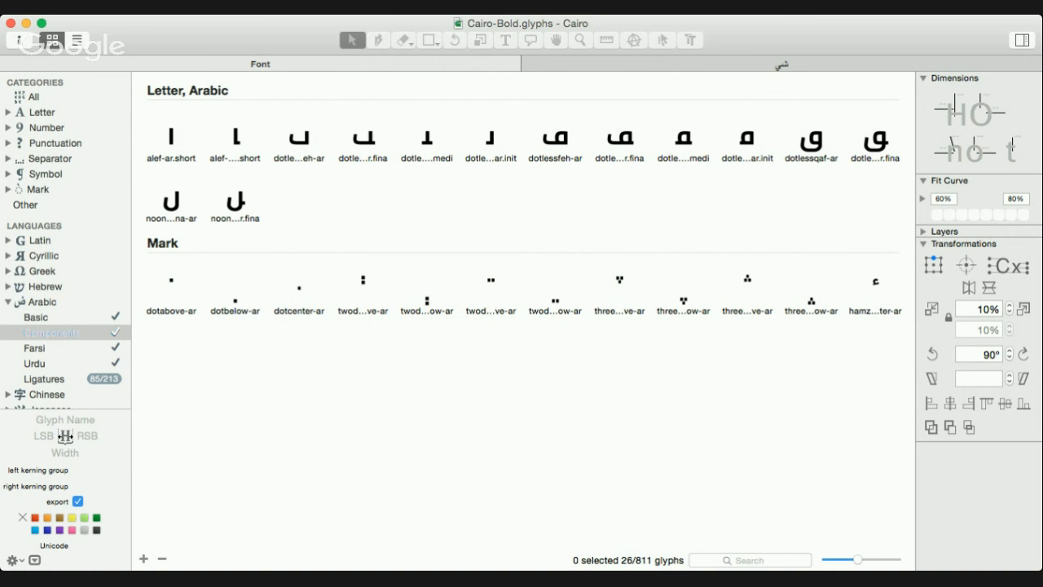
key(super+Tab)
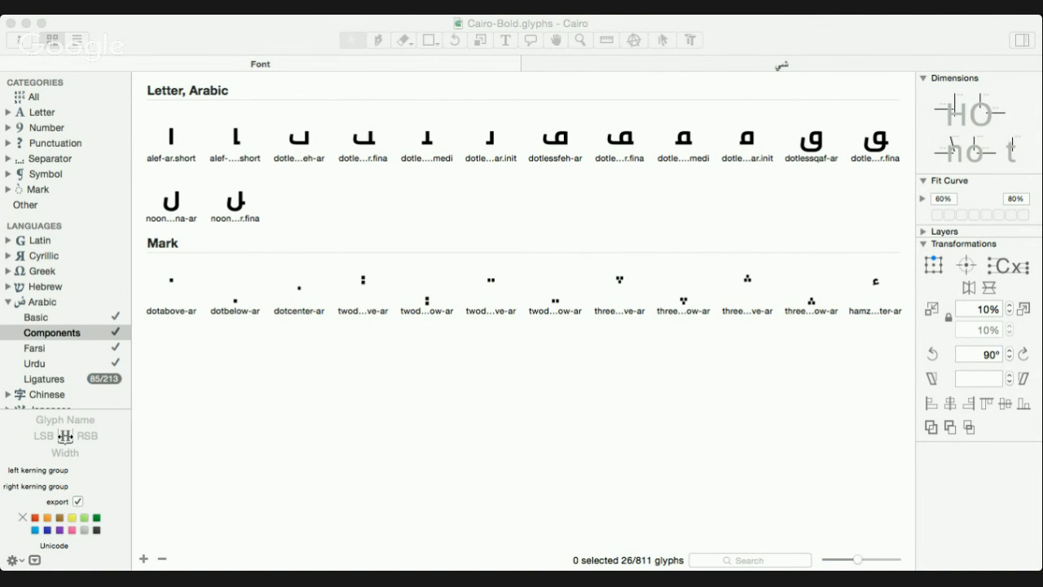
key(super+Tab)
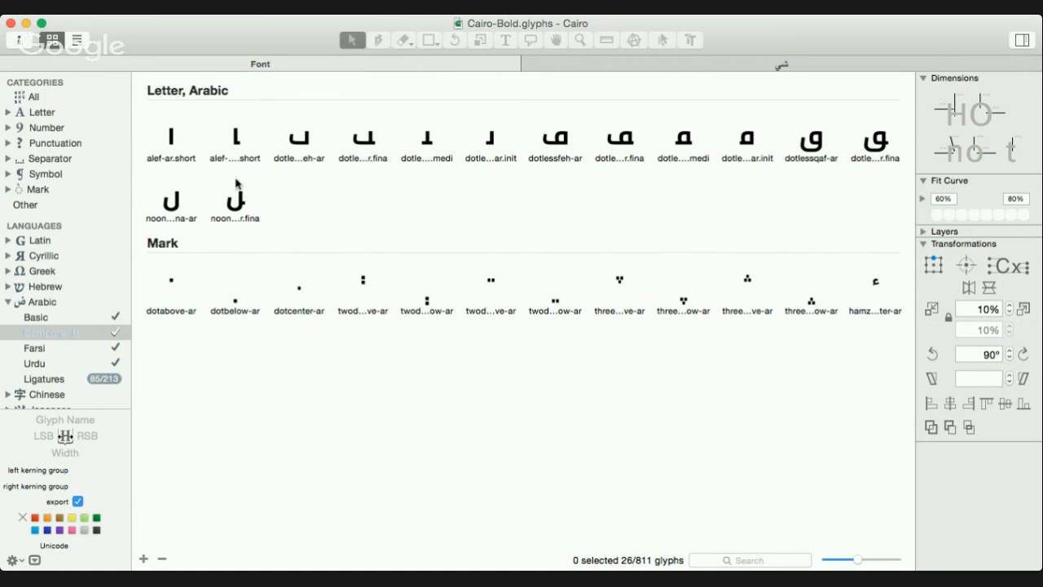
click(178, 152)
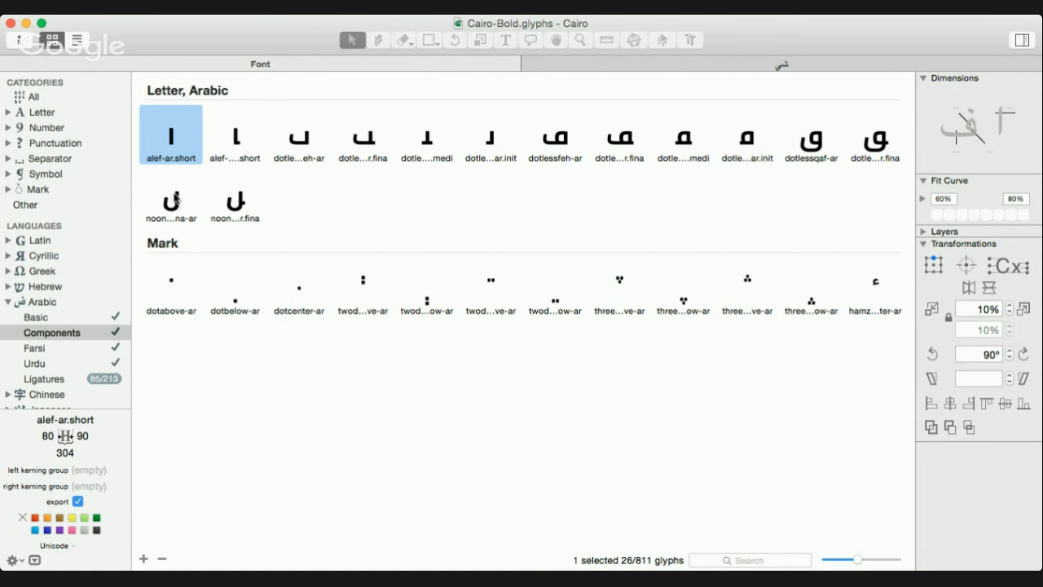
- Open teh-ar.medi from the Basic Arabic set for editing and select its dotlessbeh-ar.medi component
click(51, 318)
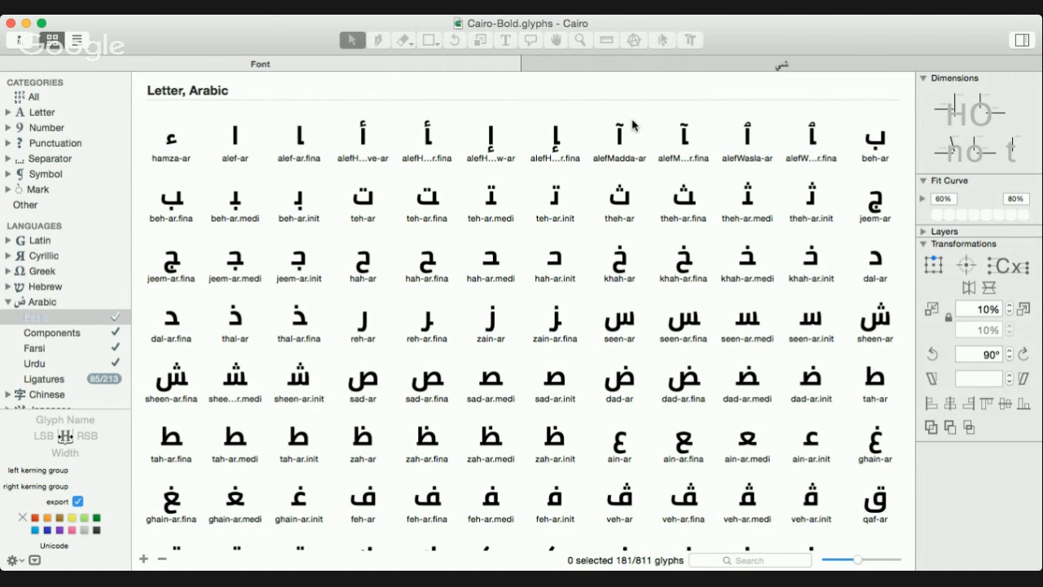
click(559, 203)
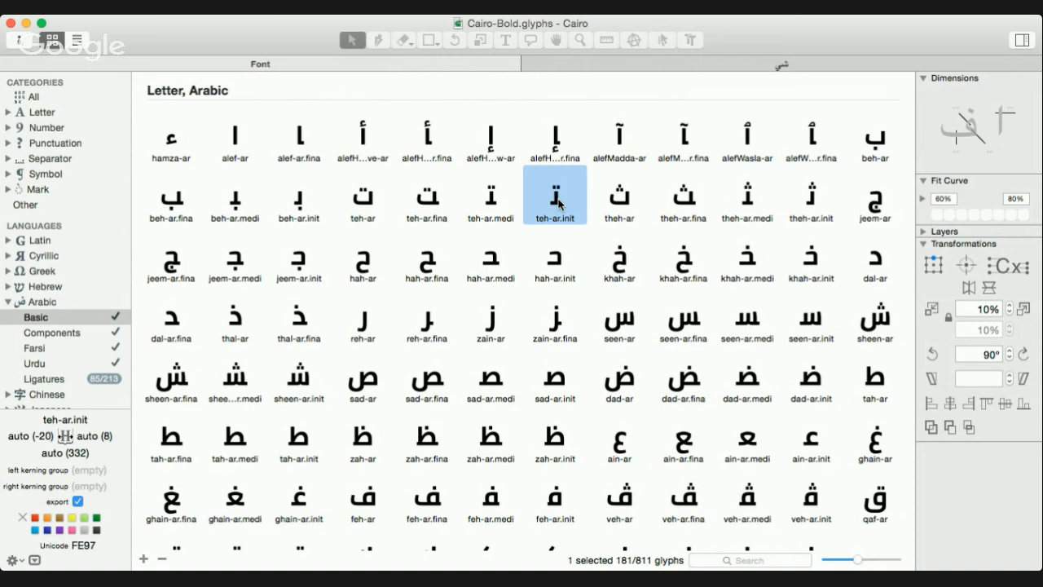
double_click(492, 202)
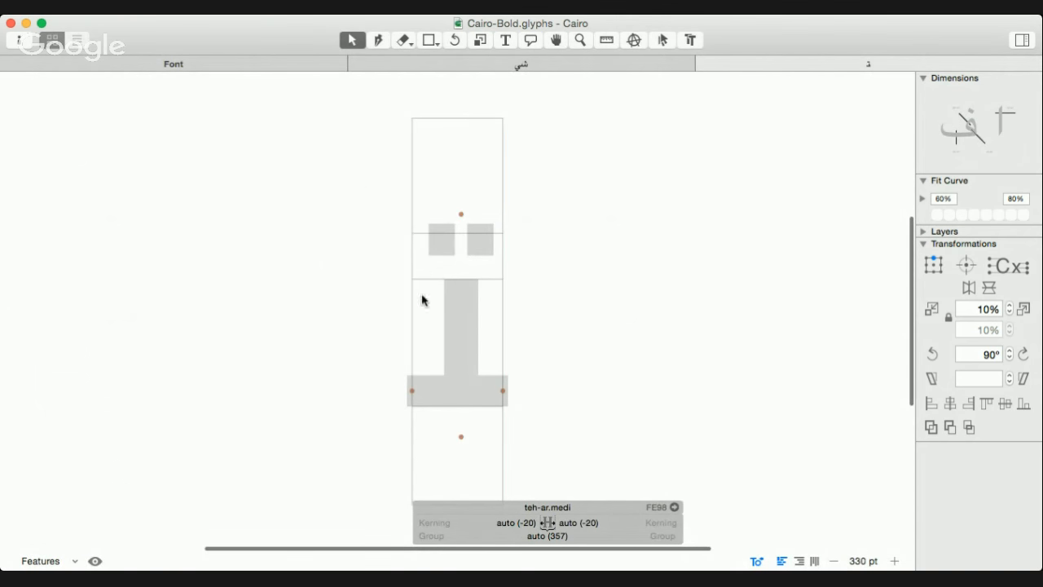
click(470, 299)
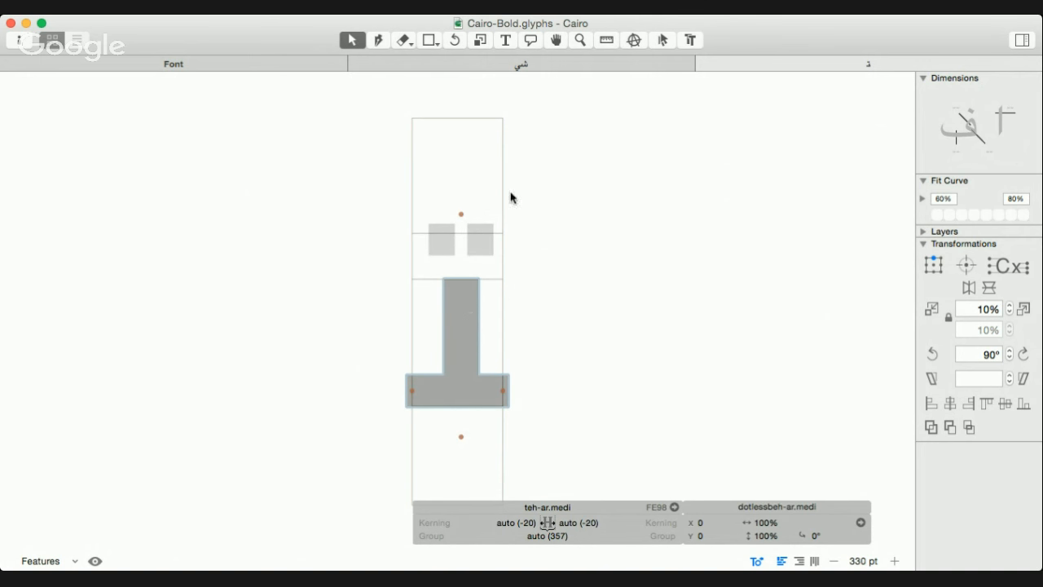
- Return to the font overview and look through the Basic Arabic glyphs
click(227, 71)
scroll(494, 207, down, 1)
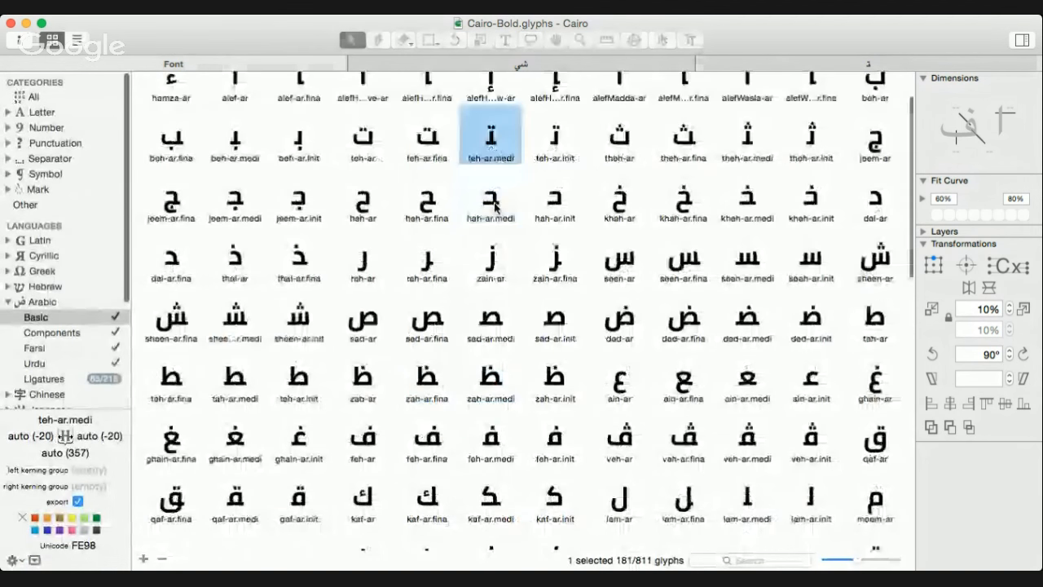
scroll(495, 206, up, 2)
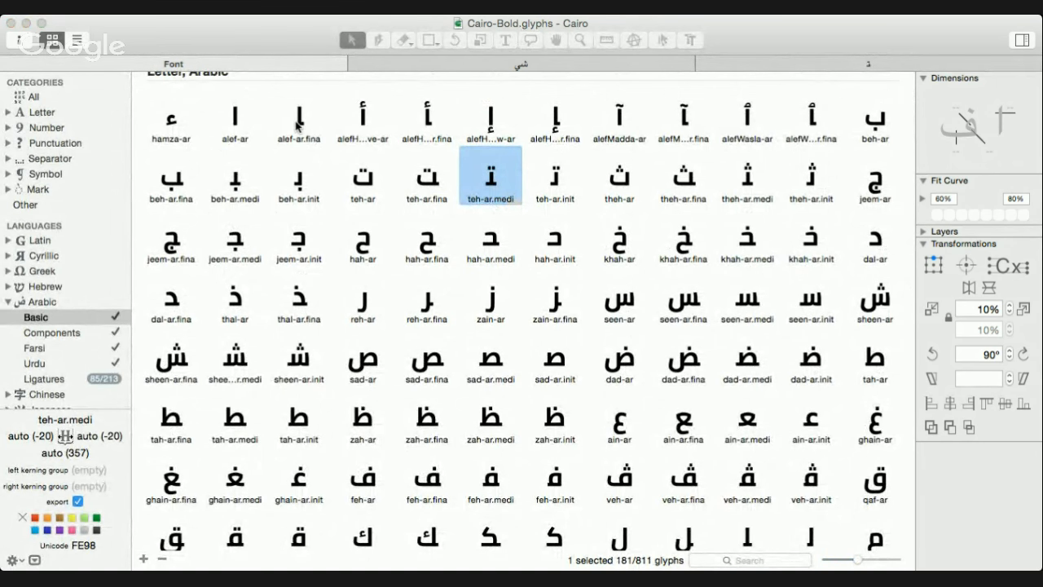
key(super+Tab)
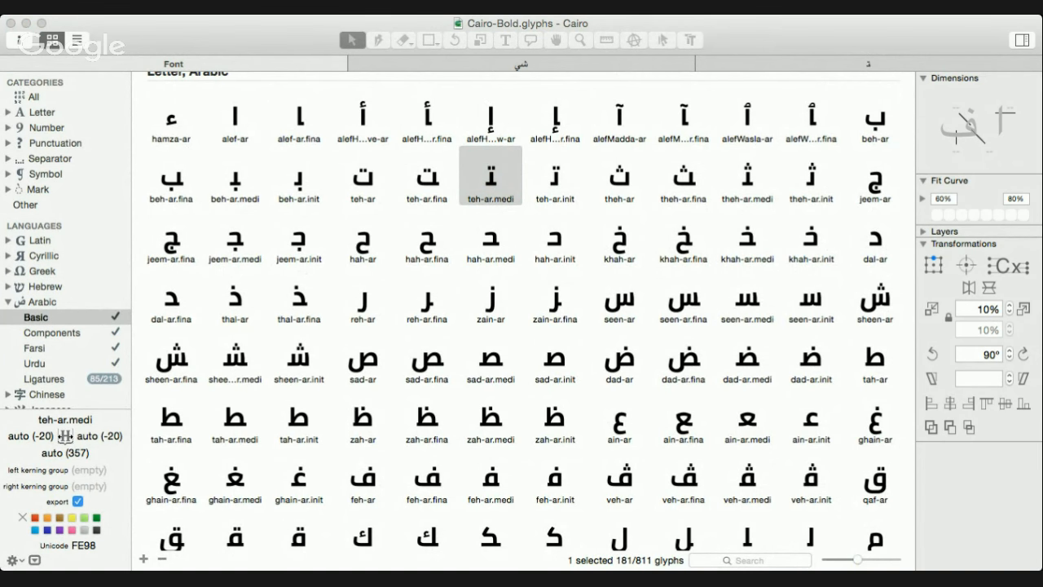
click(105, 321)
key(super+Tab)
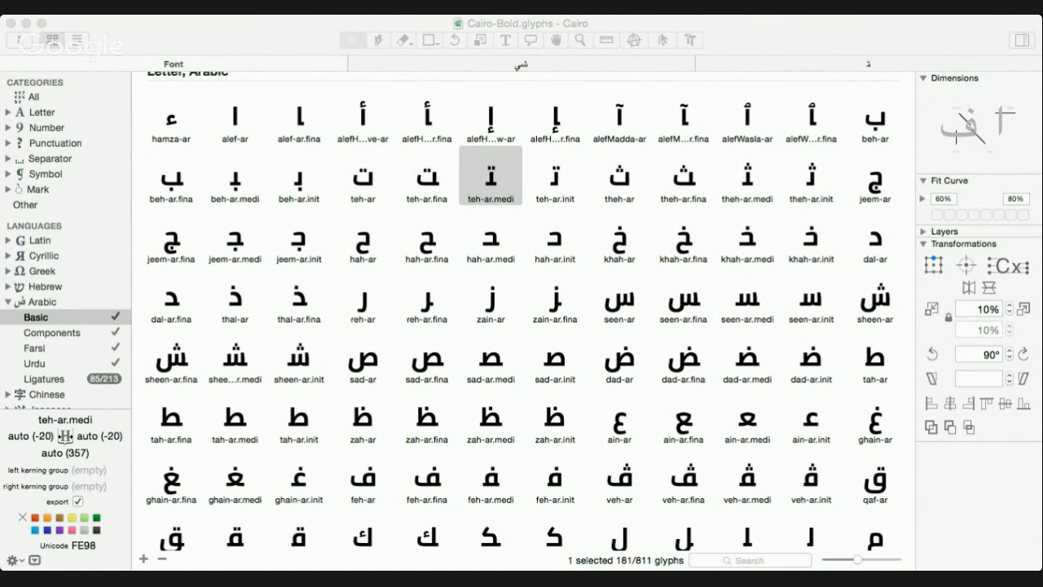
- Select dal-ar.fina in the Basic Arabic set, and display the Arabic Components set
click(203, 300)
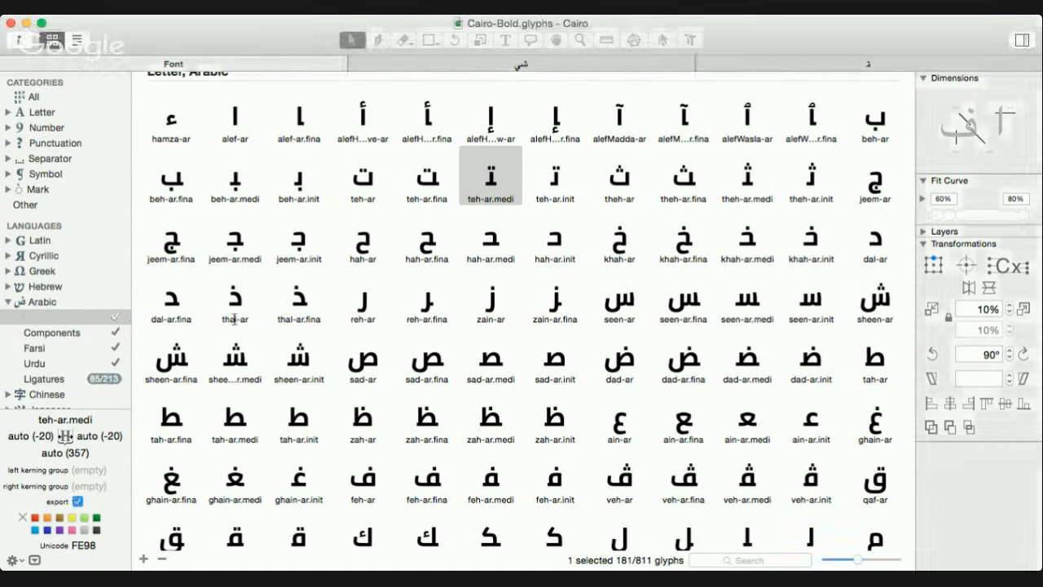
click(187, 298)
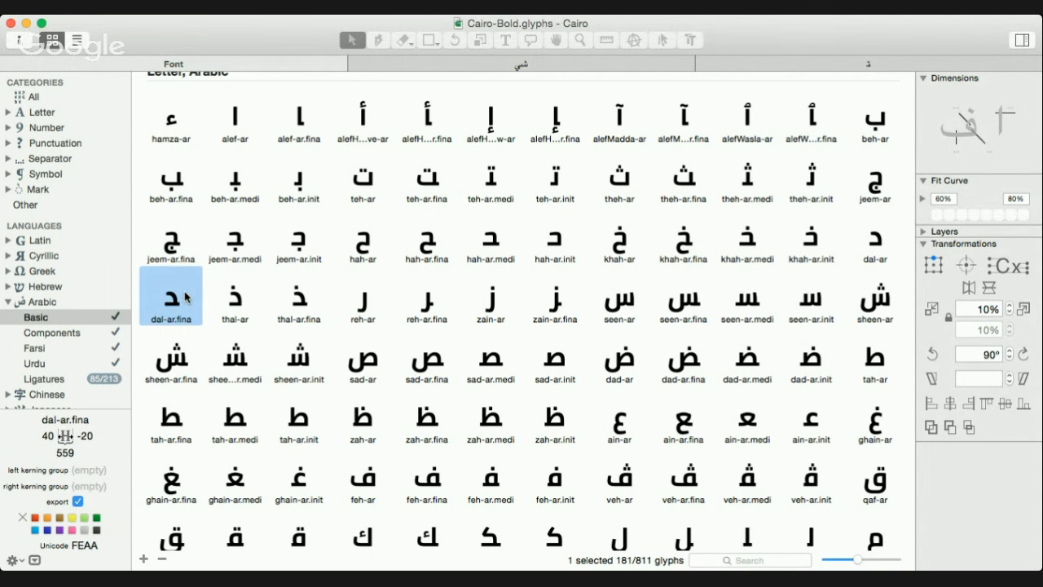
scroll(346, 296, up, 2)
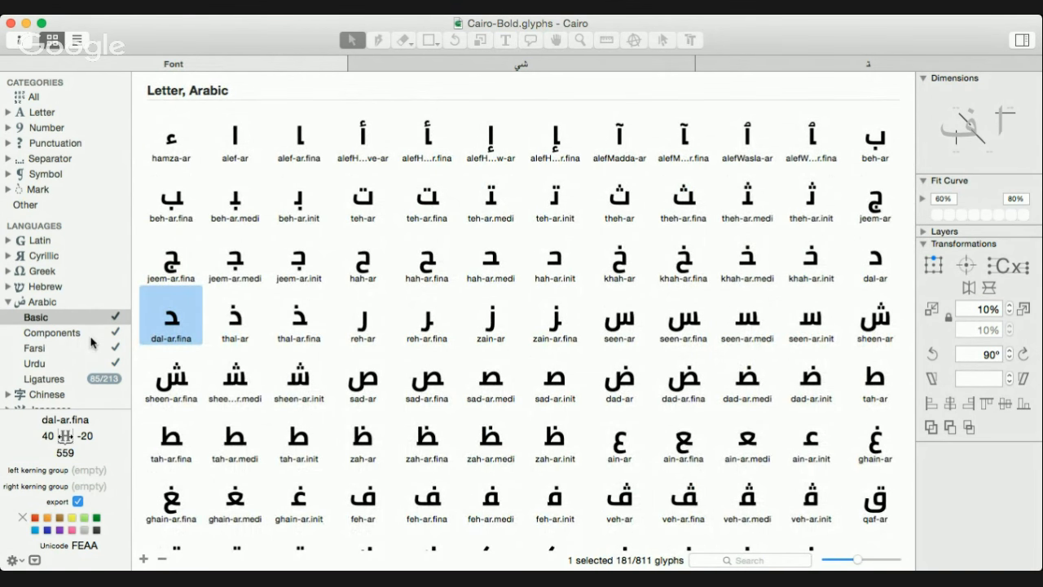
click(92, 335)
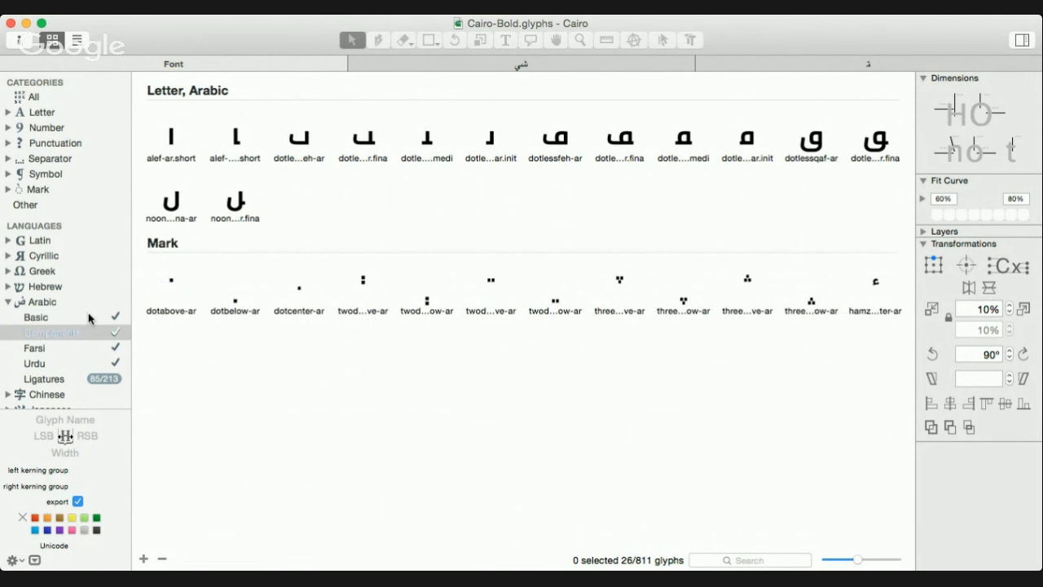
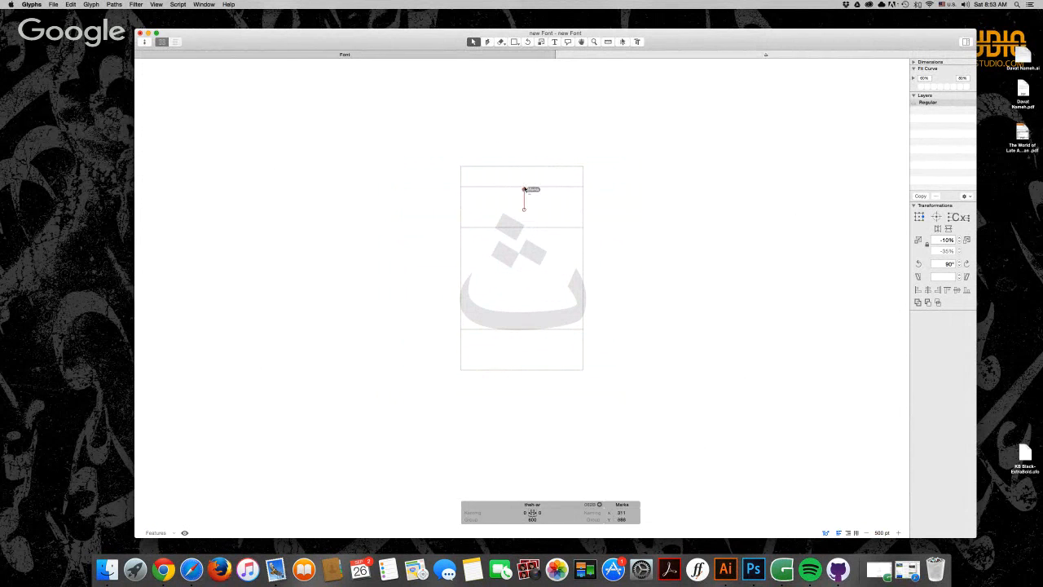
- Add an anchor below the theh-ar glyph, name it "bo", and move it onto the descender line
right_click(529, 366)
click(562, 379)
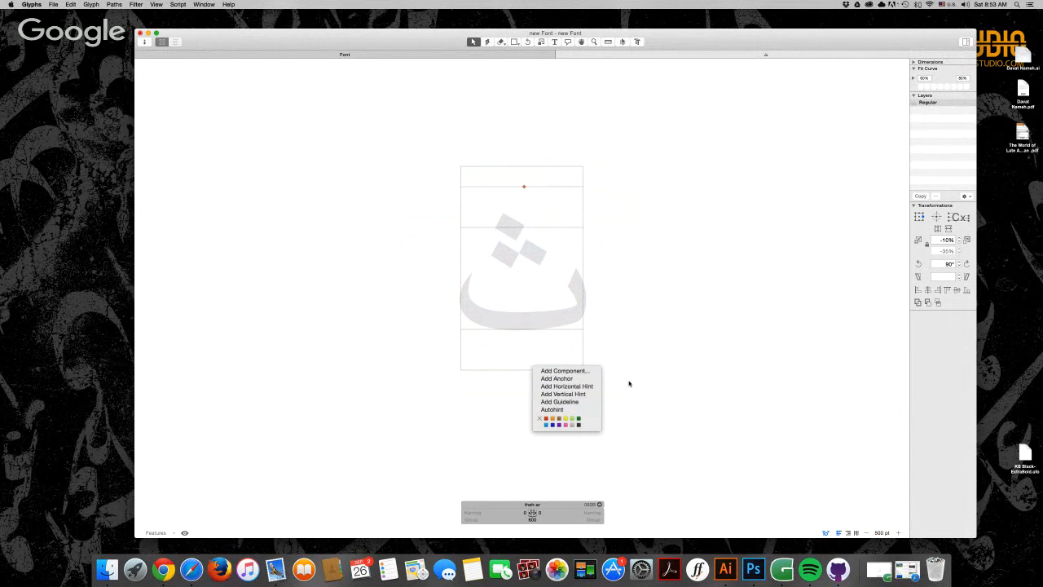
text(bo)
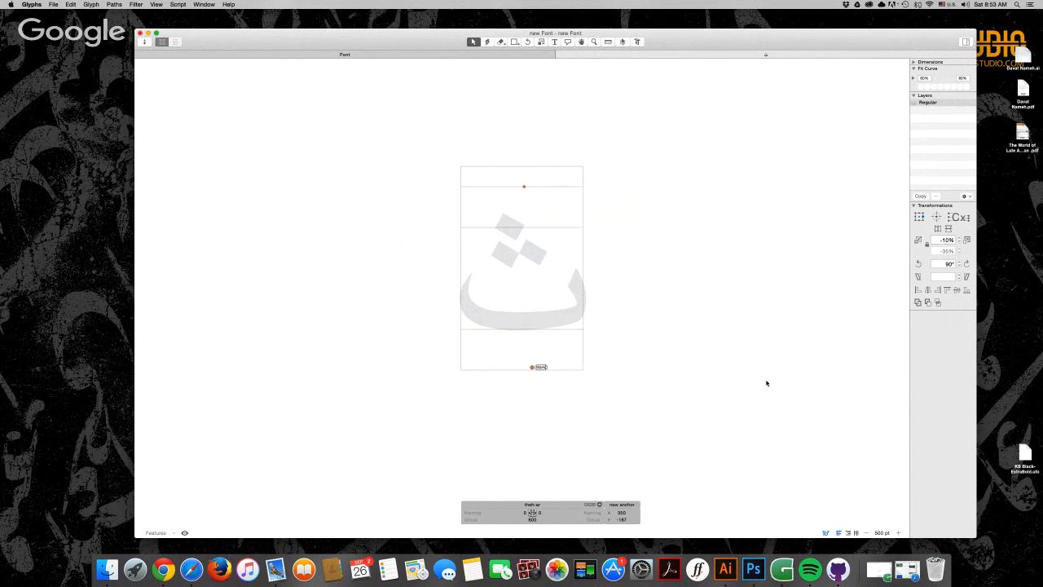
click(765, 383)
drag(531, 370, 523, 369)
click(638, 251)
- Add another anchor to theh-ar and place it above the dots at about X 331, Y 720
right_click(630, 213)
click(654, 225)
click(665, 238)
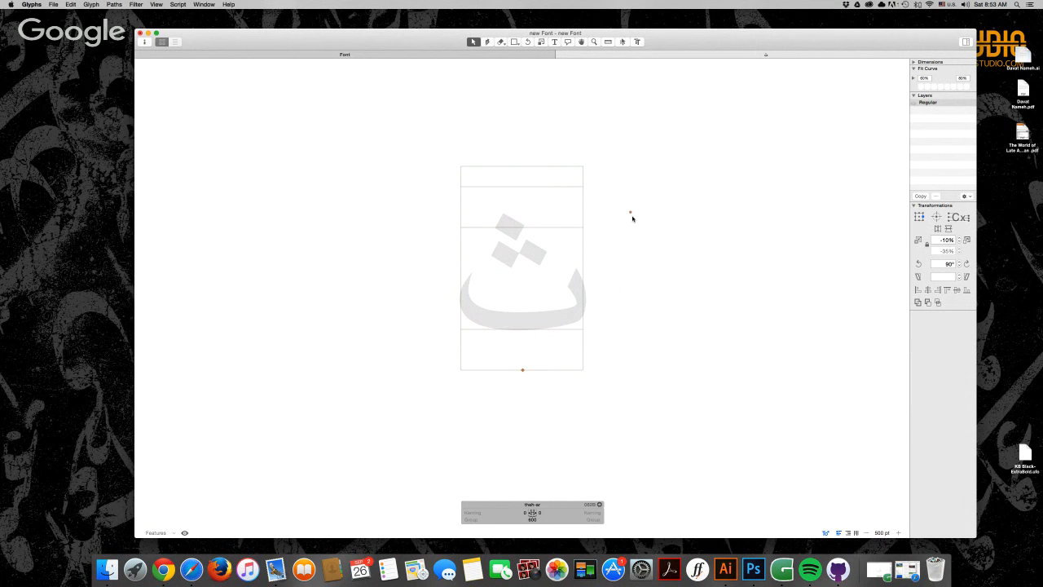
drag(629, 213, 530, 187)
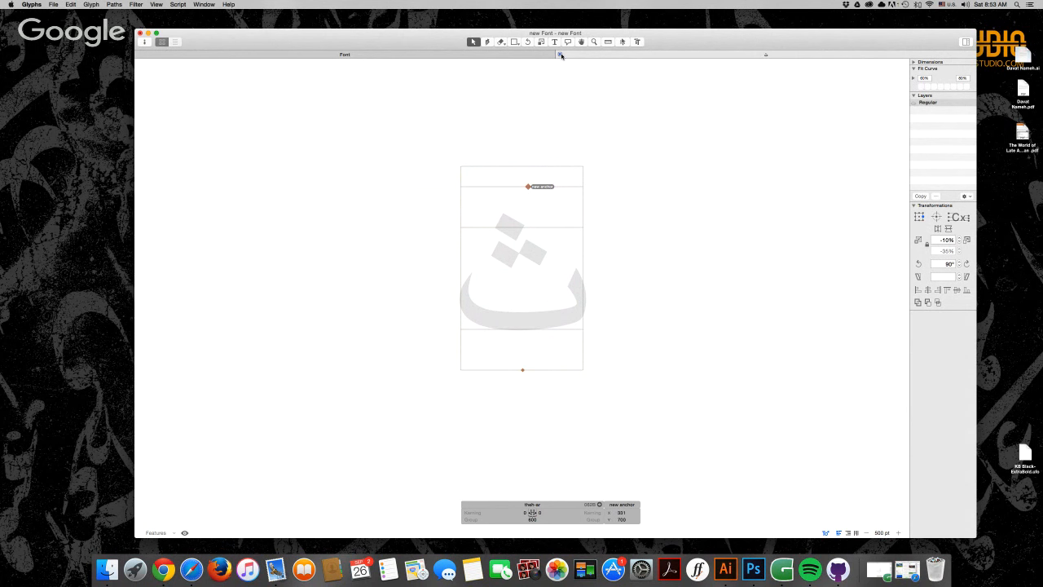
- Open the theh-ar.fina glyph in place of theh-ar and add an anchor above its dots at about X 258, Y 664
click(561, 55)
double_click(360, 130)
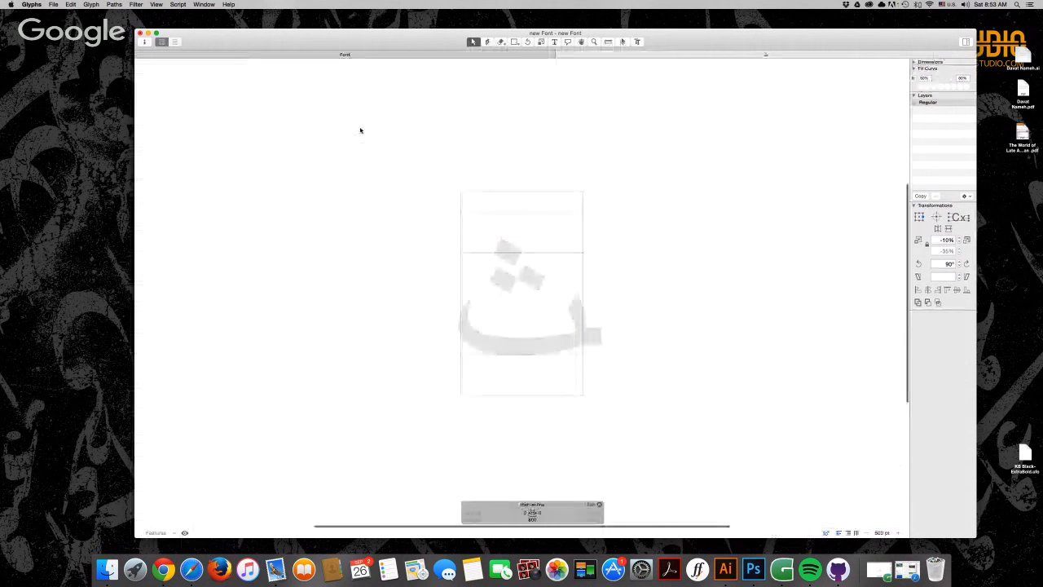
click(561, 55)
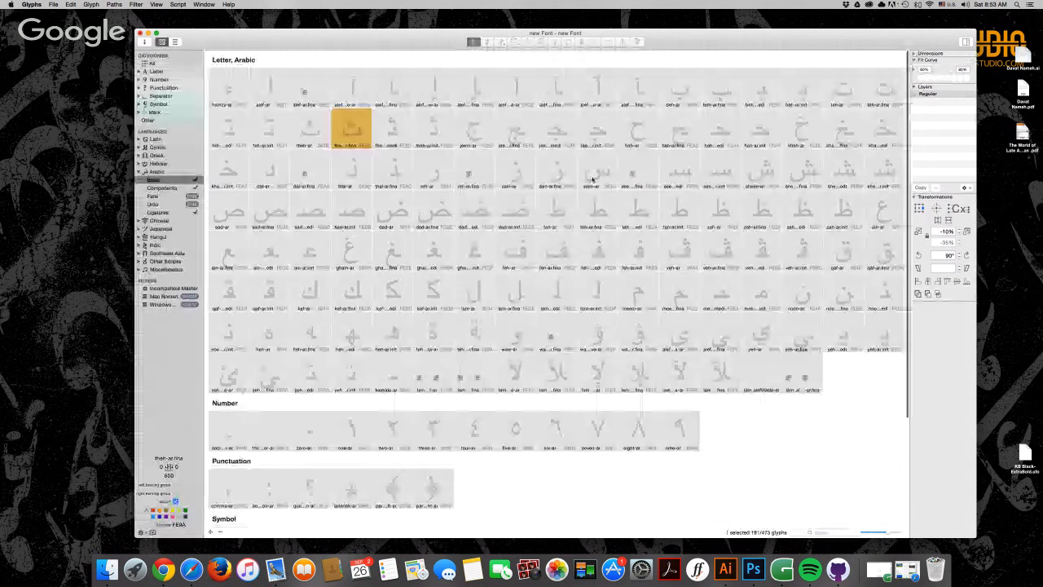
key(Return)
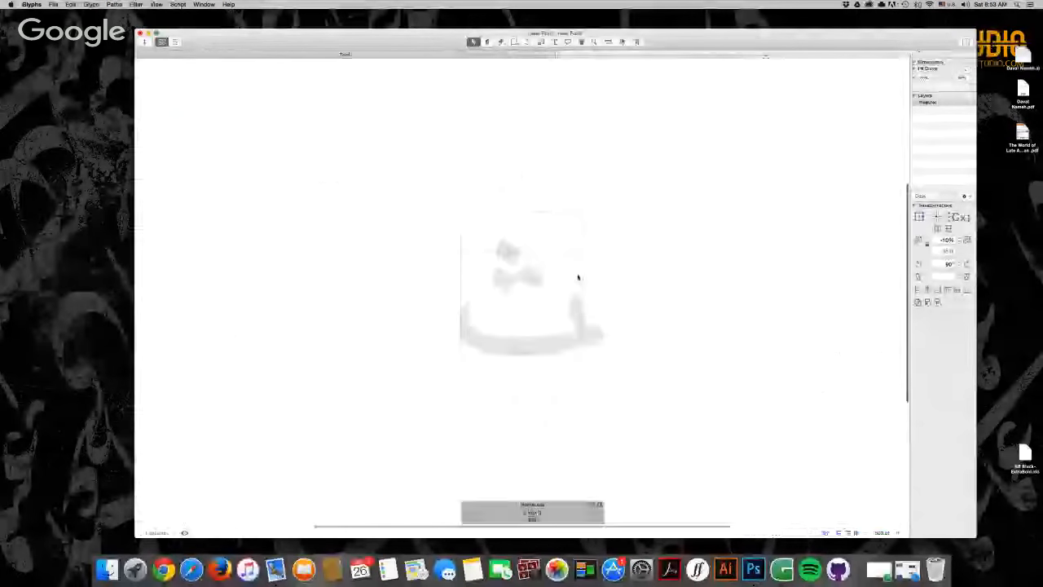
right_click(514, 222)
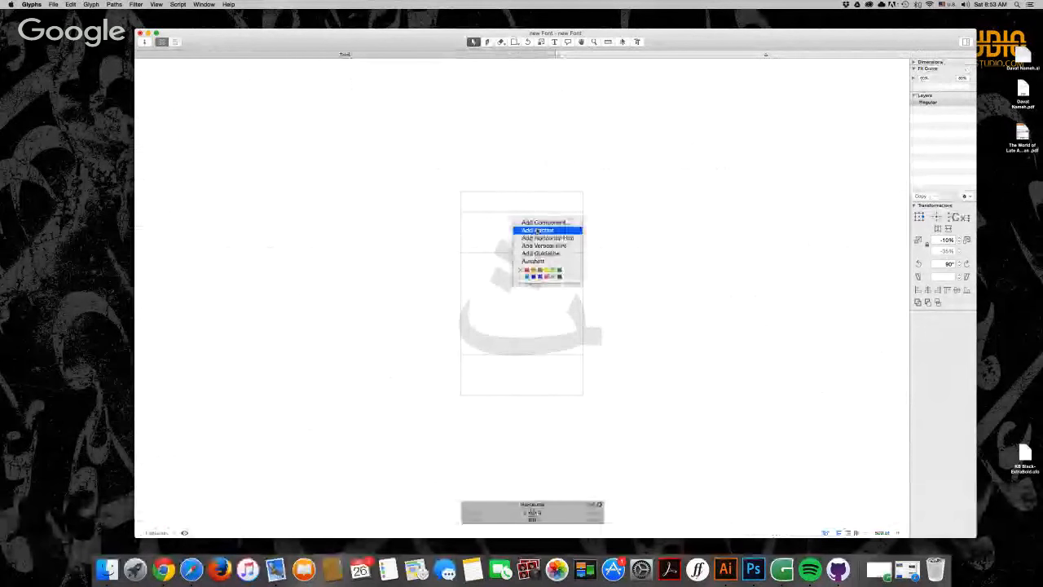
click(538, 230)
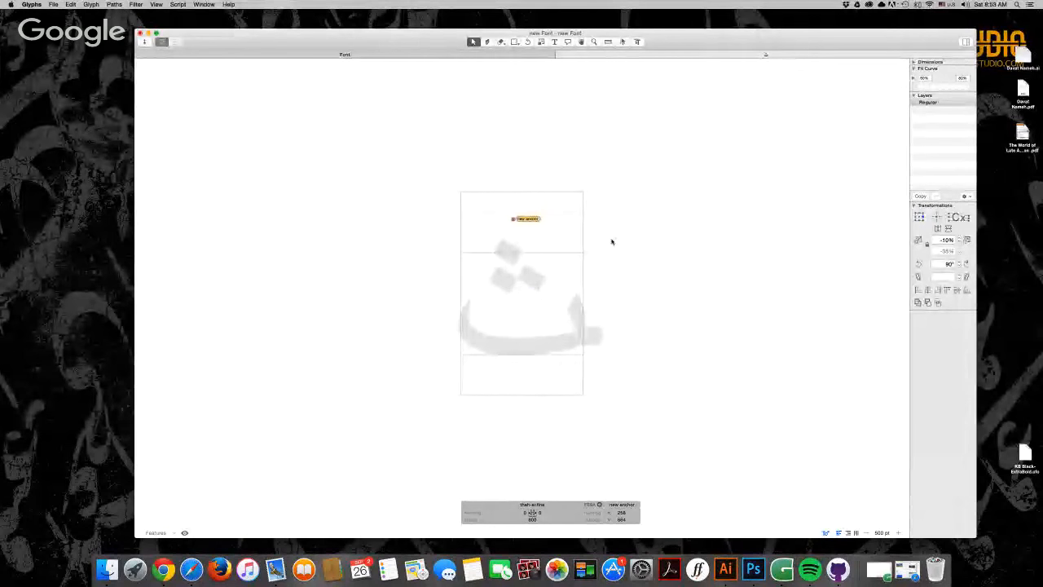
click(568, 240)
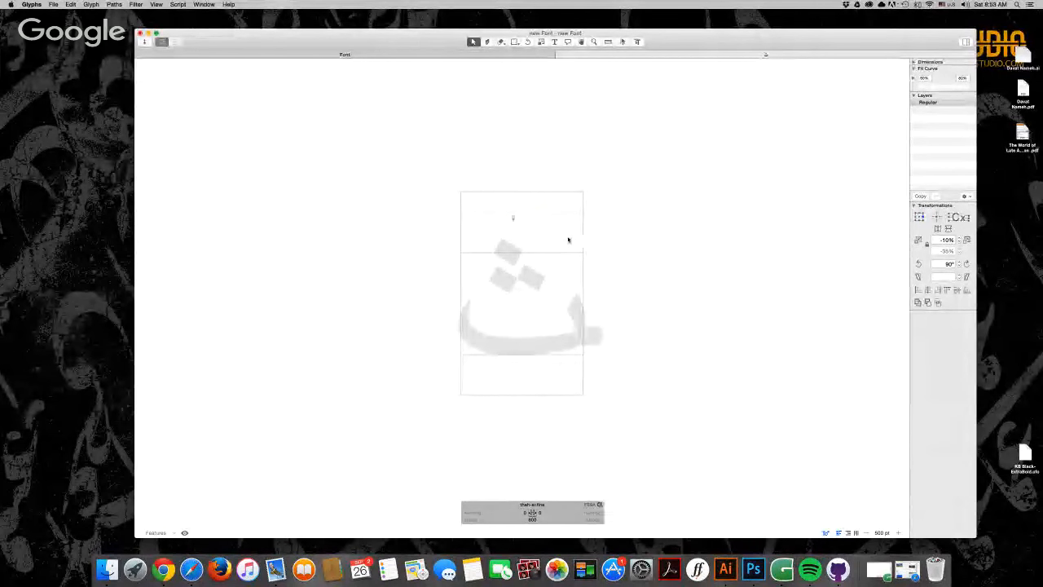
- Reopen theh-ar.fina from the font overview and set its default top and bottom anchors with Set Anchors
click(560, 54)
click(92, 5)
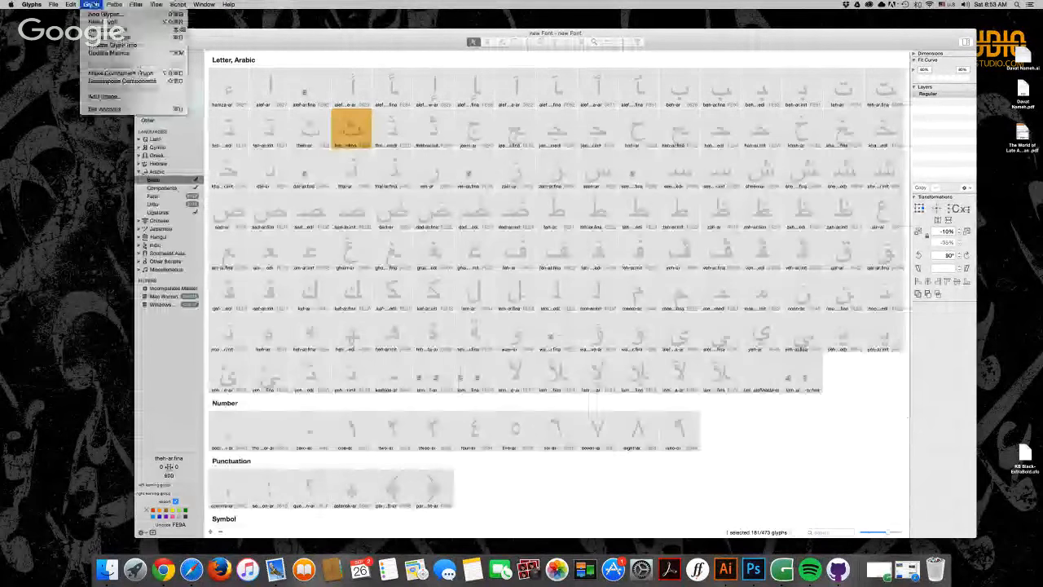
click(359, 127)
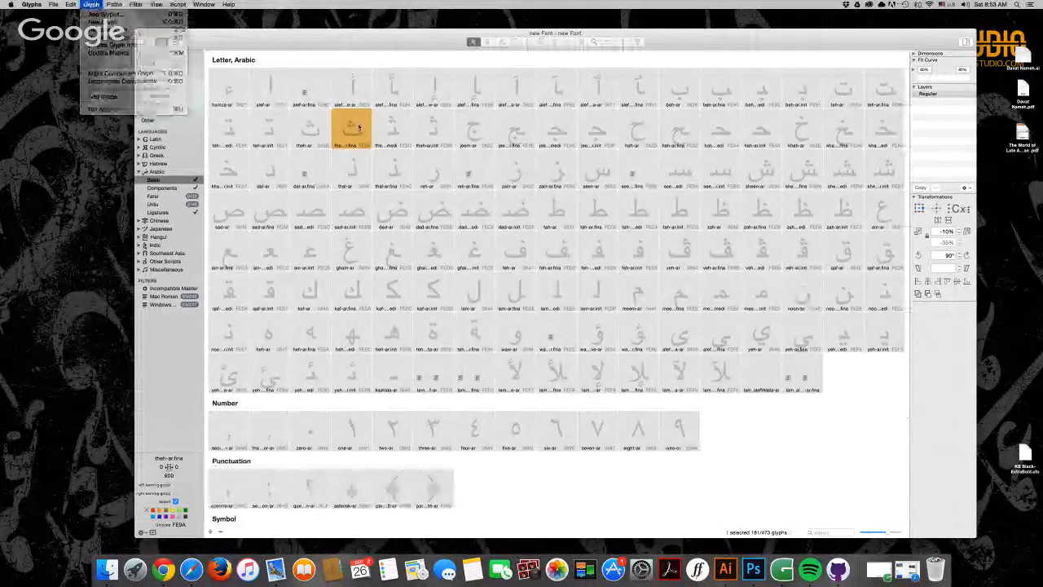
double_click(359, 127)
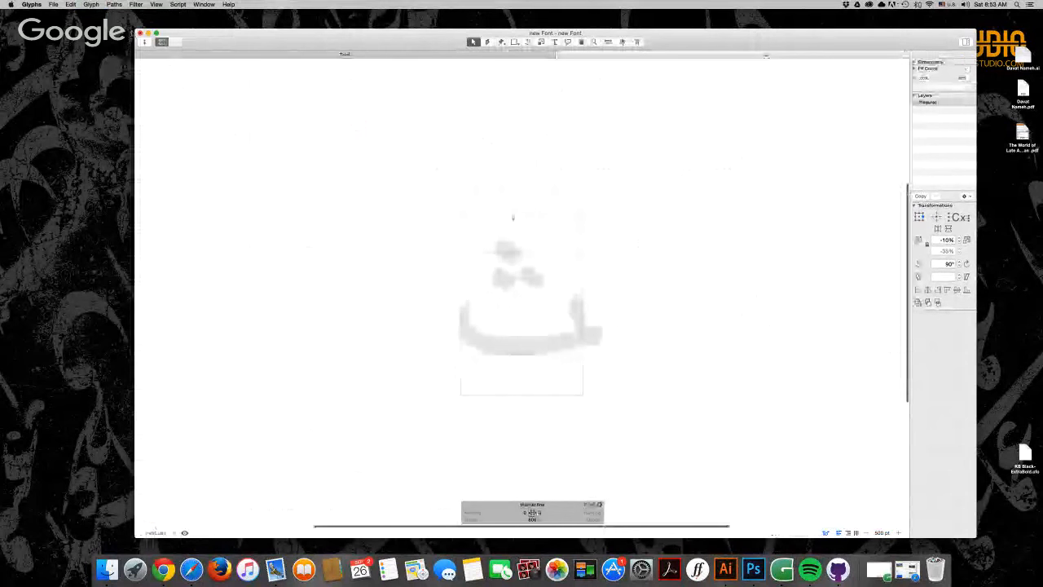
click(91, 5)
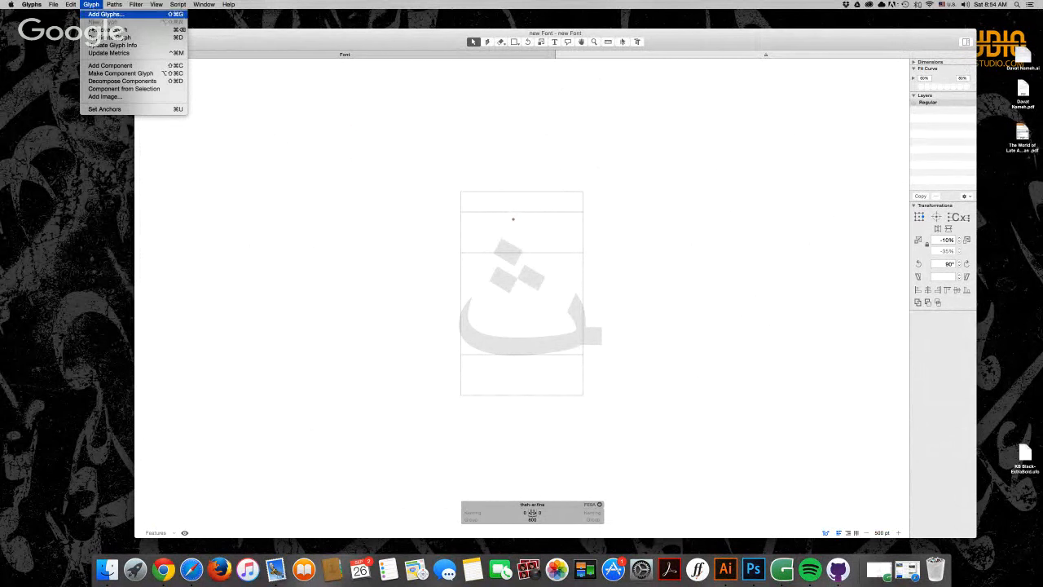
click(114, 109)
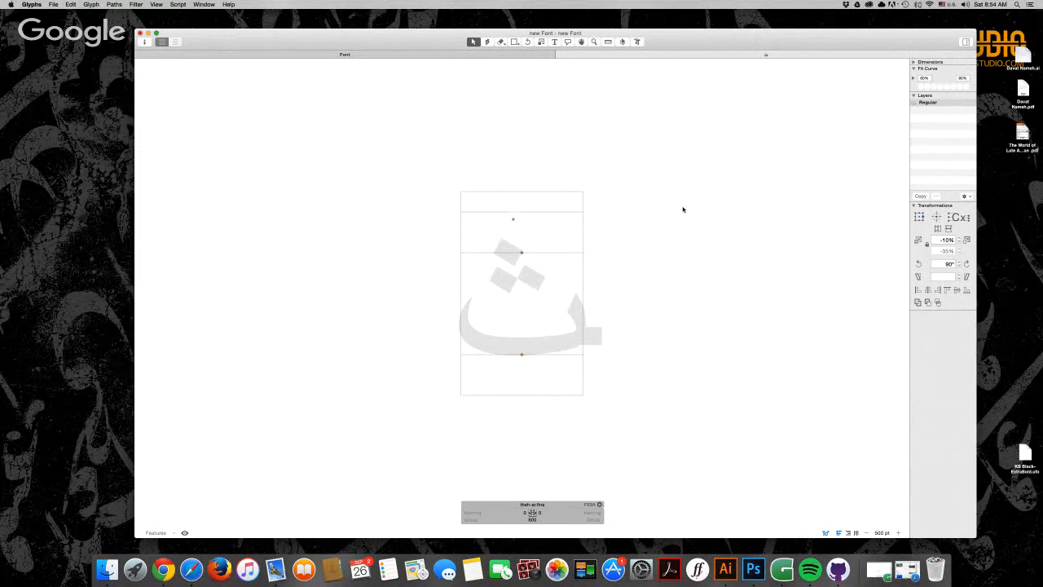
- Try moving the top anchor of theh-ar.fina, undo that move, and delete the manually added anchor above the dots
drag(522, 253, 540, 250)
key(super+z)
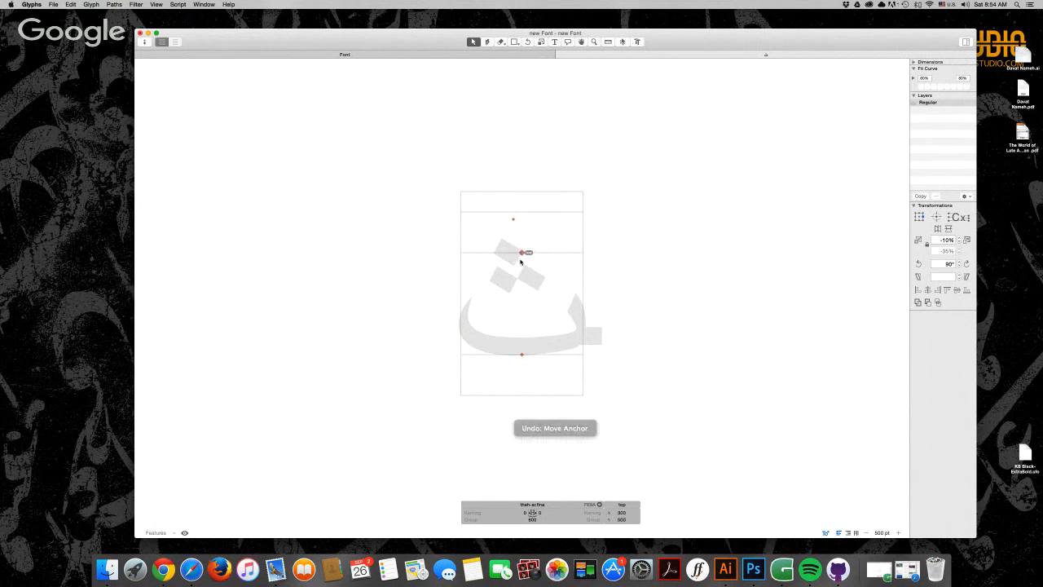
click(521, 354)
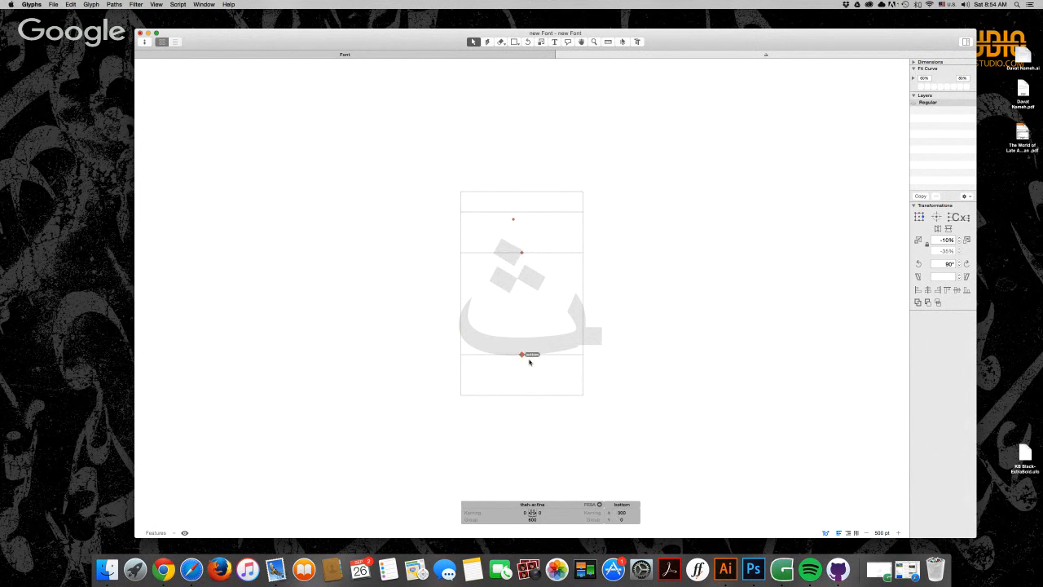
drag(514, 220, 544, 192)
key(Delete)
drag(639, 170, 433, 431)
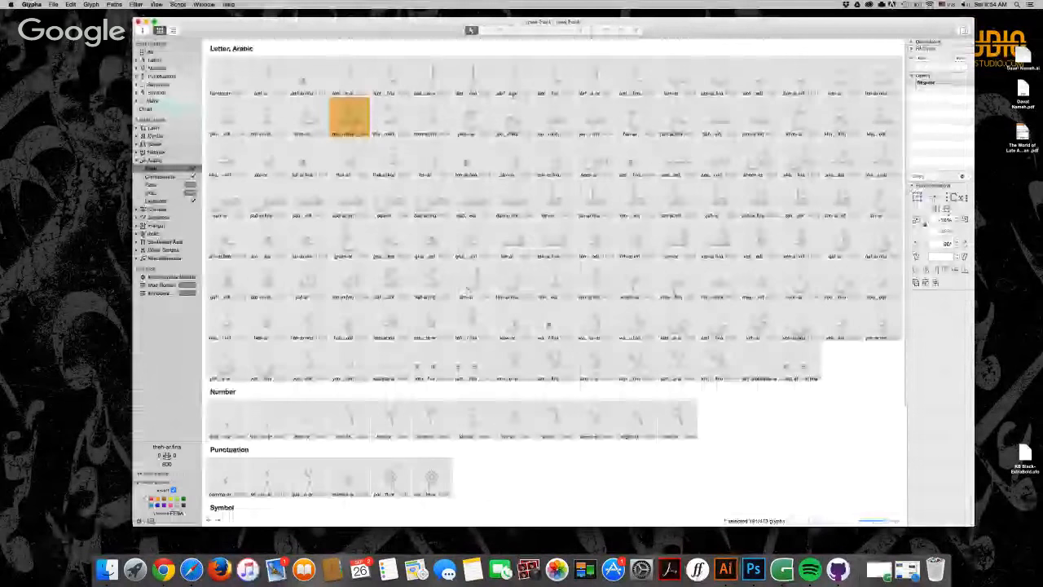
- Display the Arabic Components set and inspect one of its letter component glyphs
click(163, 177)
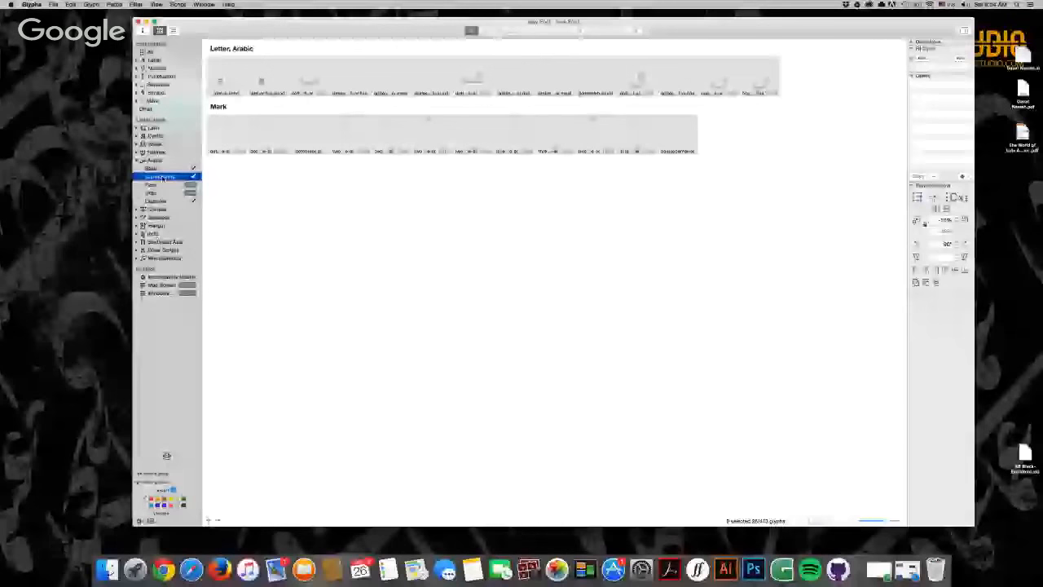
click(470, 72)
double_click(470, 72)
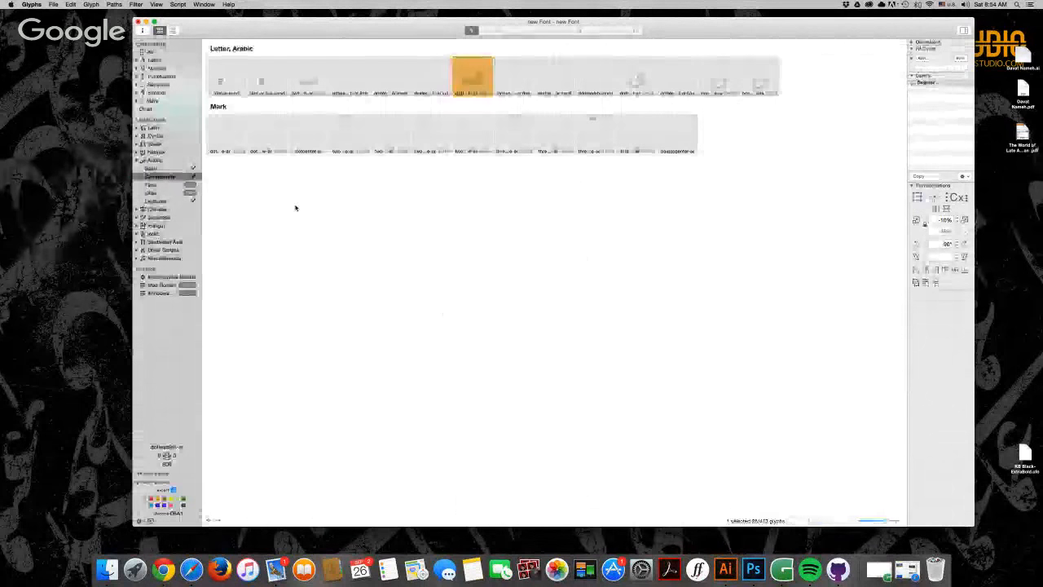
- Generate the missing Farsi glyphs from gaf-ar through nine-persian, and inspect the new gaf-ar.fina glyph
click(163, 185)
click(189, 185)
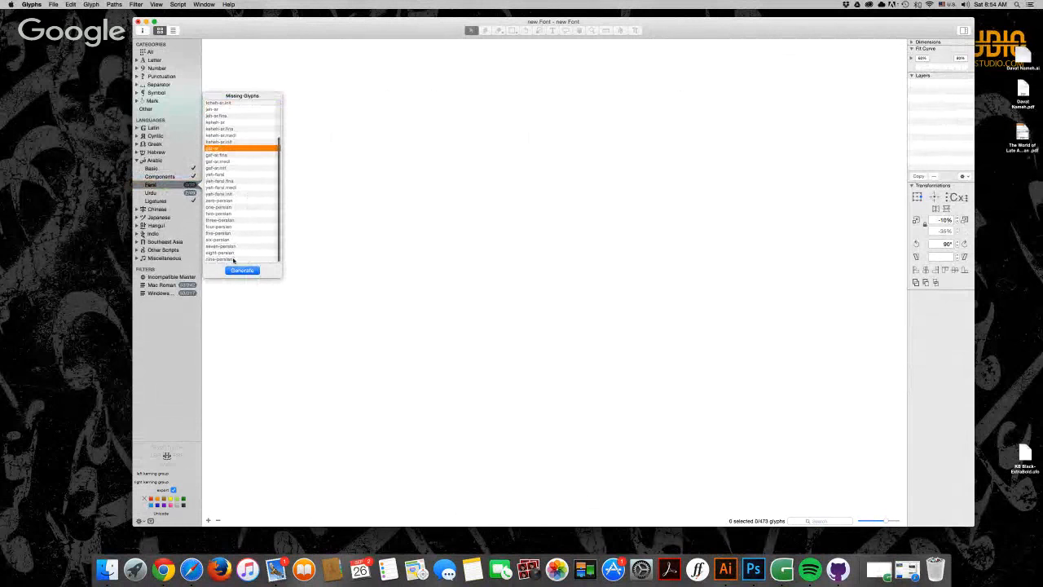
shift+click(232, 257)
scroll(233, 134, up, 2)
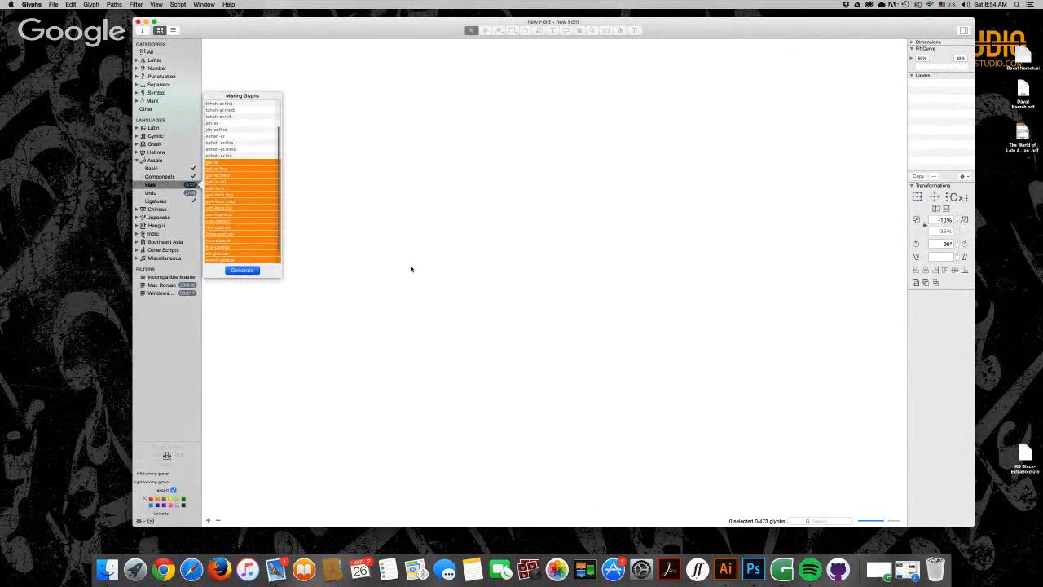
click(233, 271)
double_click(270, 79)
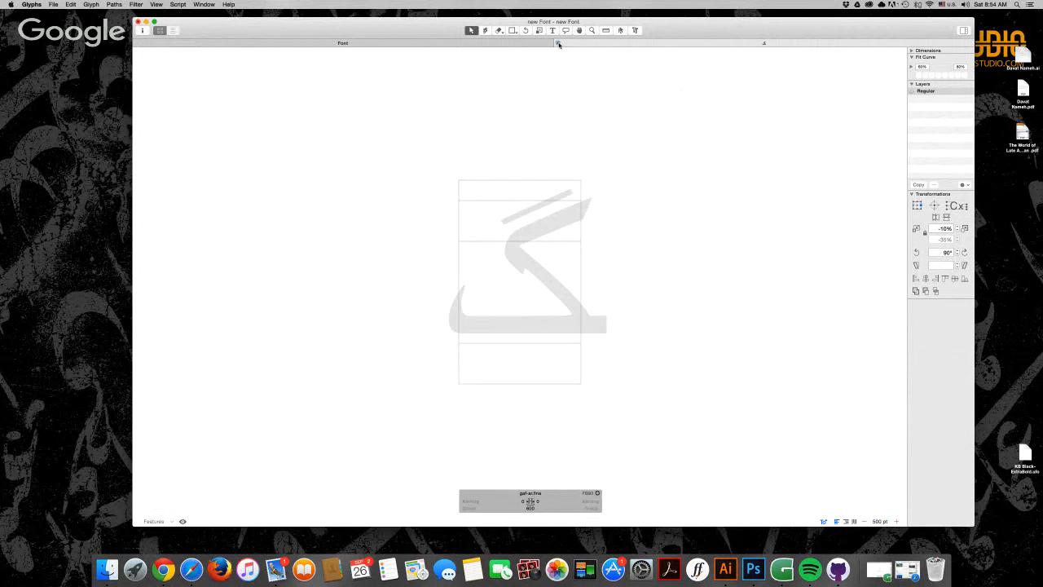
click(558, 44)
- Look through the Arabic Ligatures set and examine how the teh_yehHamzaabove-ar ligature is built
click(148, 193)
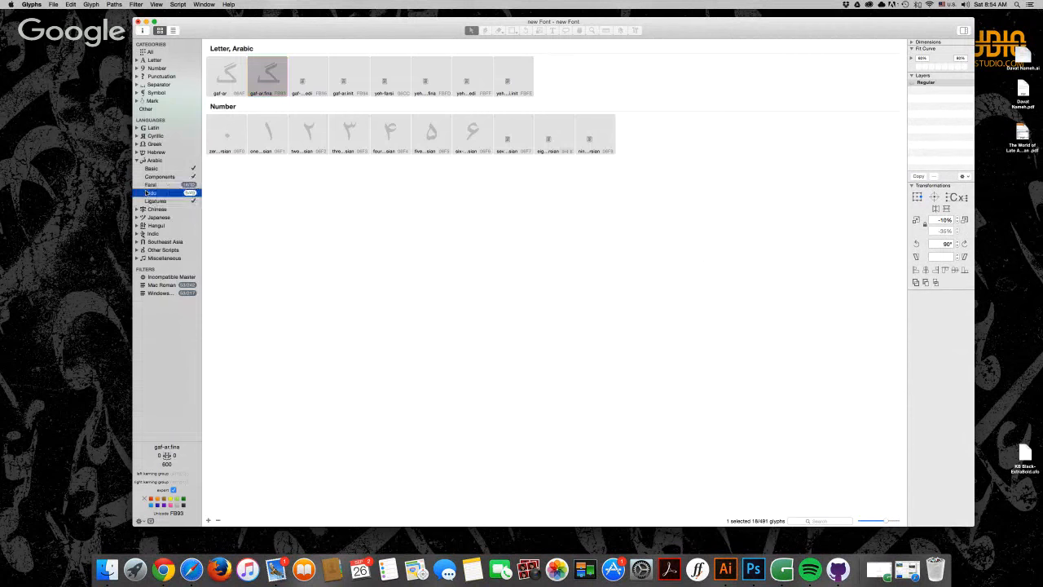
click(157, 201)
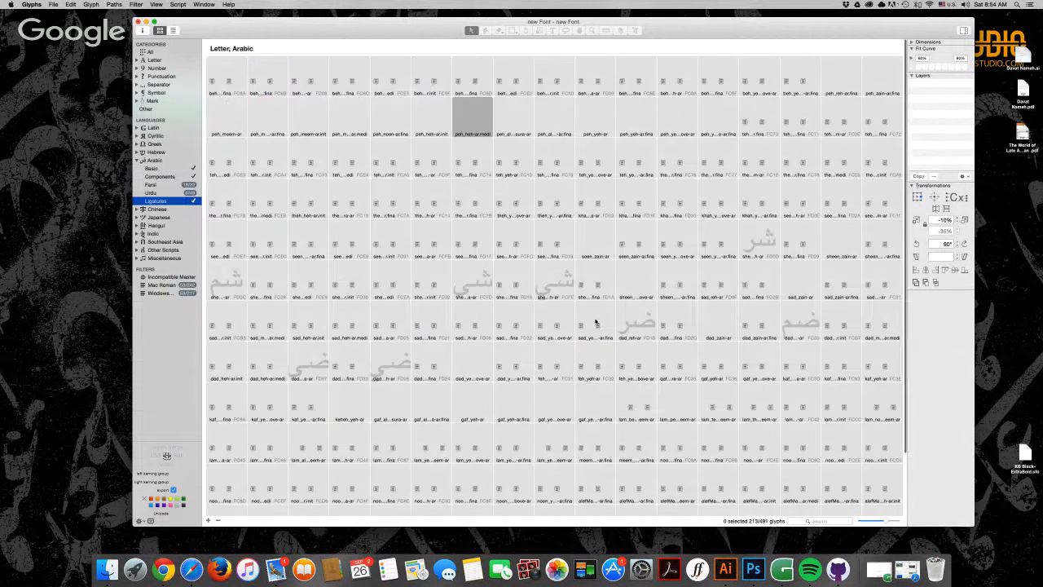
scroll(596, 322, down, 3)
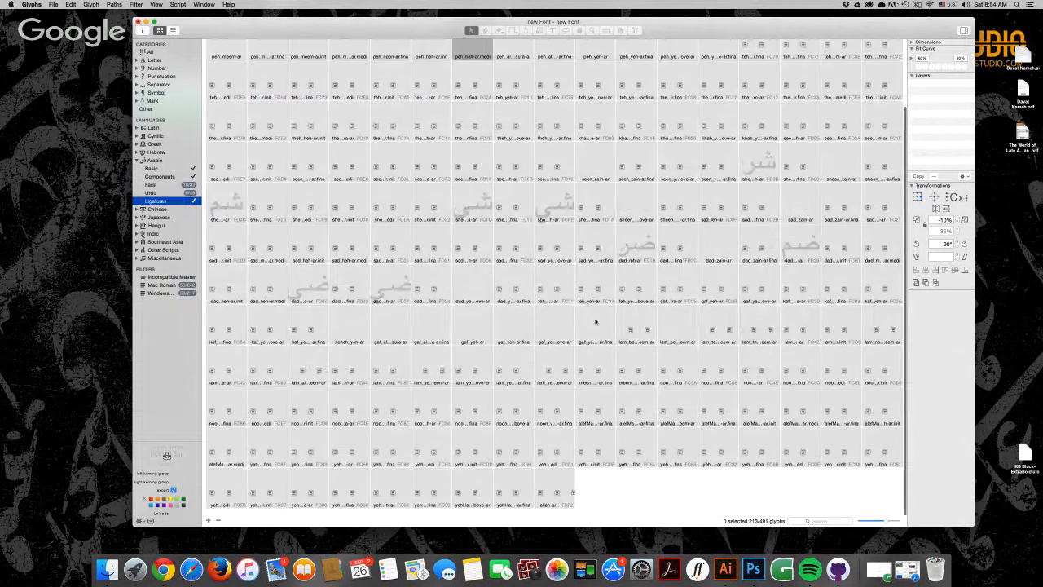
scroll(596, 322, up, 3)
click(601, 155)
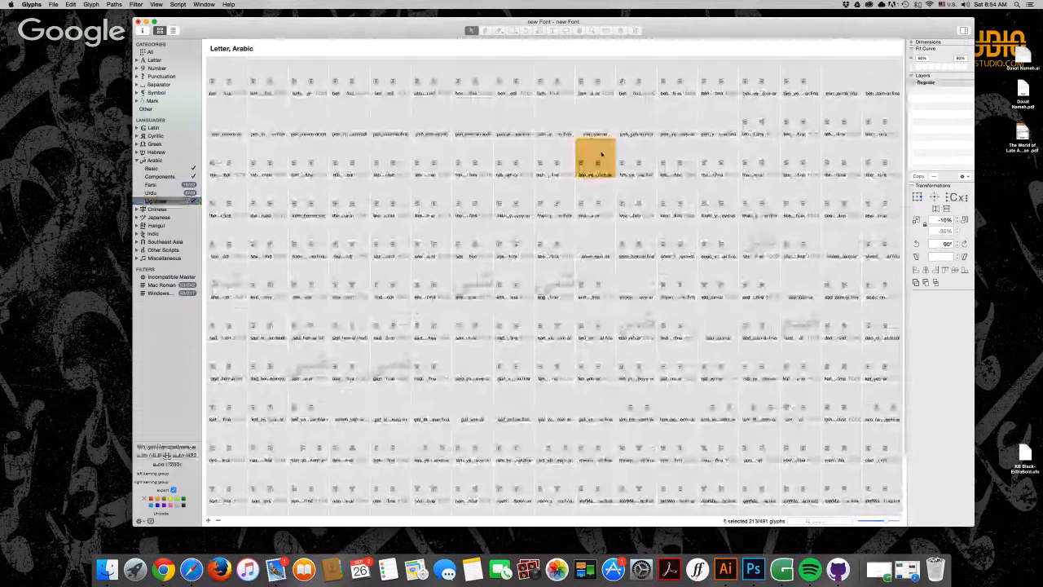
double_click(601, 155)
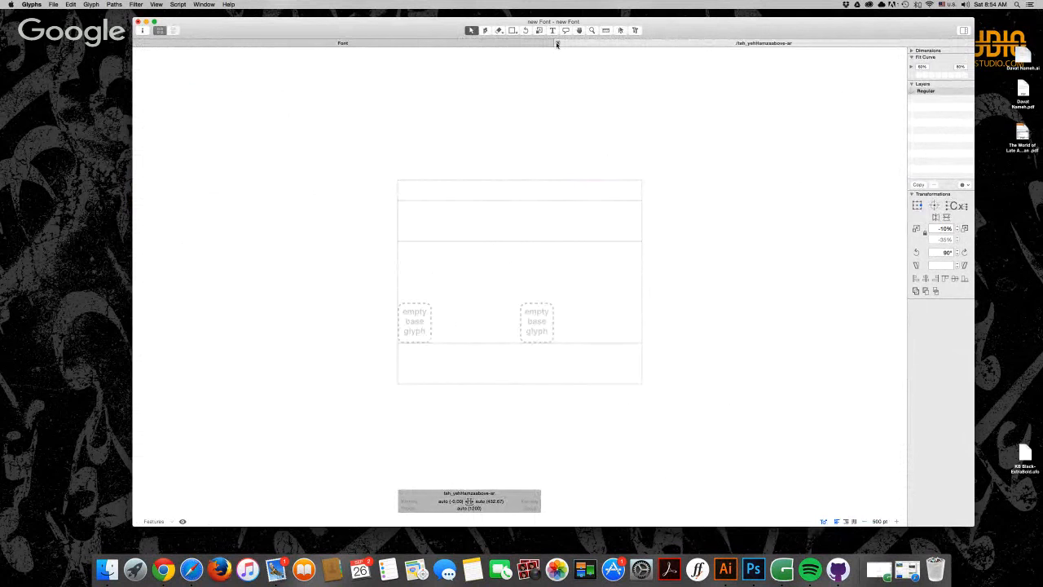
click(557, 44)
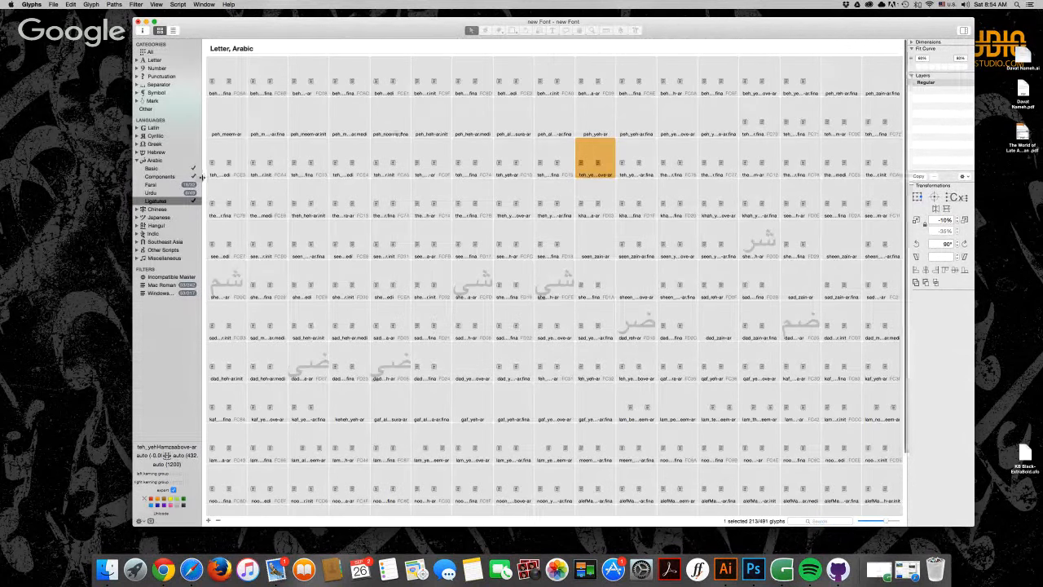
- Return to the Basic Arabic set and view the seen-ar glyph
click(162, 168)
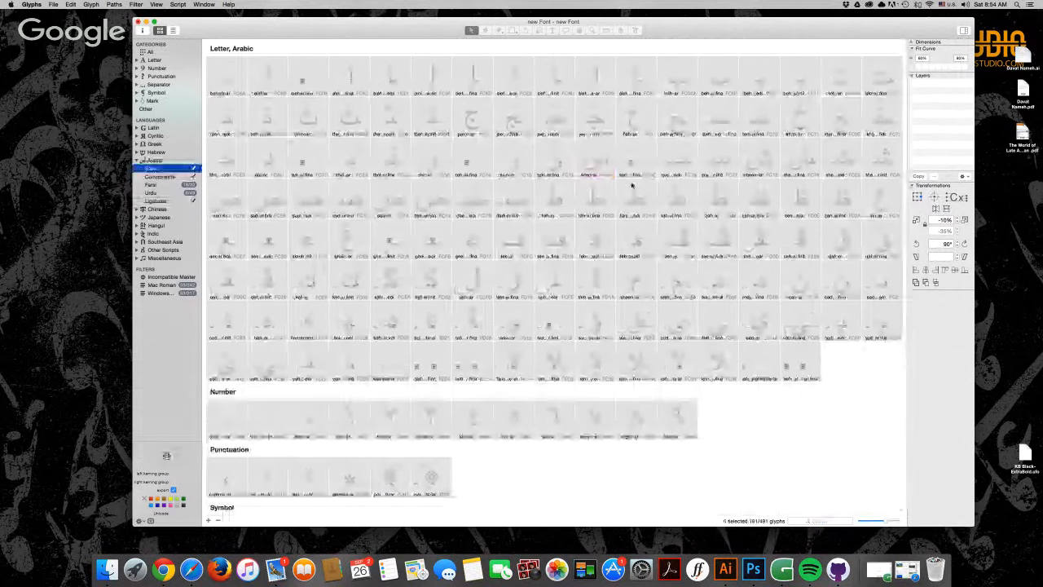
double_click(603, 160)
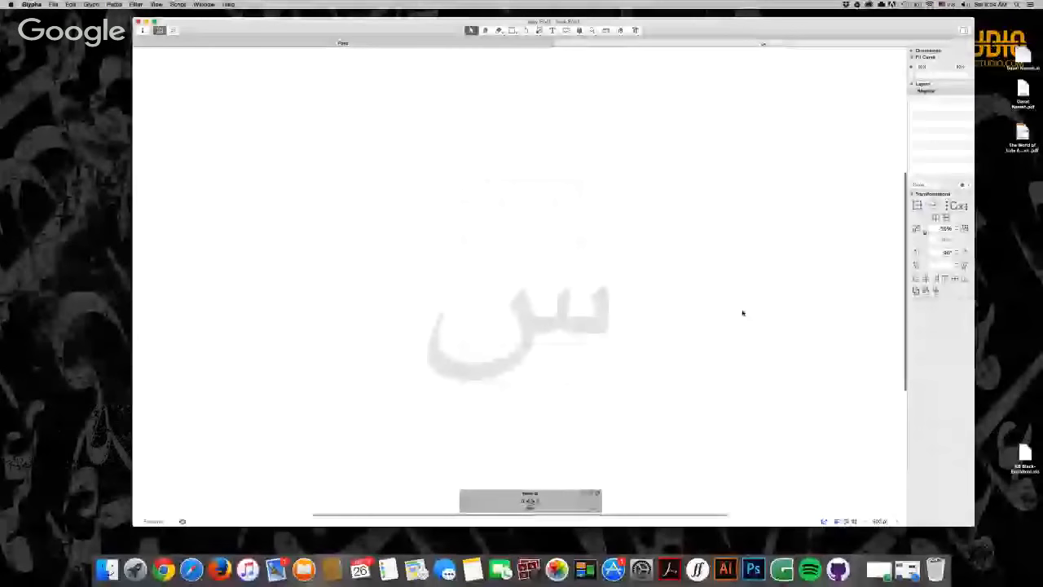
click(559, 44)
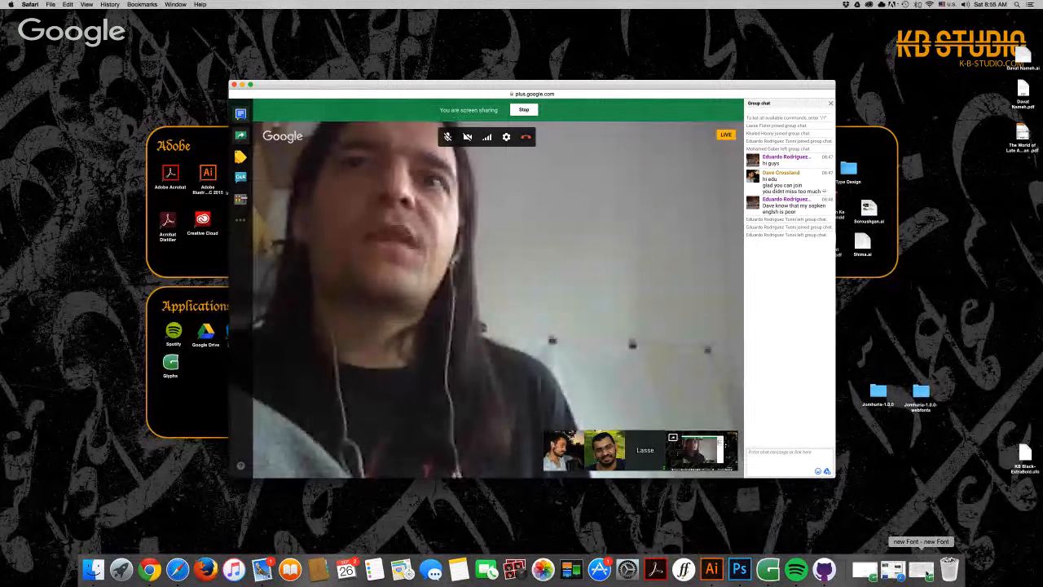
- Switch back to Glyphs and draw a closed teardrop-shaped outline above the baseline in the dad-ar.init glyph with the Pen tool
click(925, 571)
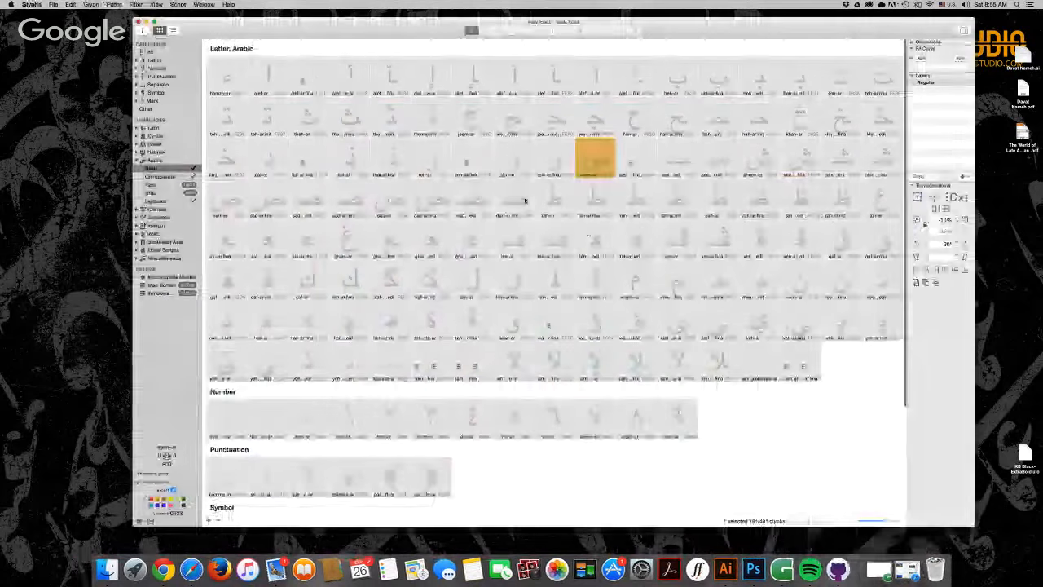
click(524, 200)
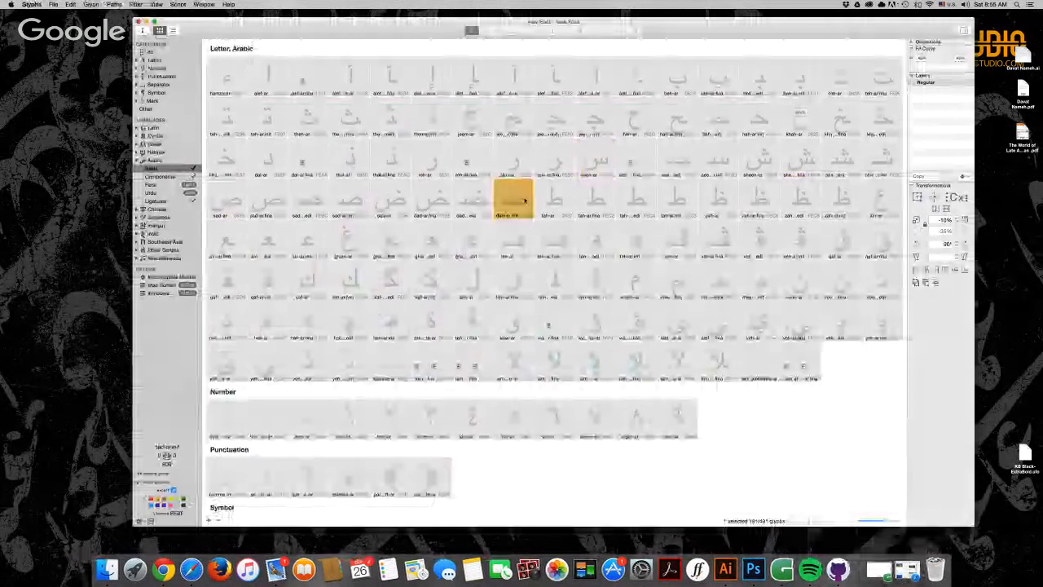
double_click(524, 201)
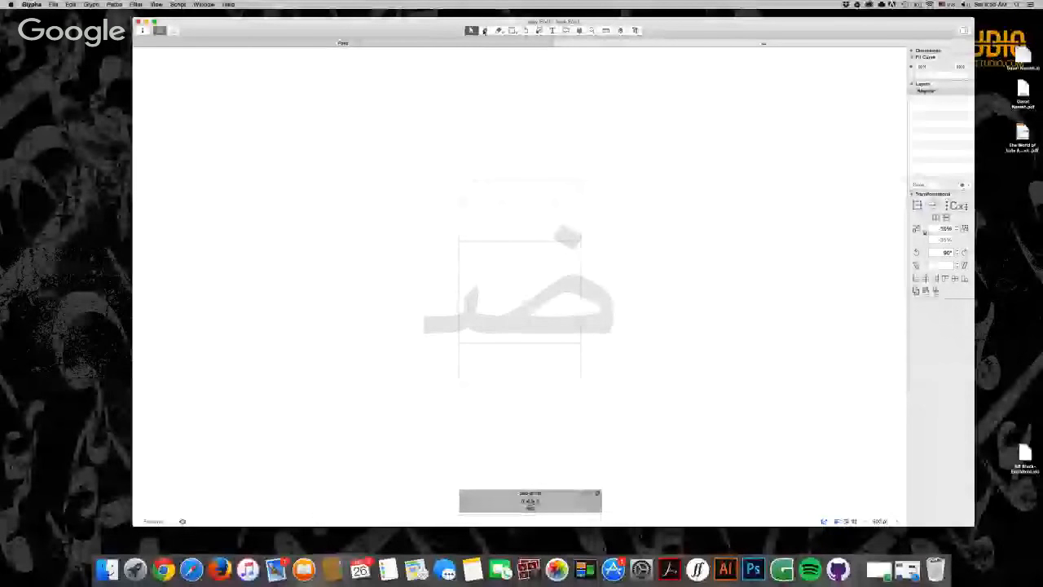
drag(546, 298, 602, 306)
drag(561, 342, 519, 347)
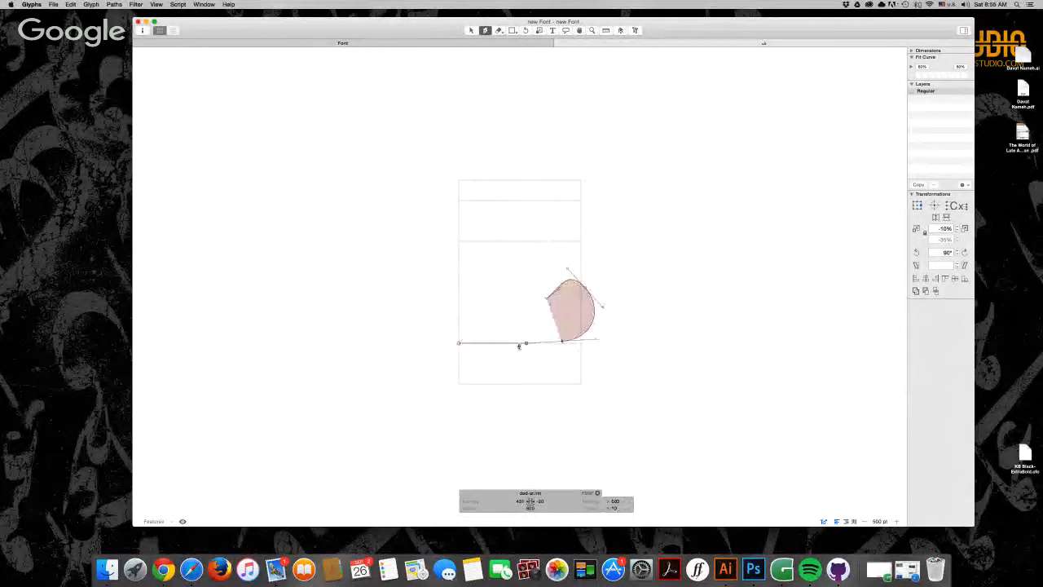
click(489, 341)
click(546, 300)
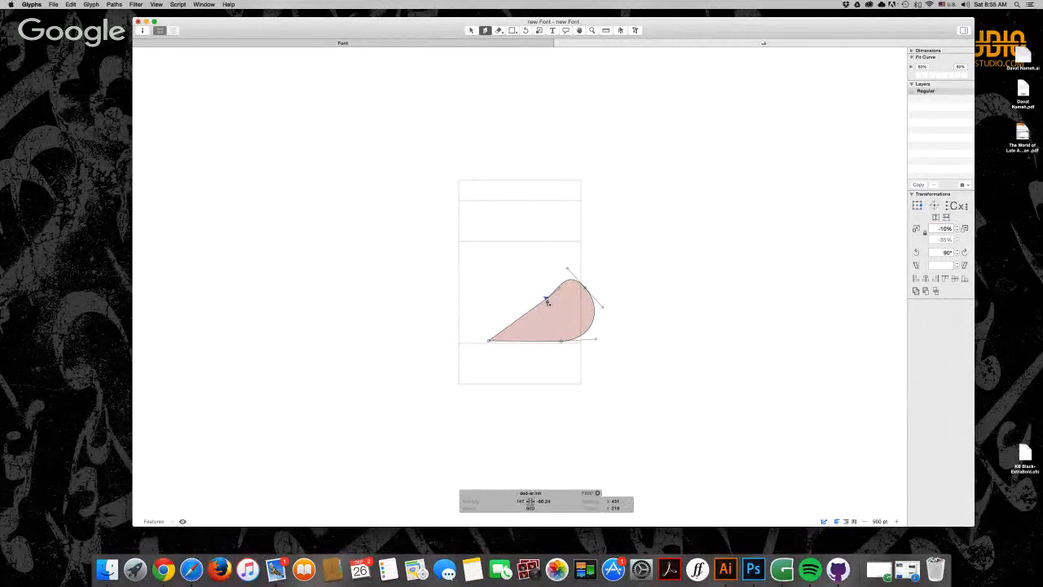
key(v)
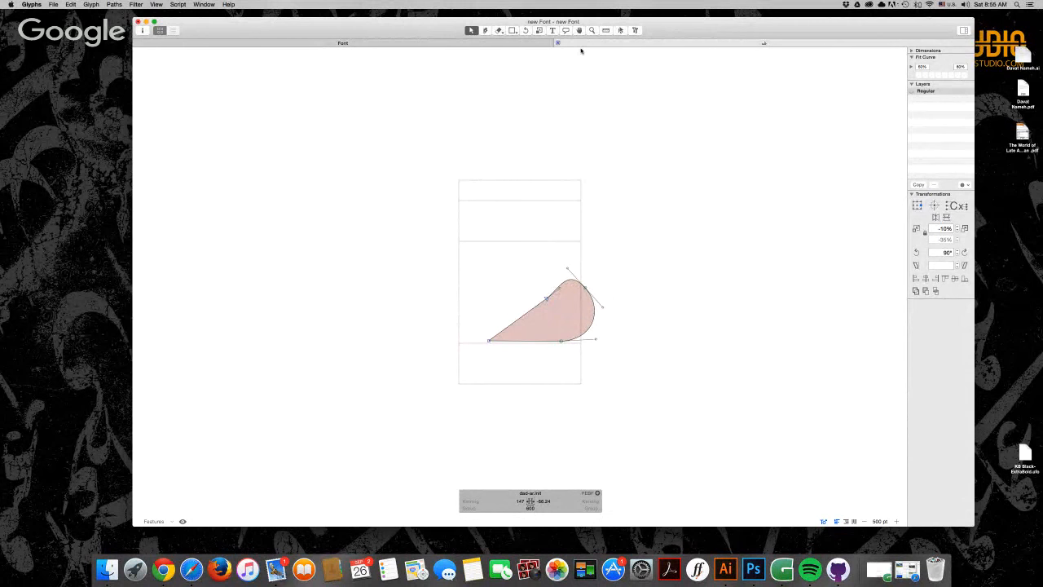
click(557, 43)
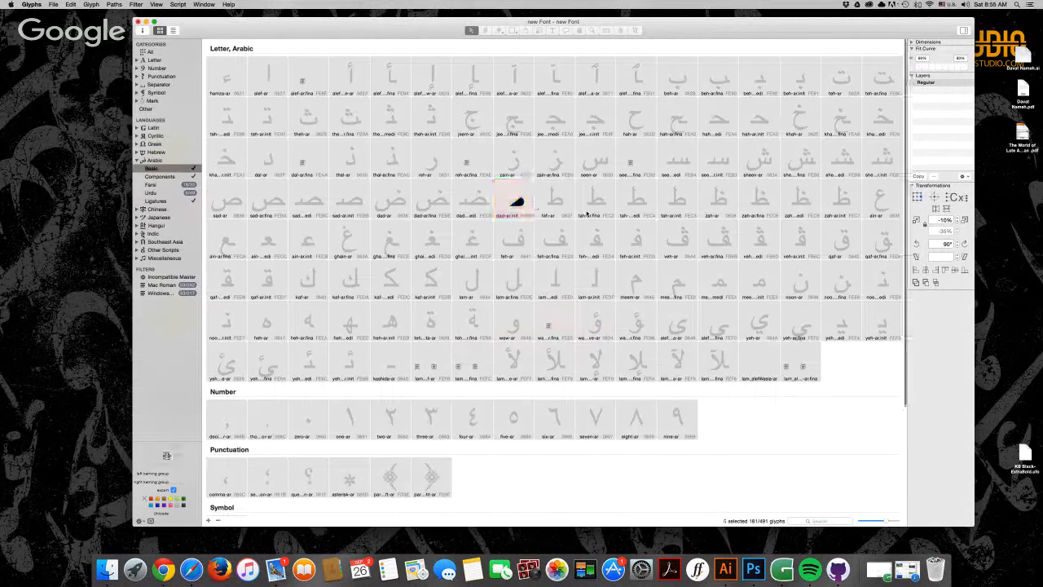
- Open the dad-ar.init glyph and draw a rectangle overlapping the pointed left end of the teardrop outline
click(567, 210)
click(522, 200)
double_click(518, 200)
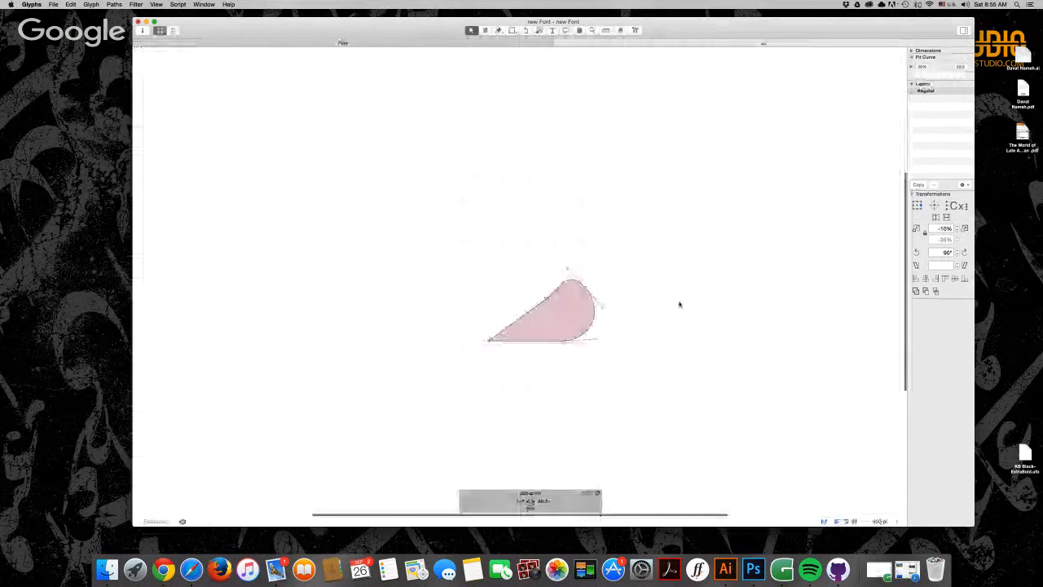
click(512, 31)
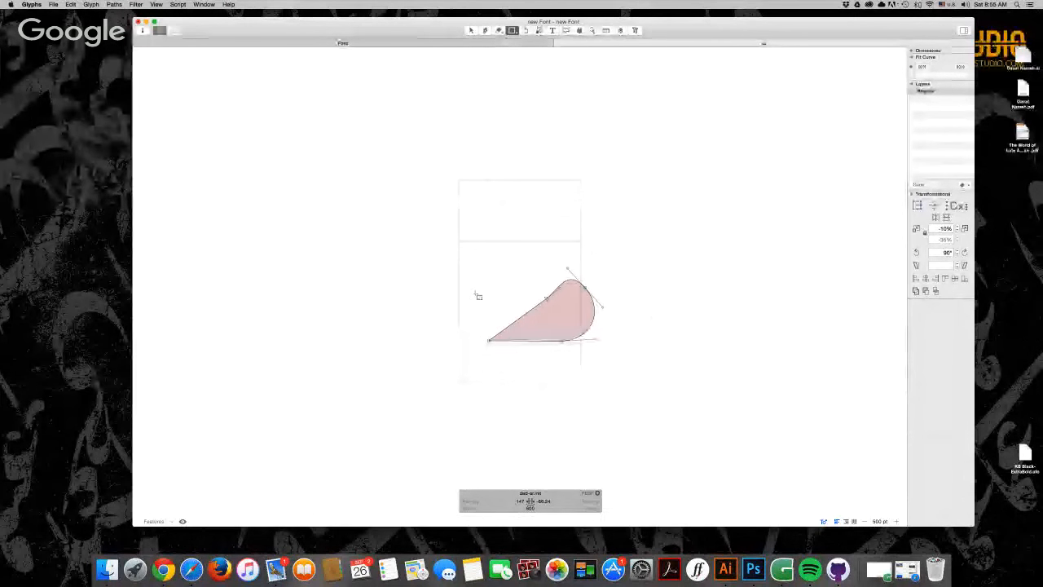
drag(455, 291, 530, 342)
key(v)
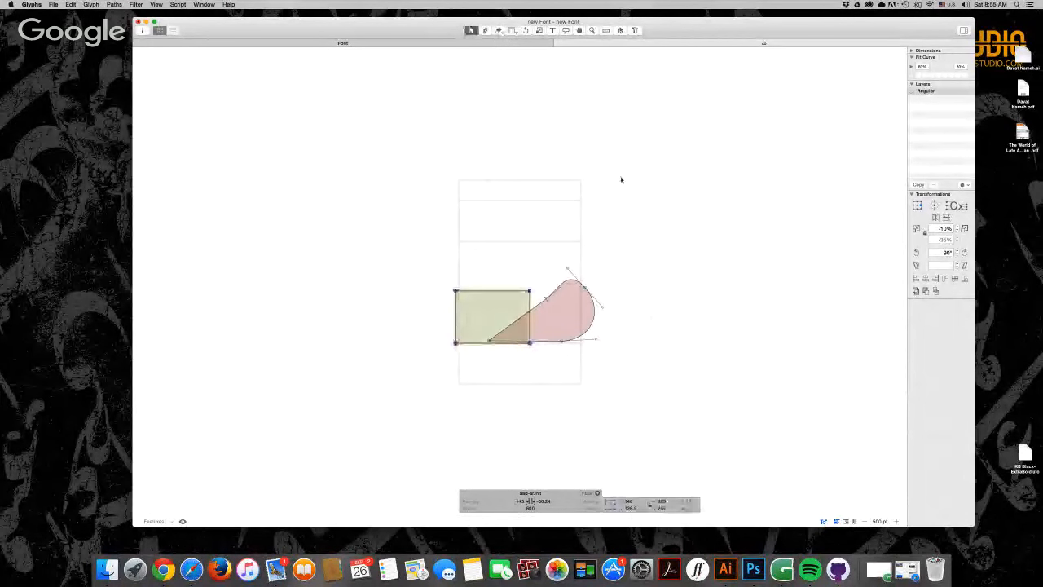
click(621, 179)
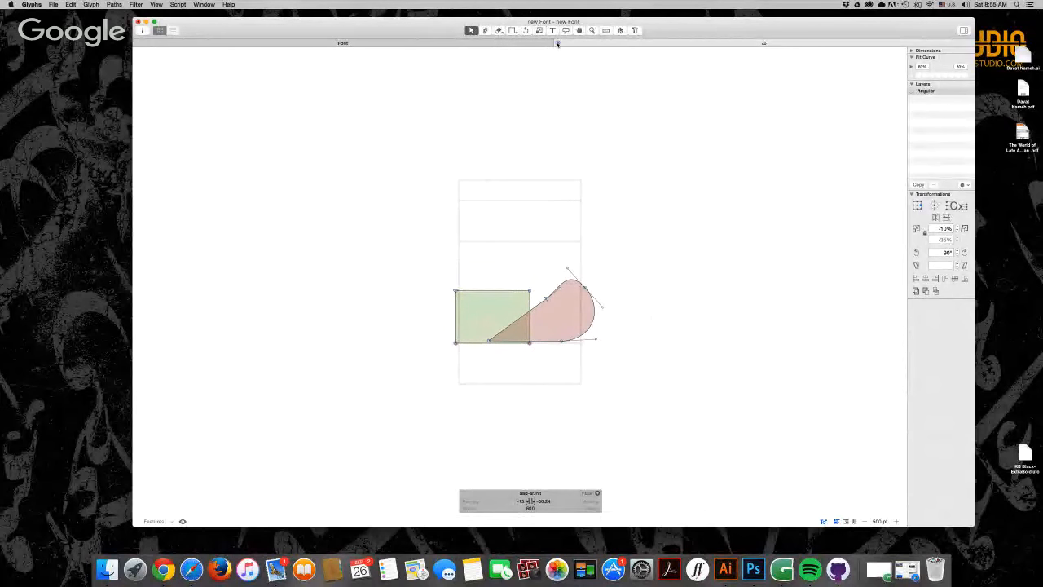
- Return to the font overview to check the dad-ar.init thumbnail, and reopen the glyph for editing
click(557, 43)
click(509, 192)
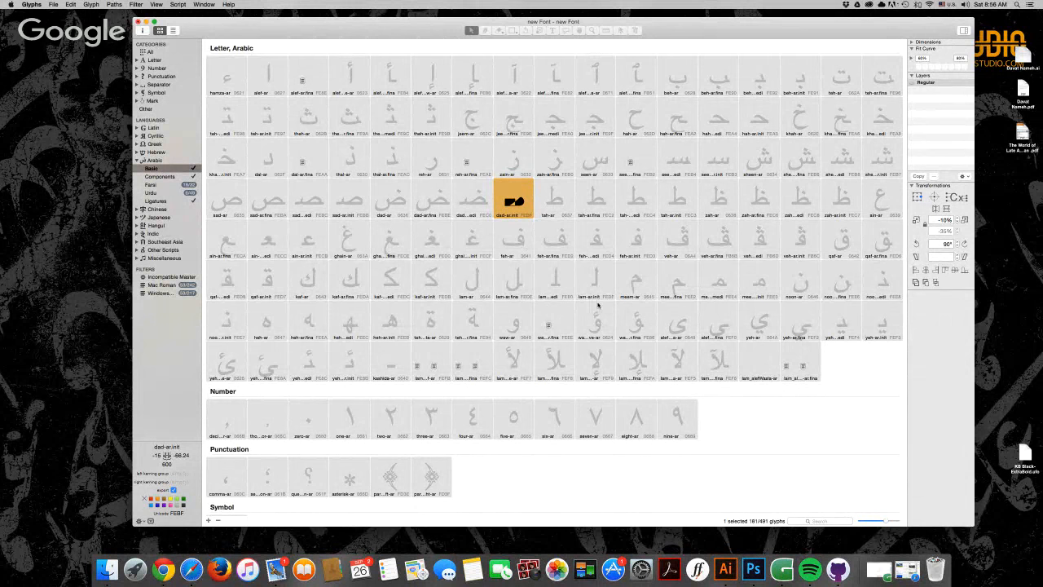
scroll(598, 305, down, 1)
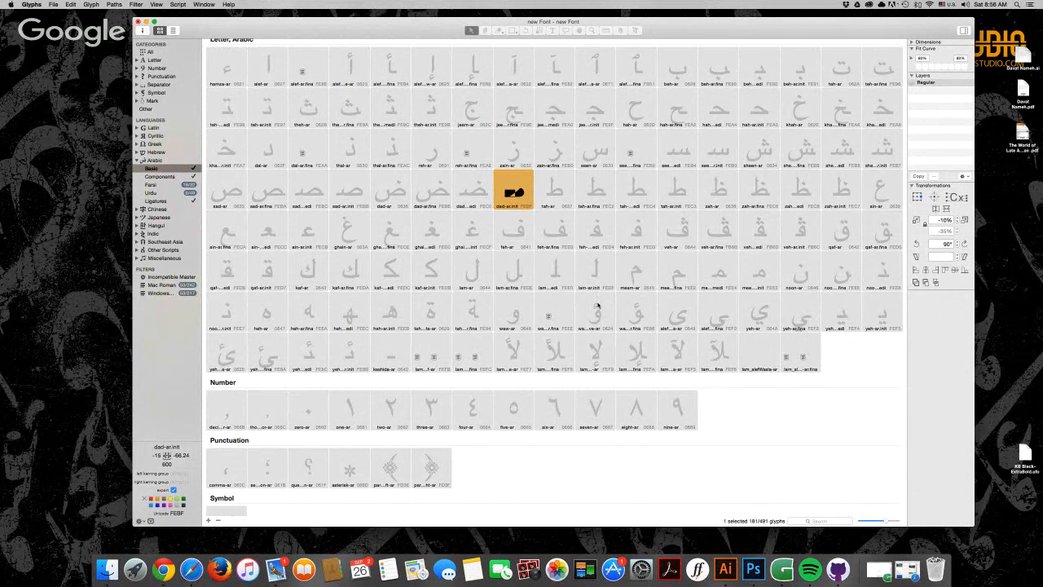
double_click(467, 186)
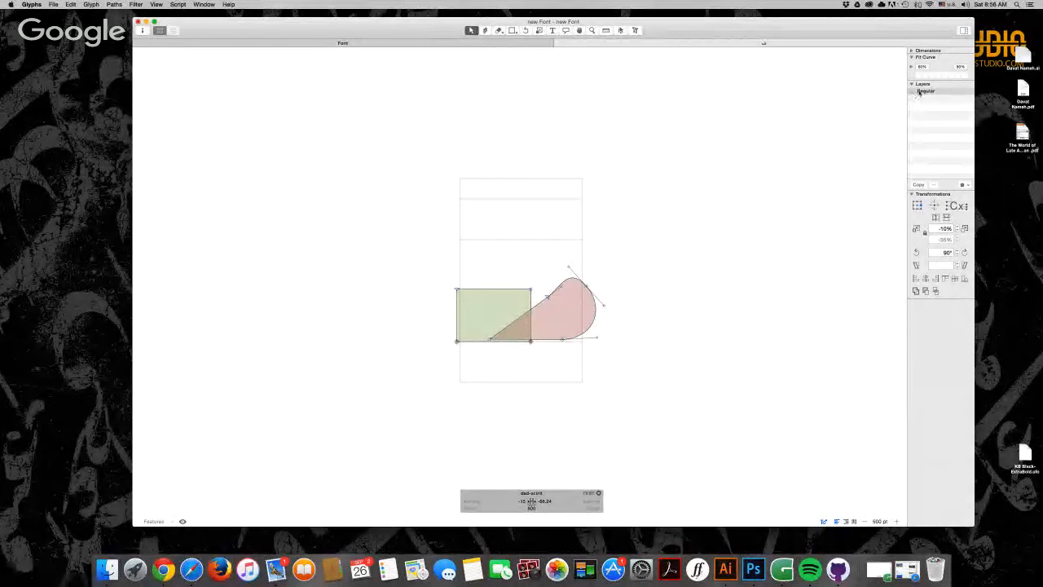
click(963, 185)
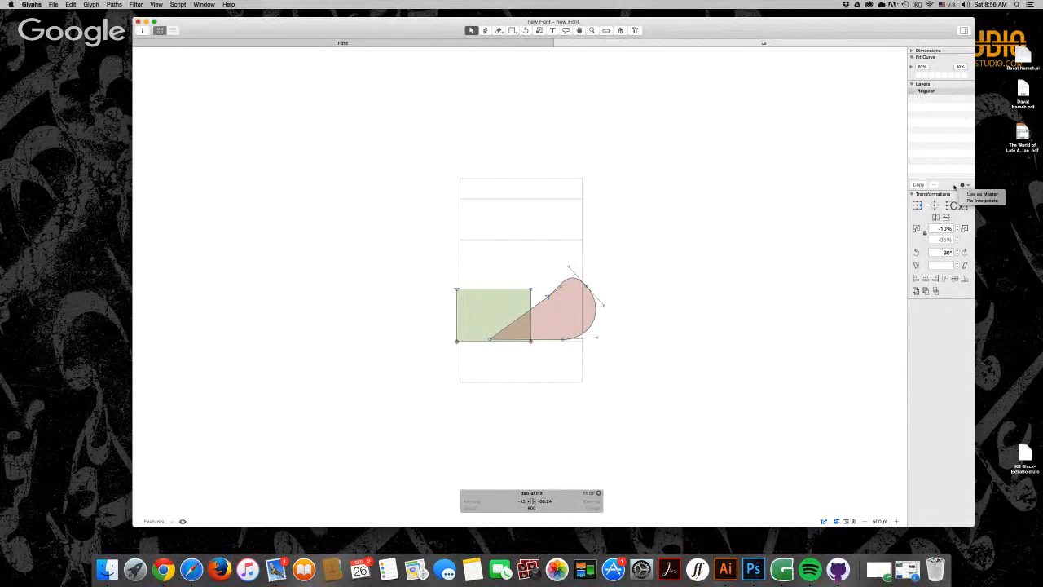
click(951, 186)
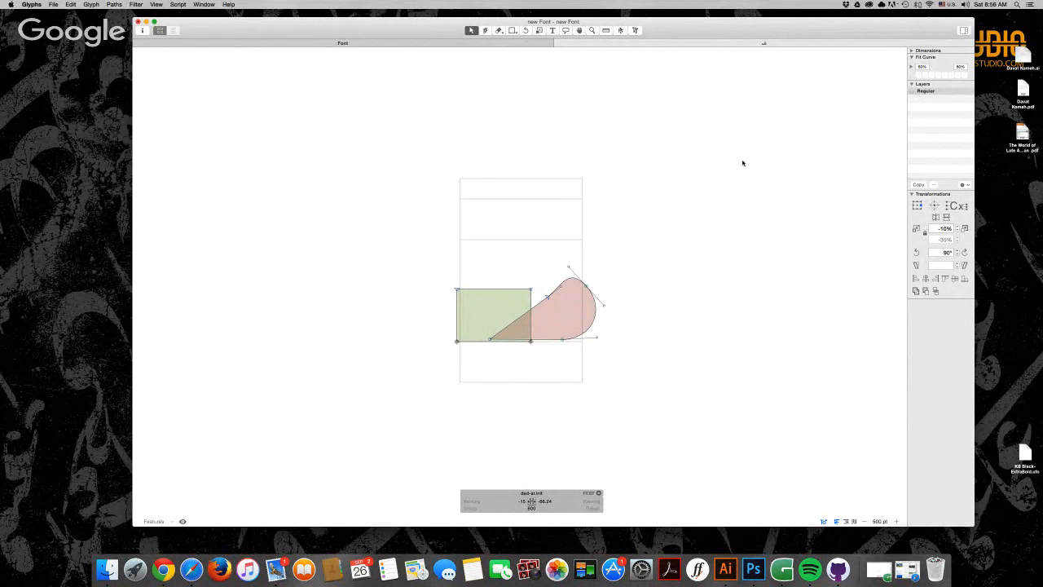
drag(685, 23, 674, 20)
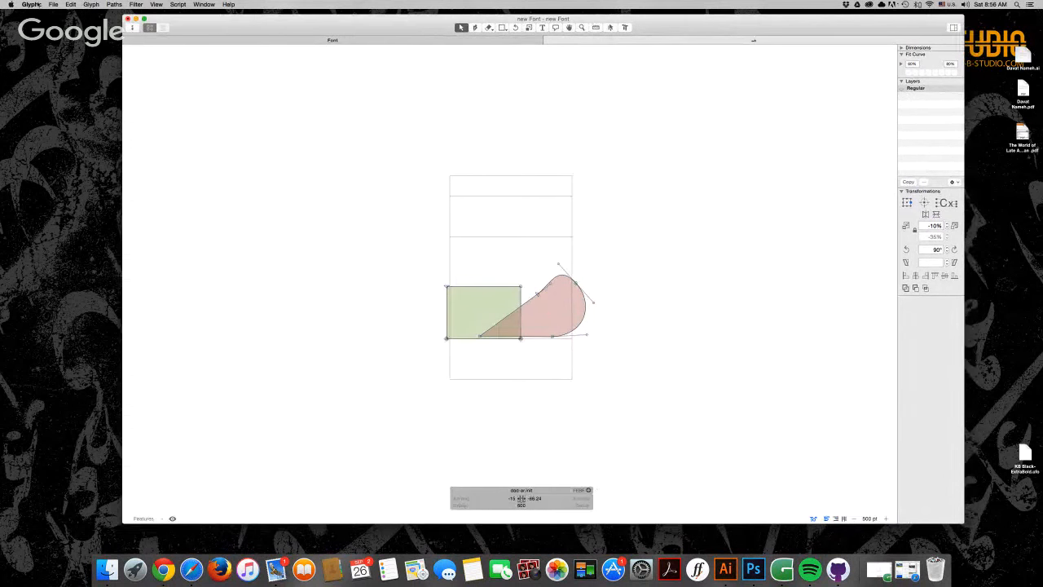
- View the font's general settings in Font Info and close the window
click(52, 5)
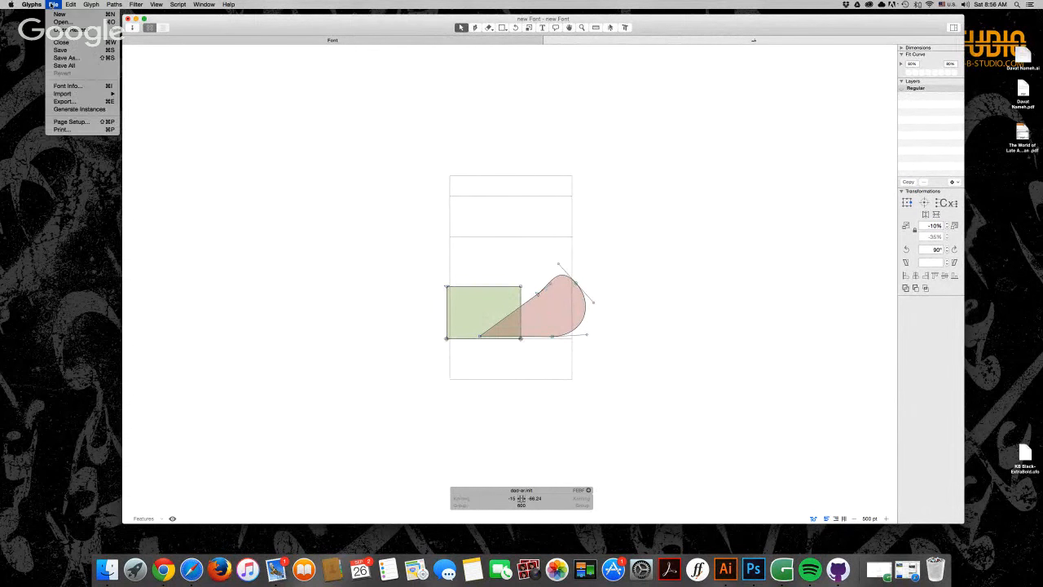
click(67, 86)
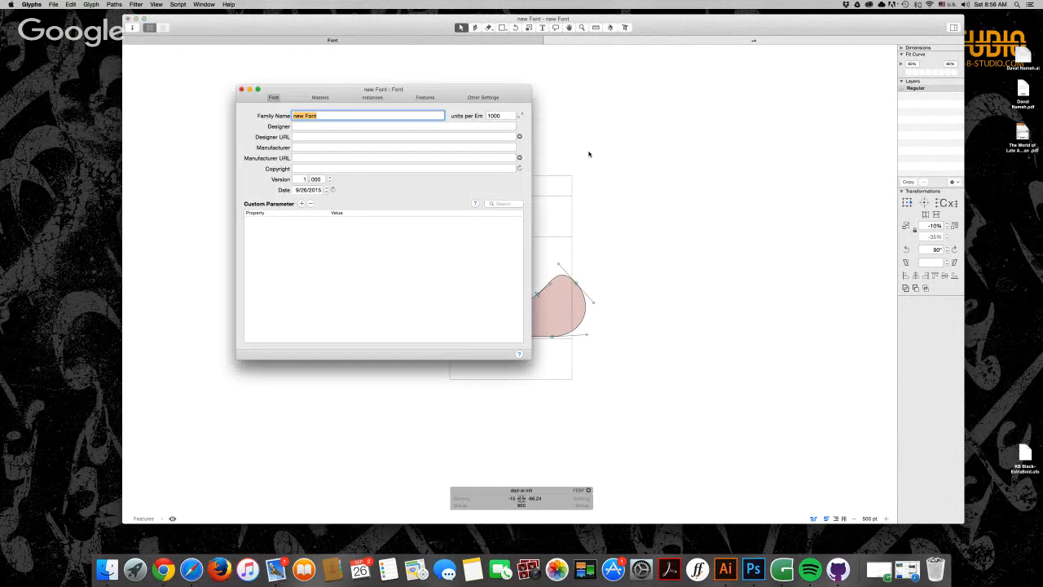
drag(366, 91, 246, 98)
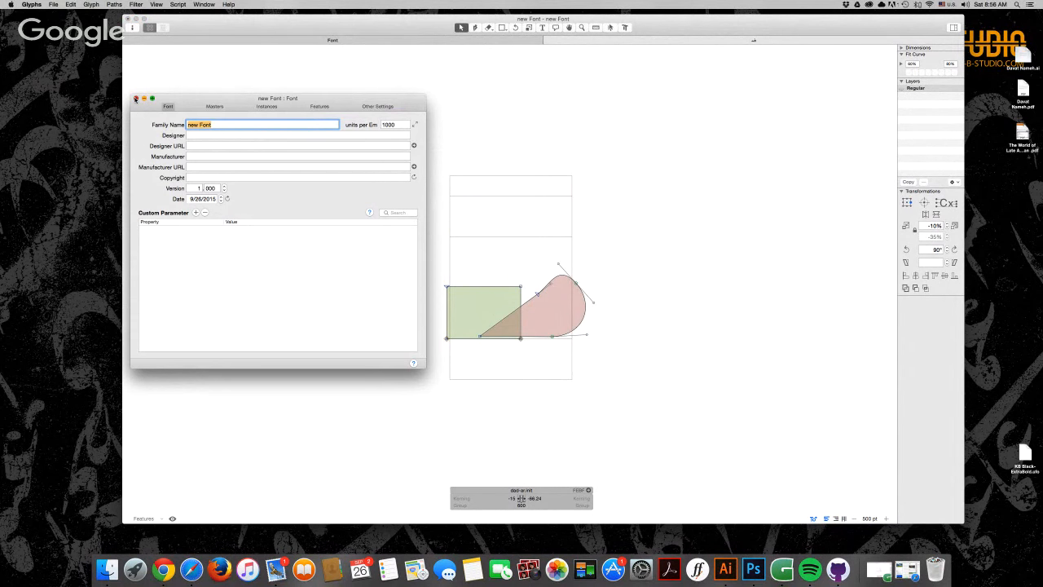
click(136, 99)
- Add a second master to the font in the Masters settings of Font Info
click(52, 4)
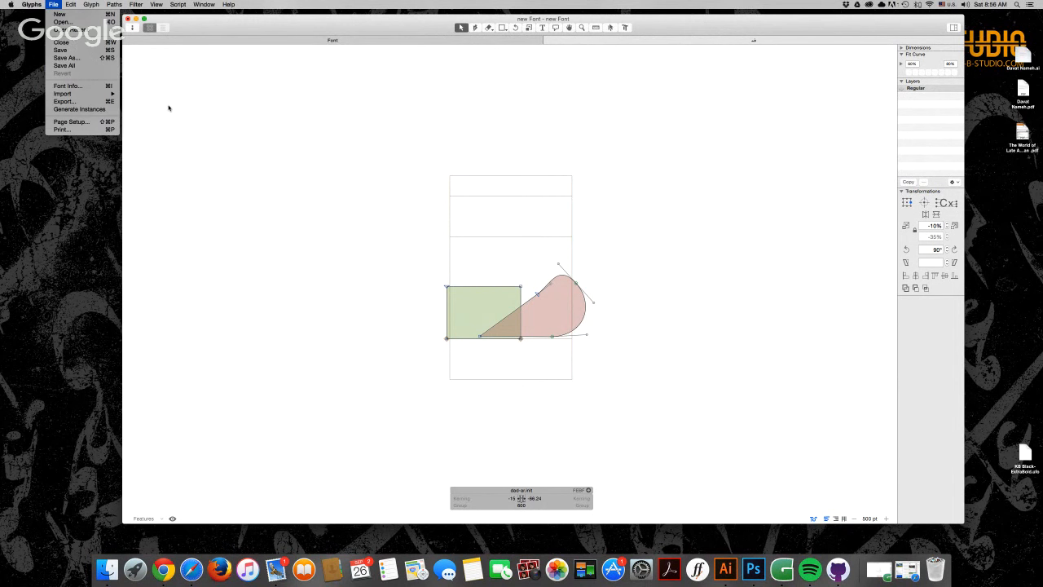
key(super+i)
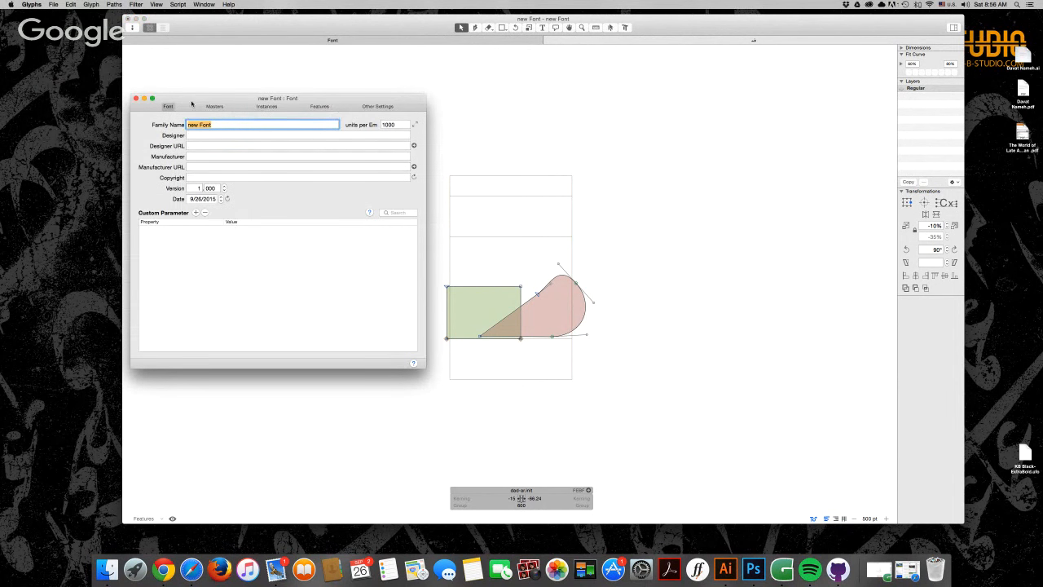
click(215, 107)
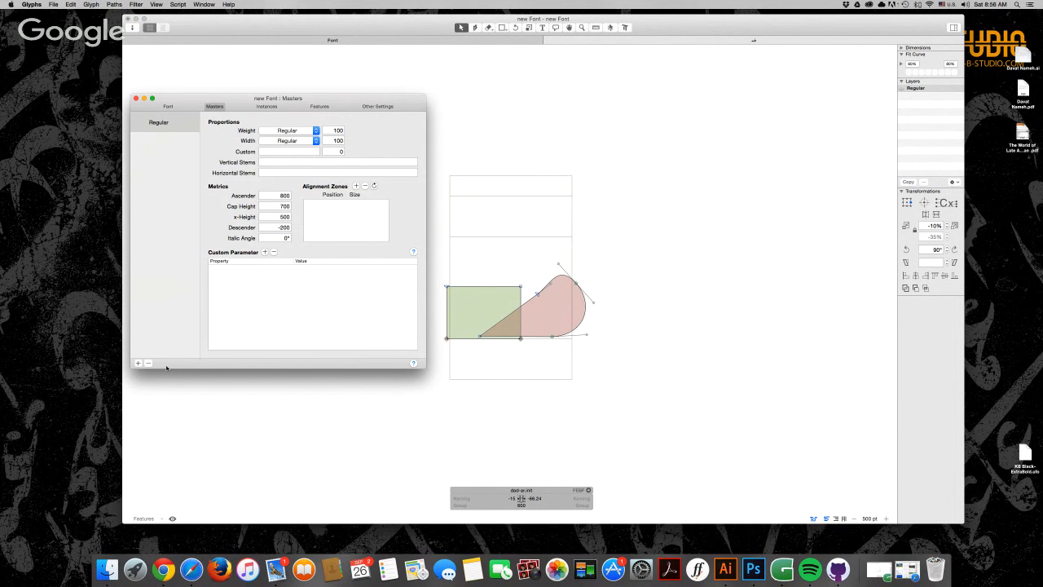
click(139, 364)
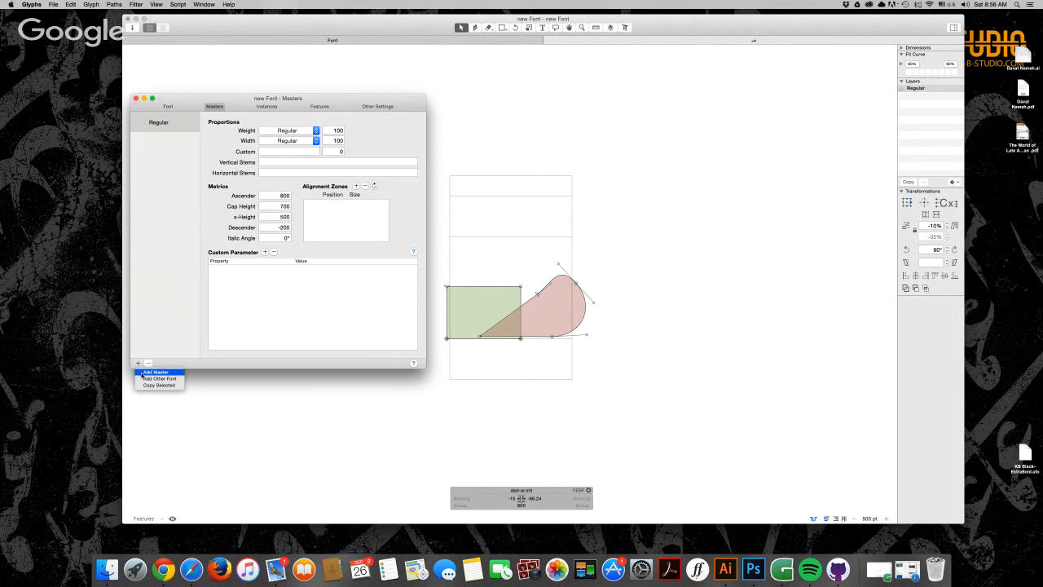
click(158, 372)
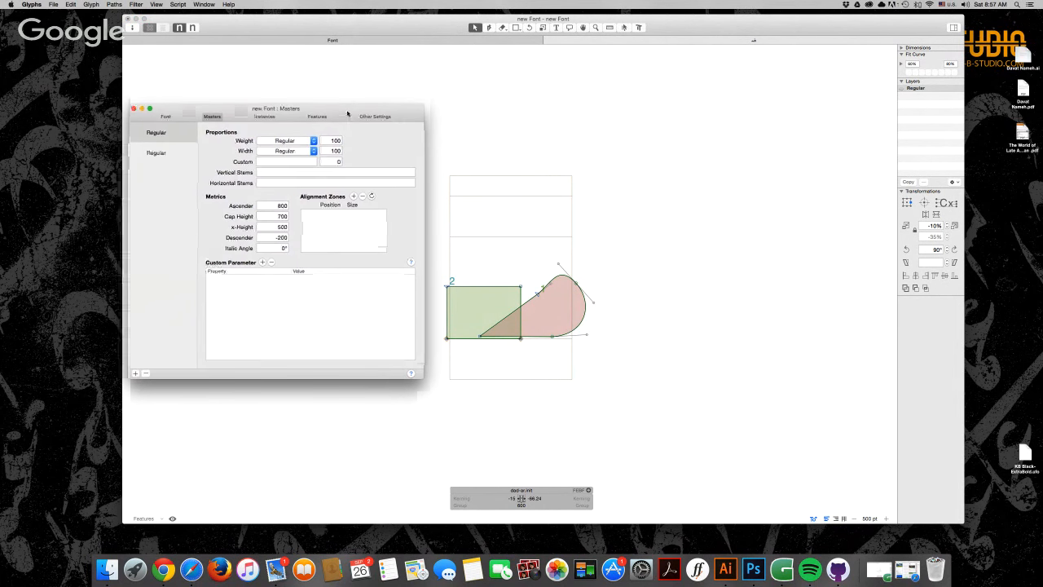
- Set the first master's weight to Bold and its width to SemiExtended
click(185, 158)
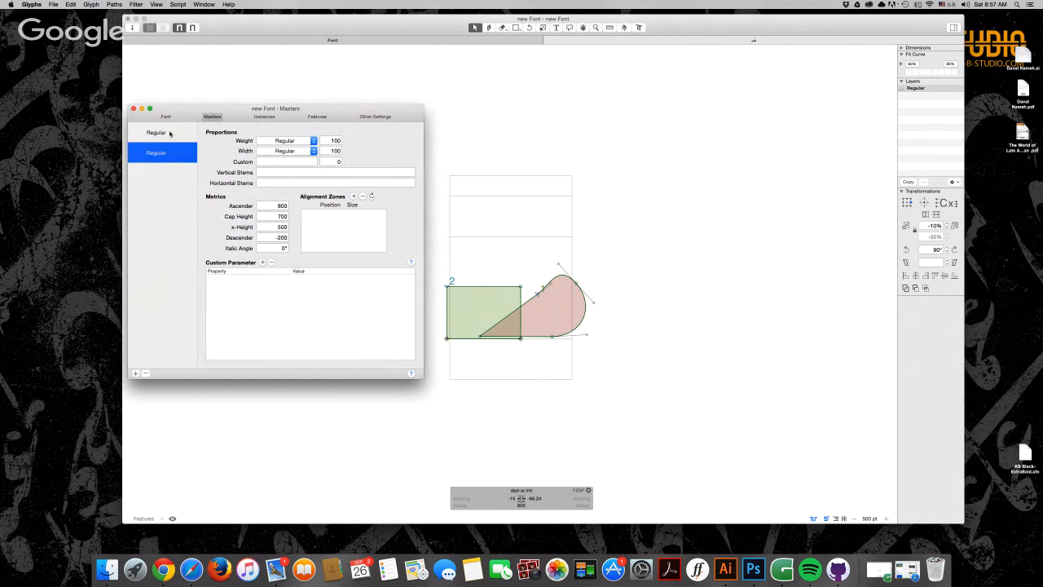
click(171, 132)
click(309, 142)
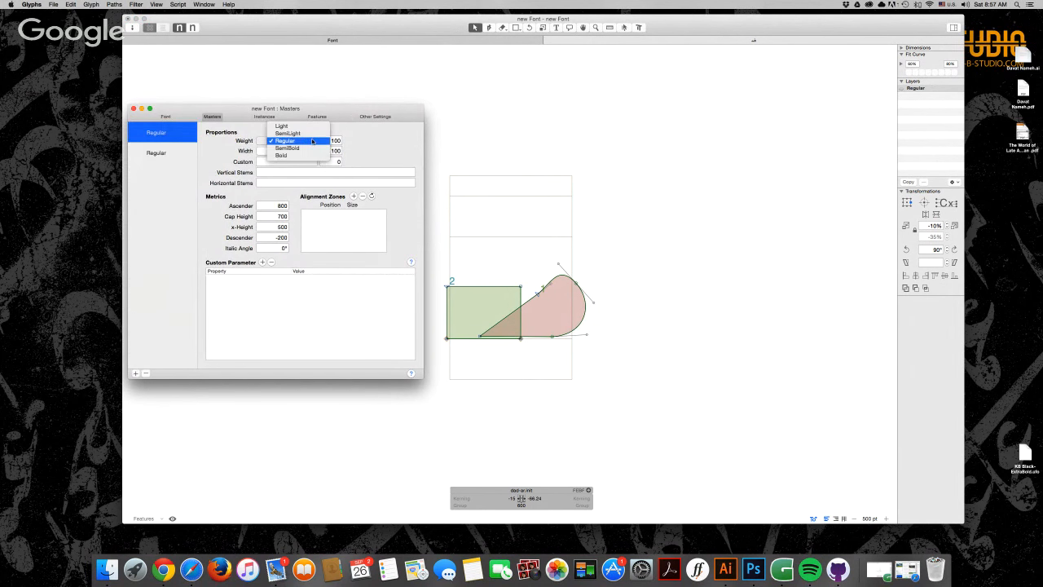
click(297, 154)
click(313, 151)
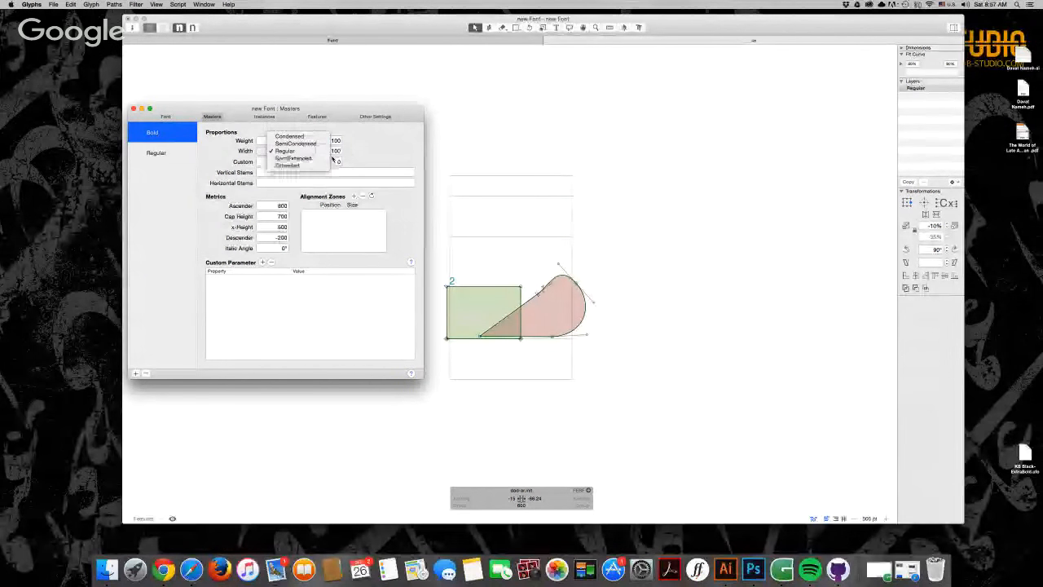
click(326, 159)
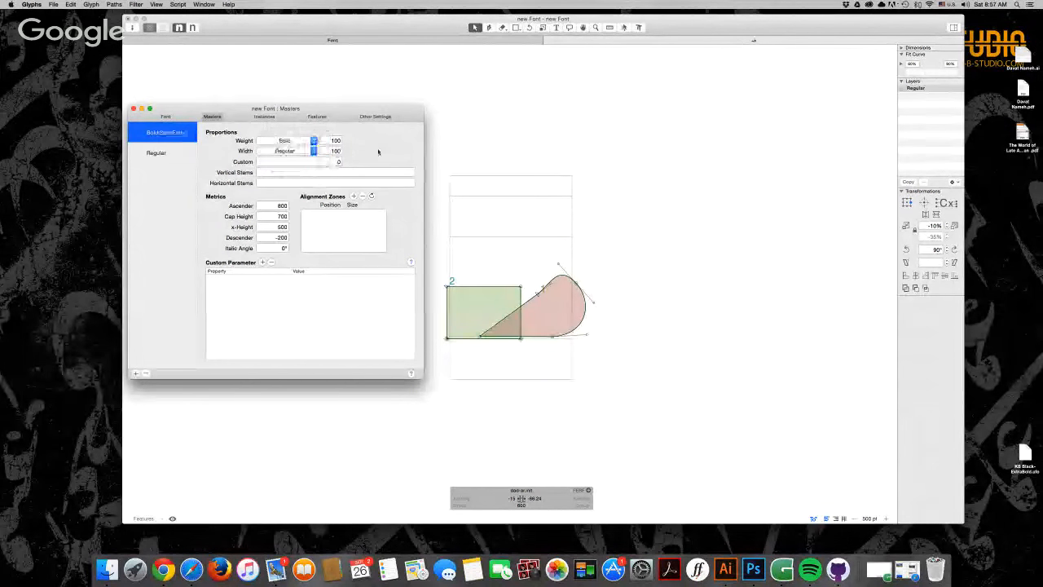
- Add a third master to the font and review the weight options available for it
click(167, 155)
click(167, 136)
click(136, 373)
click(170, 382)
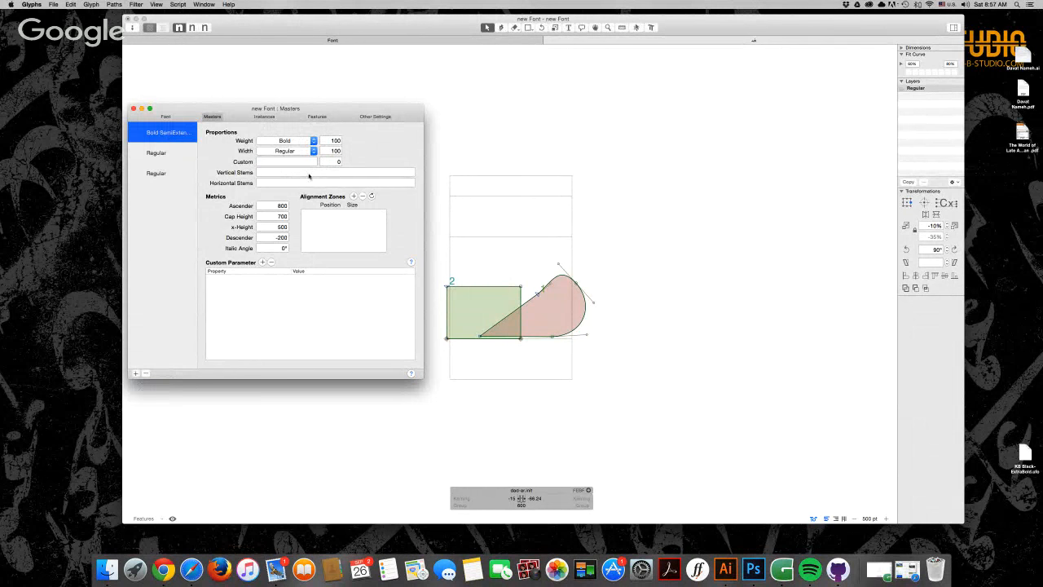
click(160, 174)
click(313, 140)
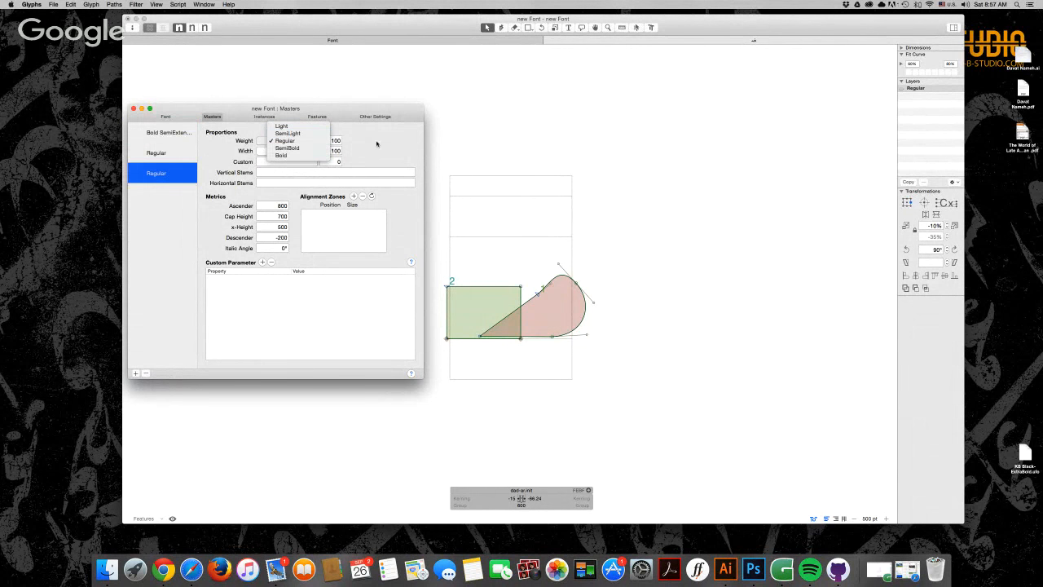
click(376, 144)
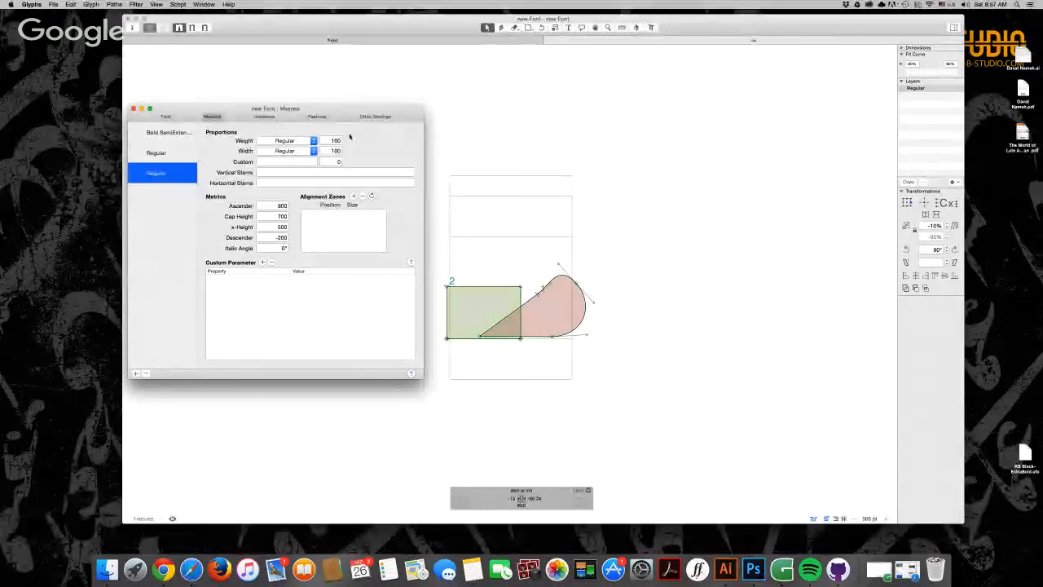
- Glance at the font's instances, and set the Bold SemiExtended master's weight value to 700
click(263, 118)
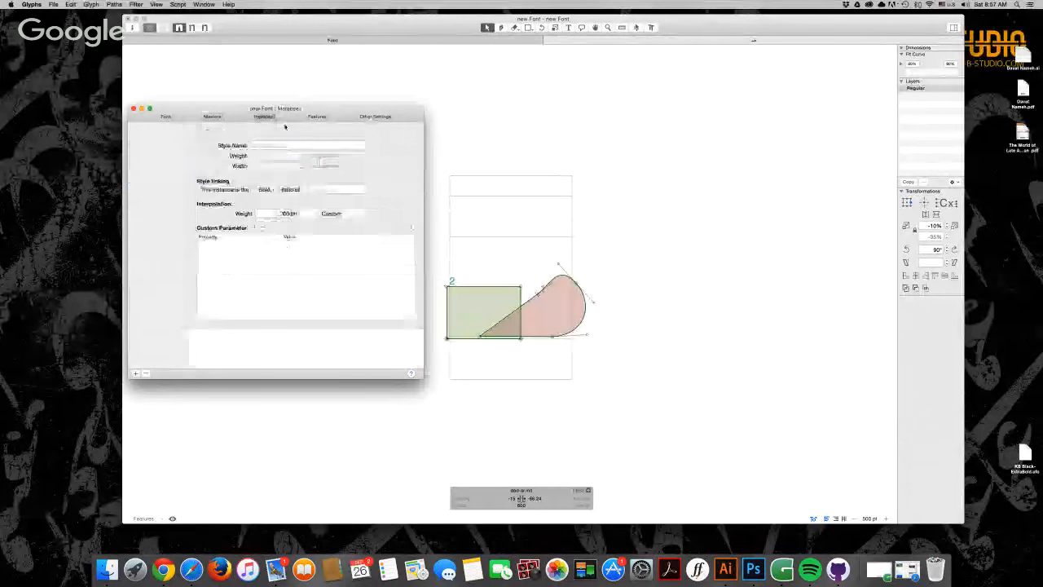
click(213, 116)
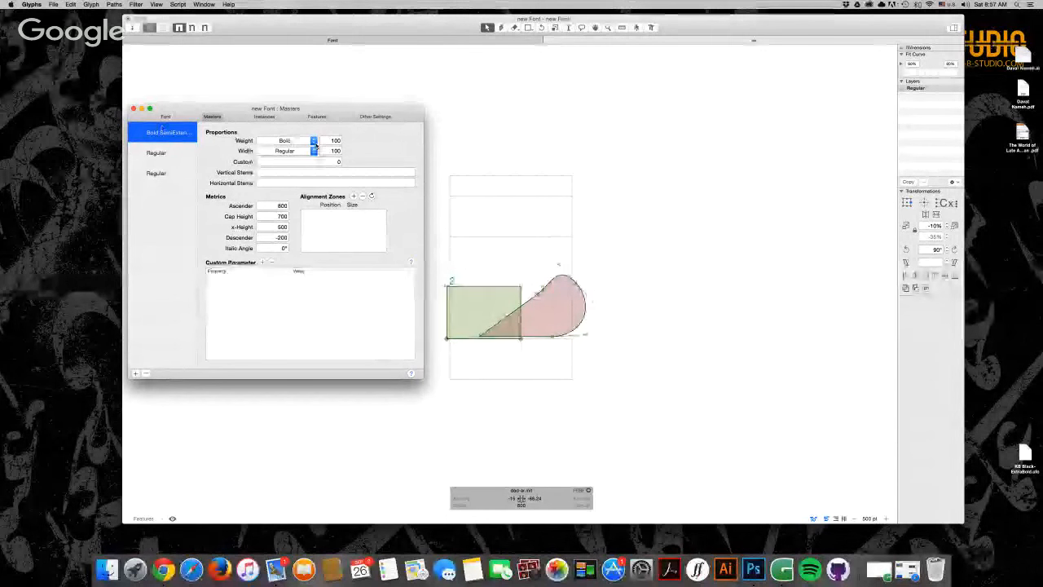
click(314, 140)
click(364, 143)
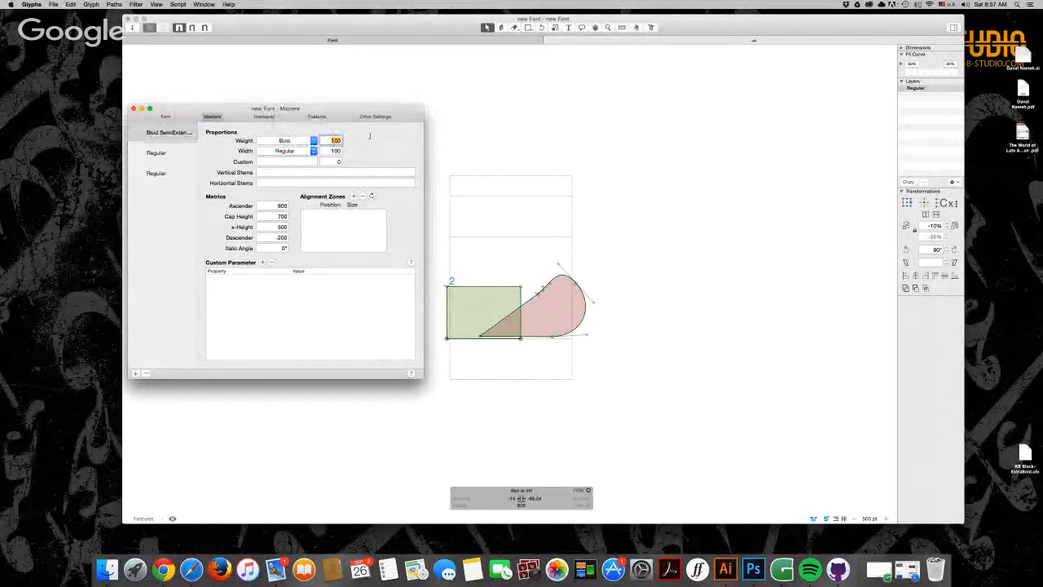
key(Tab)
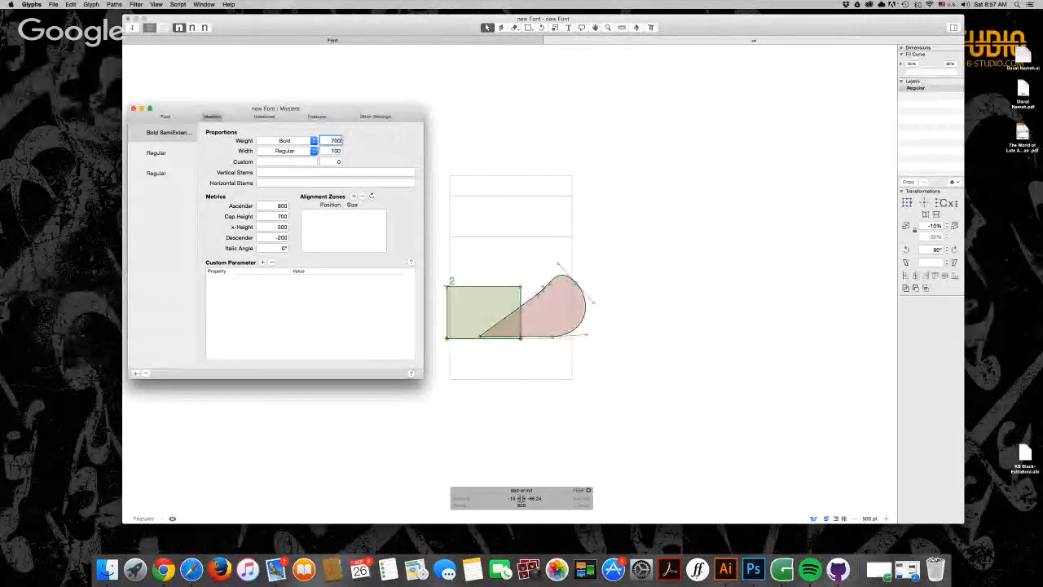
click(329, 151)
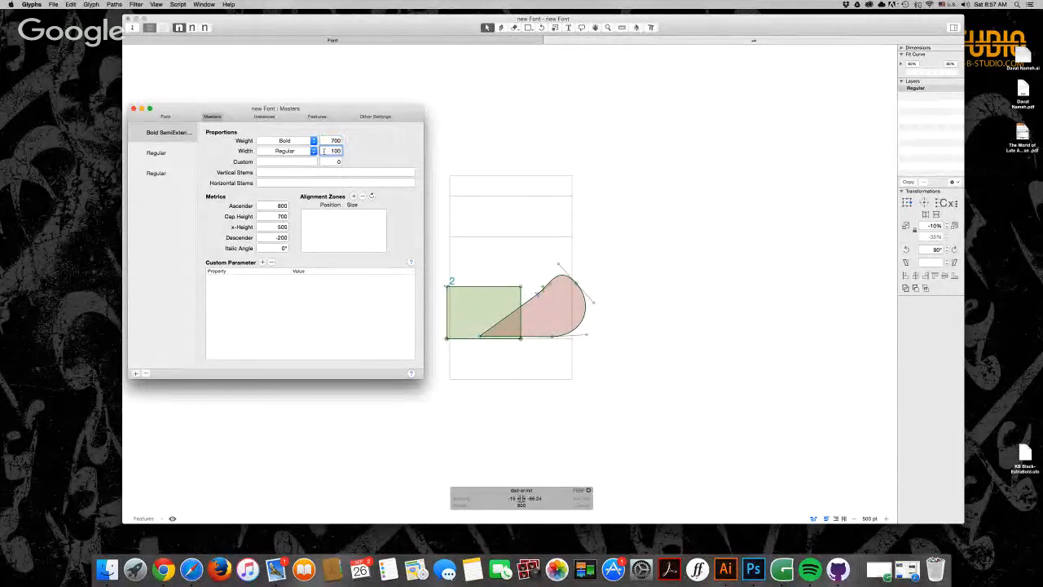
- Set the weight value of the second master to 400
click(177, 158)
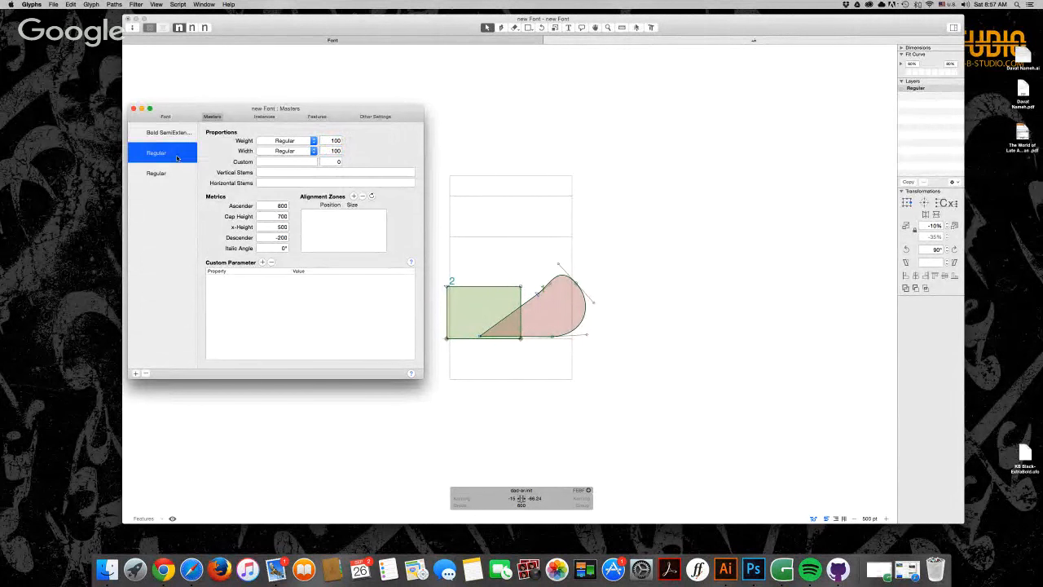
double_click(329, 140)
text(400)
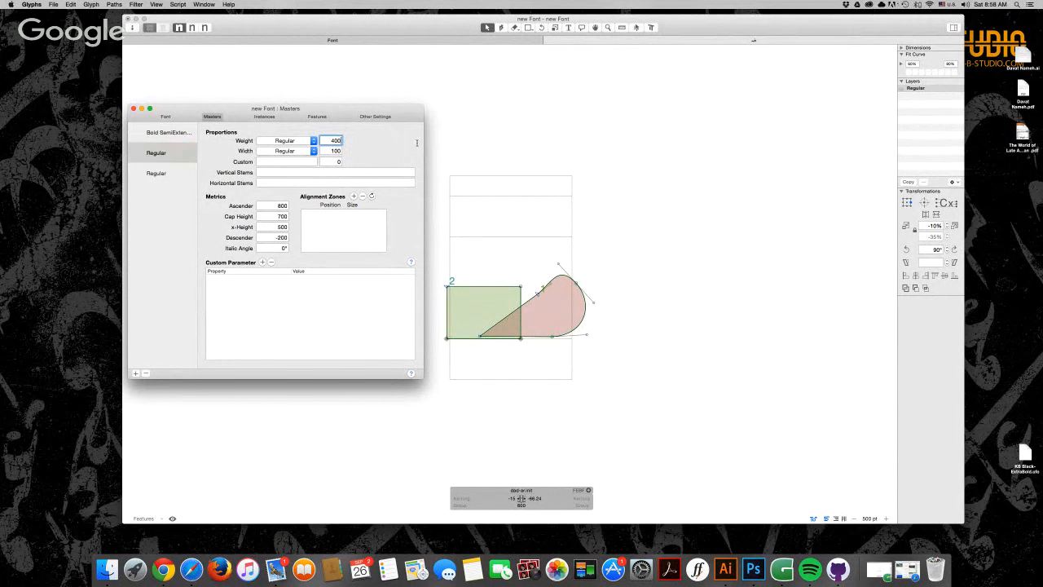
- Set the weight value of the third master to 200
click(173, 173)
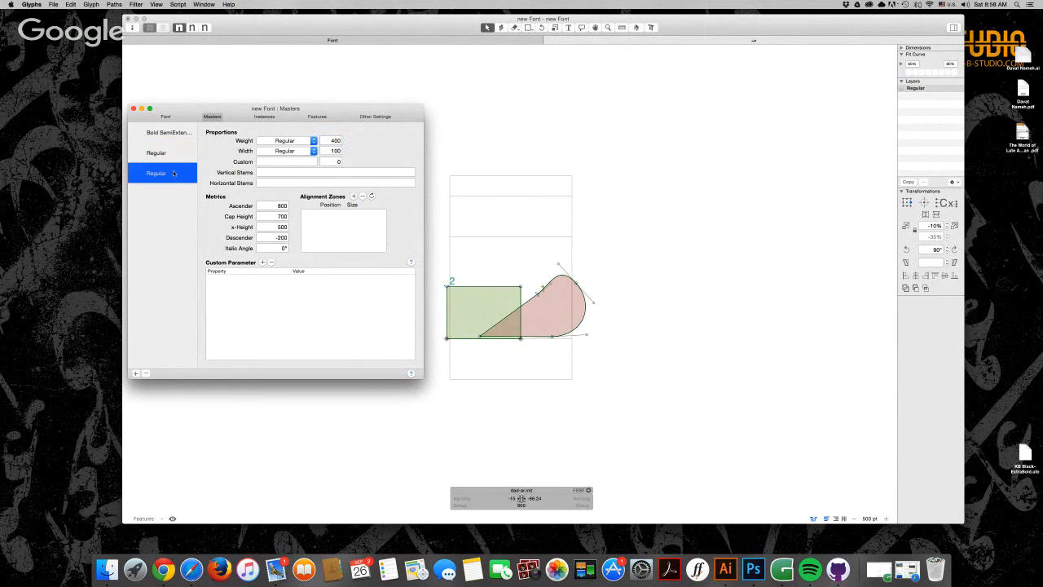
click(326, 140)
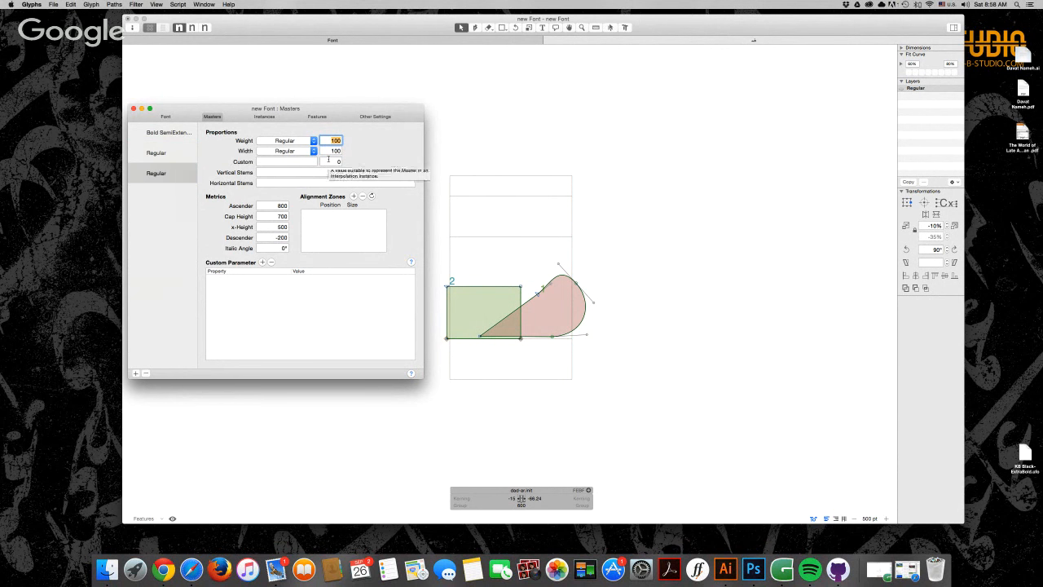
text(200)
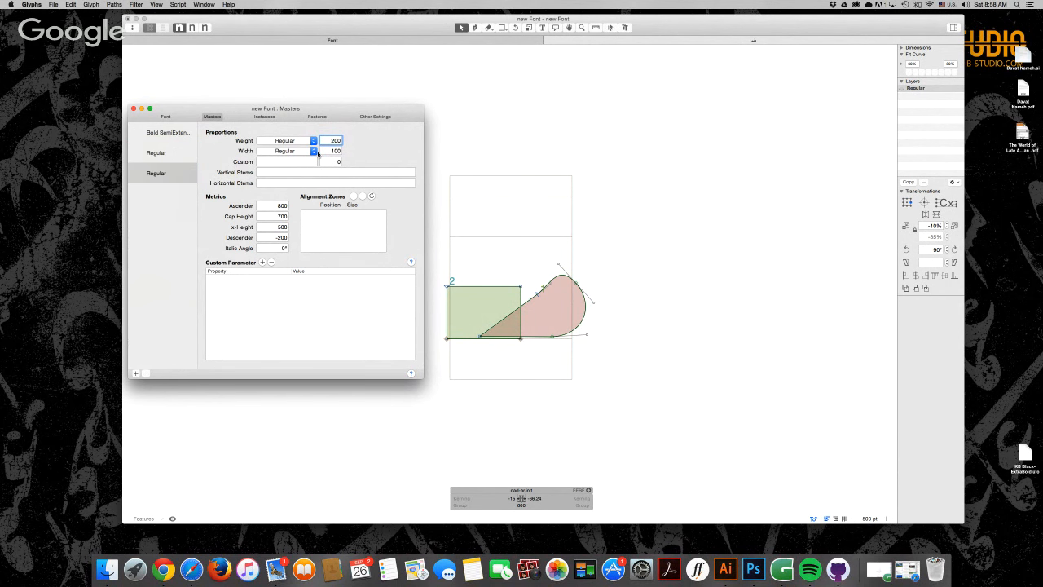
- Review the width options of the third master, and set its weight to Light
click(316, 151)
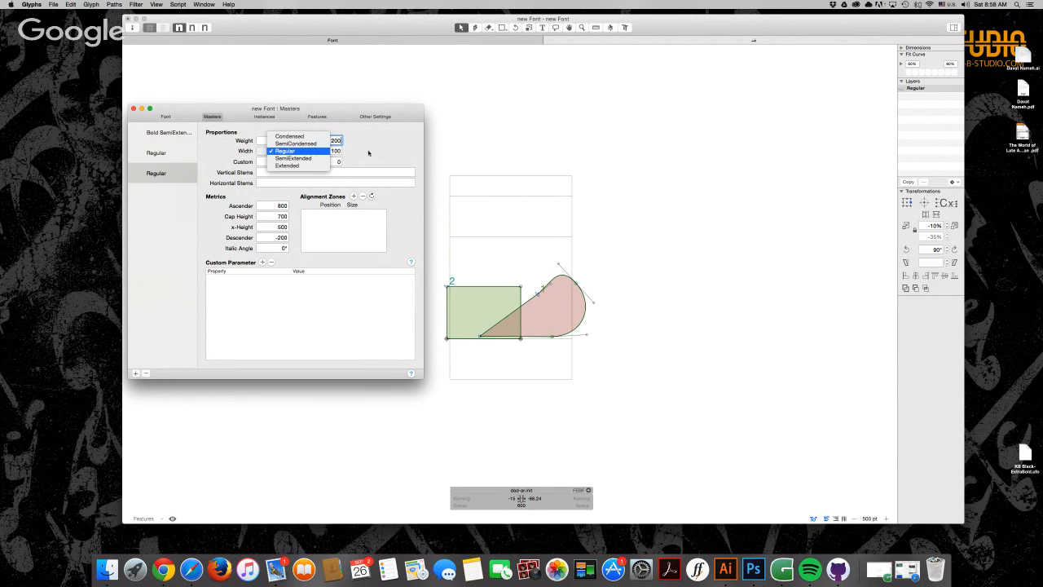
click(387, 152)
drag(330, 152, 373, 150)
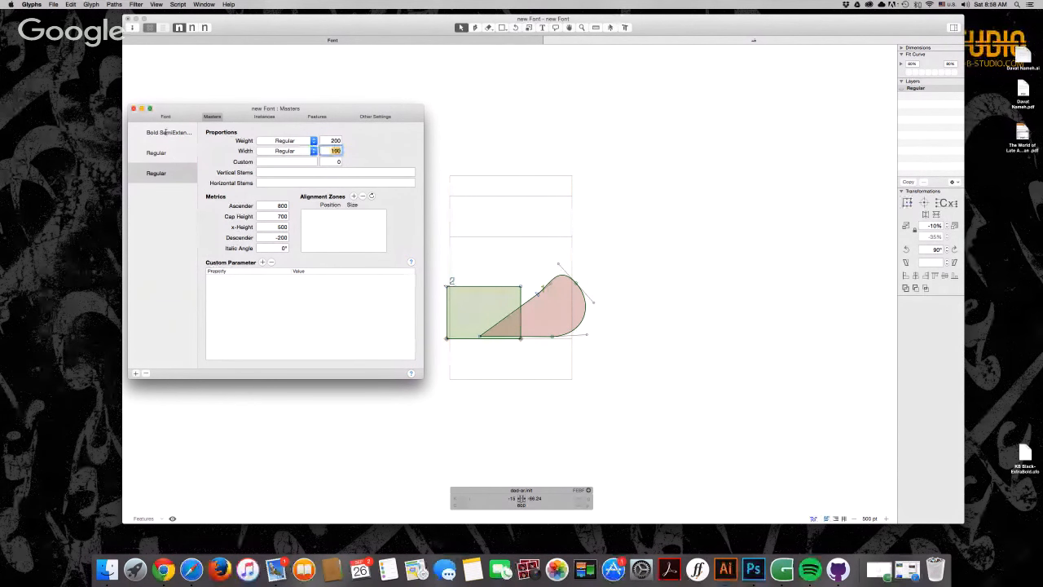
click(313, 141)
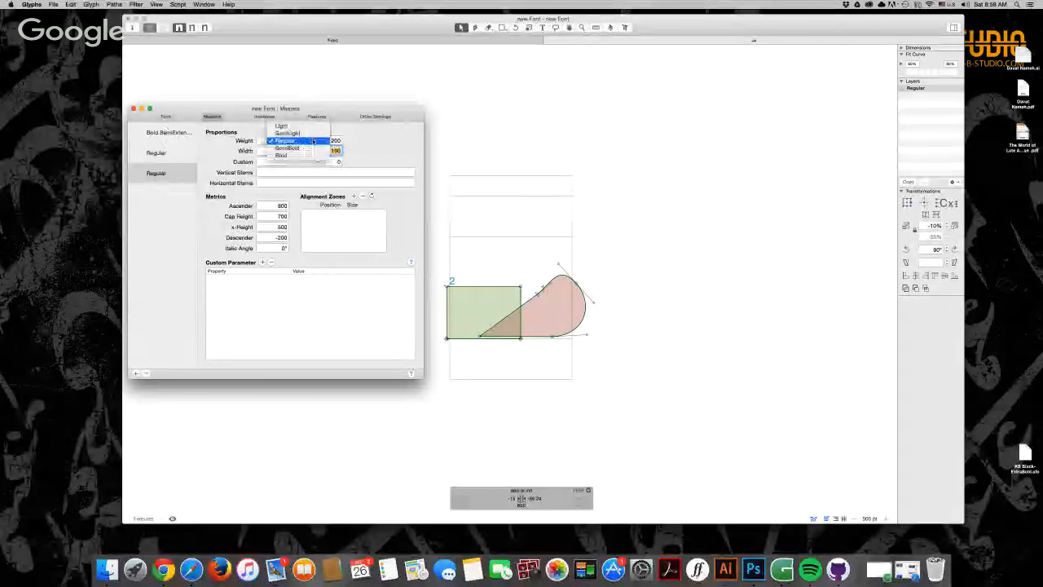
click(281, 126)
click(314, 152)
click(314, 151)
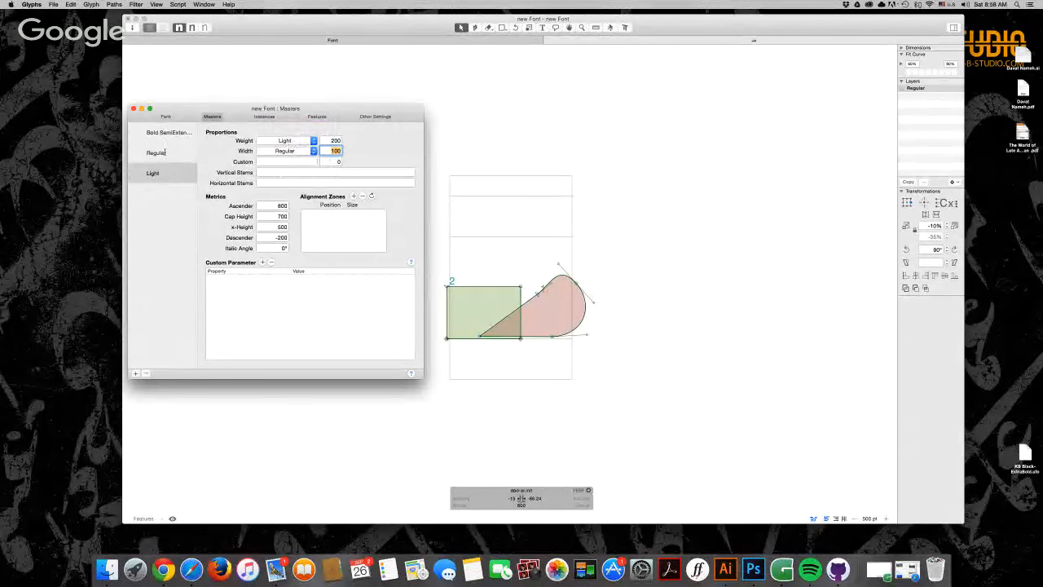
- Compare the proportions of the Bold SemiExtended, Regular and Light masters
click(165, 152)
click(169, 132)
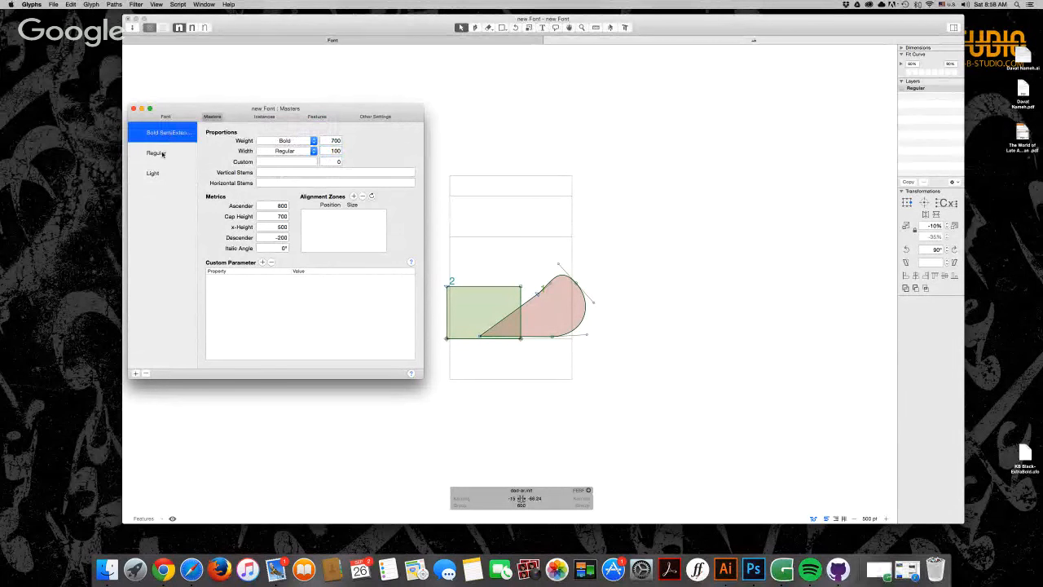
click(162, 154)
key(Down)
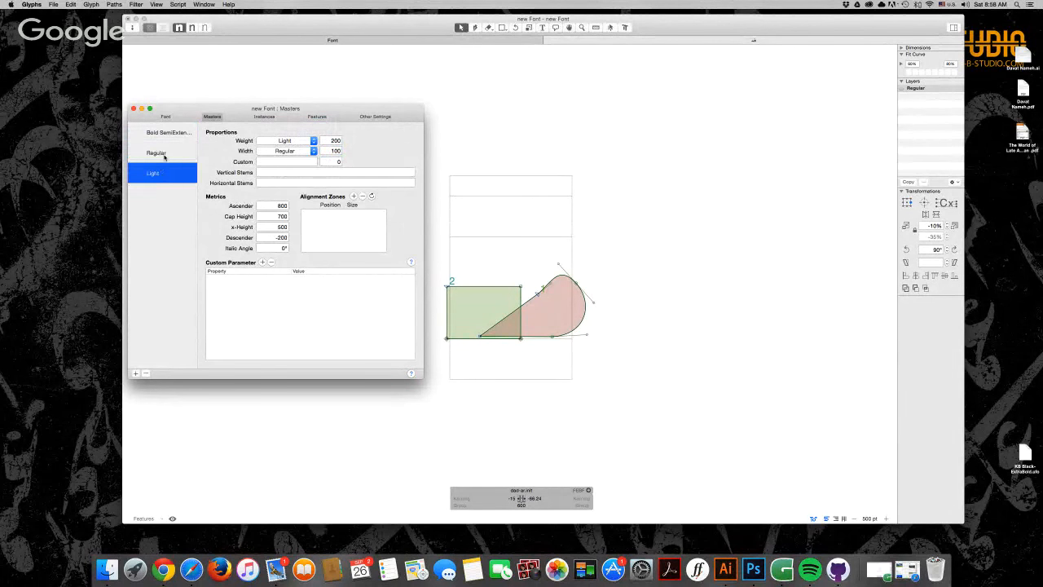
click(164, 155)
click(170, 136)
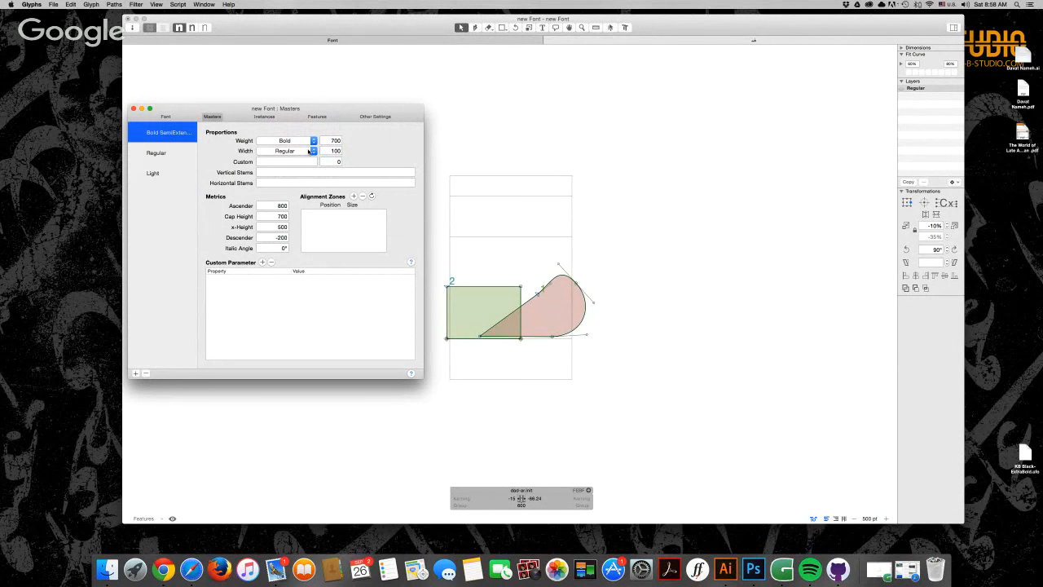
- Try the SemiExtended and Condensed widths on the bold master
click(312, 152)
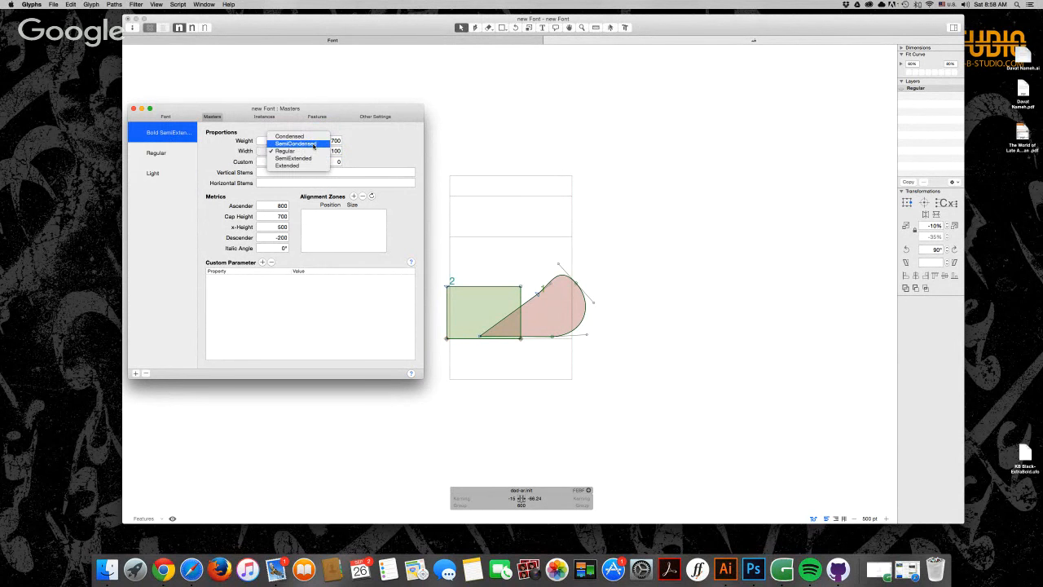
click(353, 145)
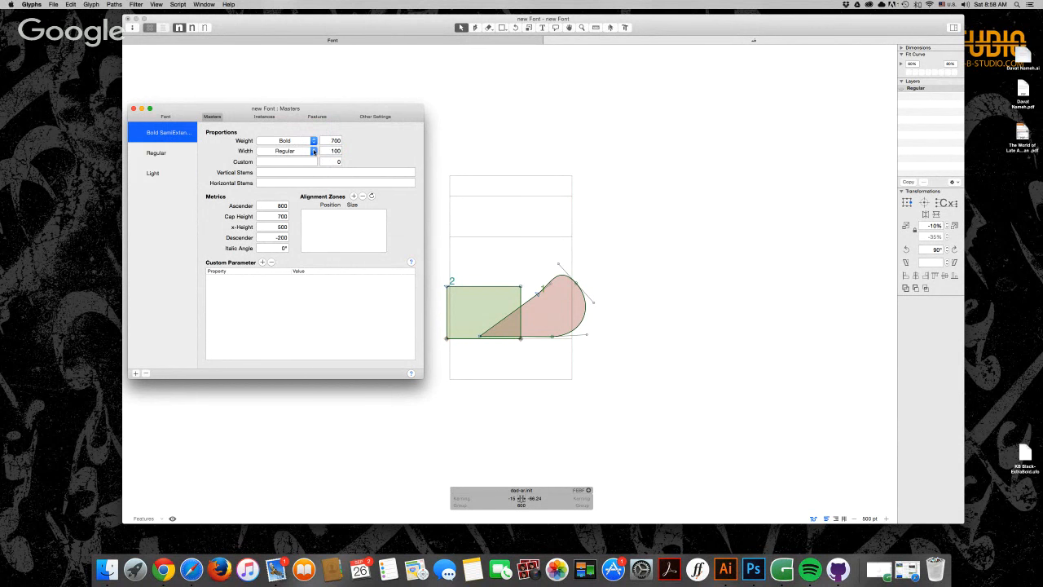
click(314, 151)
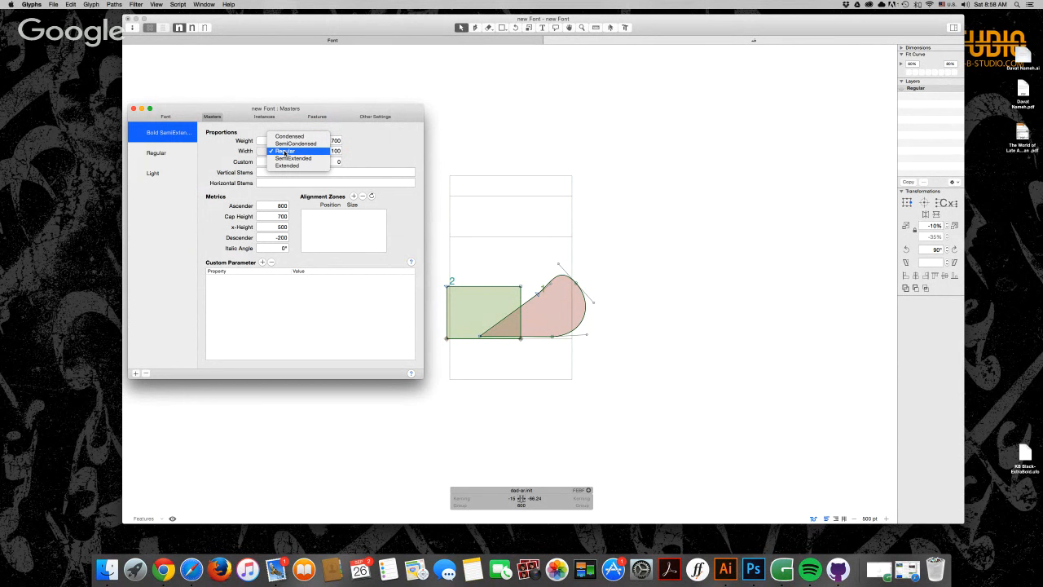
click(313, 153)
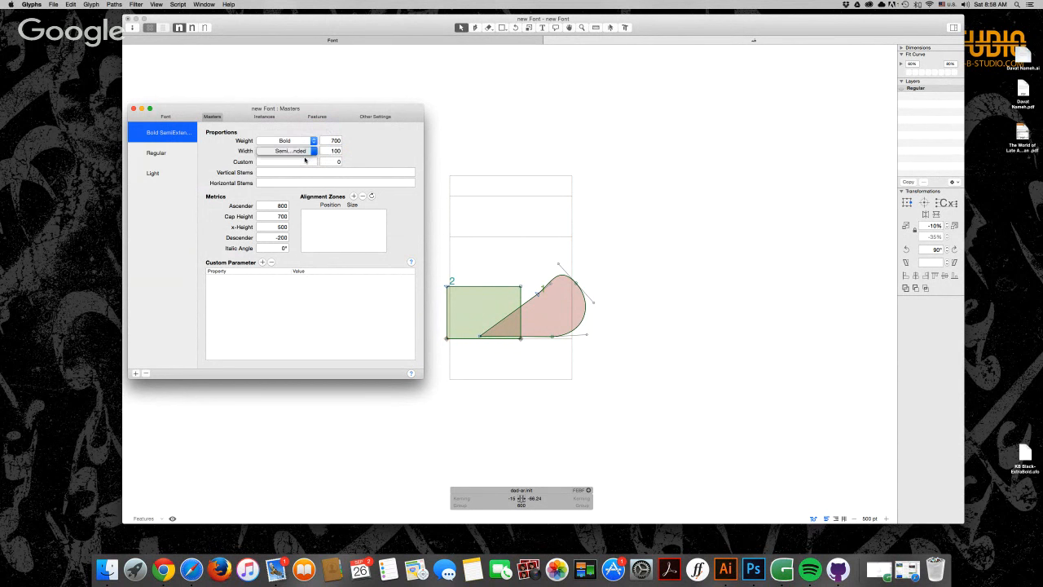
click(182, 154)
click(178, 137)
click(312, 151)
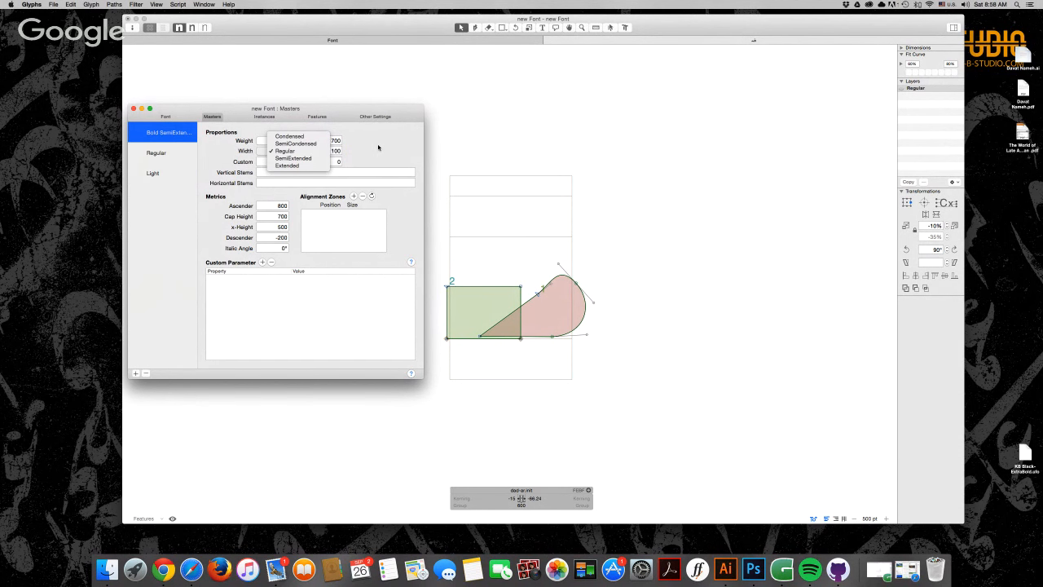
click(290, 136)
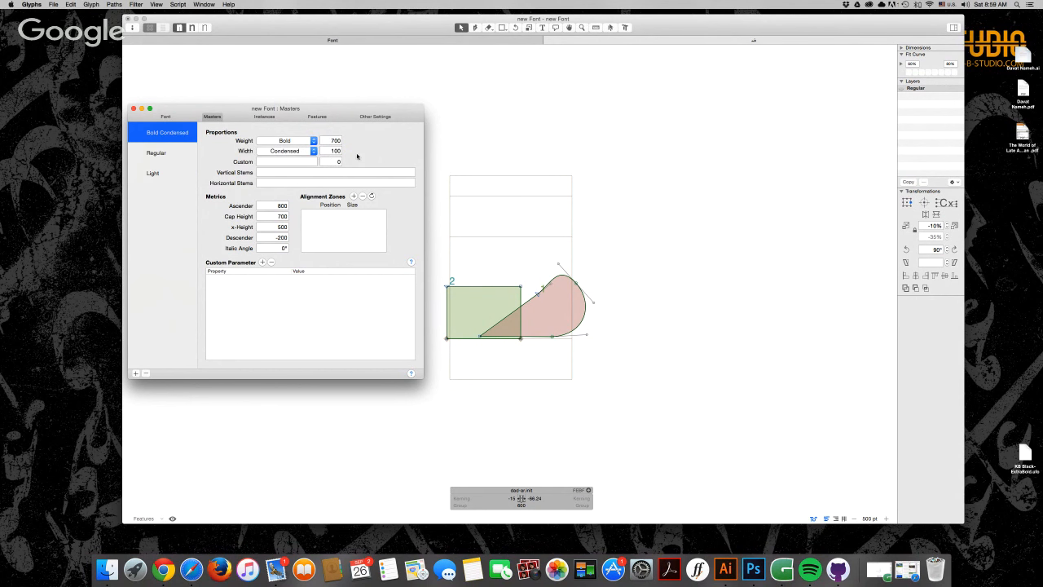
- Set the bold master's width to Regular and check the Light master
click(158, 155)
click(193, 139)
click(313, 153)
click(298, 167)
click(176, 178)
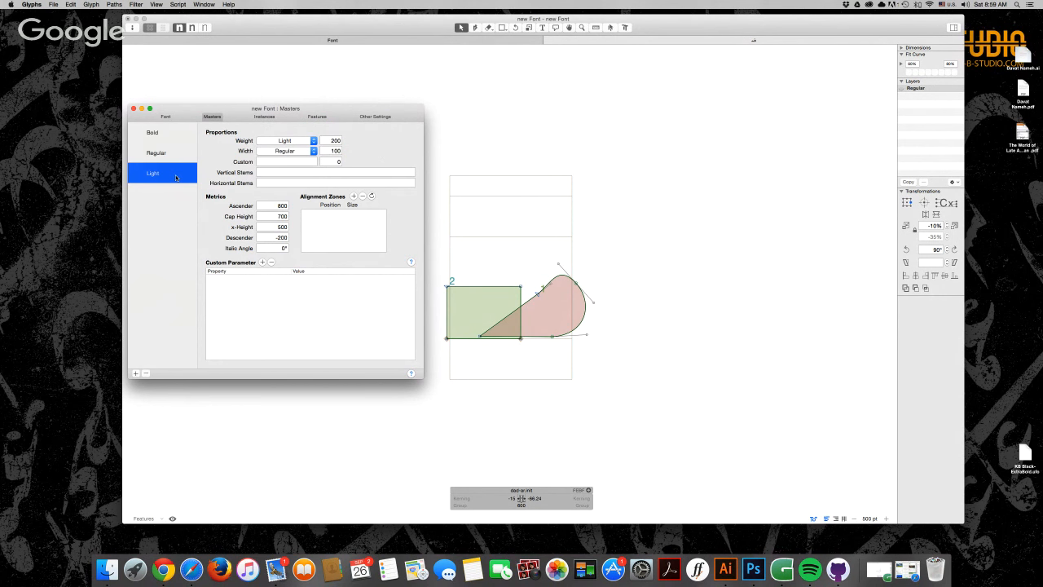
- Add an instance for each master of the font
click(263, 116)
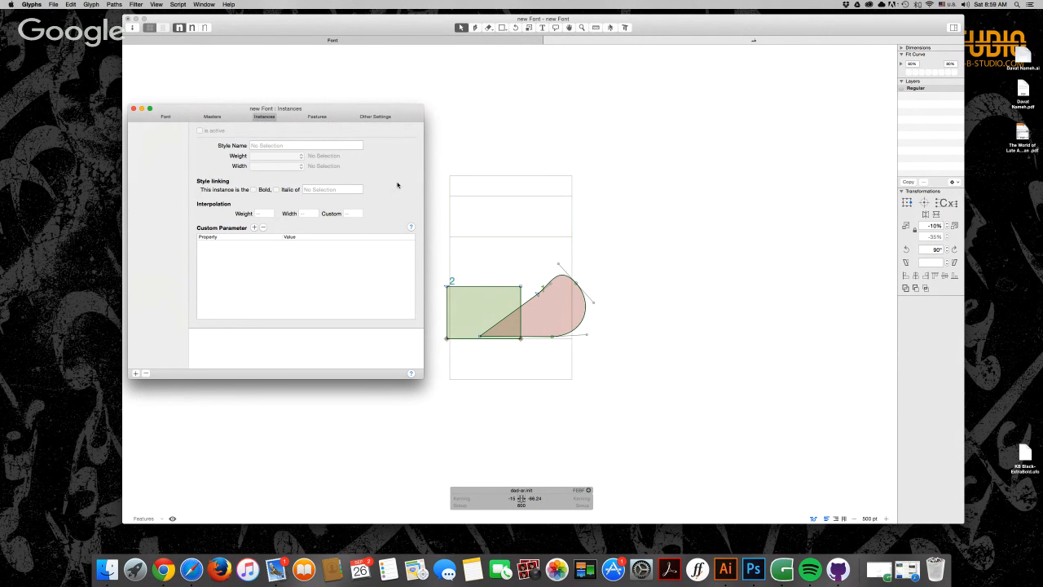
click(136, 374)
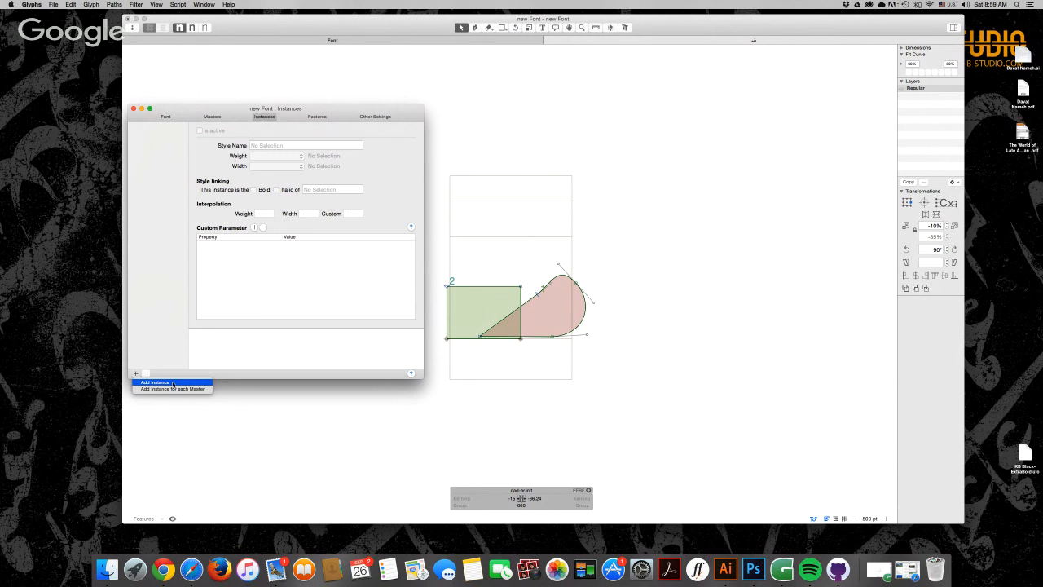
click(176, 388)
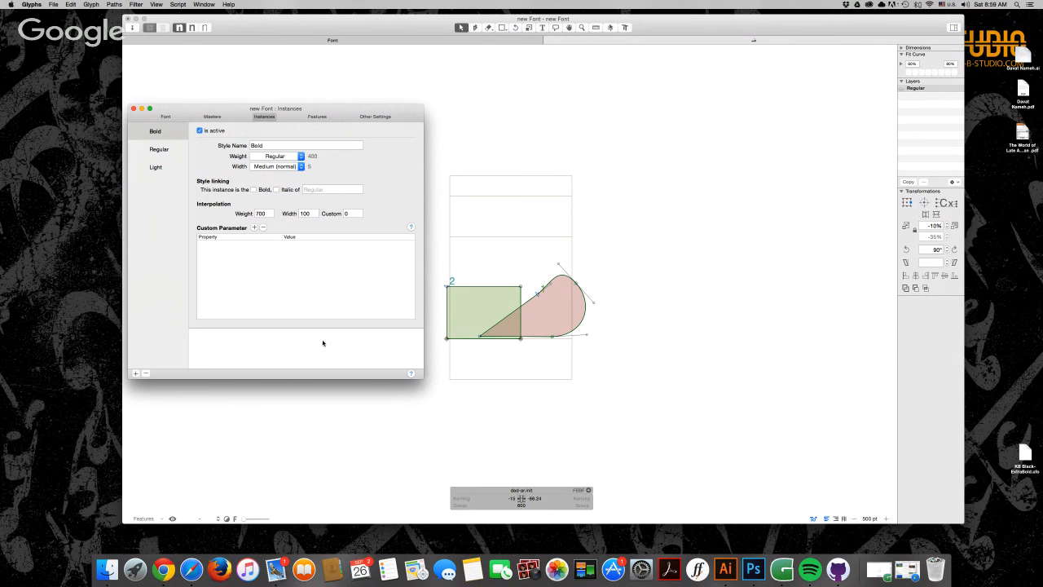
- Add one more instance, set its weight to SemiBold, and look over its width options
click(135, 373)
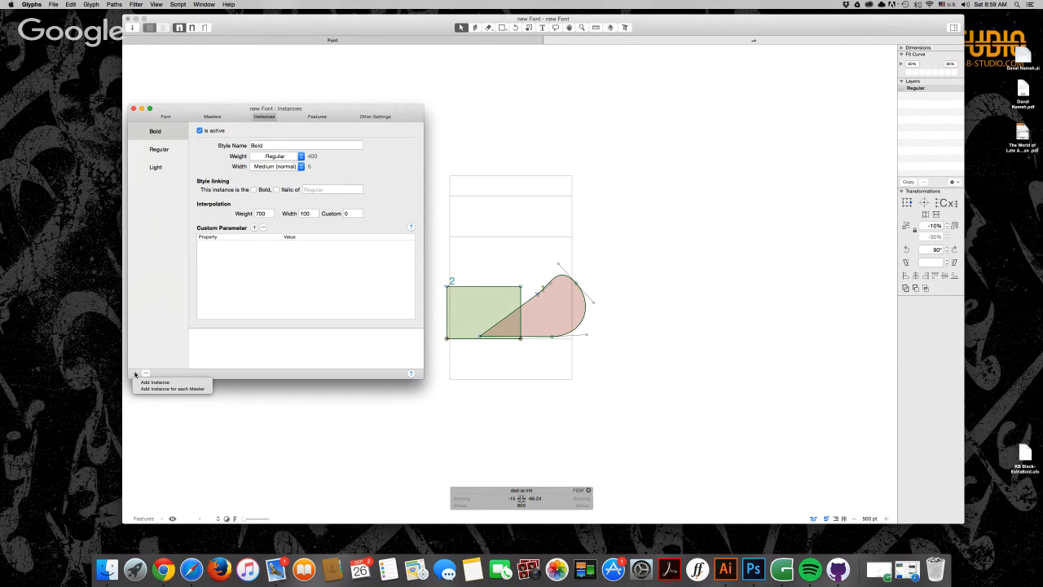
click(155, 381)
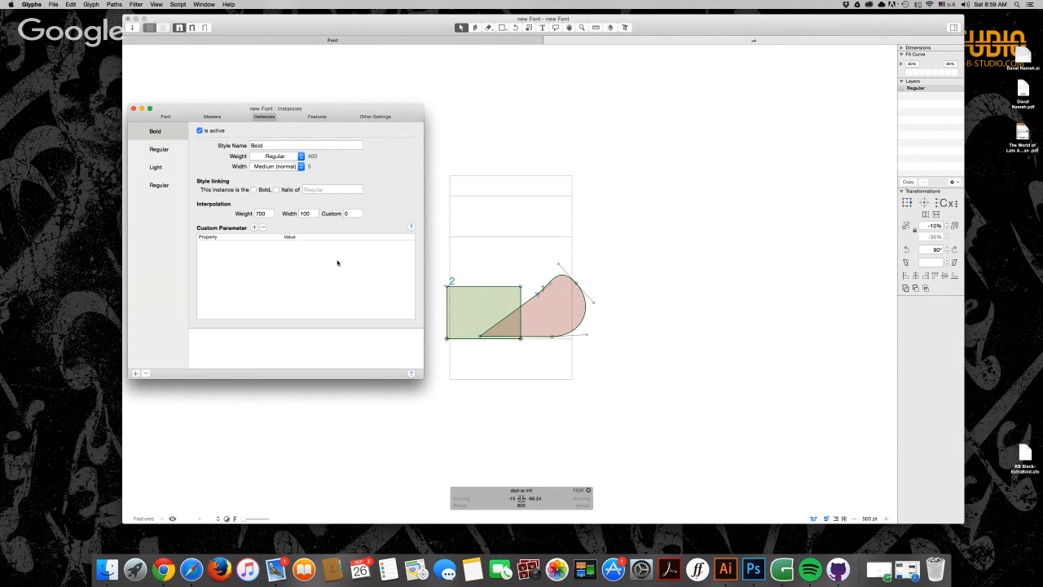
click(160, 186)
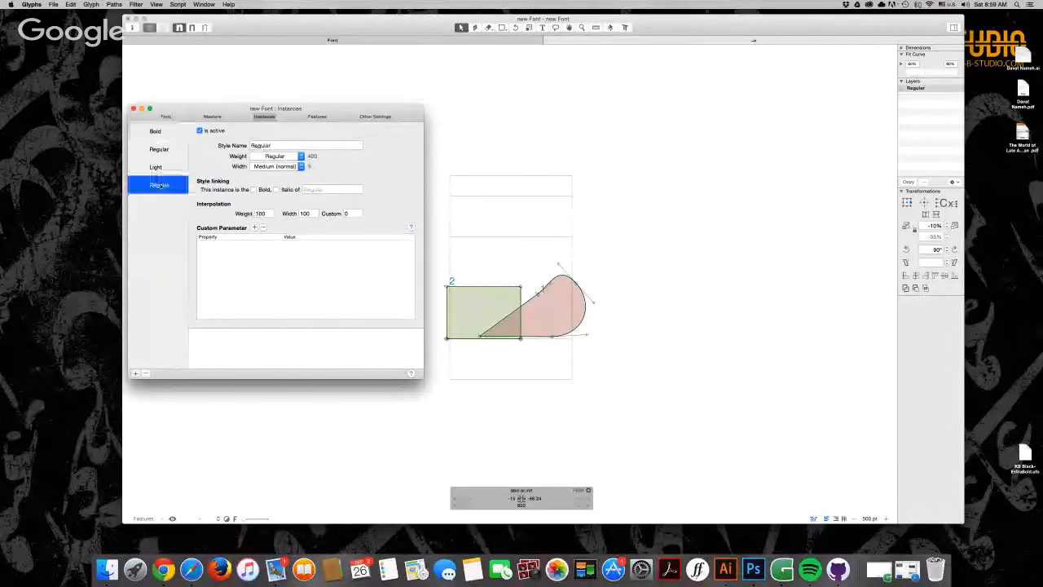
click(300, 156)
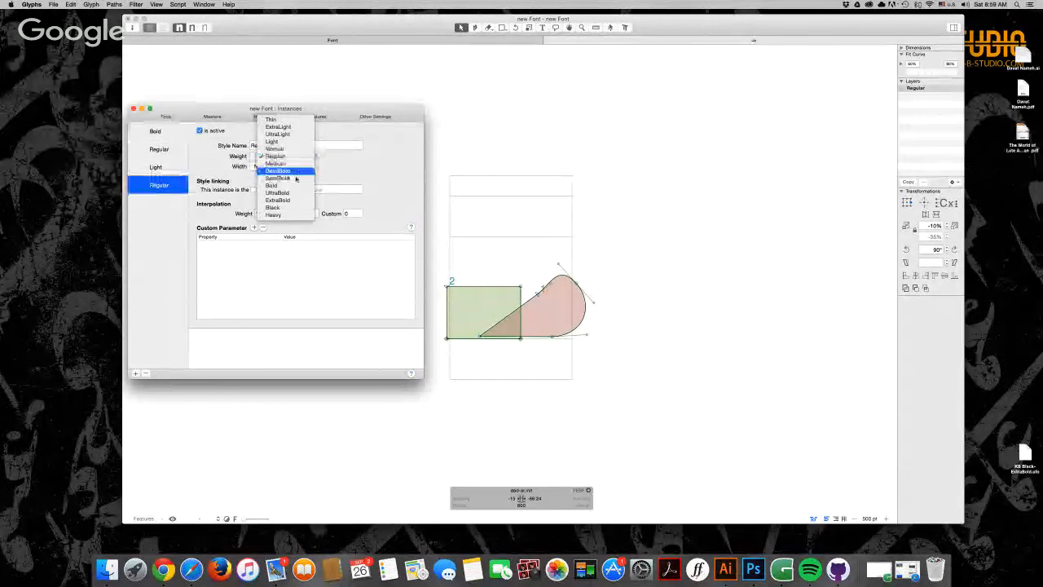
click(300, 179)
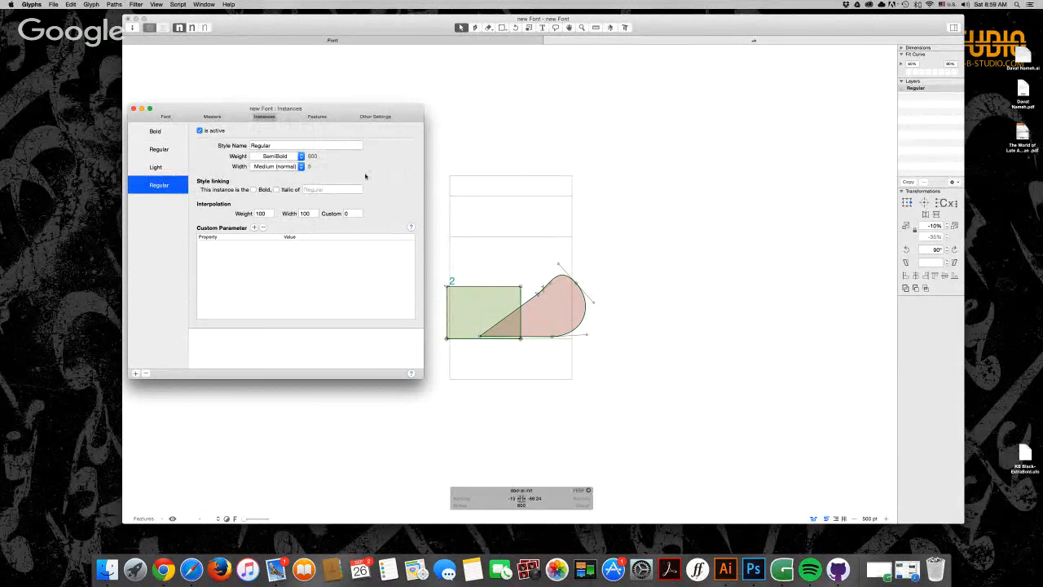
click(300, 166)
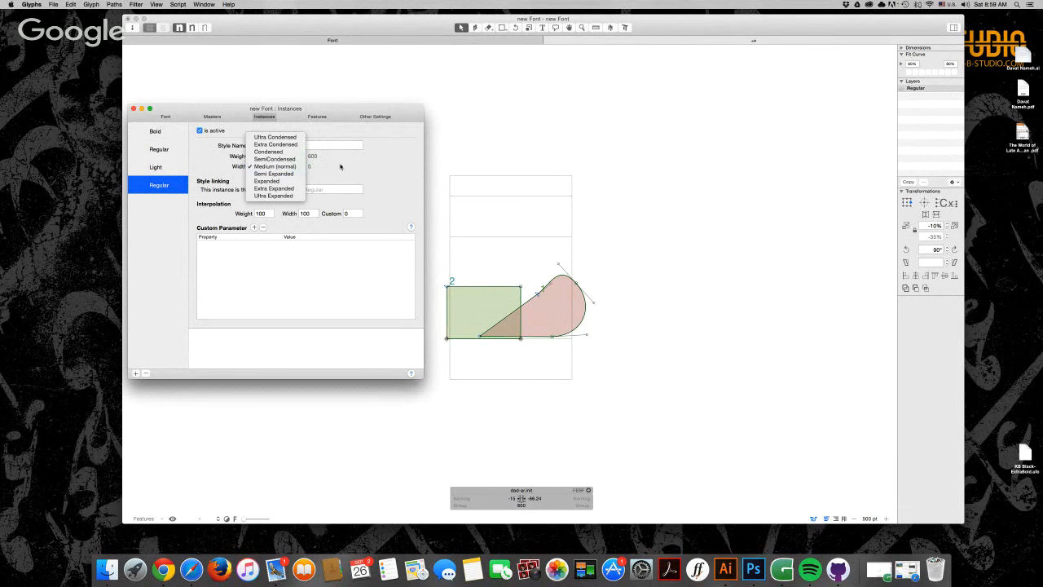
click(340, 166)
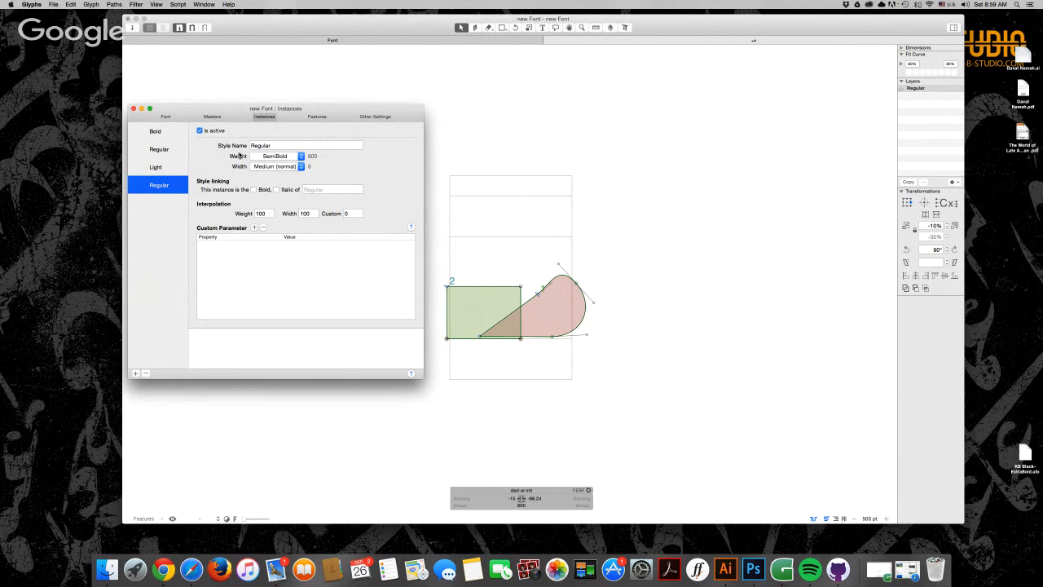
- Name the new instance SemiBold and set its interpolation weight to 600
double_click(281, 144)
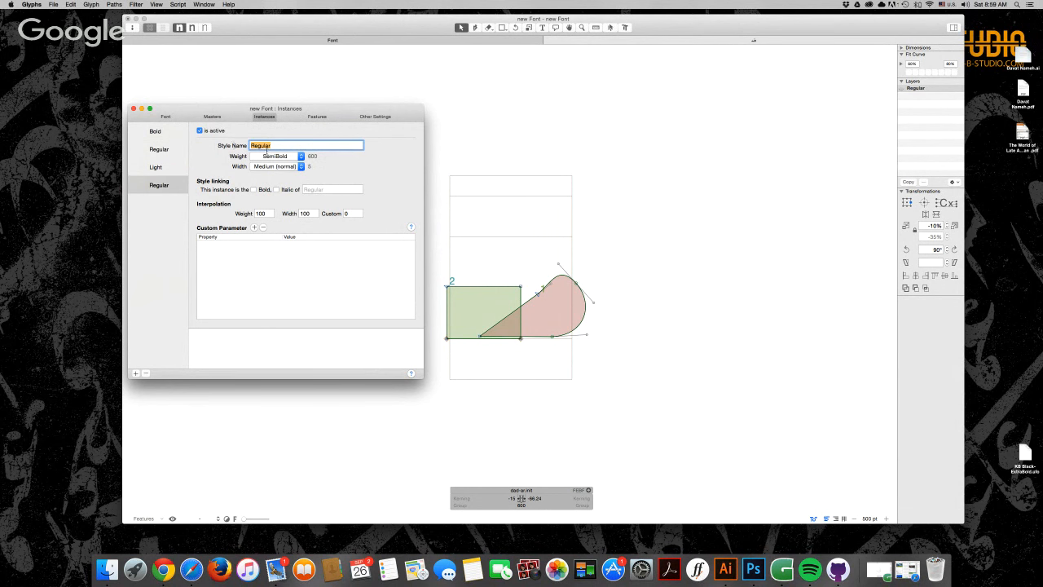
text(miBold)
drag(270, 213, 242, 214)
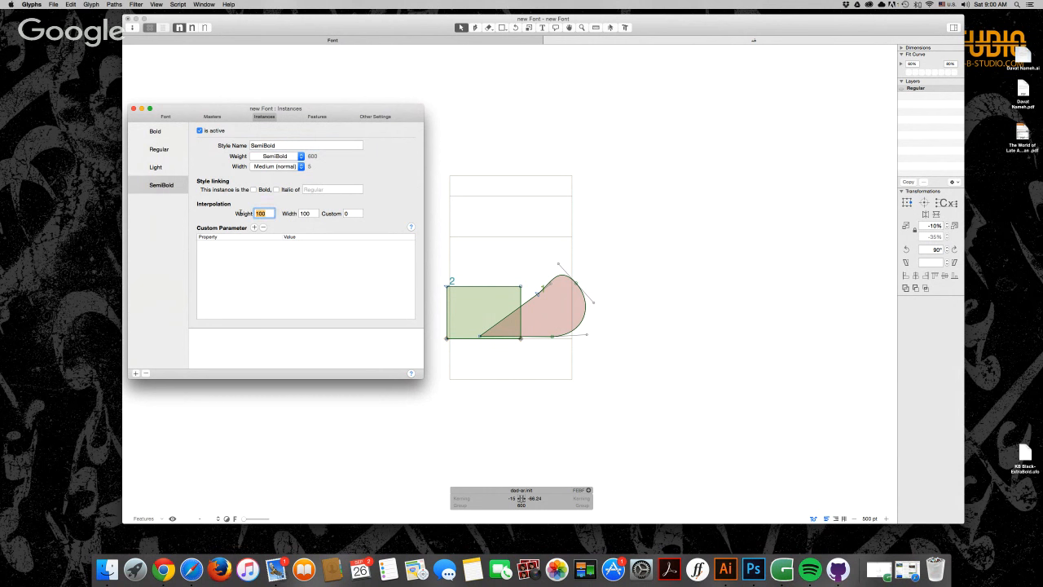
text(600)
- Check the Light and Regular instances' settings, and set the Bold instance's weight to Bold
click(166, 168)
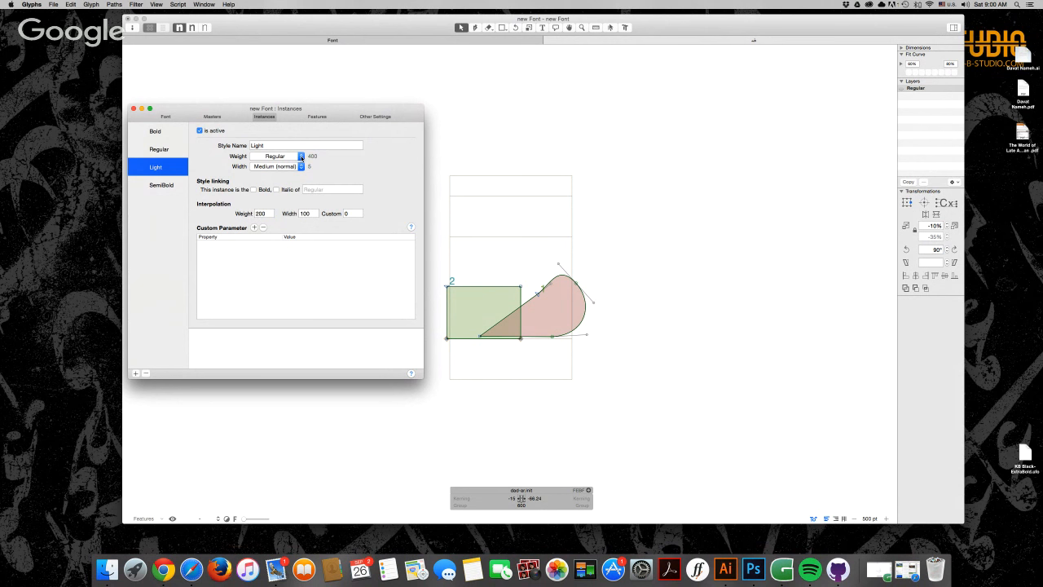
click(163, 150)
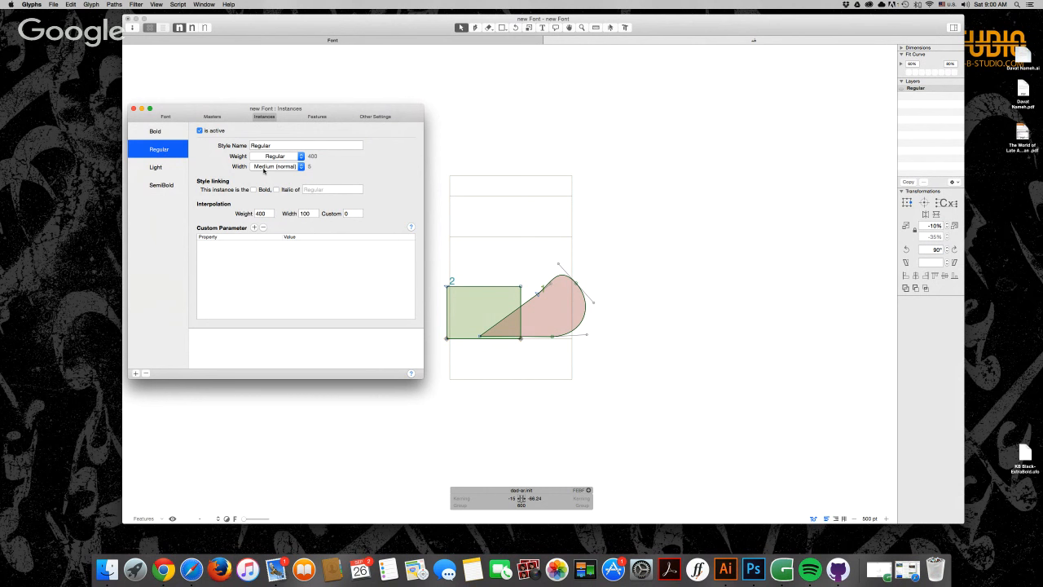
click(263, 167)
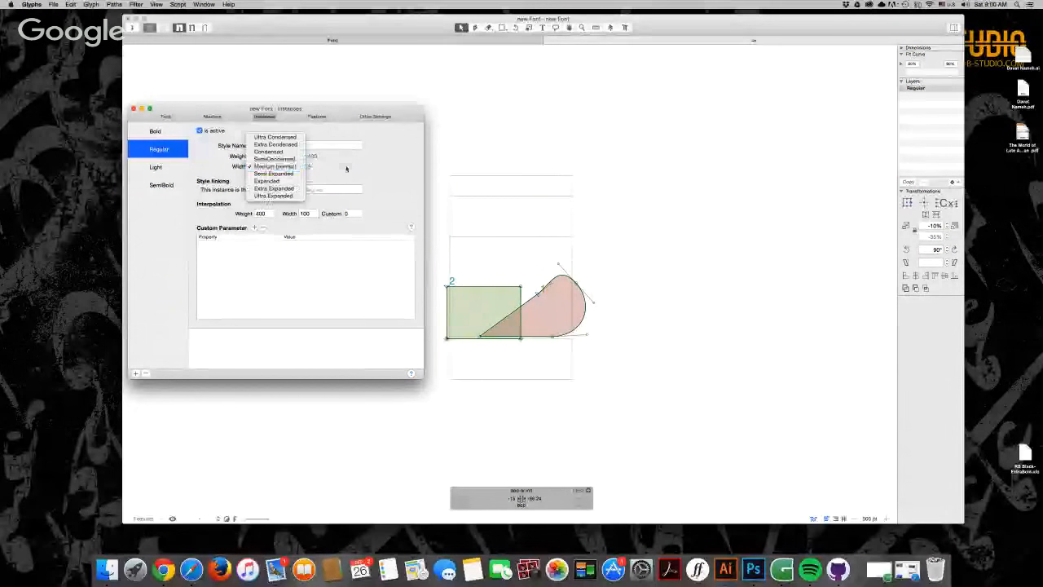
click(346, 169)
click(157, 132)
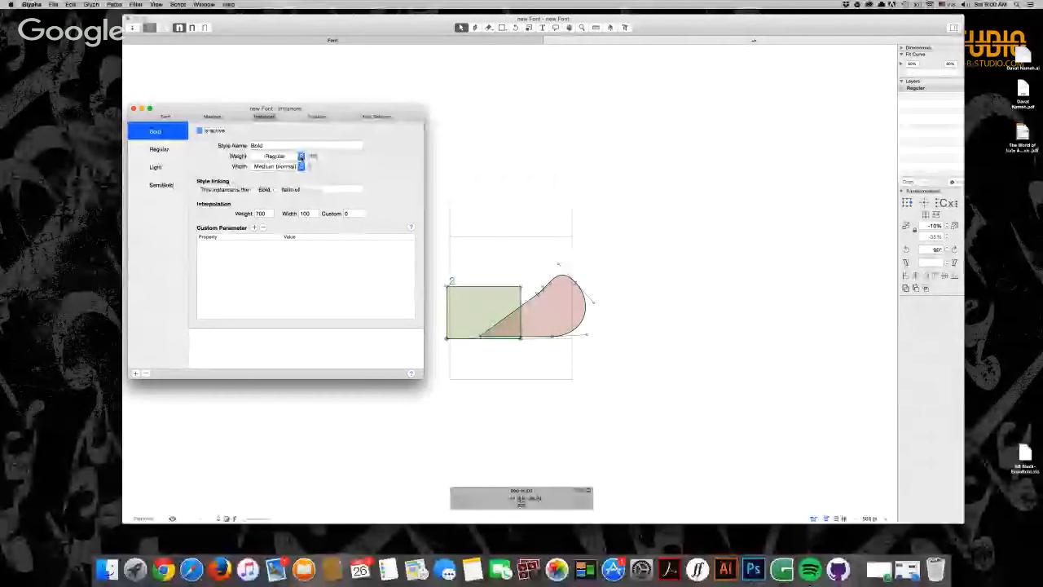
click(300, 156)
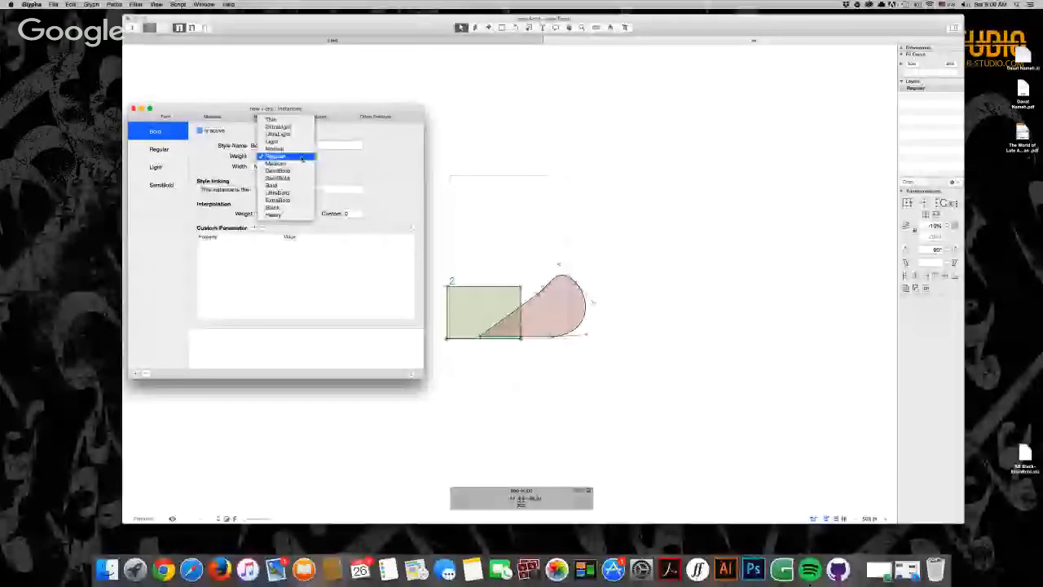
click(281, 186)
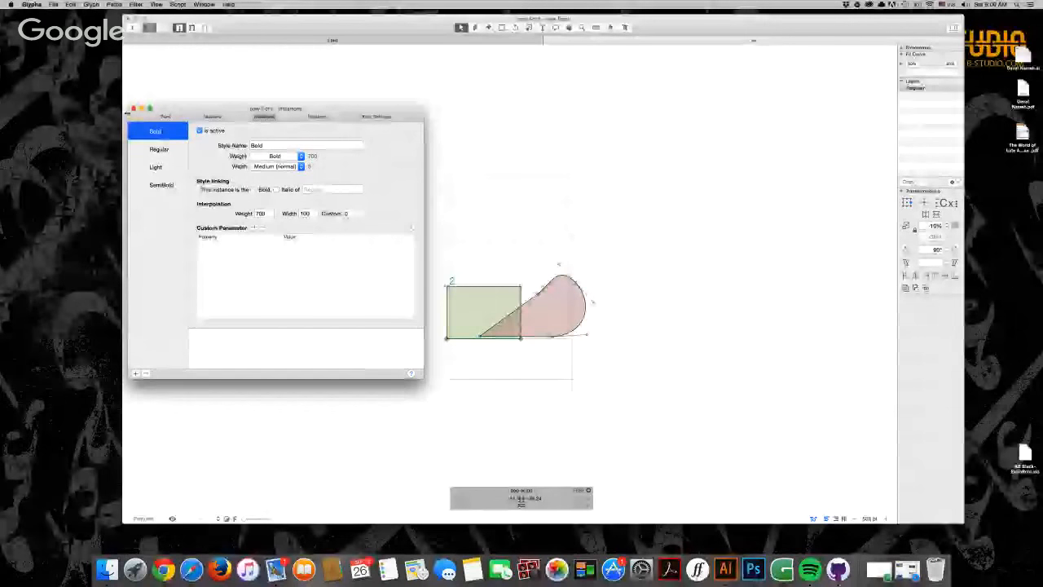
- Close the font settings and switch the open glyph through the Regular master to the Light master
click(132, 108)
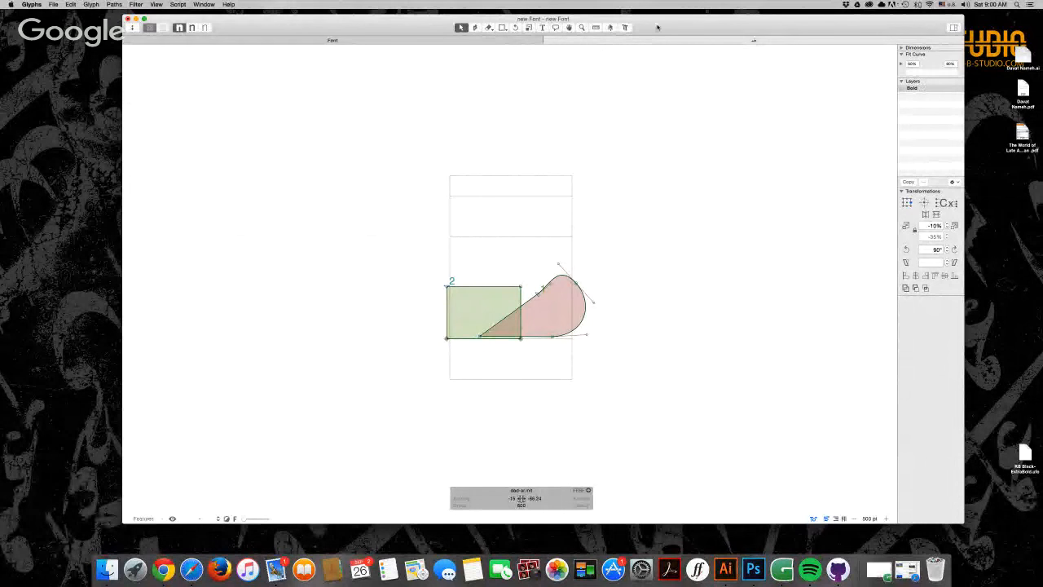
drag(658, 27, 656, 28)
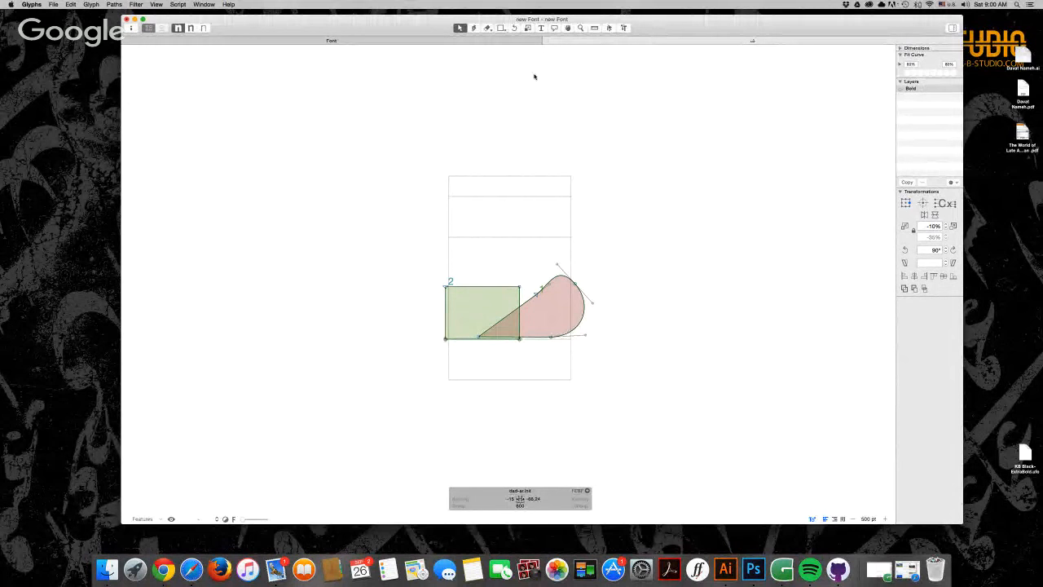
click(190, 28)
click(203, 28)
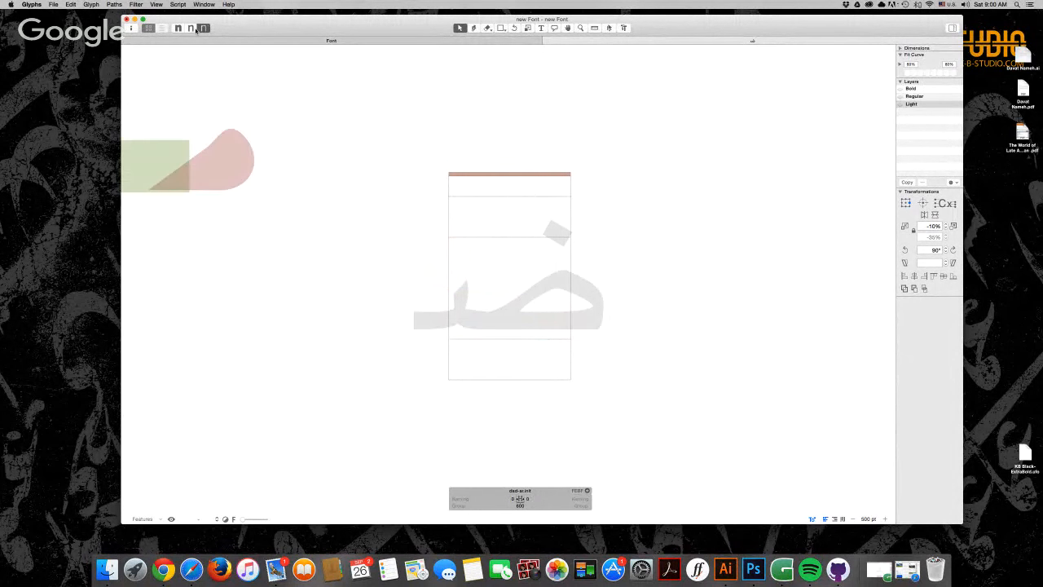
- Compare the open glyph across masters by switching from Bold through Regular and Light back to Bold
click(177, 28)
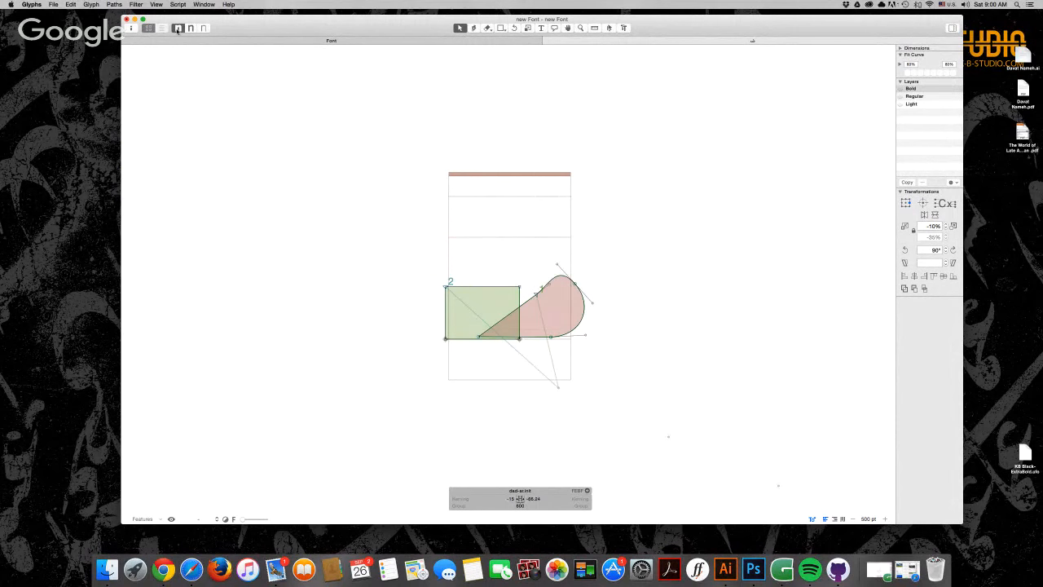
click(191, 29)
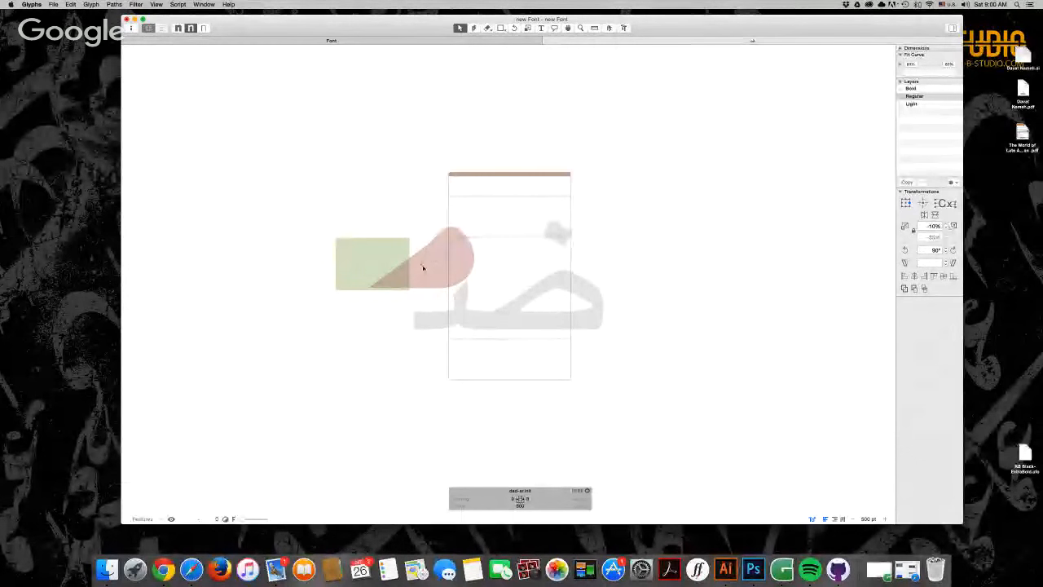
click(204, 28)
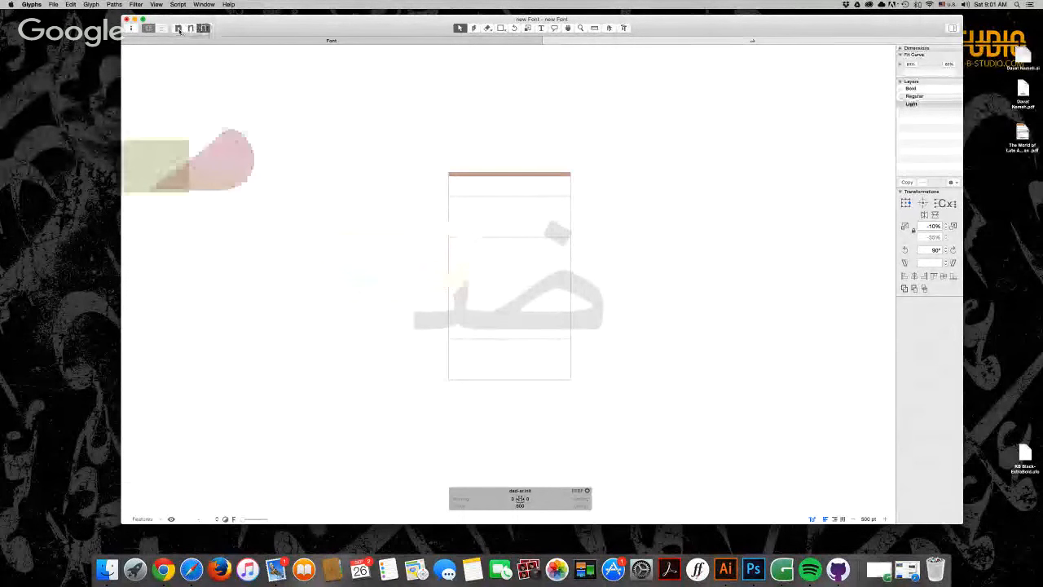
click(177, 29)
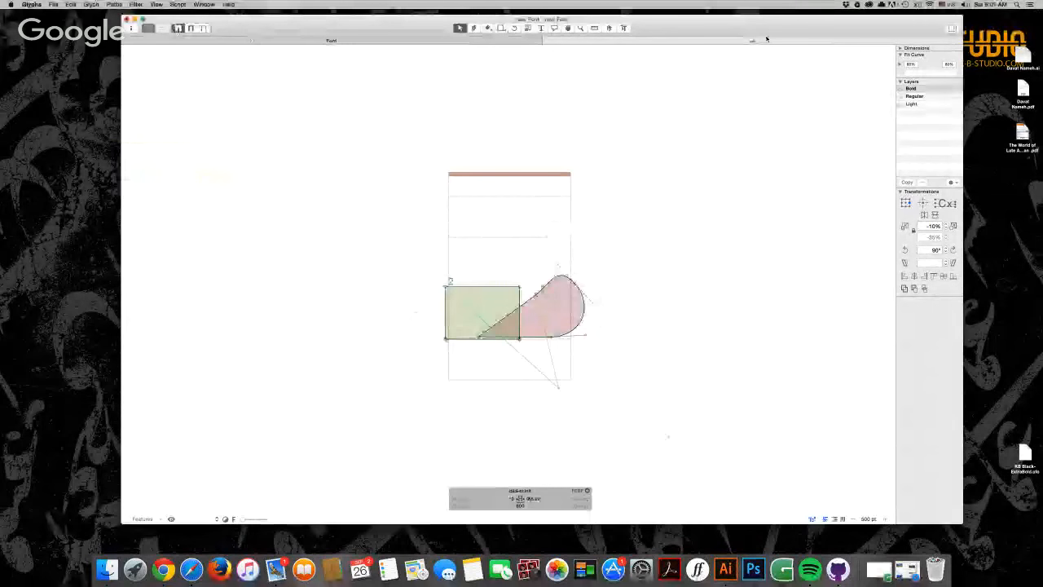
- Go through the glyph's Regular, Light and Bold layers to examine how their contents differ, ending on the Light layer
click(911, 105)
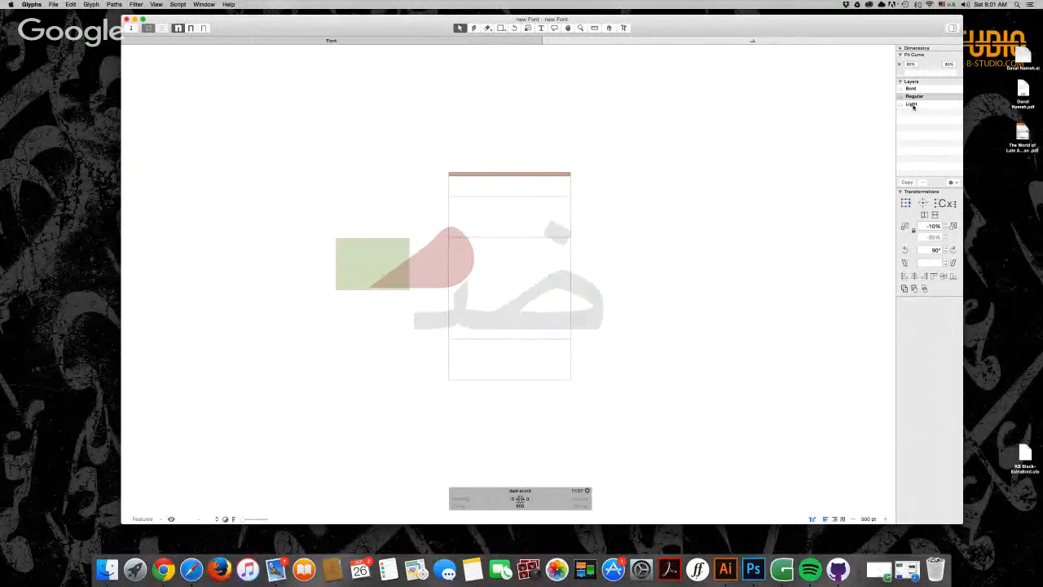
click(912, 105)
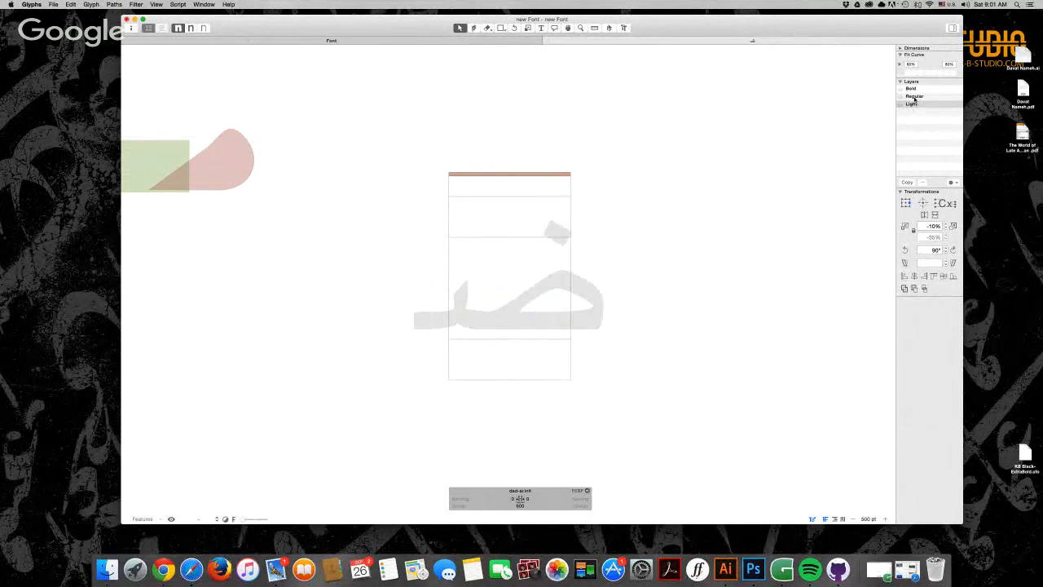
click(913, 98)
click(914, 89)
click(917, 99)
click(914, 104)
click(917, 98)
click(917, 89)
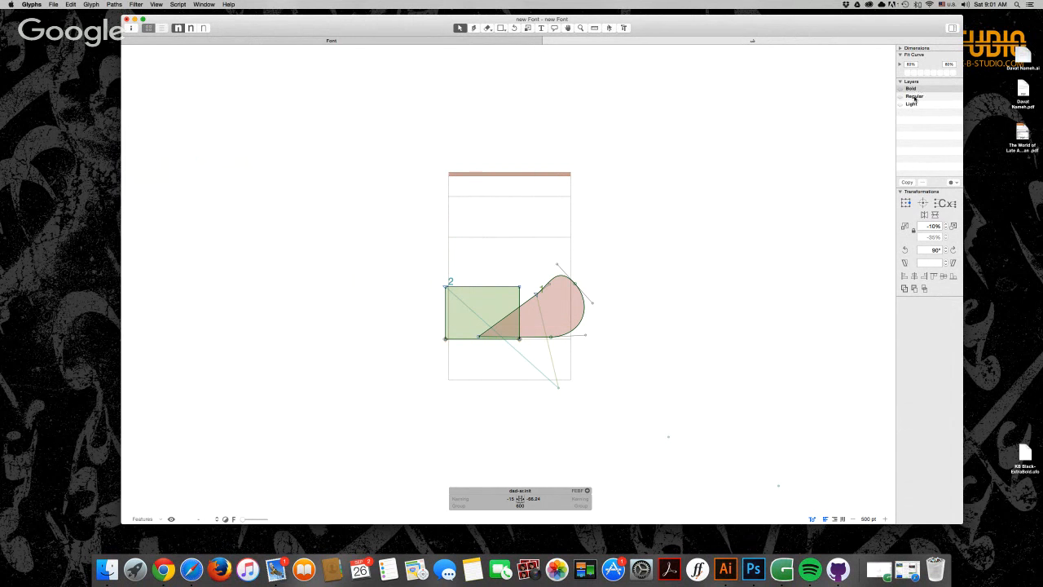
click(916, 103)
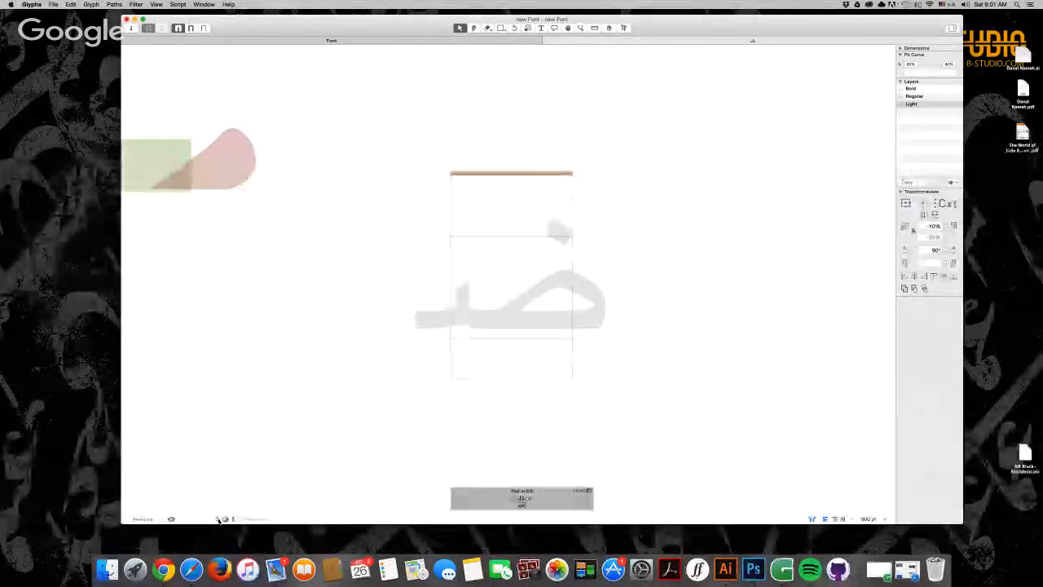
- Choose the Bold instance for the preview, and show the preview area enlarged below the glyph
click(218, 519)
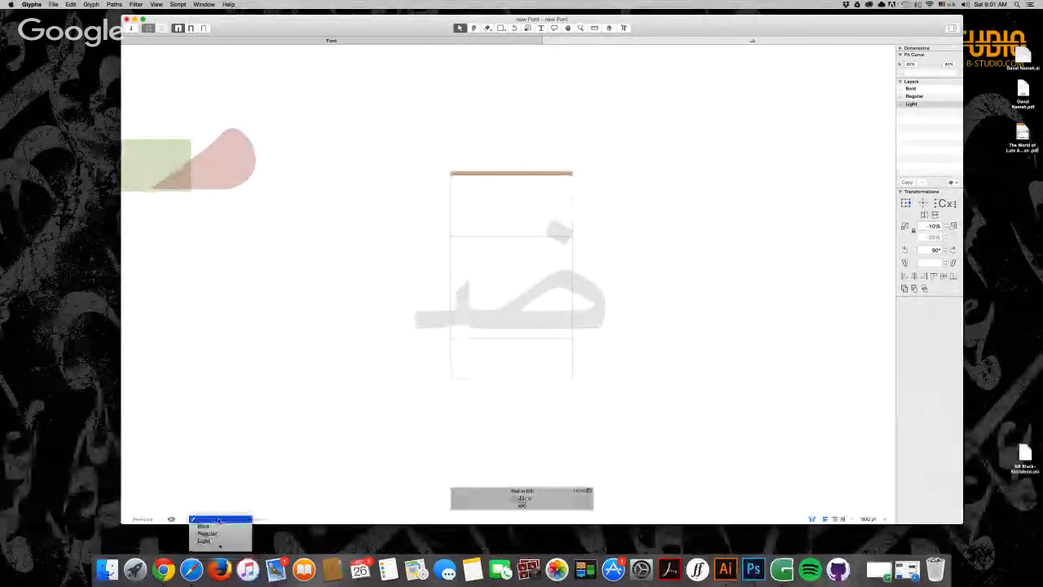
click(219, 525)
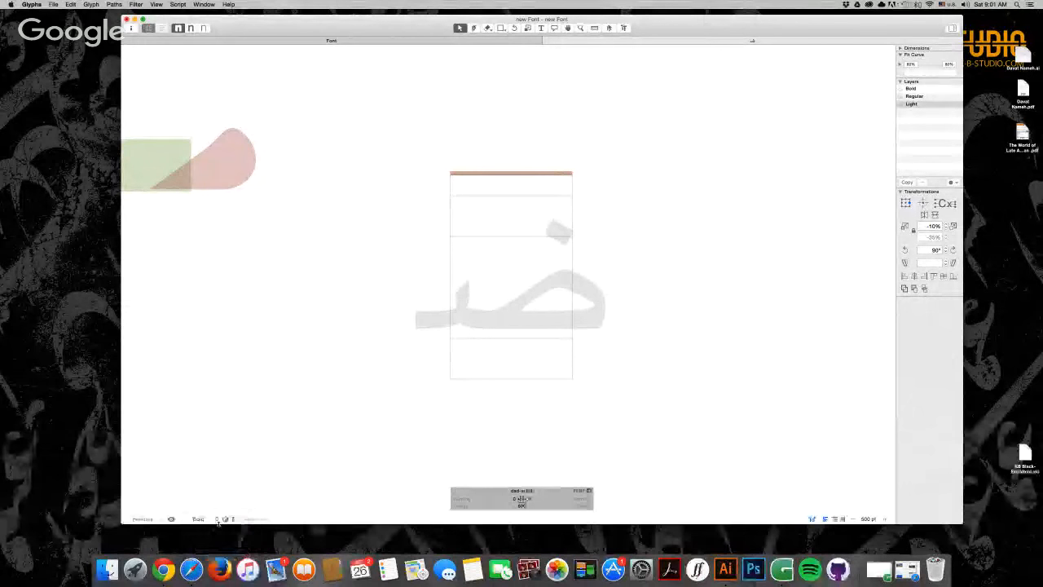
click(218, 521)
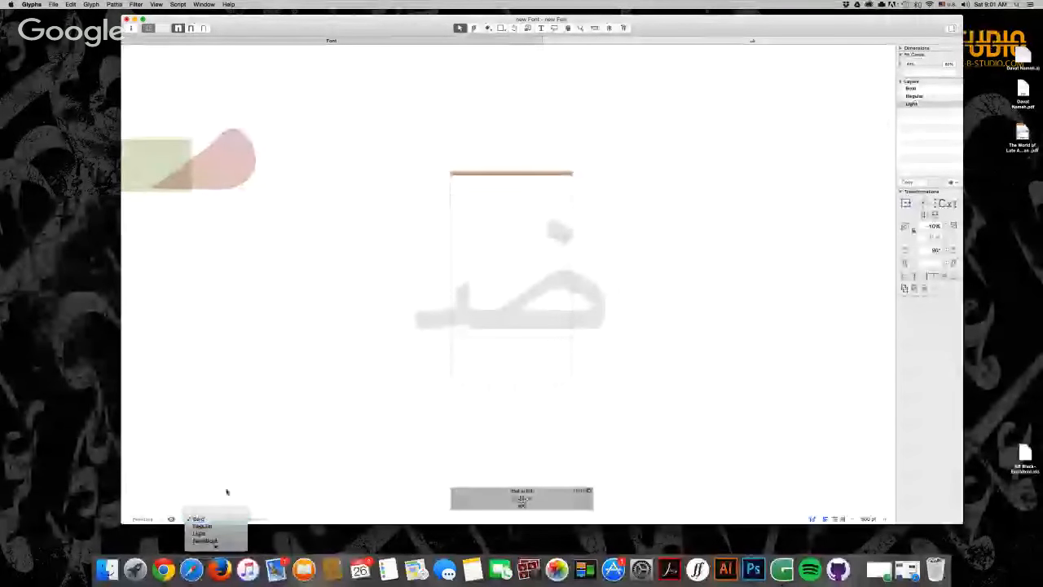
click(227, 491)
click(171, 519)
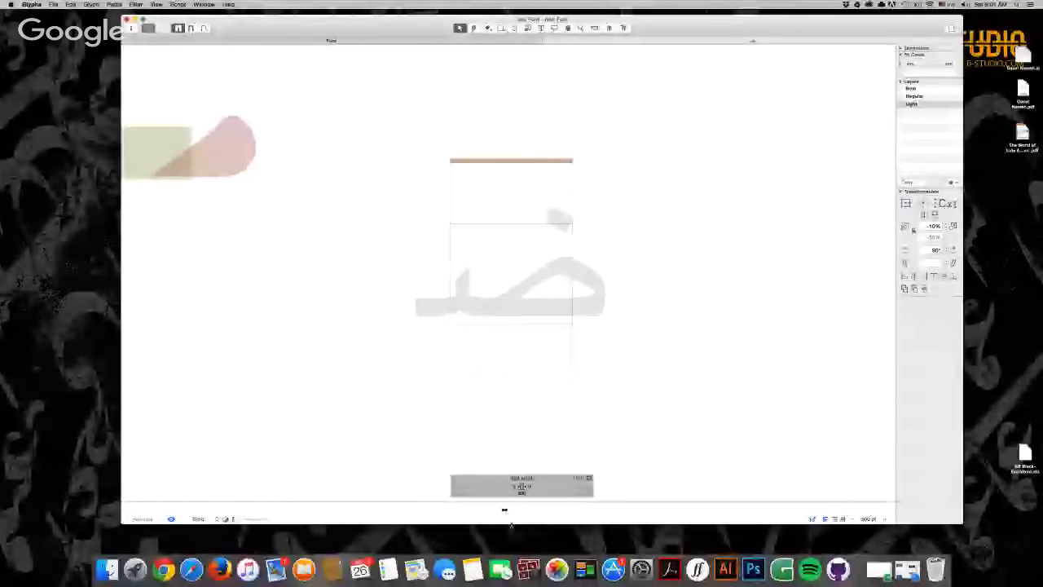
drag(511, 524, 506, 475)
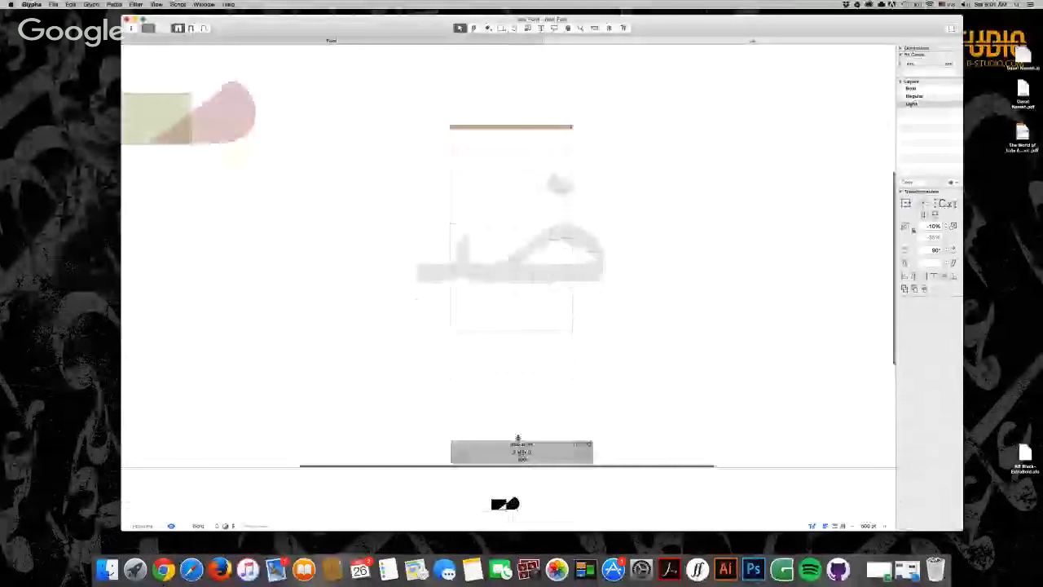
drag(517, 438, 520, 346)
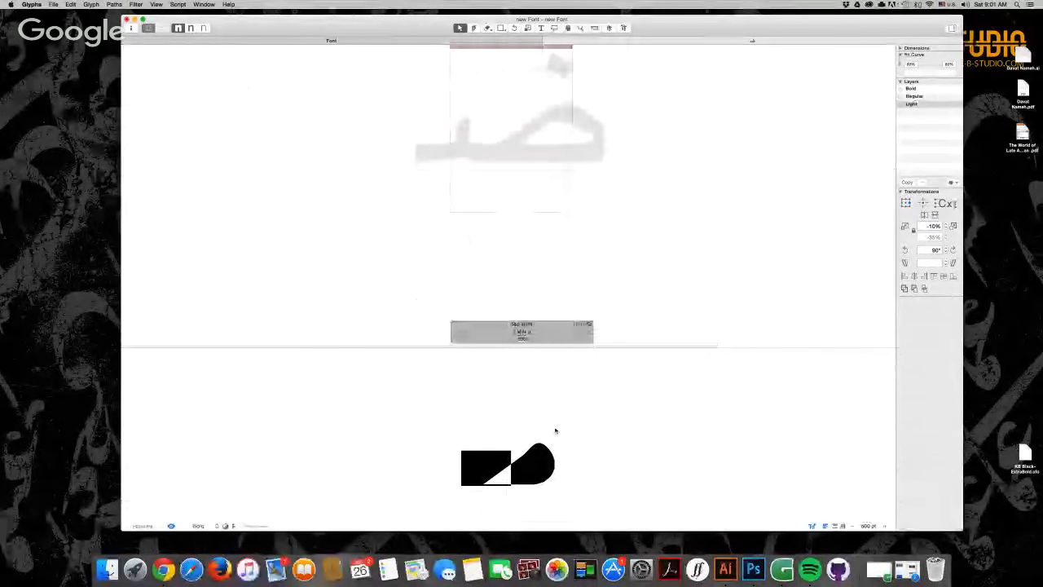
scroll(624, 217, up, 4)
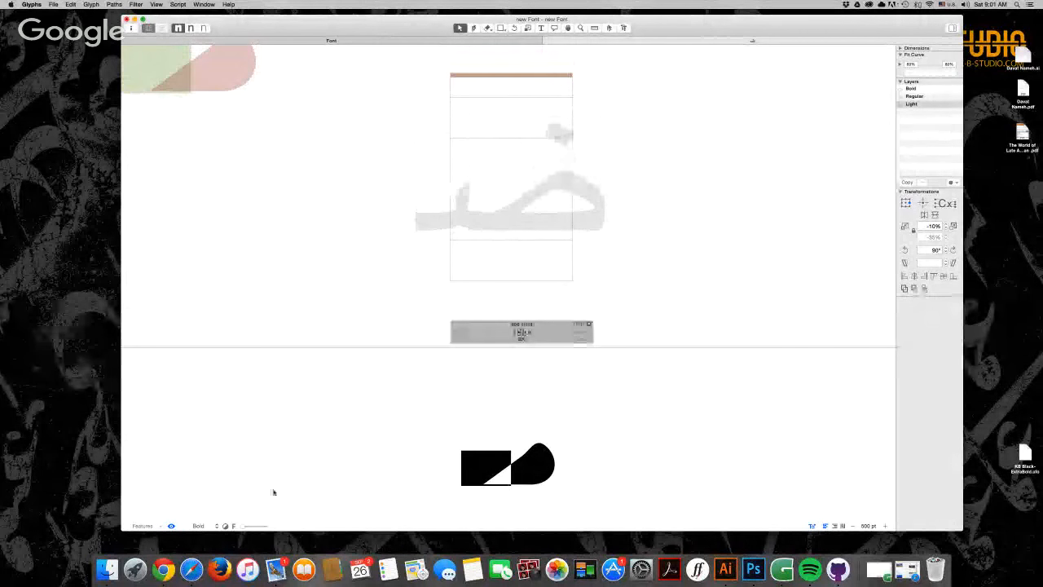
- Preview the SemiBold instance on its own, and set the preview to show all instances
click(208, 526)
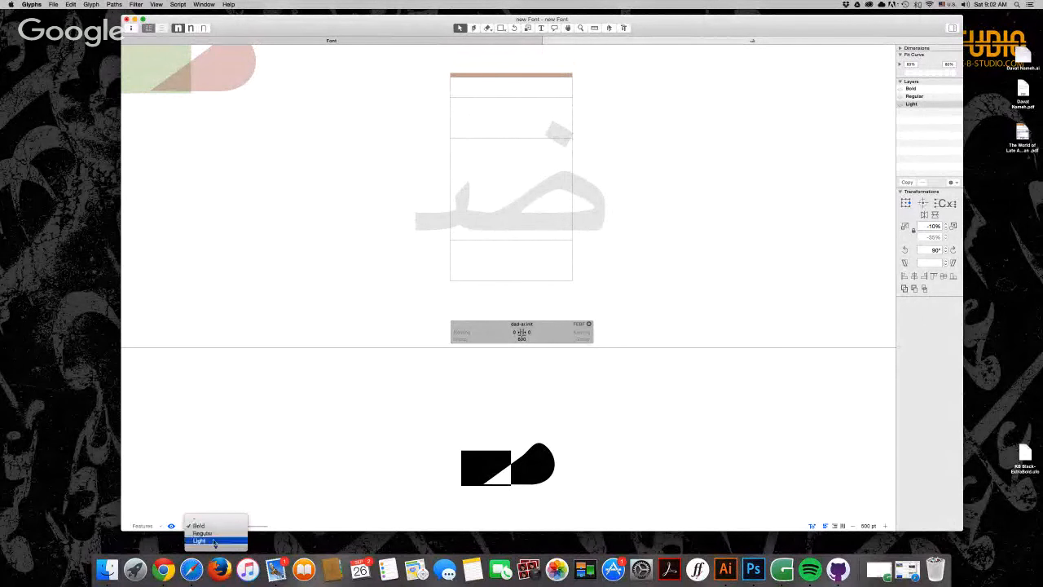
click(213, 546)
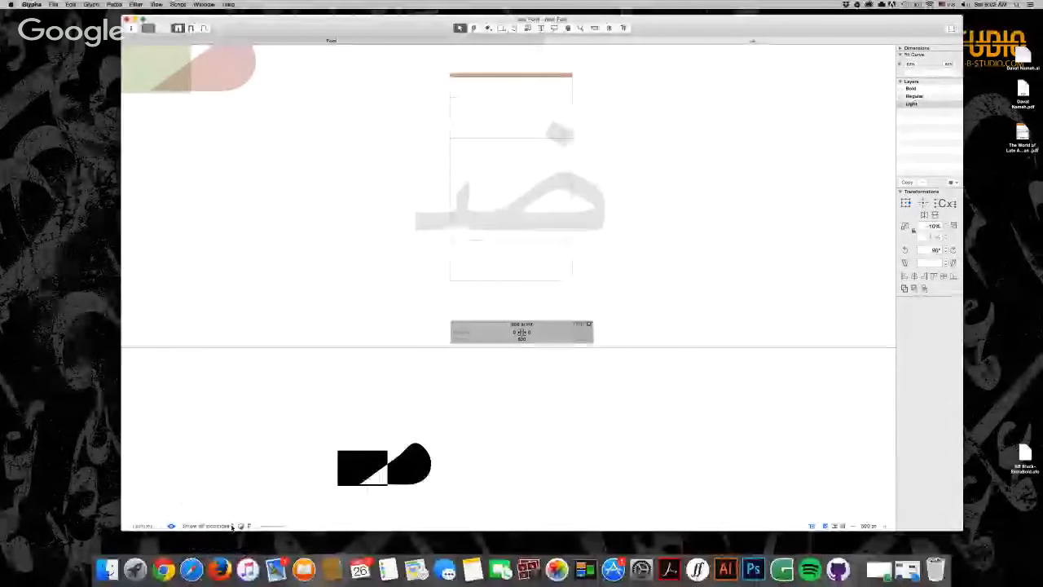
click(208, 527)
click(213, 513)
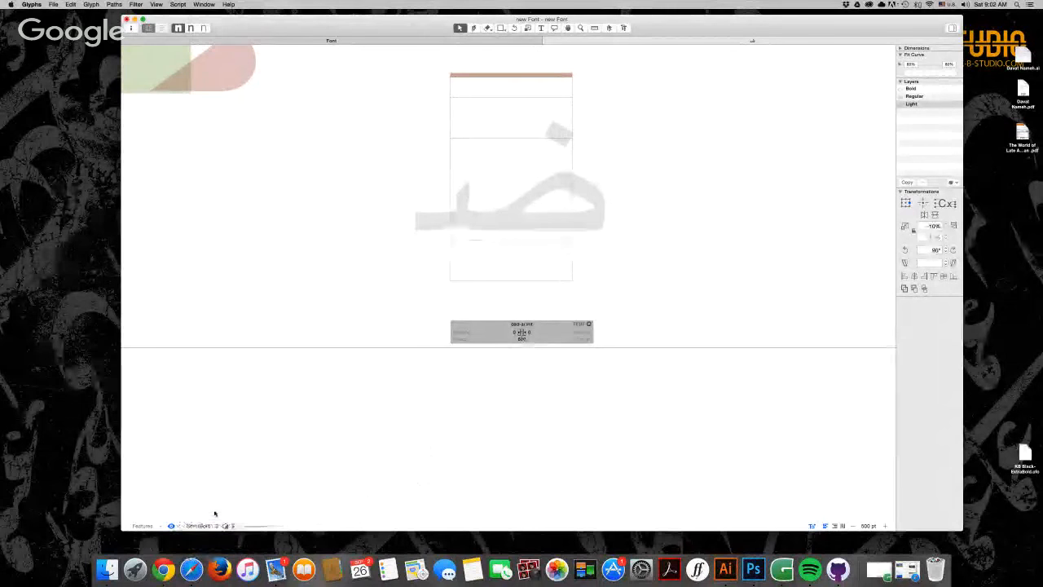
click(213, 522)
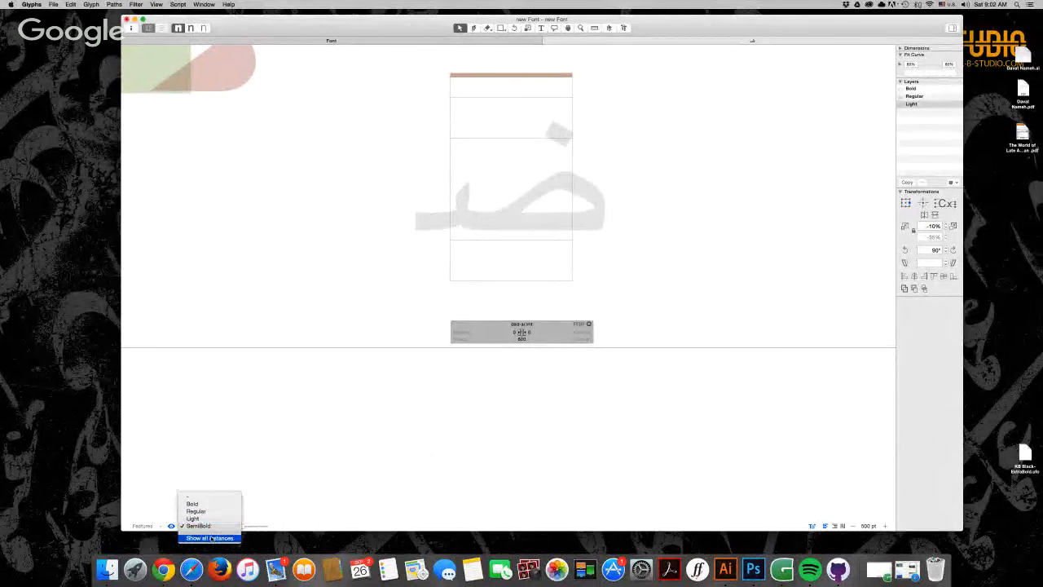
click(210, 539)
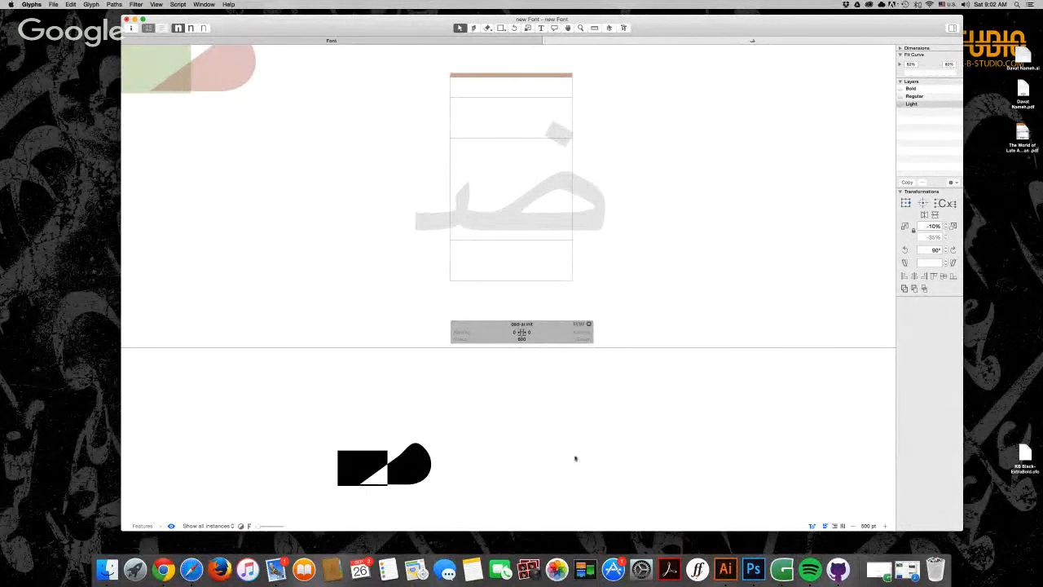
- Copy all the outlines of the Bold layer into the Regular layer
click(929, 90)
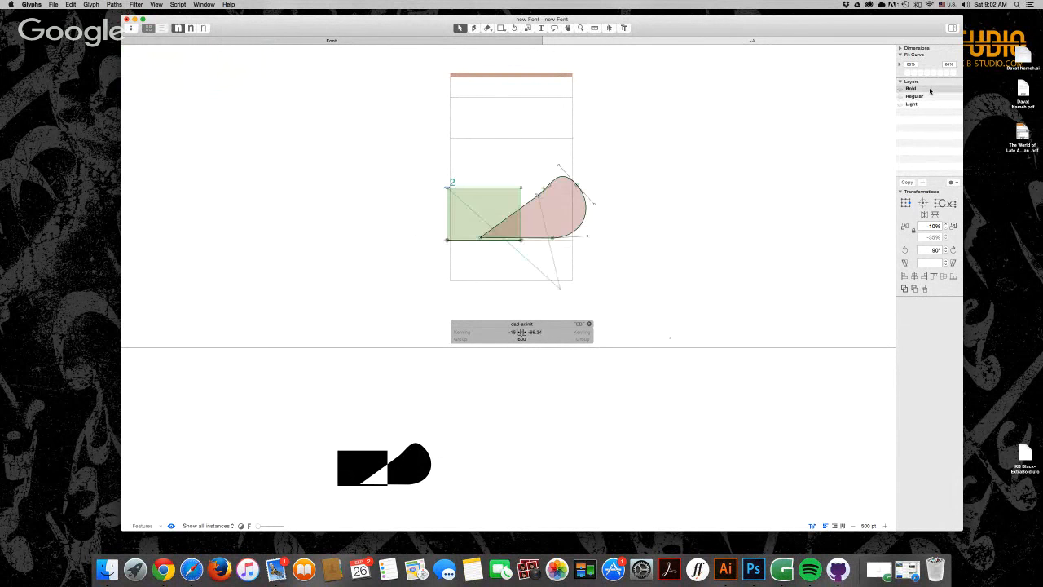
drag(740, 114, 378, 316)
key(super+c)
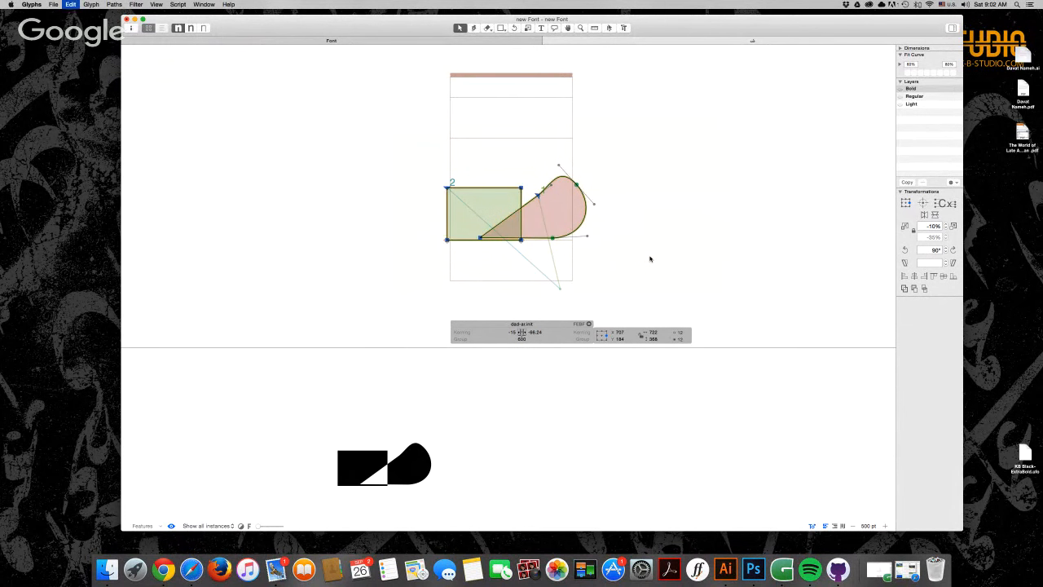
click(920, 97)
key(super+v)
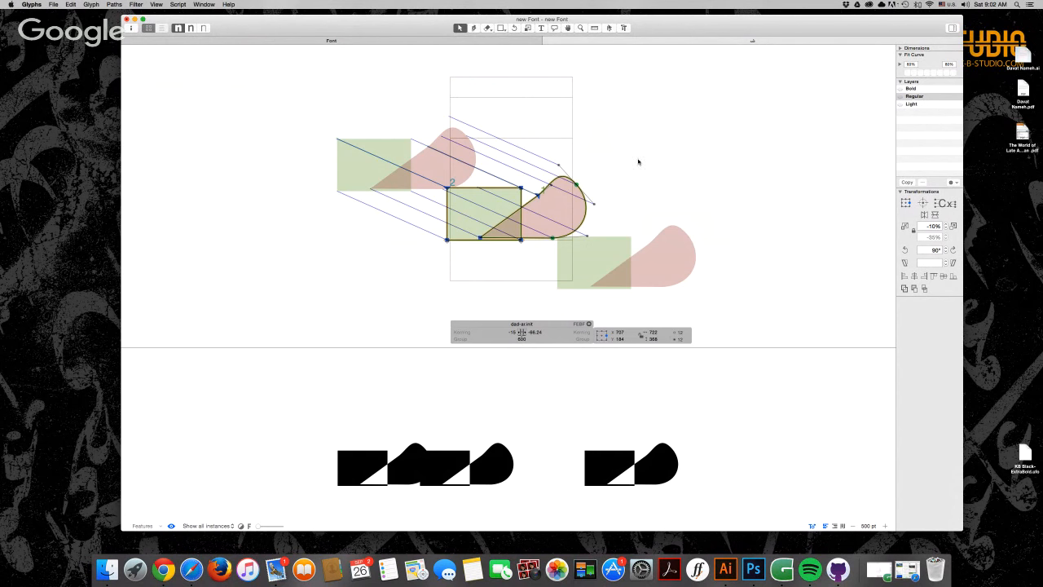
- Examine the compatibility lines between the Regular and Bold outlines, using all nodes and the node on the drop's outer curve
drag(710, 97, 381, 263)
mouse_move(576, 183)
mouse_down()
mouse_move(542, 200)
mouse_move(465, 140)
mouse_move(576, 198)
mouse_up()
key(super+z)
click(629, 175)
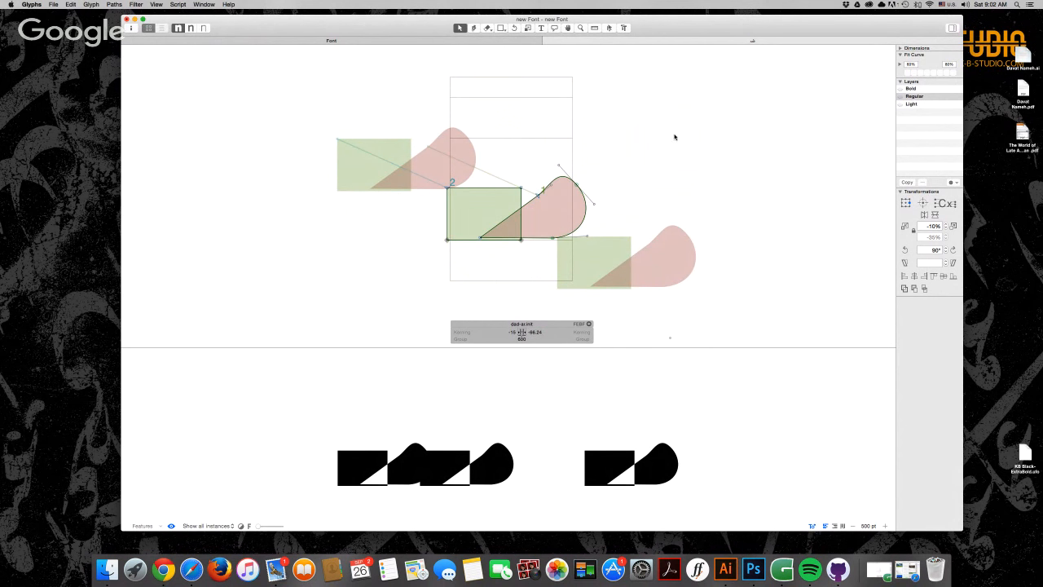
drag(664, 152, 431, 252)
click(671, 181)
click(576, 185)
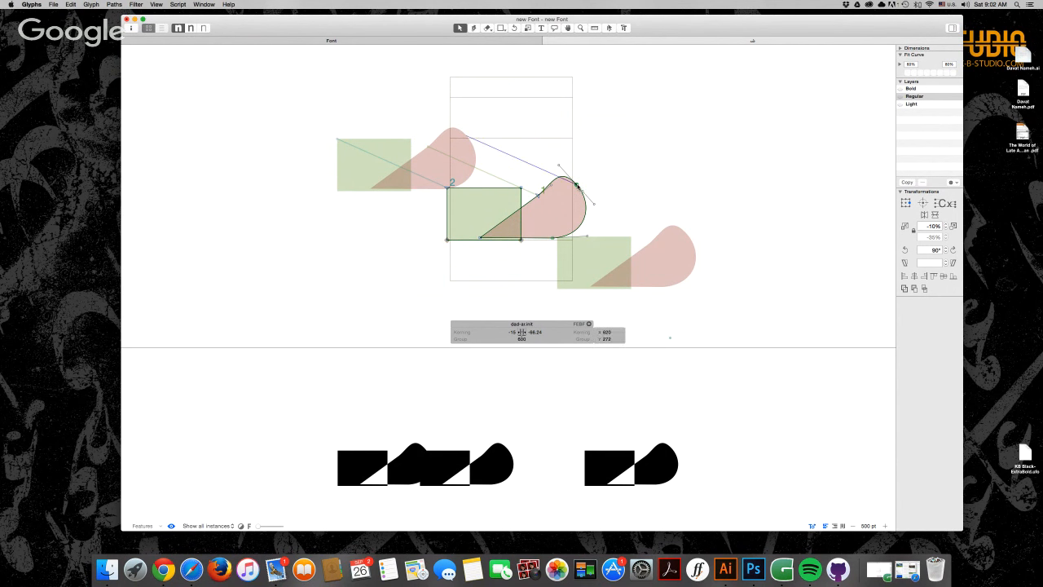
- Move the drop shape's inner upper node down in the Regular layer to make the shape thinner
click(616, 196)
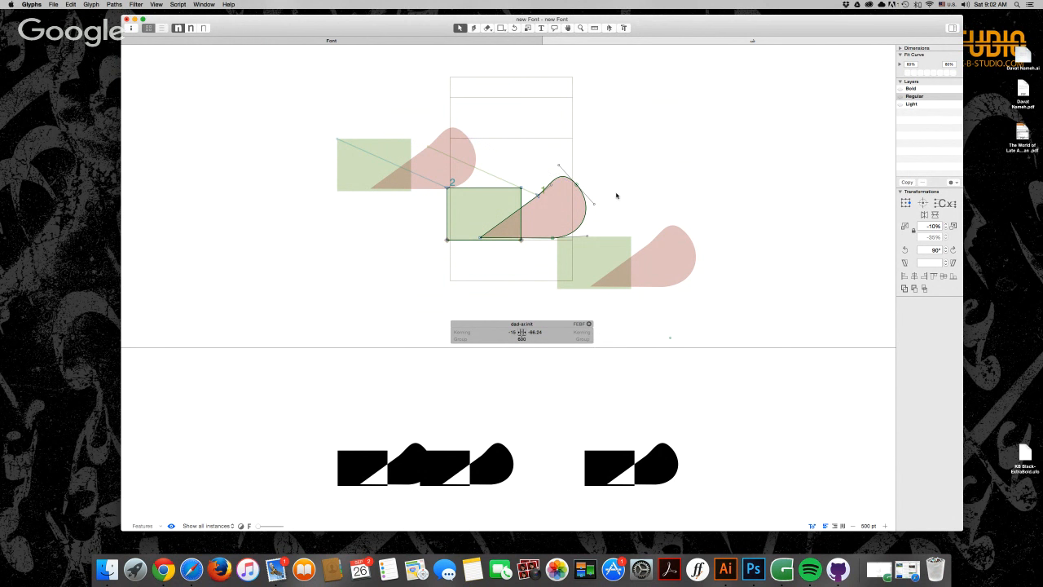
drag(539, 197, 543, 226)
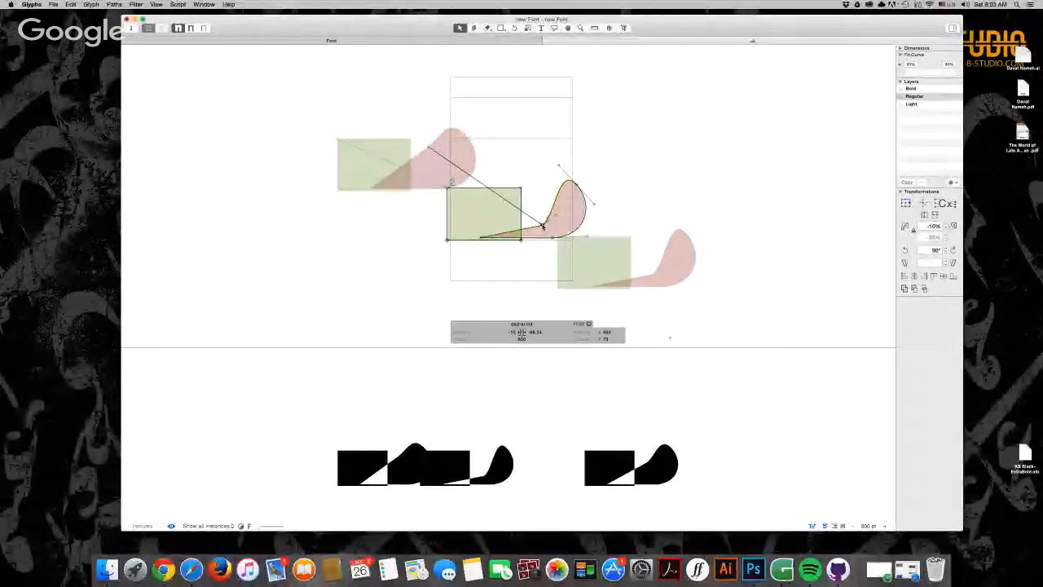
click(694, 177)
- Paste the copied Bold outlines into the Light layer and move the drop's inner node inward and down to thin it further
click(929, 104)
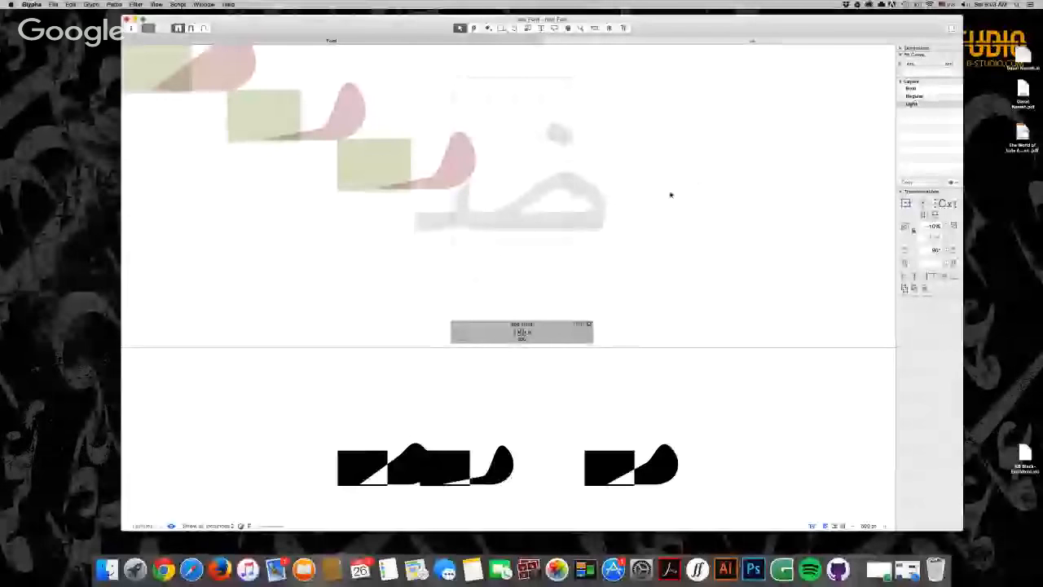
key(super+v)
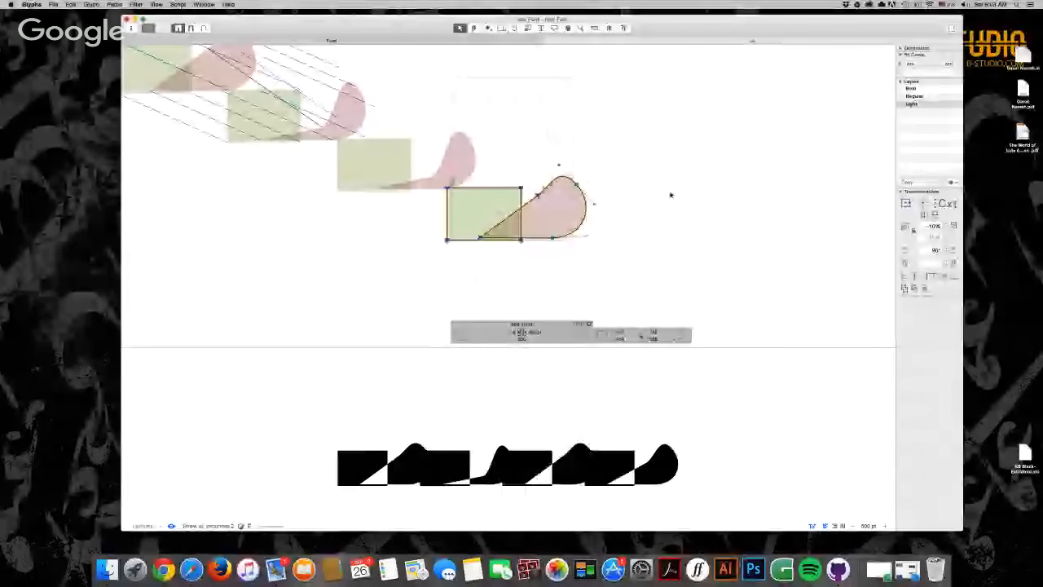
click(671, 194)
click(538, 194)
drag(537, 194, 561, 224)
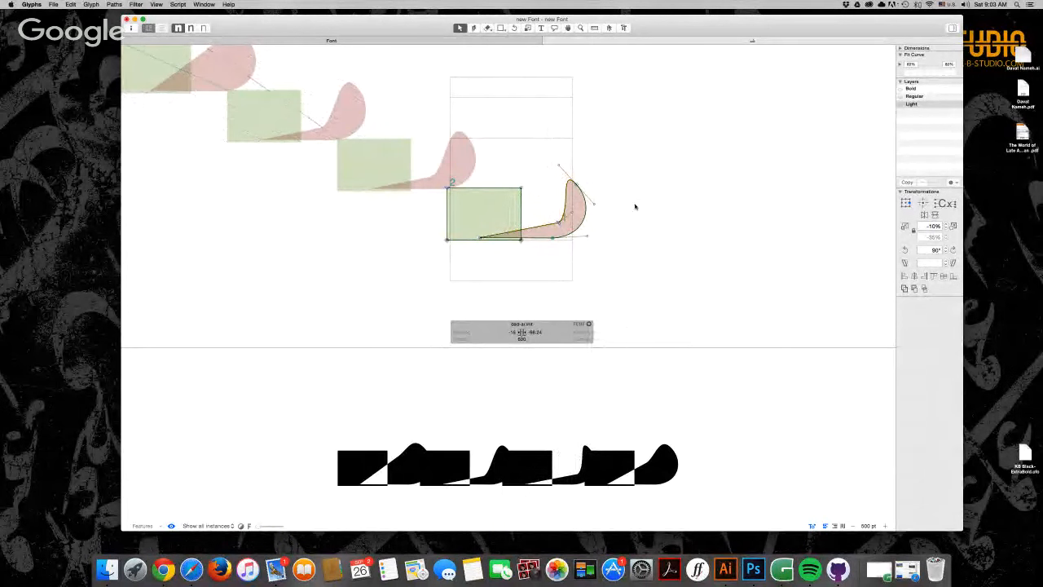
- Compare the Regular and Light layers, and examine the lines linking matching nodes across the three masters
click(921, 97)
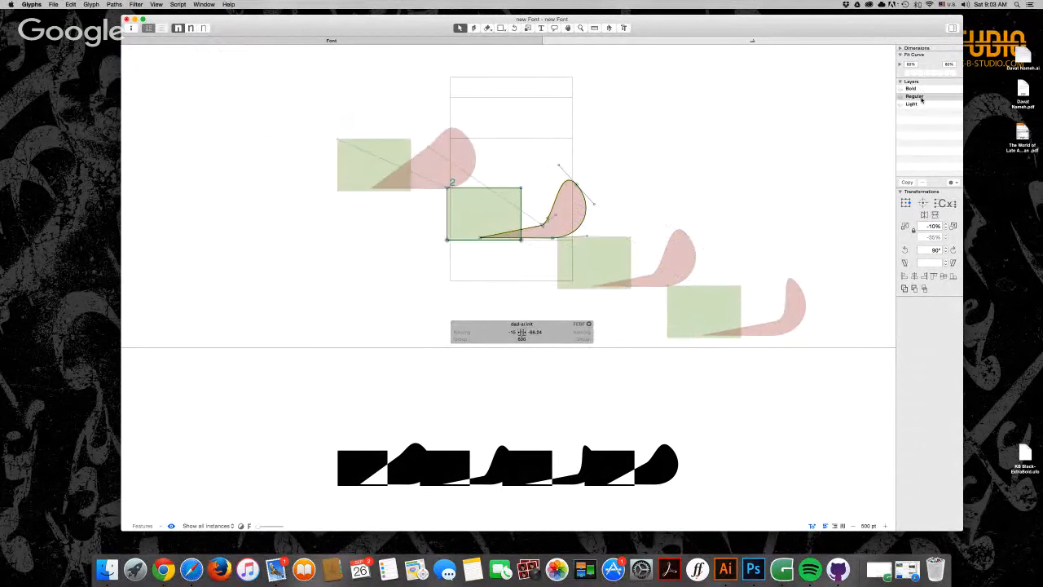
click(922, 105)
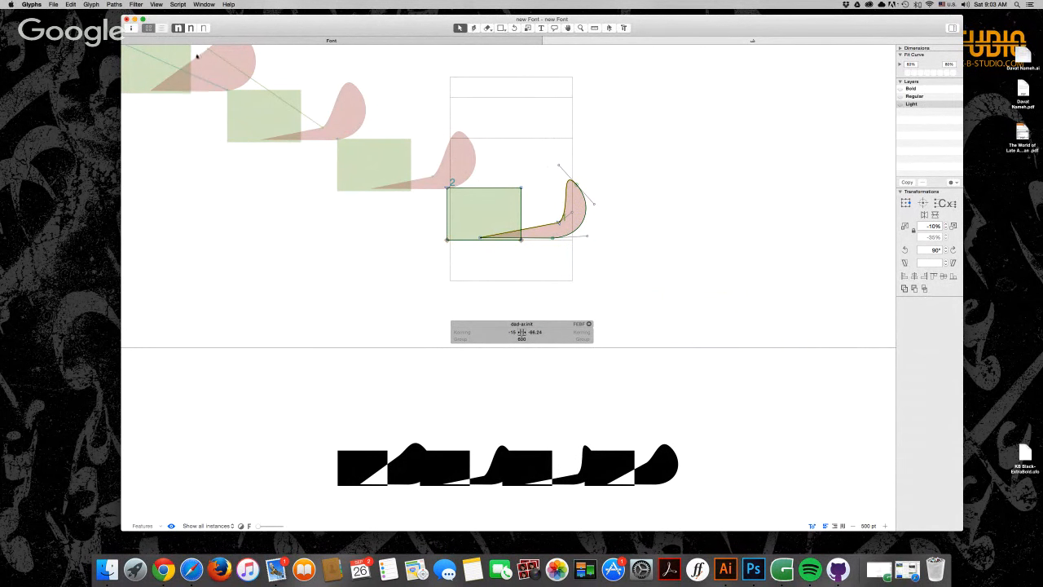
drag(184, 53, 394, 172)
drag(190, 53, 639, 259)
- Check the view options for Show Master Compatibility, and open the Bold layer
click(156, 4)
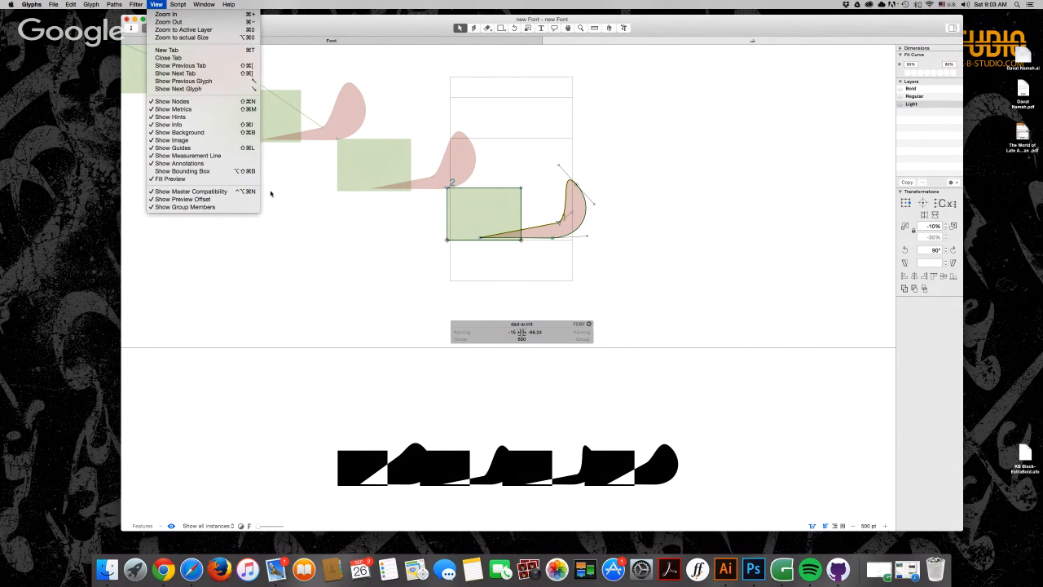
click(291, 204)
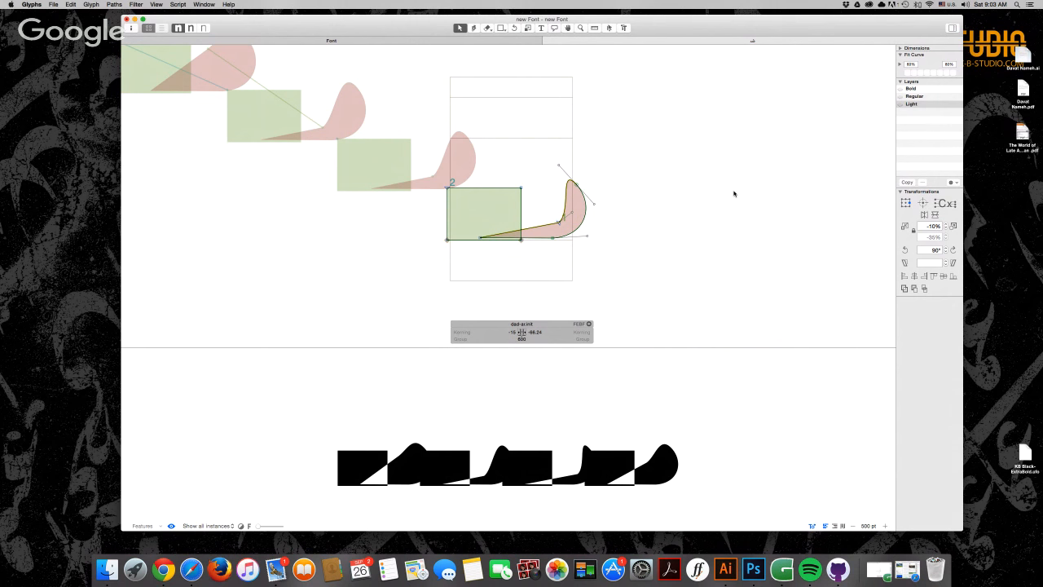
click(926, 89)
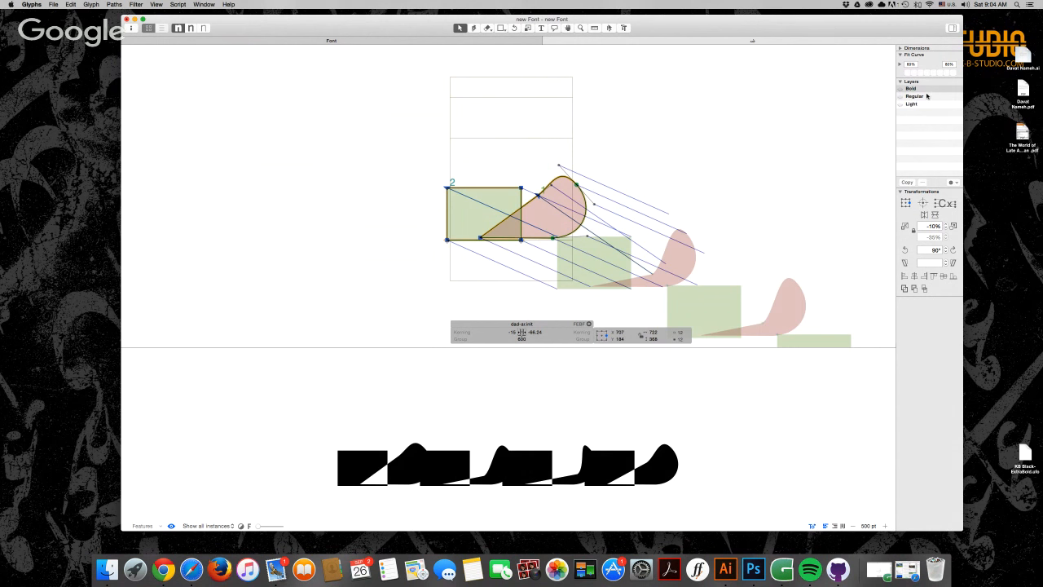
- Open the Regular layer, and review the instance-adding options and the Masters settings in Font Info
click(926, 97)
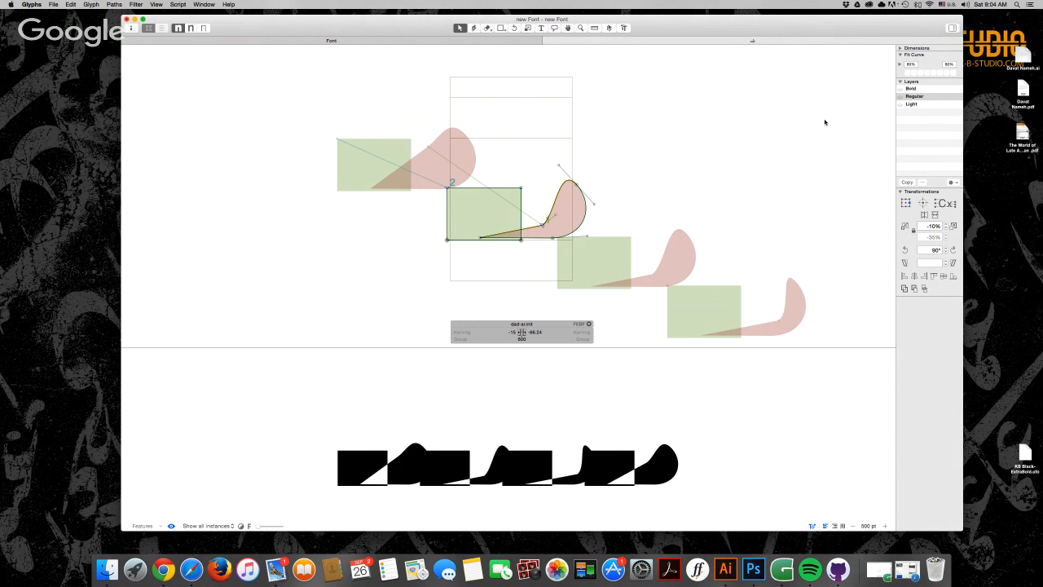
click(54, 5)
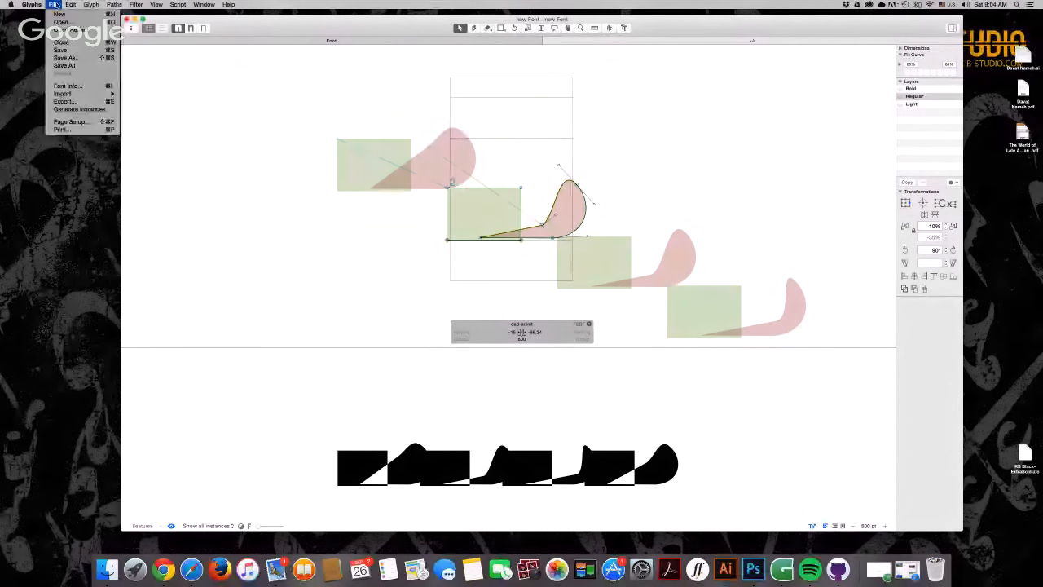
click(65, 86)
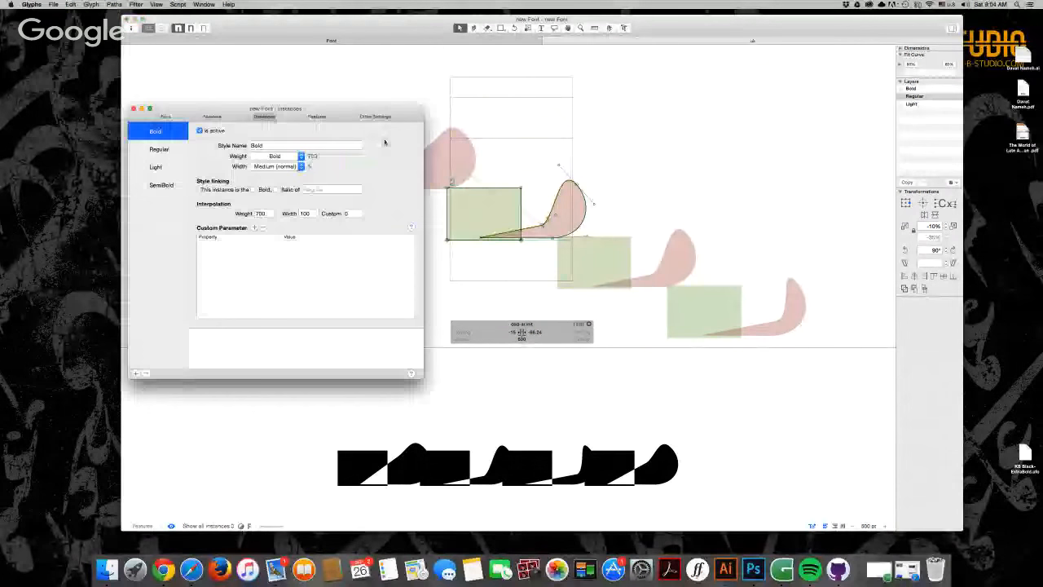
drag(341, 108, 355, 110)
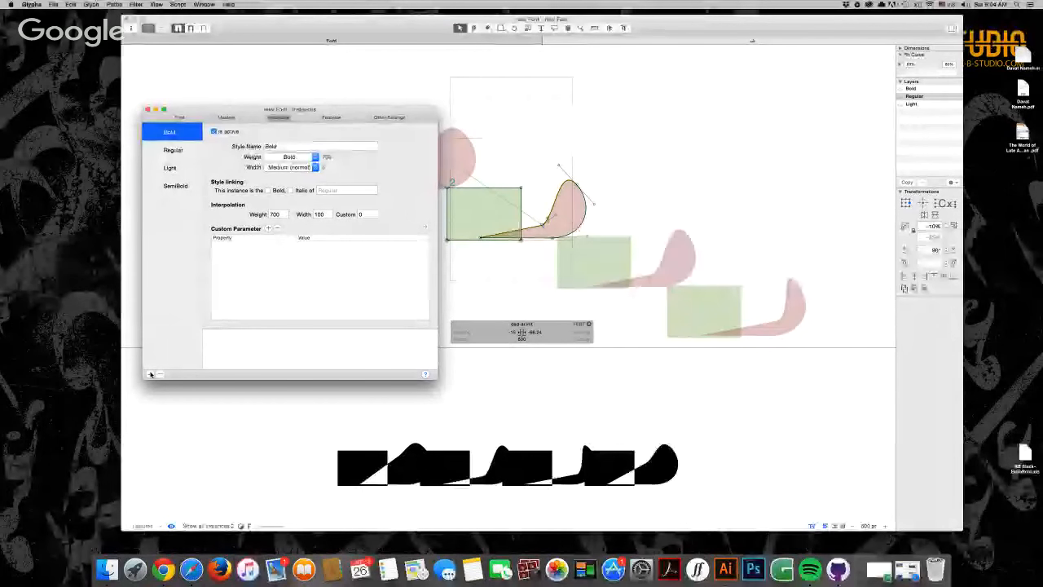
click(150, 376)
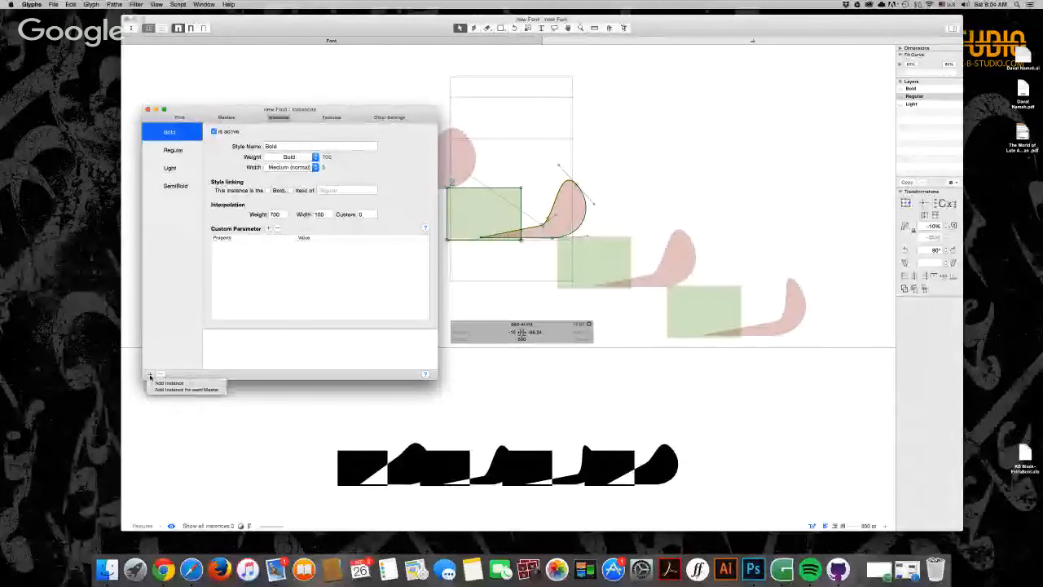
click(227, 118)
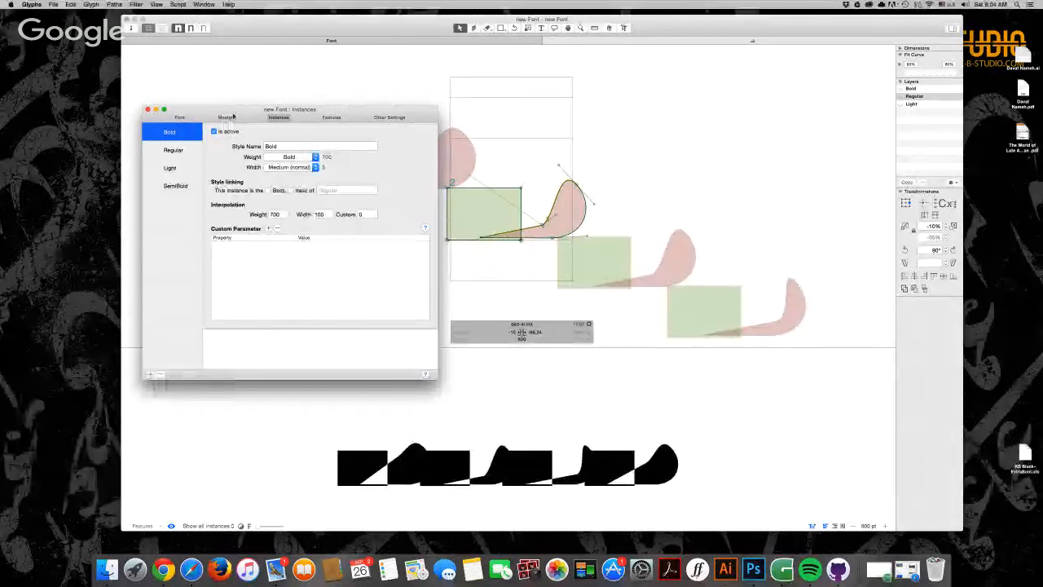
click(228, 118)
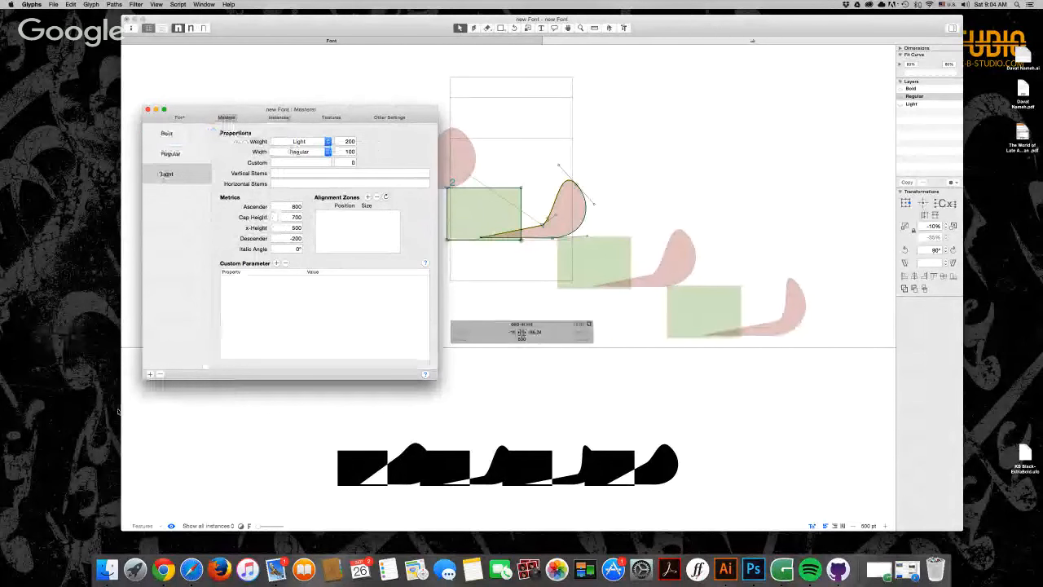
- Try to add another font as a master in the font's Masters settings
click(149, 375)
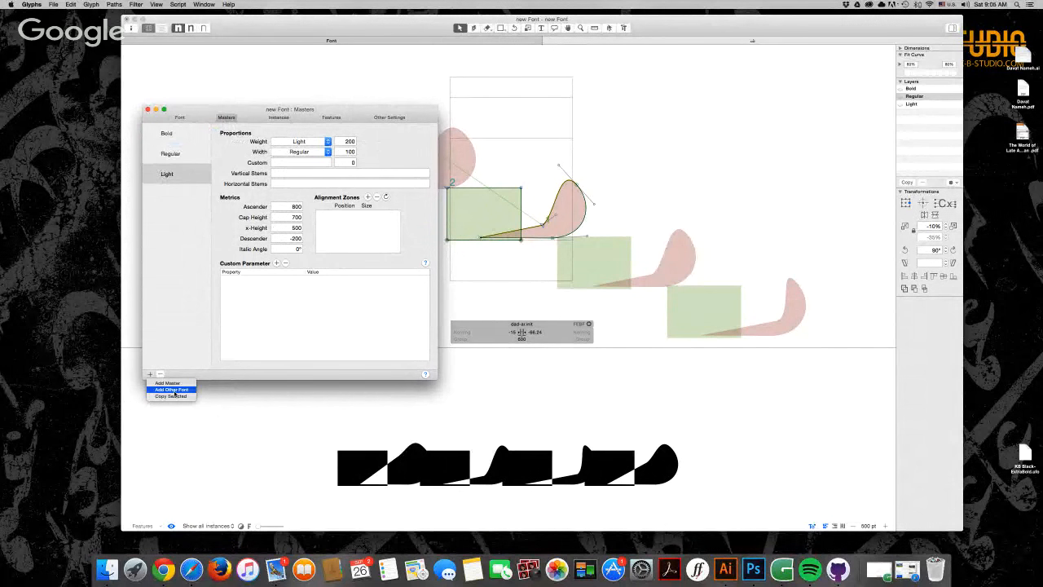
click(171, 390)
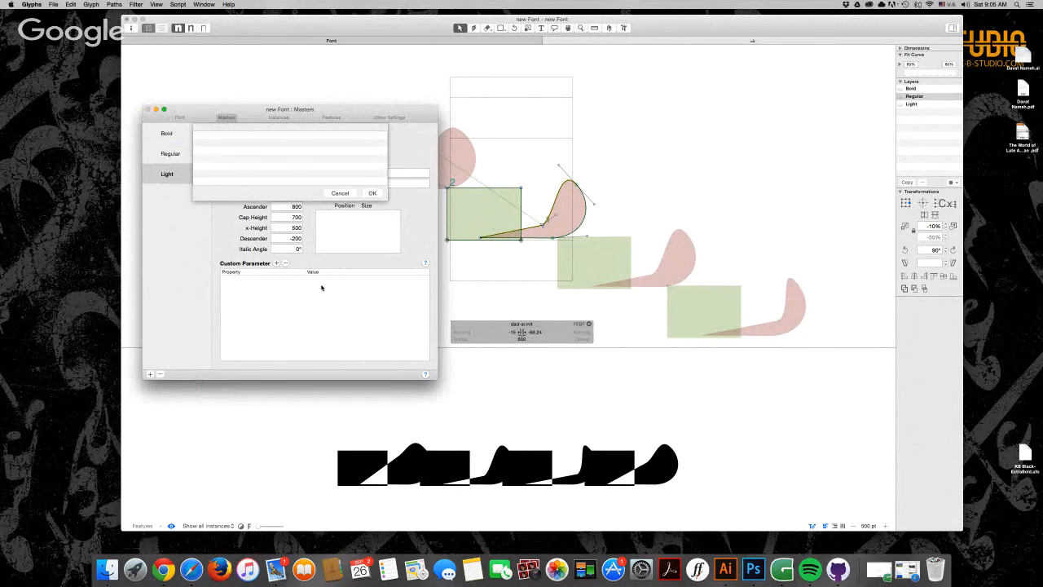
click(373, 193)
click(372, 193)
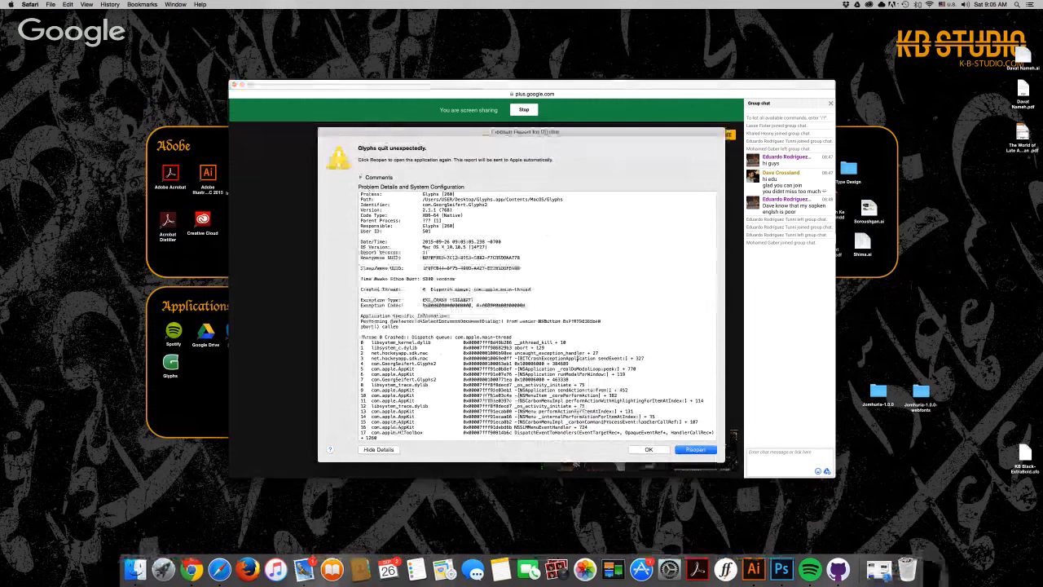
- Reopen Glyphs with the new Font file and check its masters in Font Info
click(695, 450)
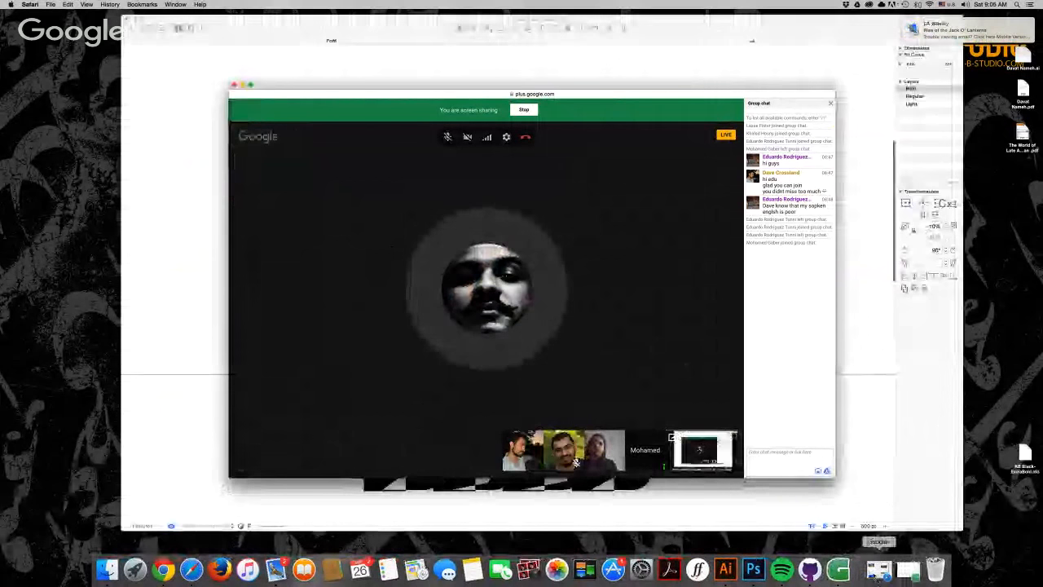
click(398, 29)
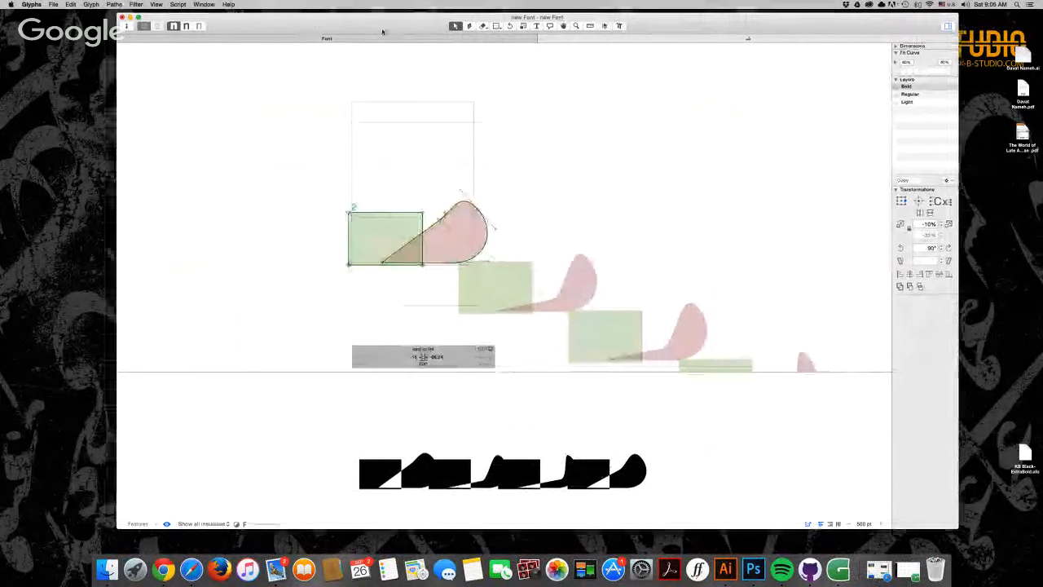
click(54, 5)
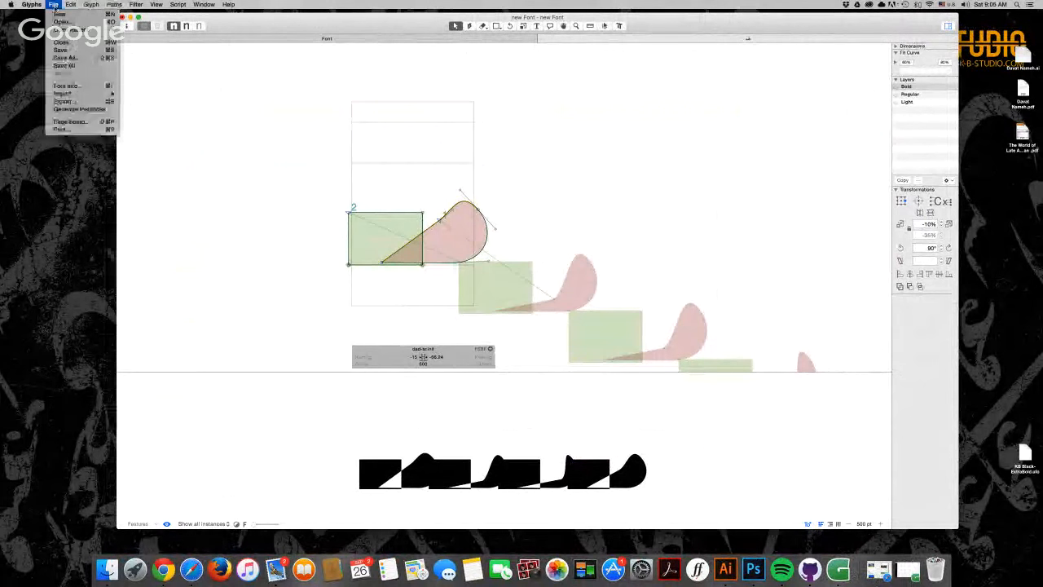
key(super+i)
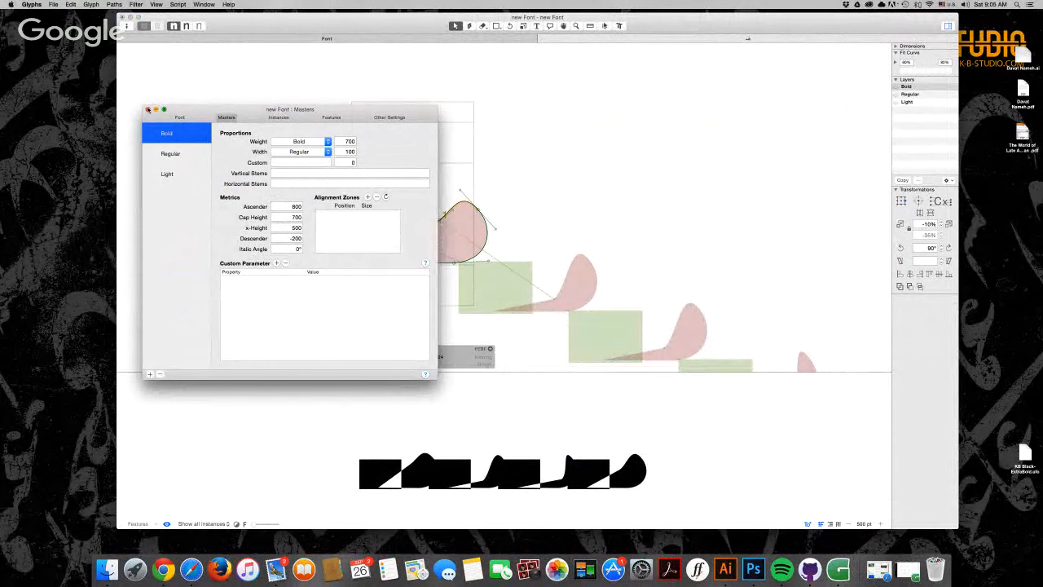
click(147, 109)
- Compare the Light and Bold masters of the glyph, and limit the preview to the Light instance
scroll(616, 241, down, 5)
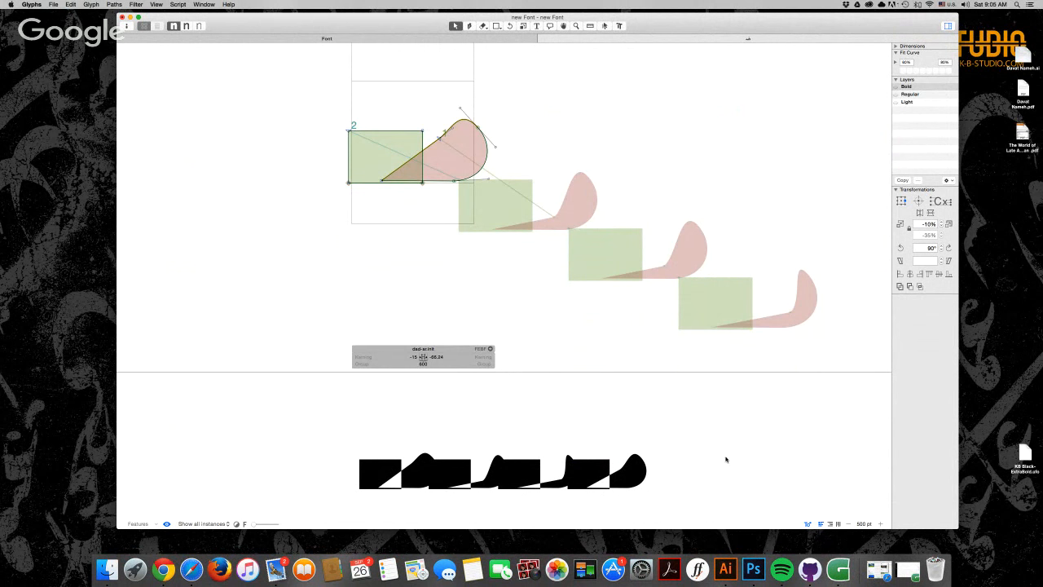
scroll(753, 192, up, 2)
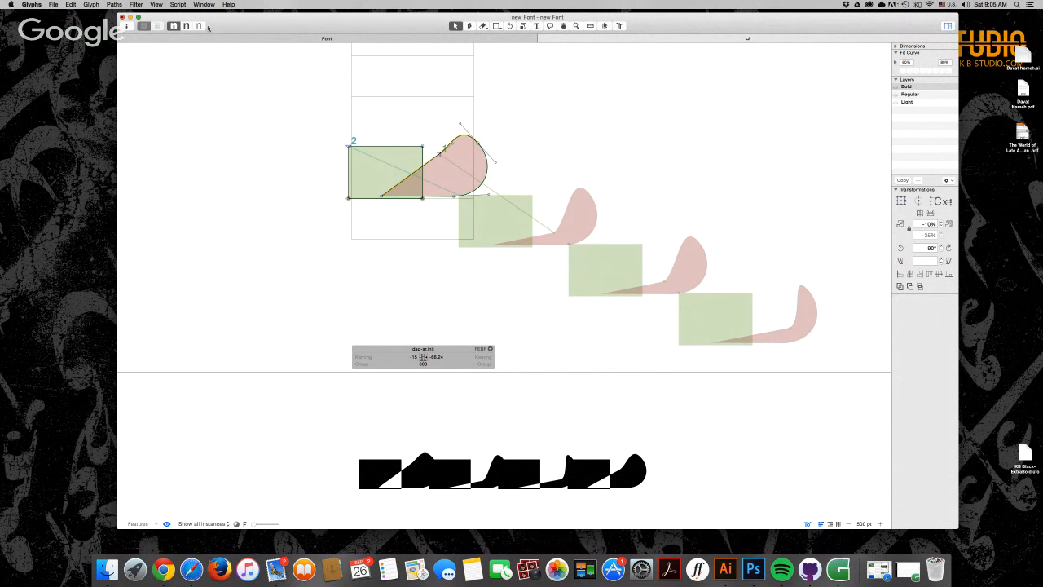
click(186, 26)
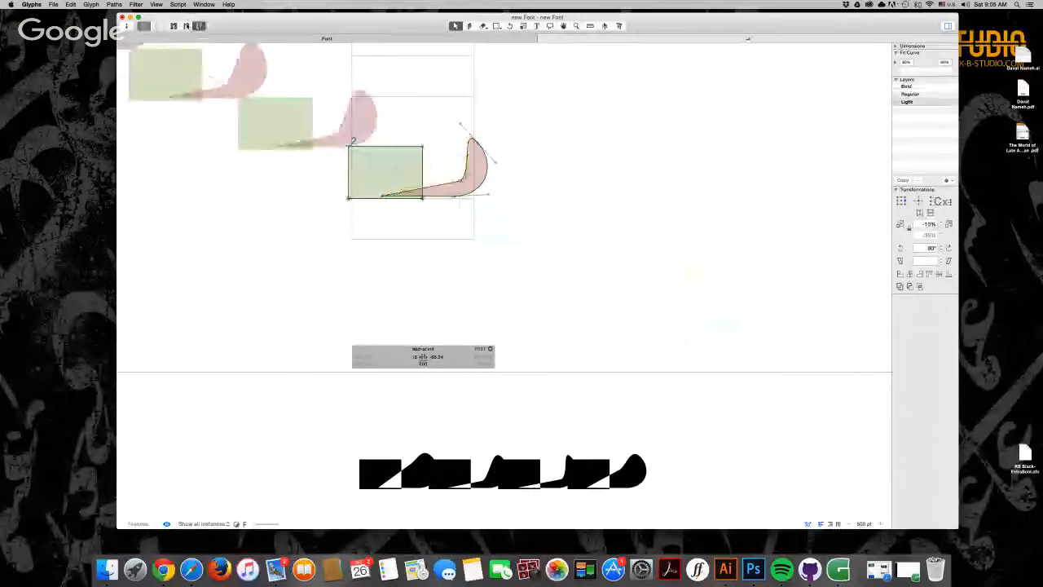
key(super+1)
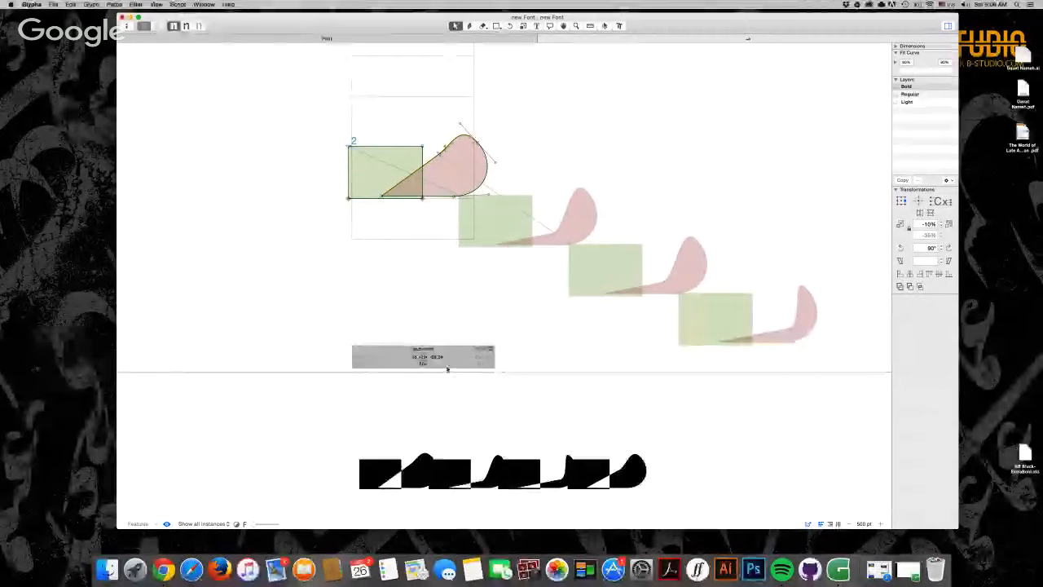
click(229, 524)
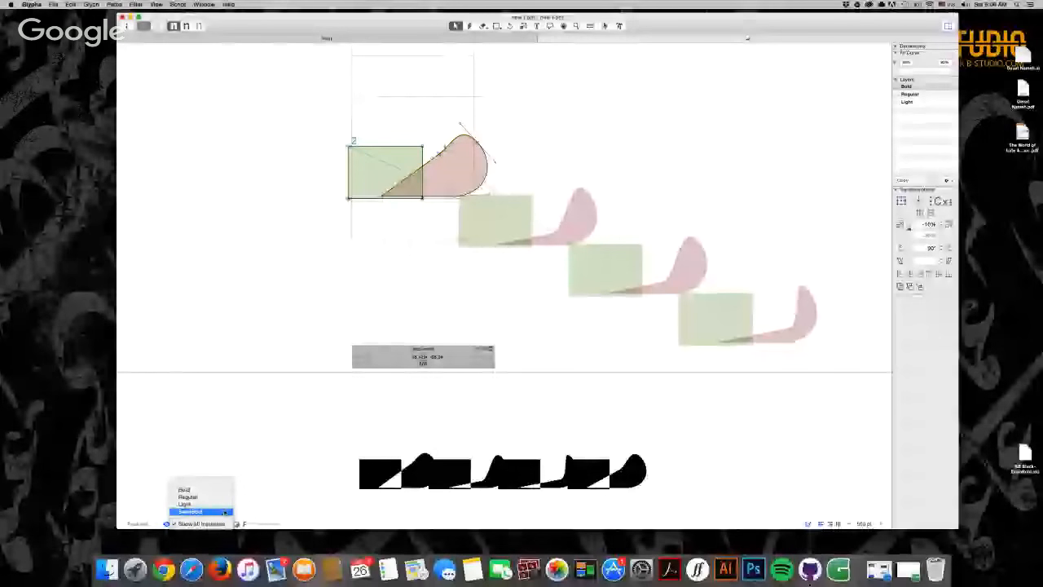
click(210, 506)
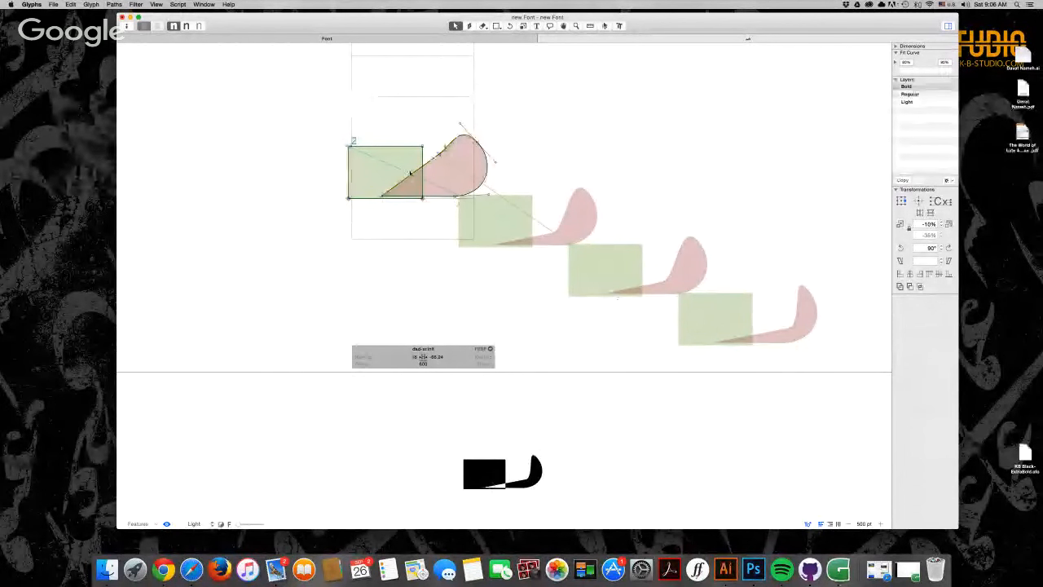
- Move the rectangle's upper-left node down to about Y 100 in the Bold layer, and inward and down in the Regular layer
click(348, 147)
drag(349, 148, 349, 178)
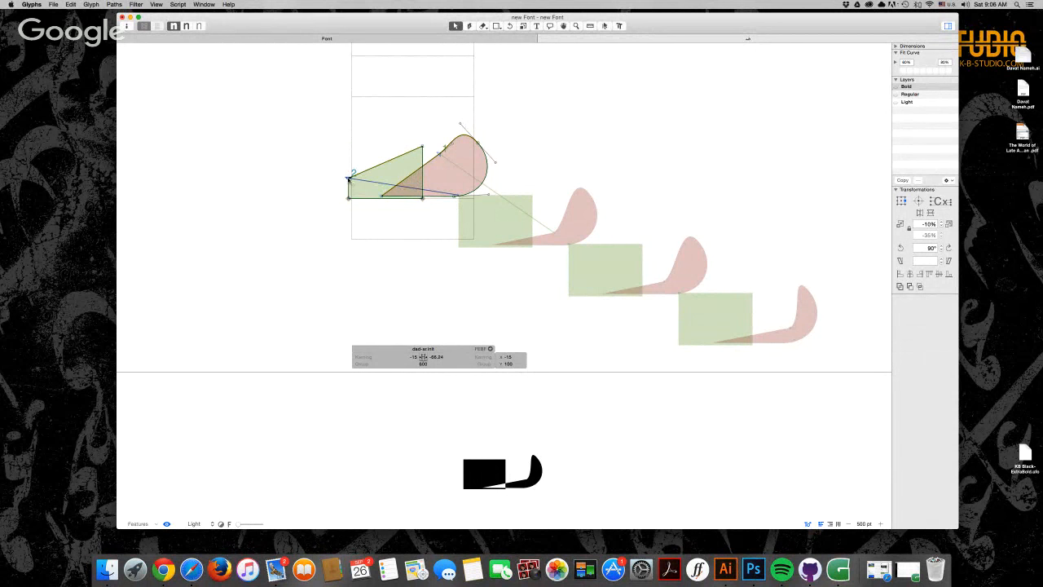
click(397, 132)
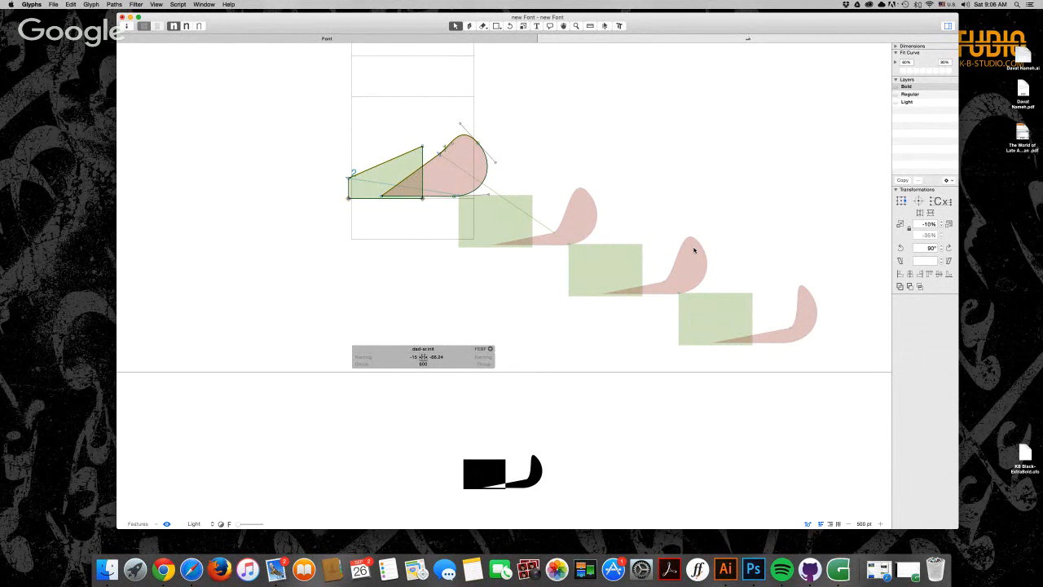
click(924, 97)
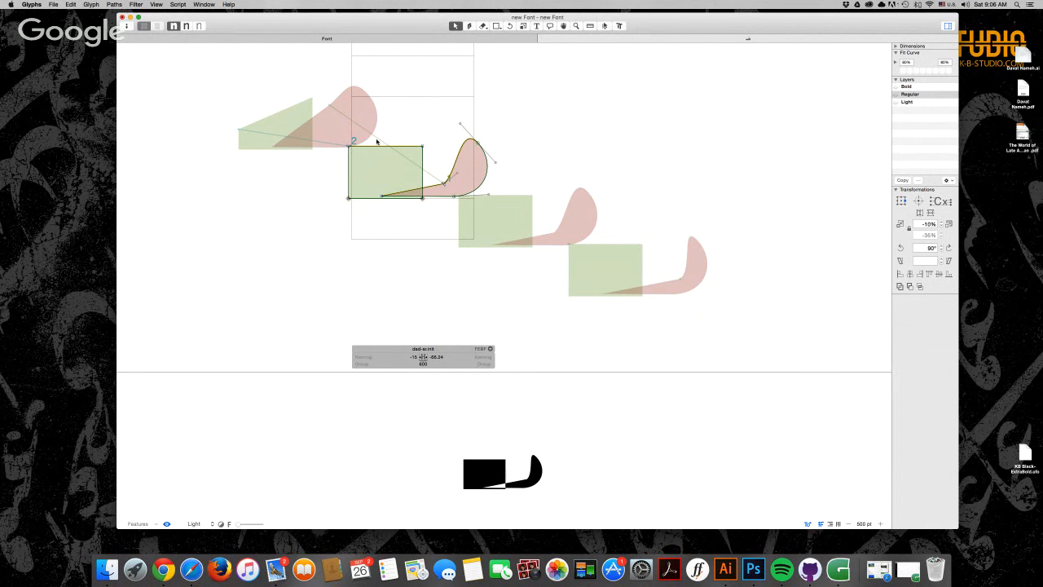
drag(351, 148, 371, 168)
drag(355, 159, 381, 164)
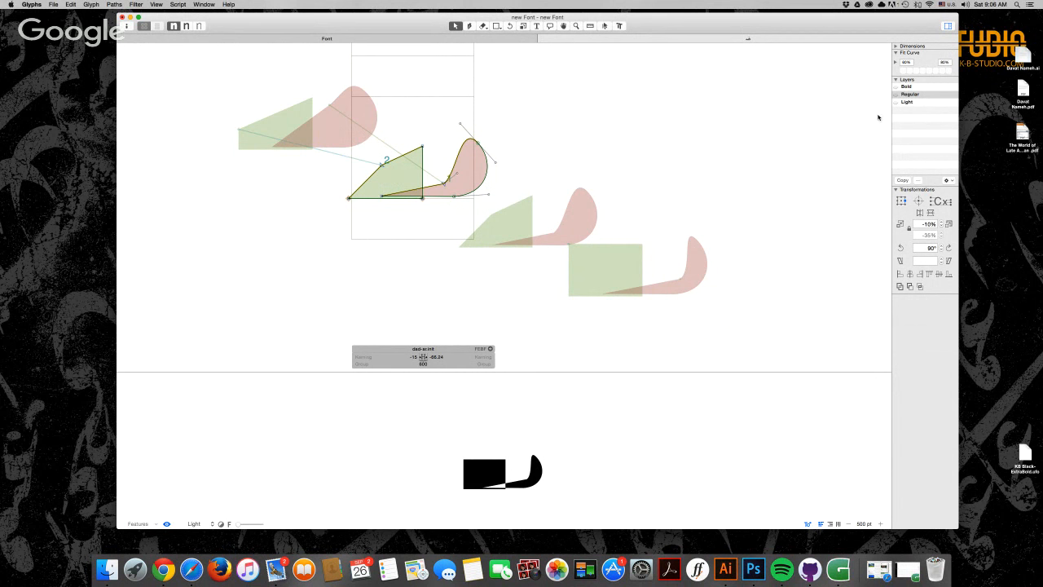
- Open the Light layer and select the rectangle's upper-left node to examine how it links to the other masters
click(926, 103)
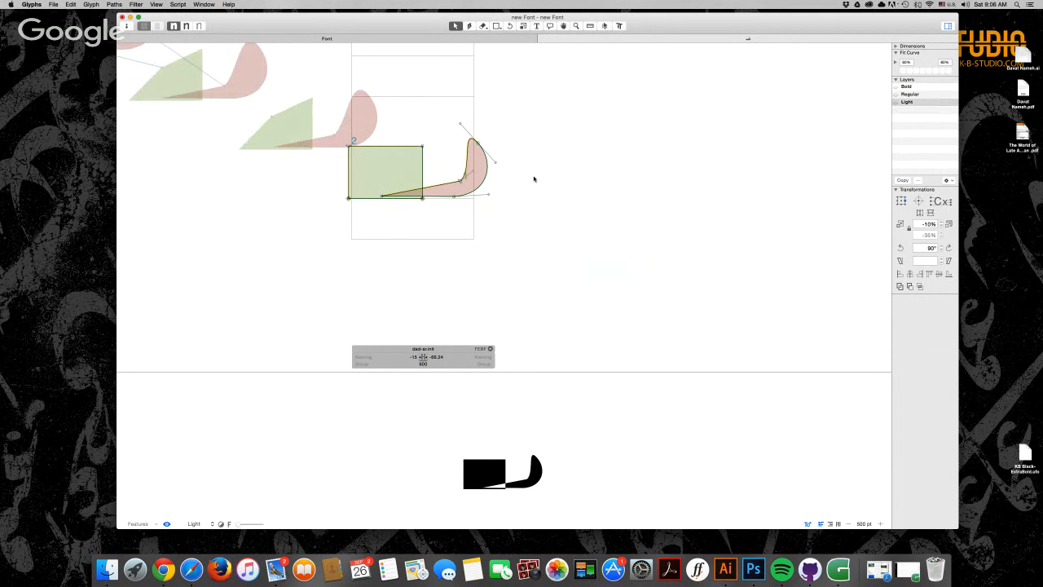
scroll(534, 178, left, 5)
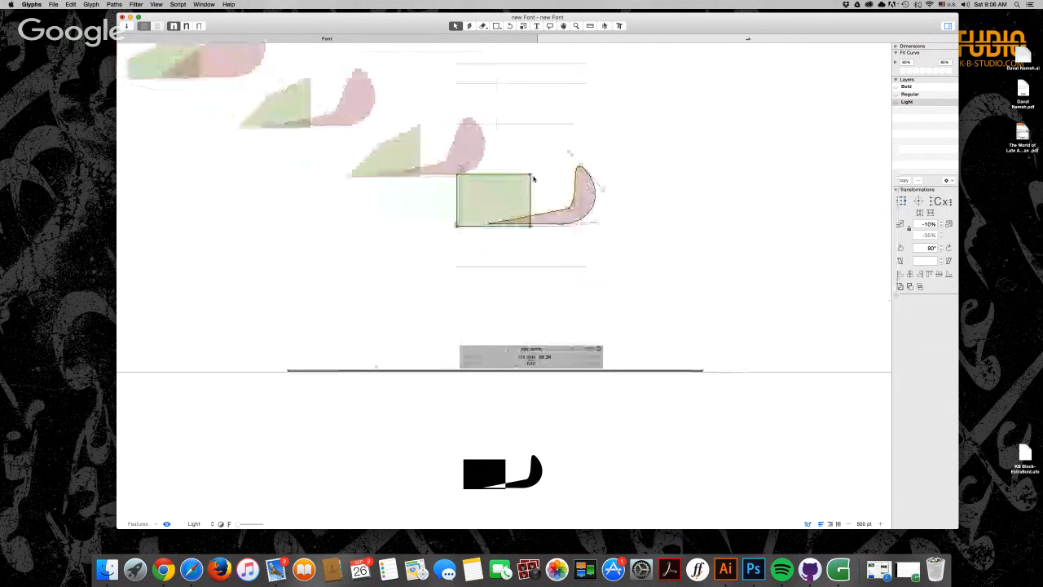
scroll(533, 178, up, 2)
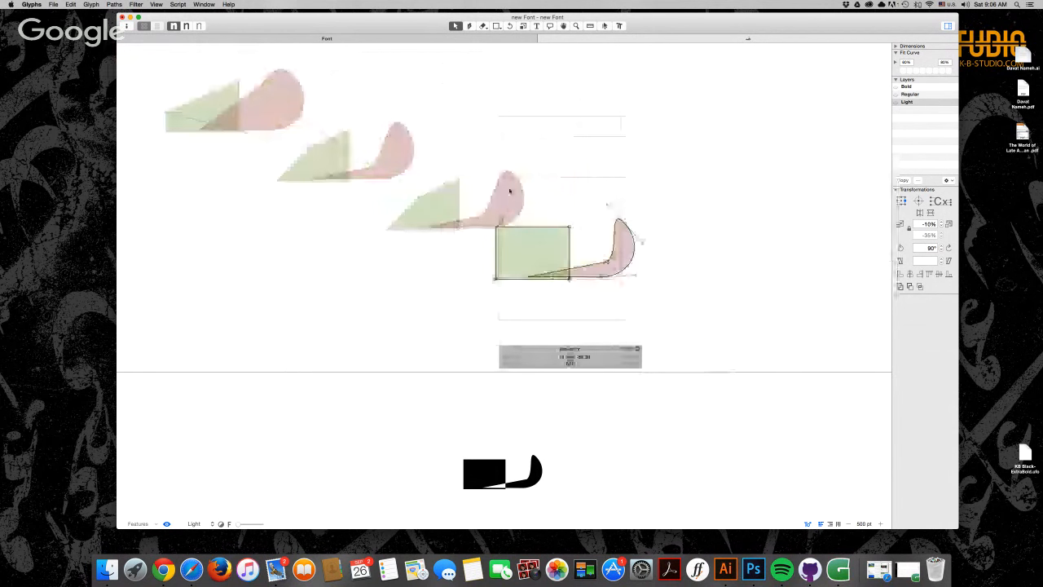
click(495, 229)
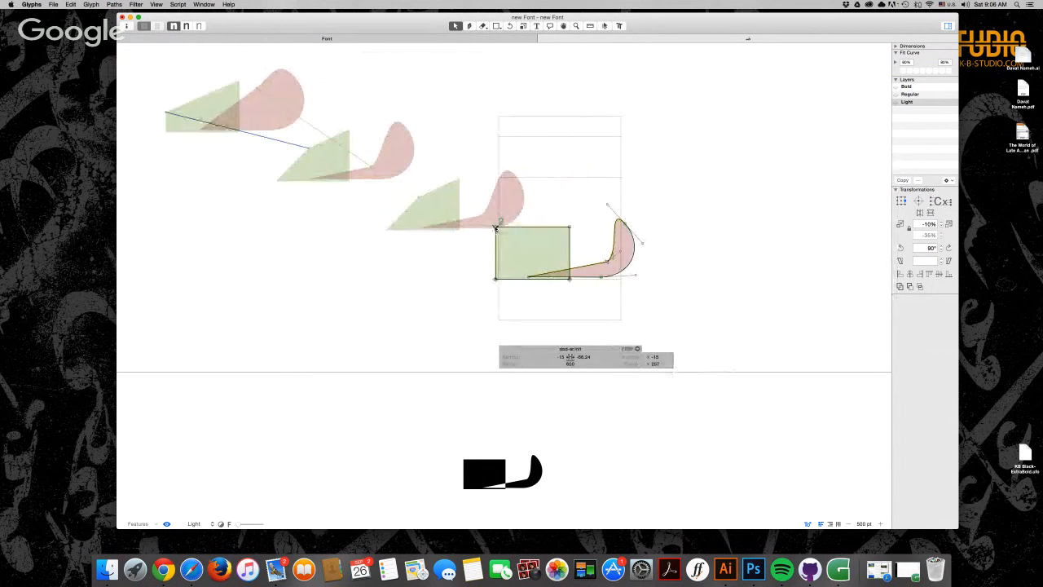
- In the Regular layer, move the rectangle's displaced upper-left node up and outward to about X 118, Y 194
click(925, 94)
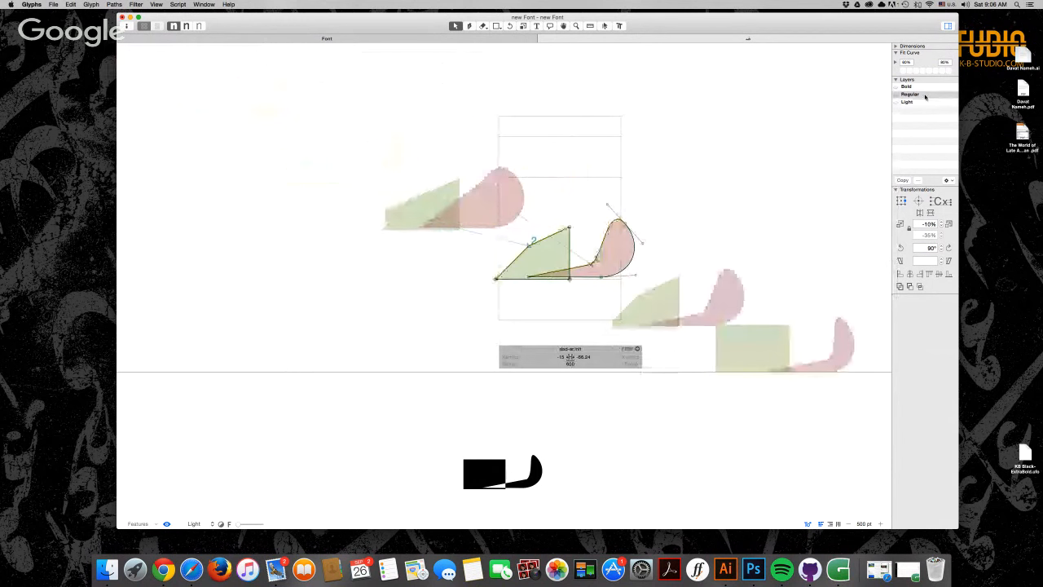
scroll(753, 180, down, 2)
scroll(753, 180, right, 3)
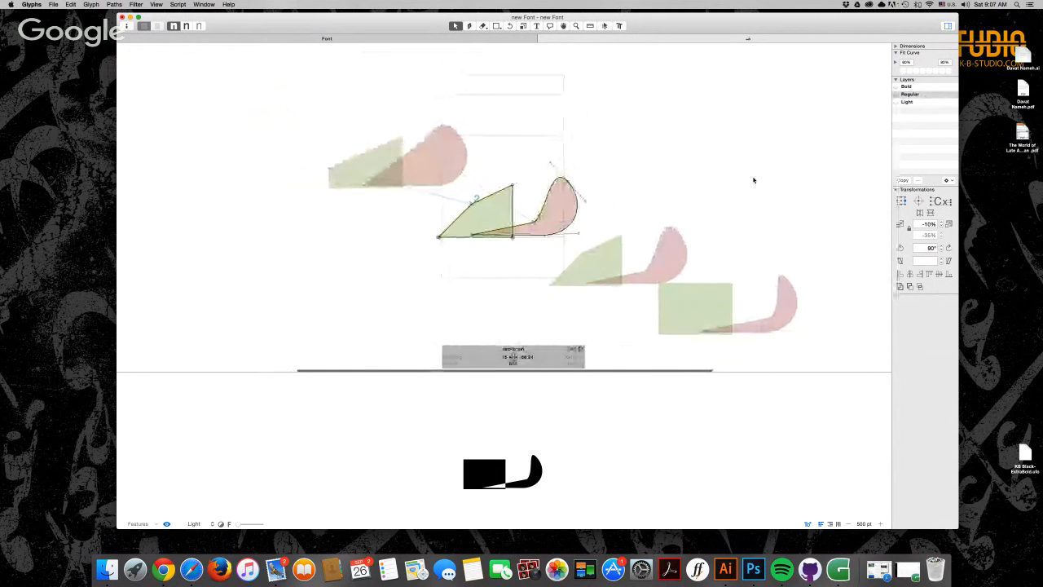
scroll(753, 180, right, 2)
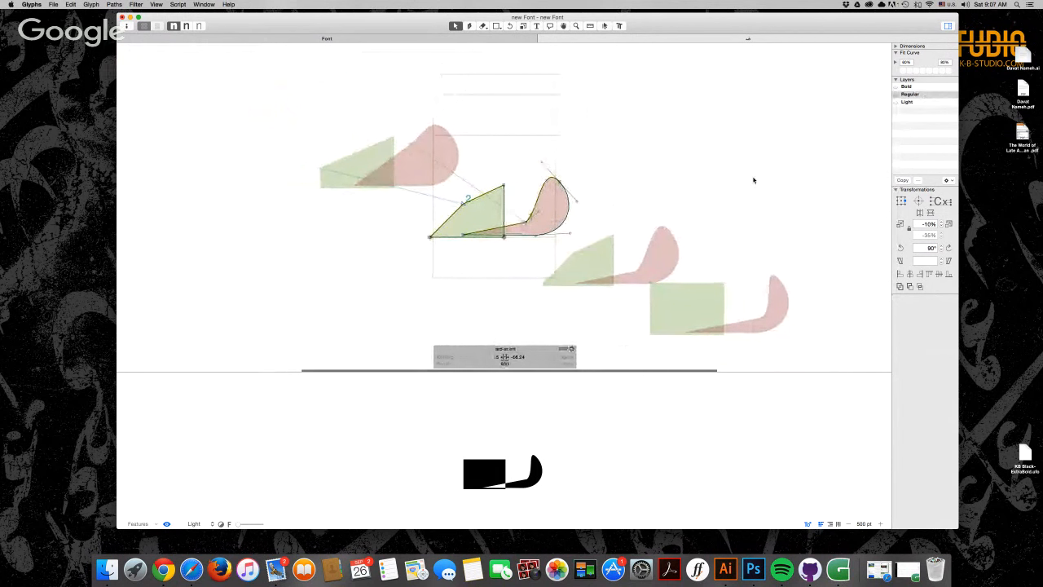
mouse_move(461, 198)
mouse_down()
mouse_move(462, 168)
mouse_move(454, 197)
mouse_up()
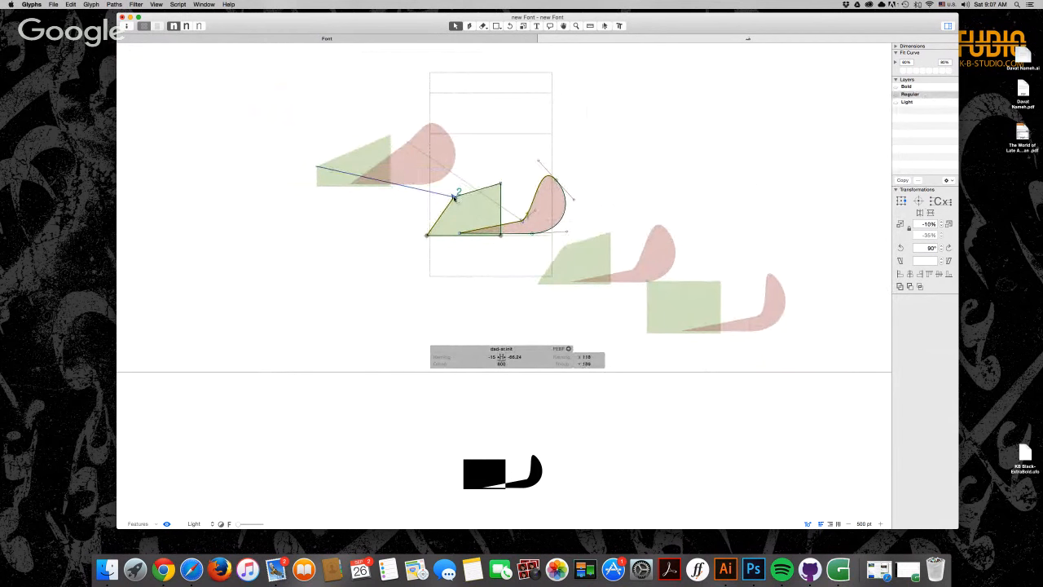
click(732, 172)
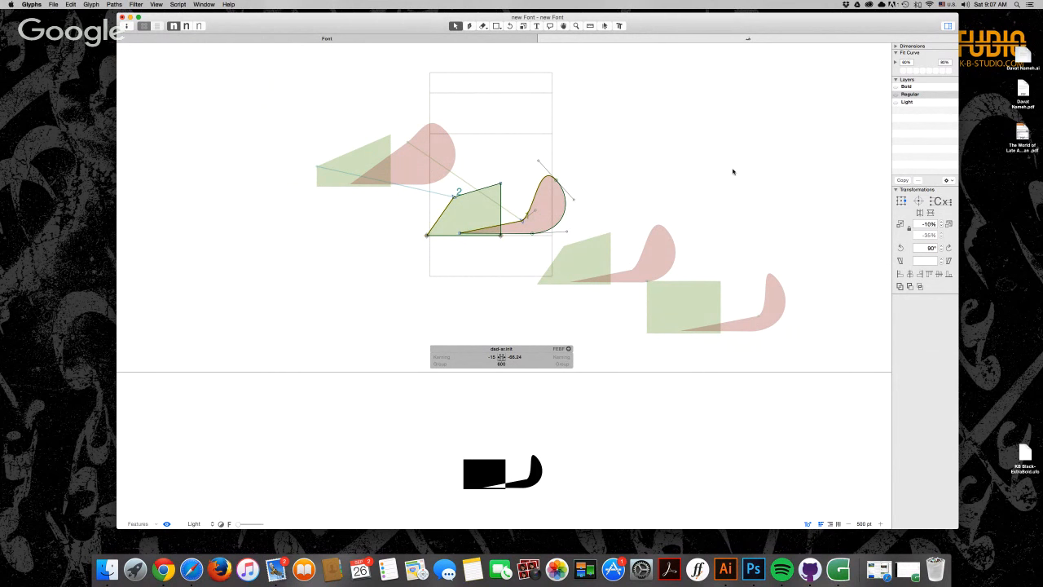
- Switch to the plus.google.com video call window in Safari
click(193, 571)
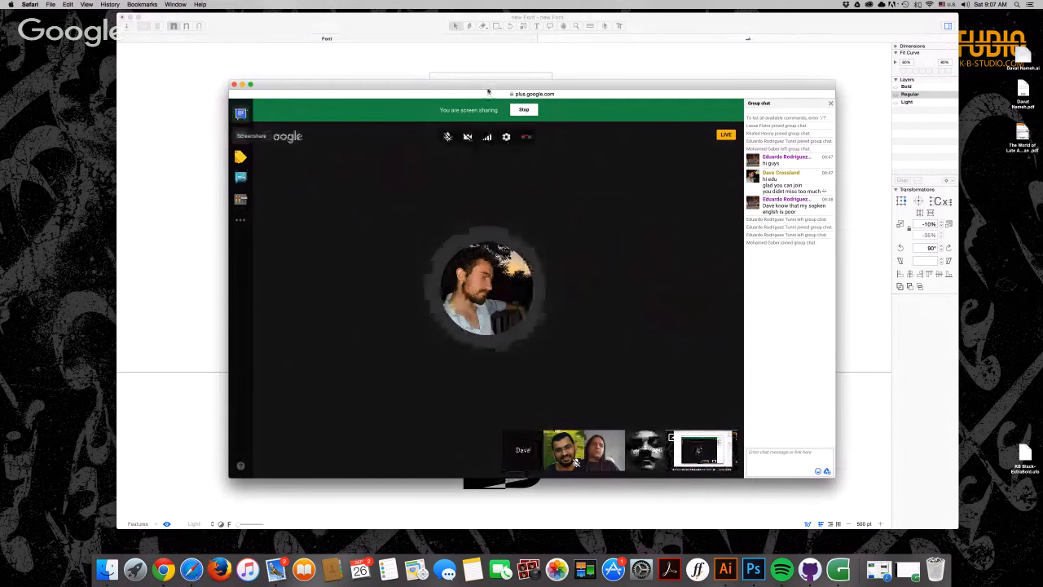
click(812, 33)
click(191, 570)
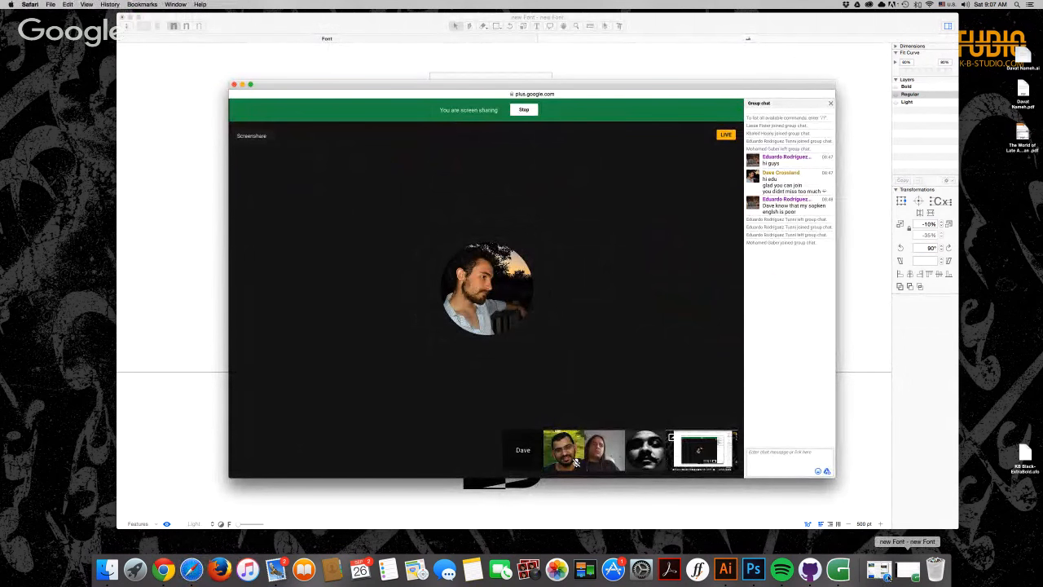
- Bring up the main Safari window and search Google in a new tab for "glyphs brackets trik"
click(882, 568)
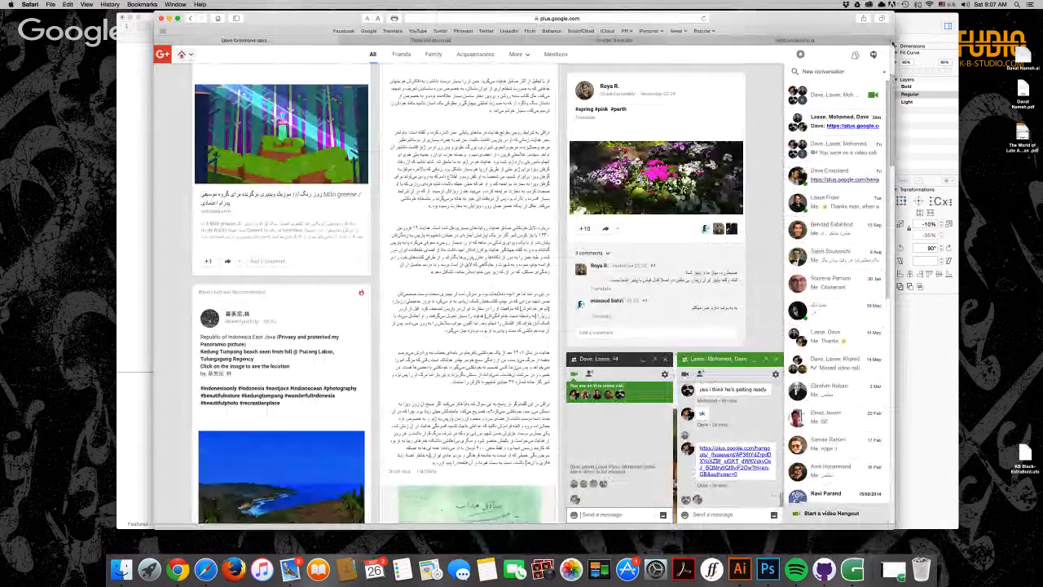
key(shift+super+backslash)
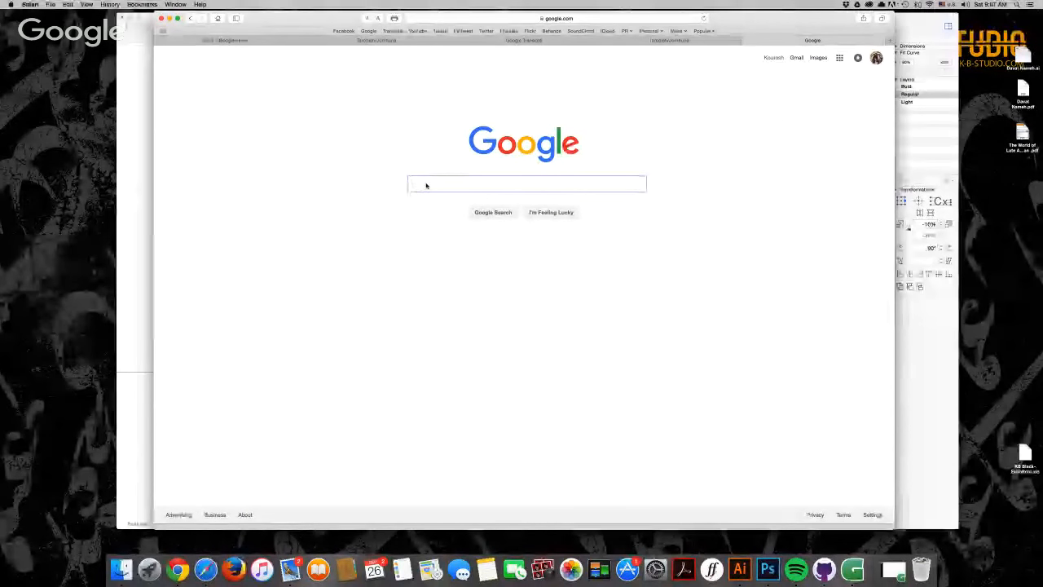
text(glyp)
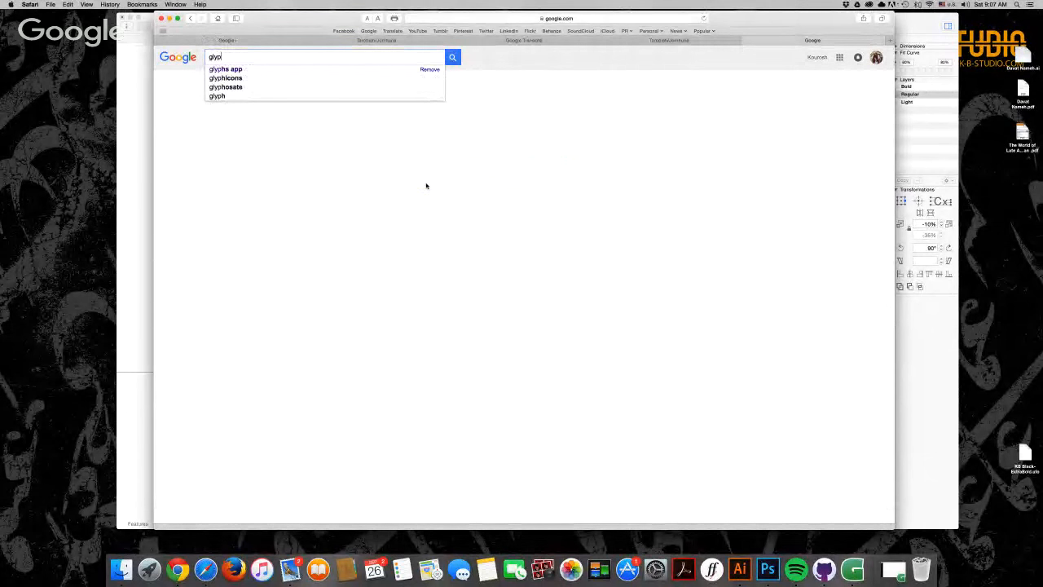
text(hs)
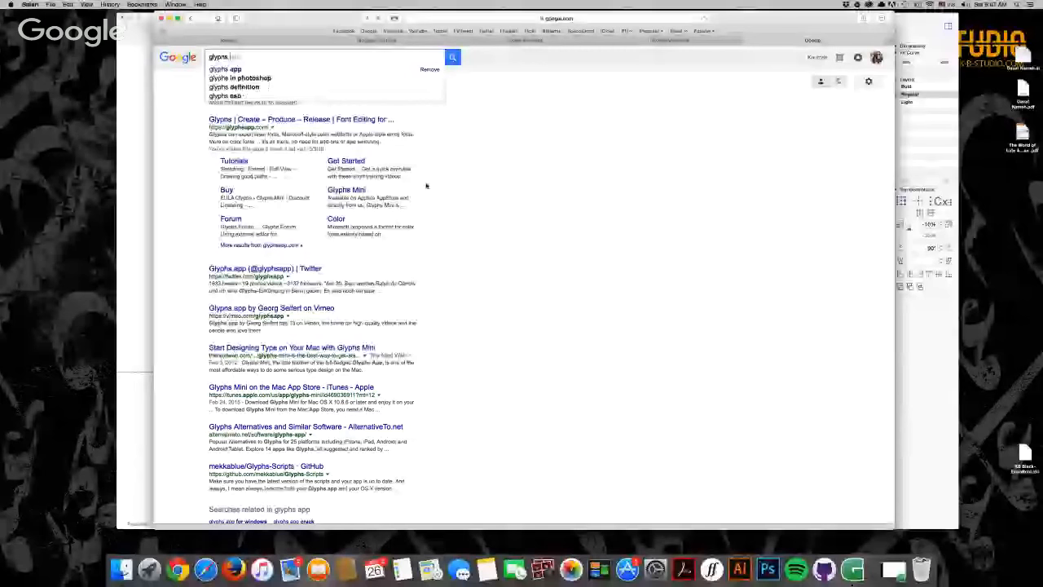
text( s)
key(BackSpace)
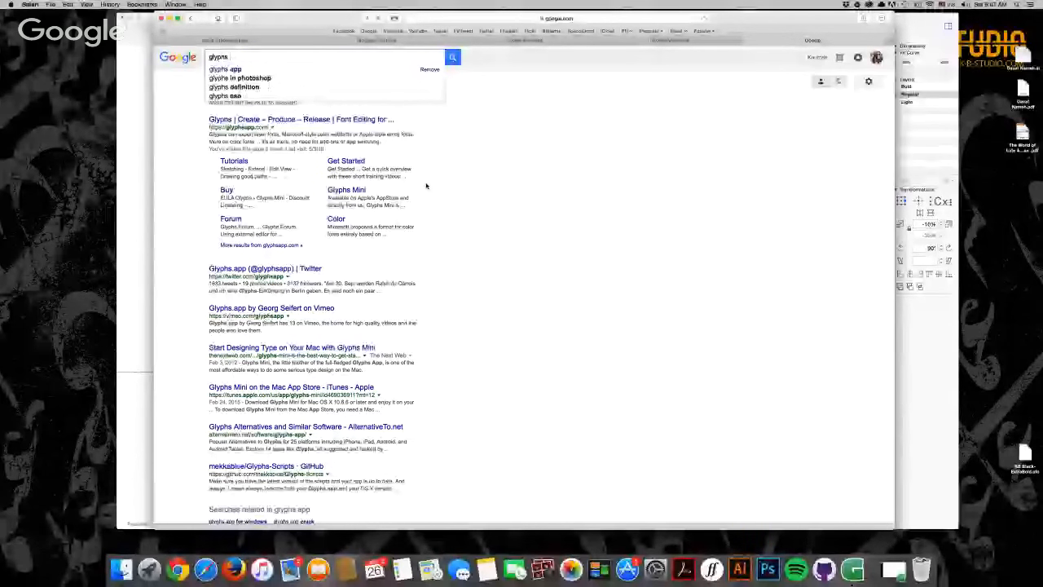
text(br)
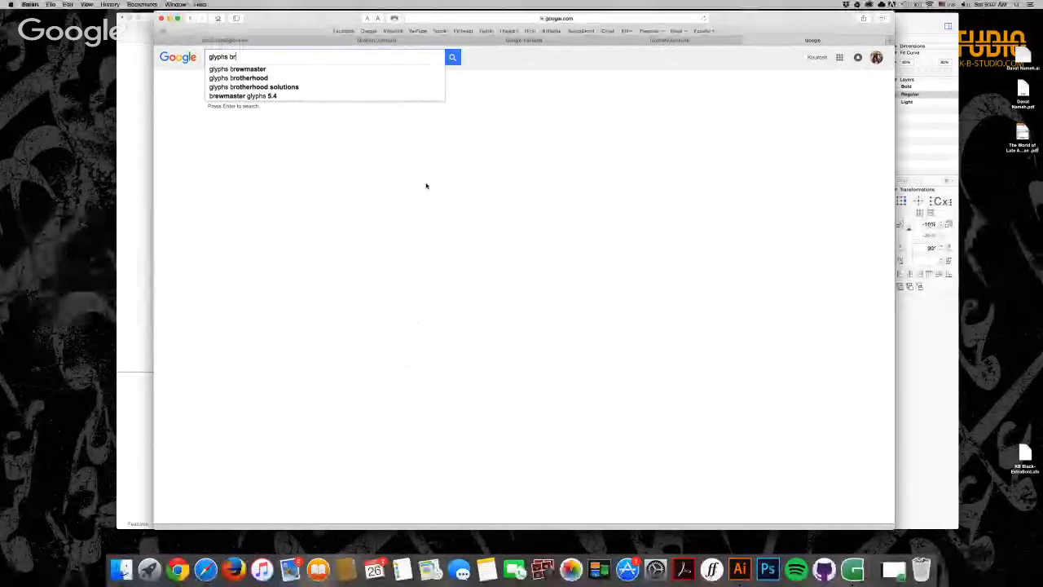
text(a)
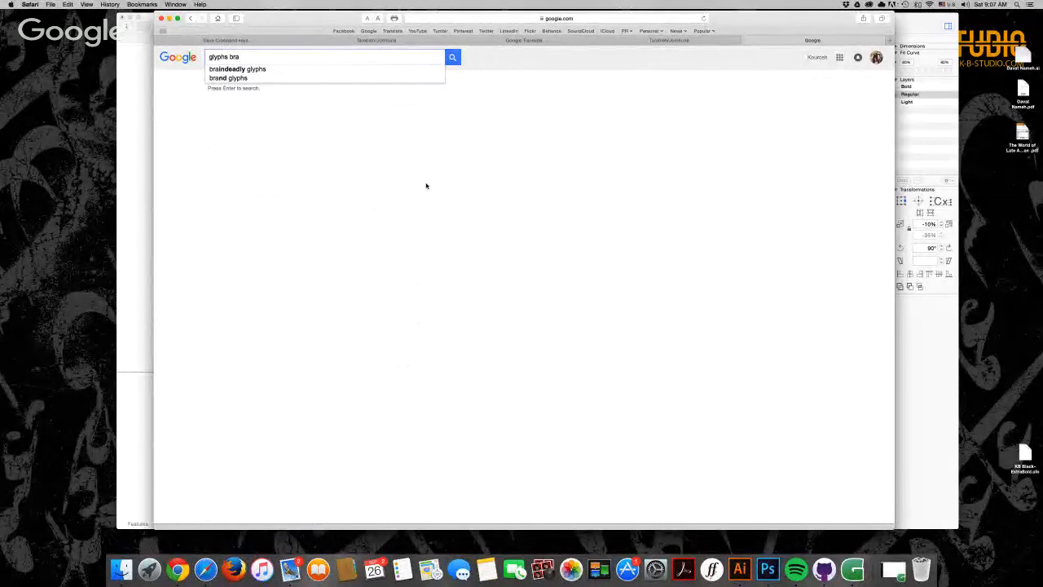
text(cket)
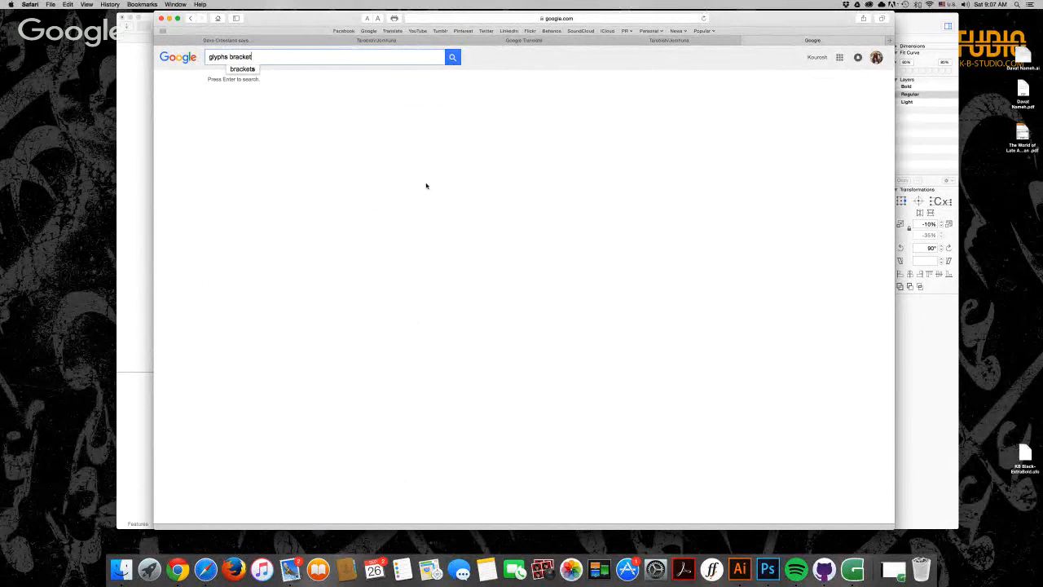
text(s)
text(trik)
key(Return)
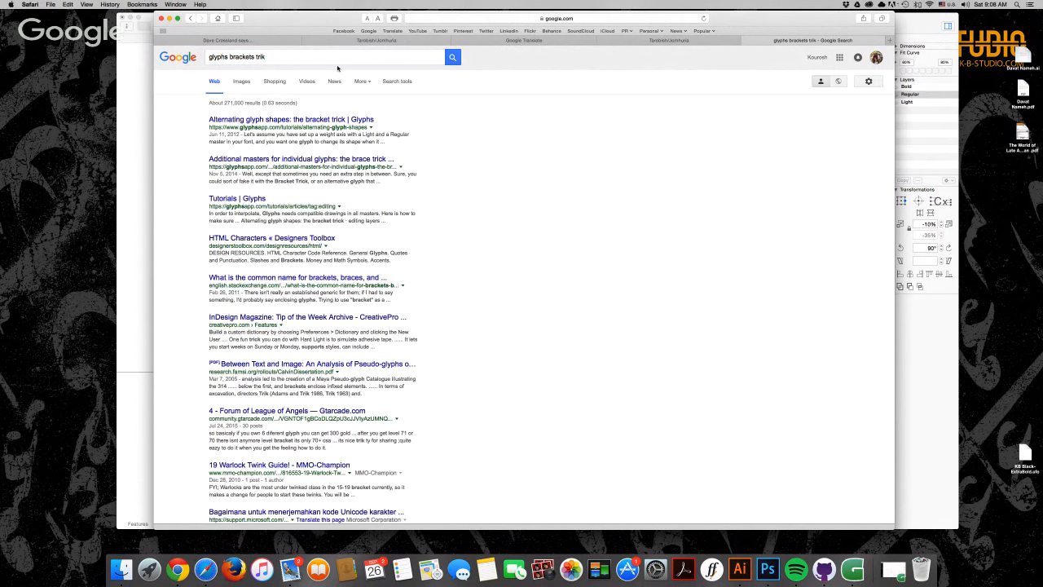
- Open the Glyphs tutorial "Alternating glyph shapes: the bracket trick" and read through its layer-naming steps
click(338, 123)
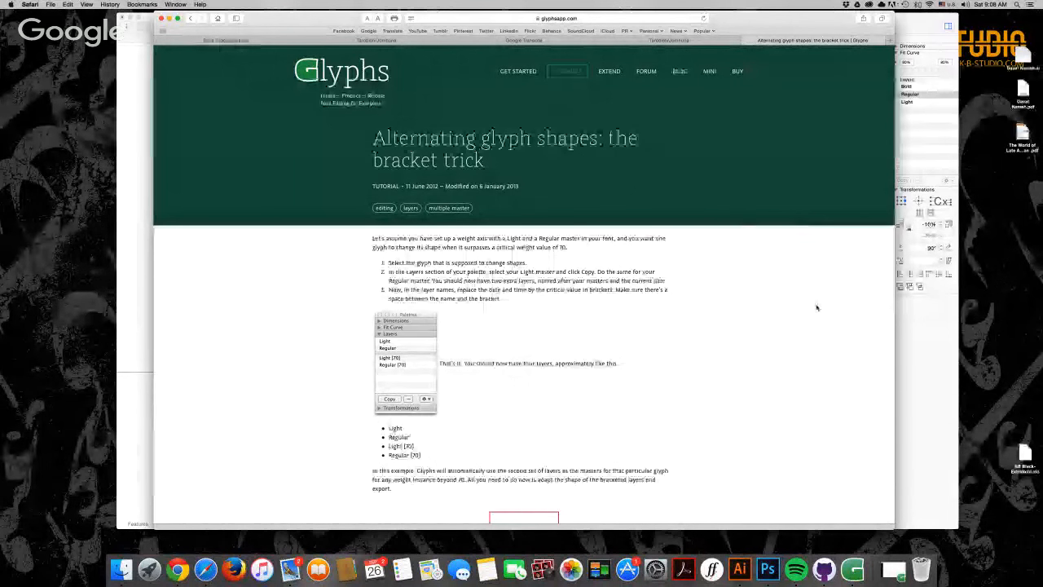
scroll(817, 307, down, 3)
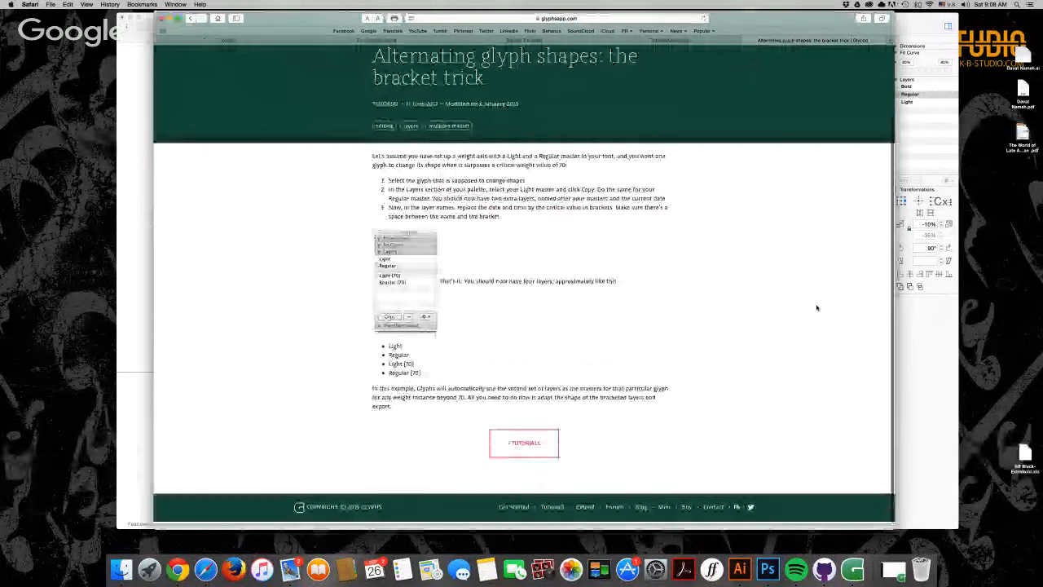
scroll(817, 307, up, 1)
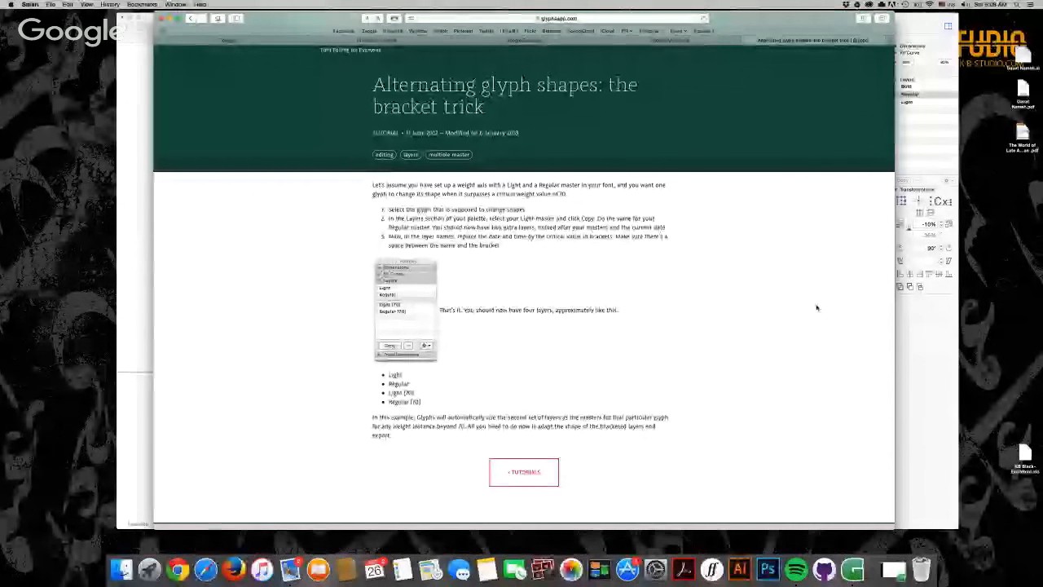
scroll(818, 308, up, 2)
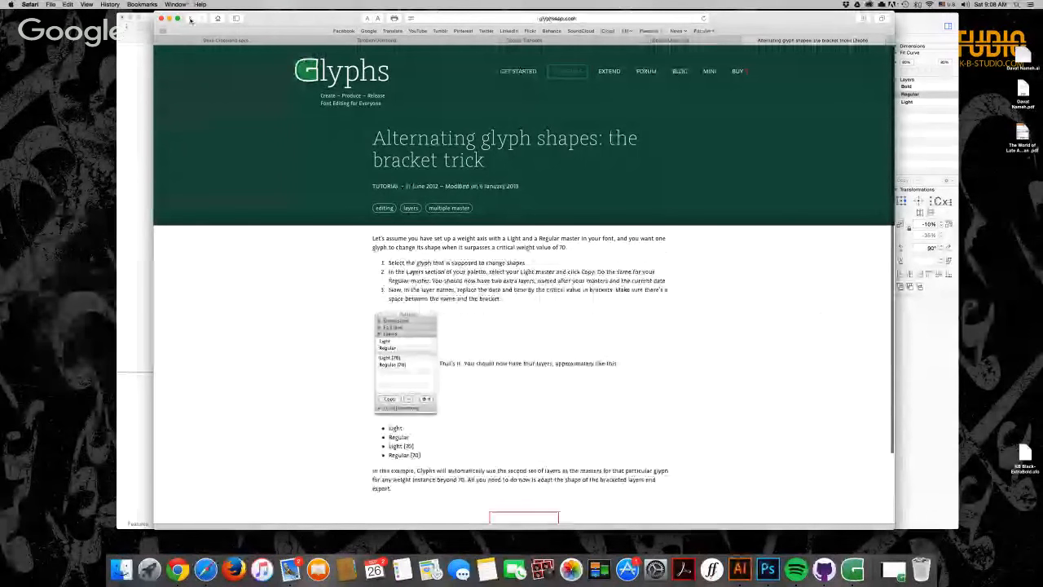
- Return to the search results and open the brace trick tutorial to read how to create and name a brace layer
click(191, 18)
click(242, 161)
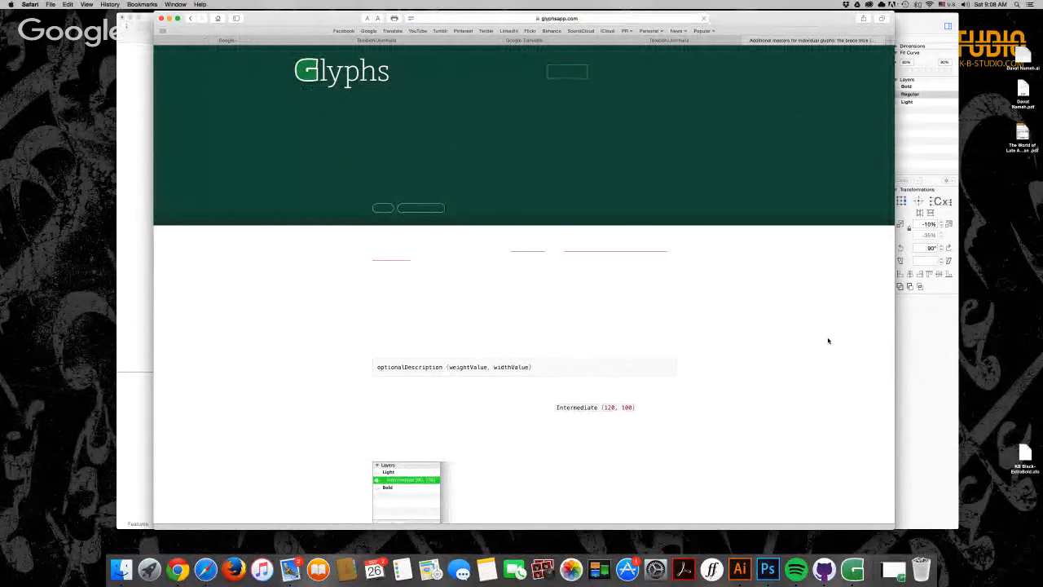
scroll(828, 340, down, 3)
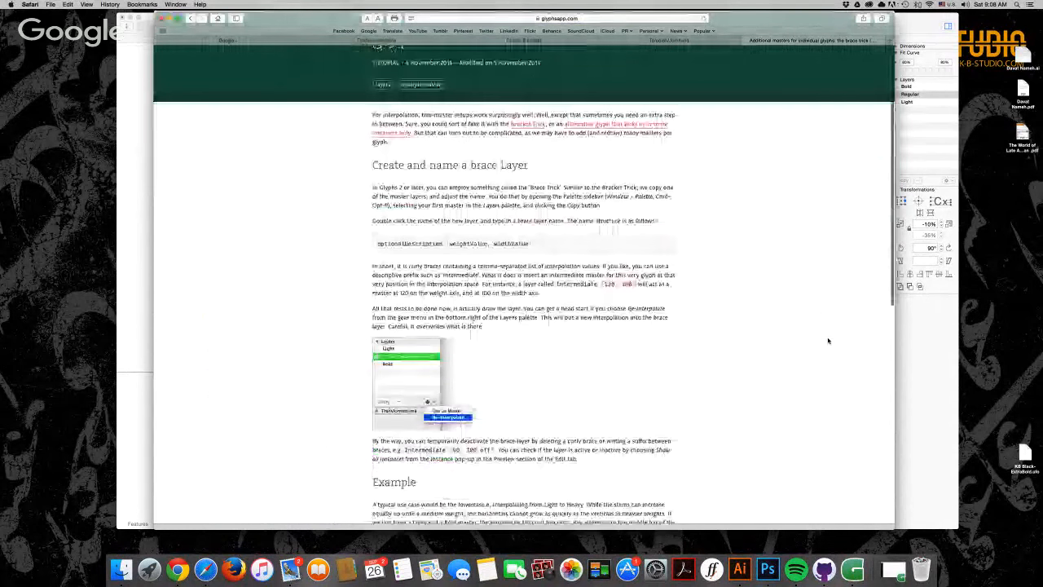
scroll(828, 341, down, 2)
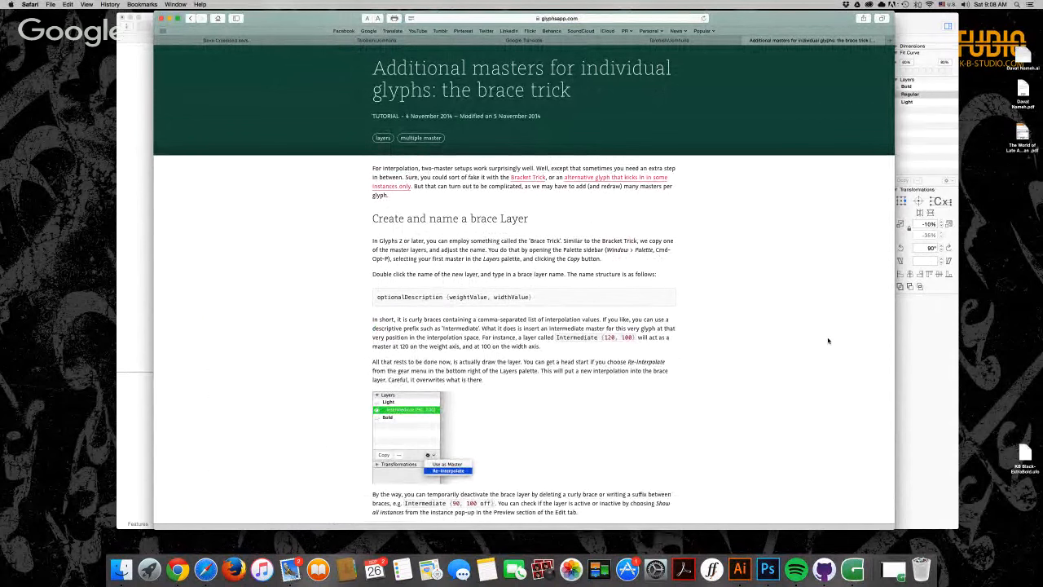
- Read the brace trick tutorial's lowercase e example, comparing the weight interpolation with and without the intermediate master
scroll(828, 341, down, 8)
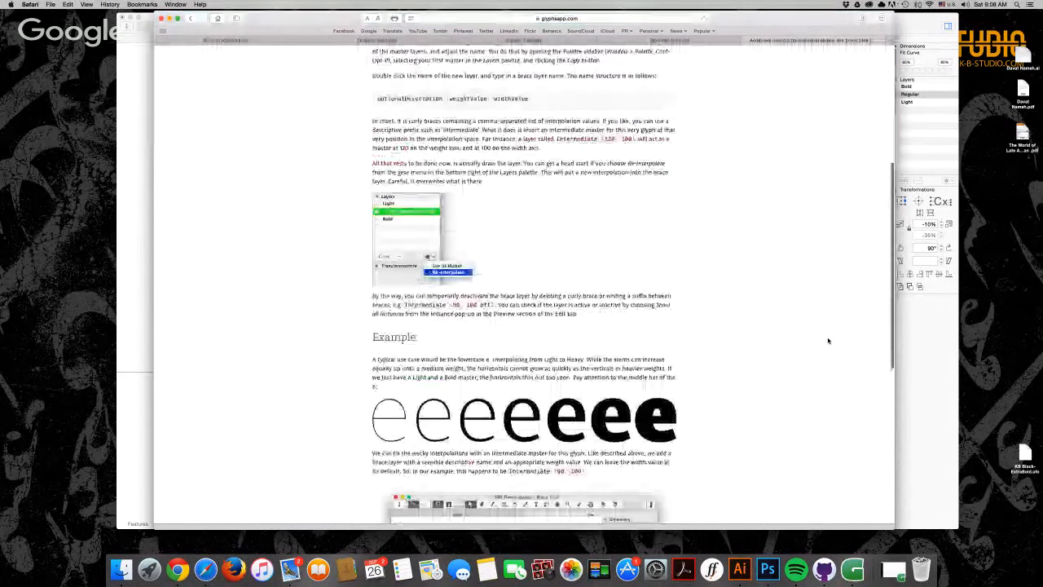
scroll(827, 341, down, 2)
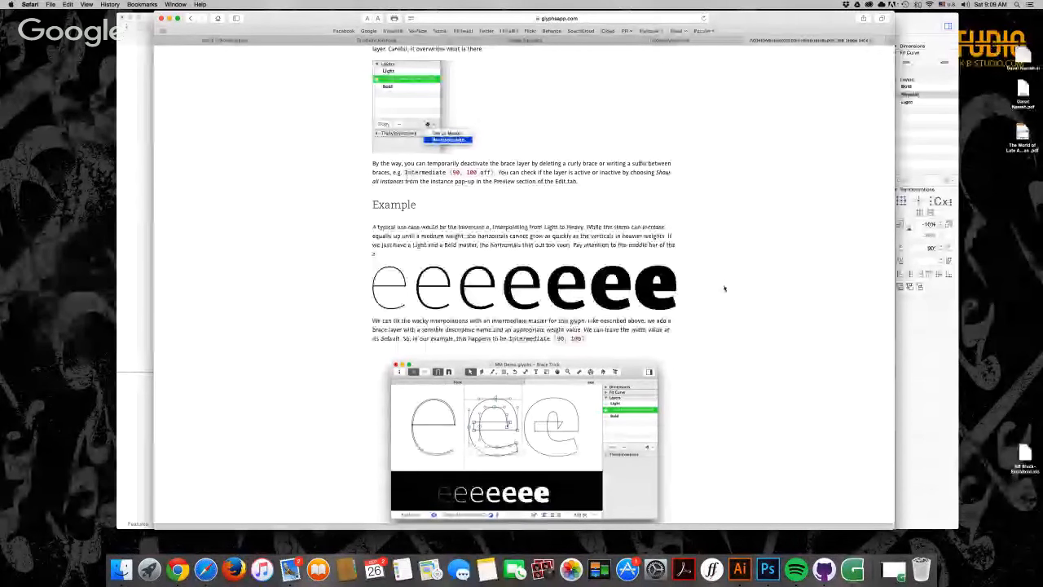
scroll(722, 288, down, 1)
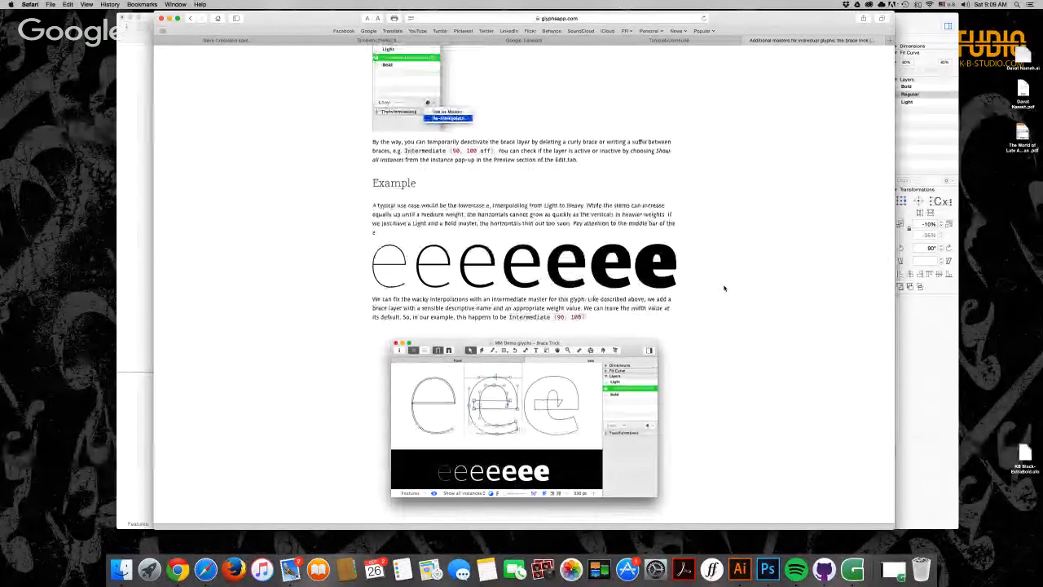
scroll(723, 288, down, 5)
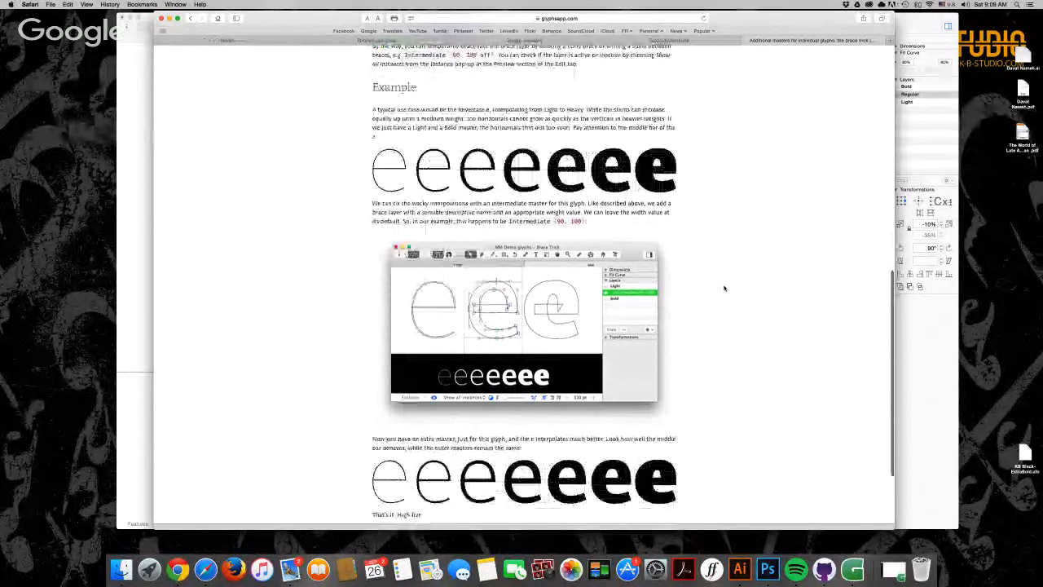
scroll(724, 288, down, 1)
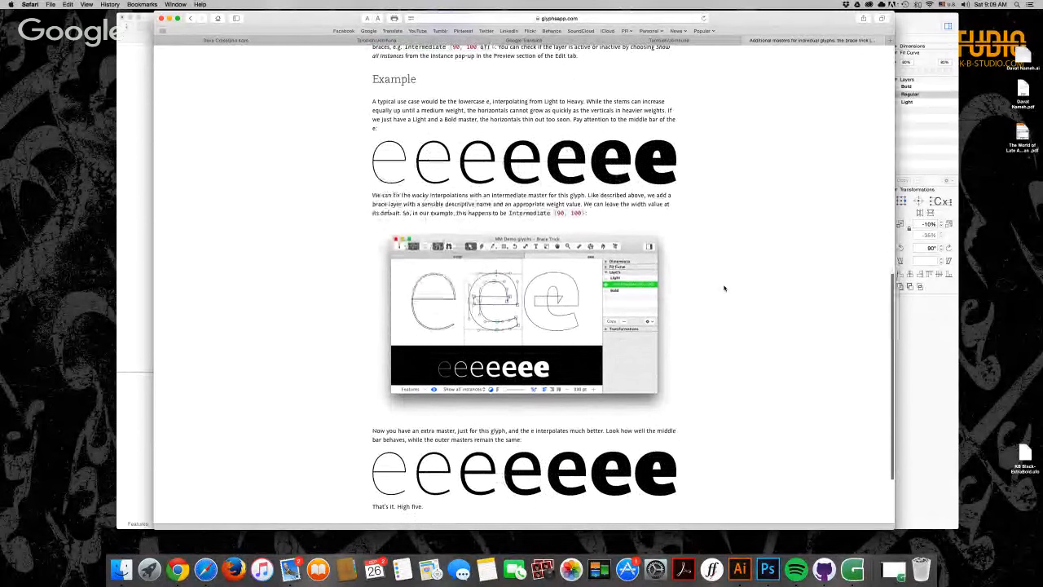
scroll(723, 288, down, 4)
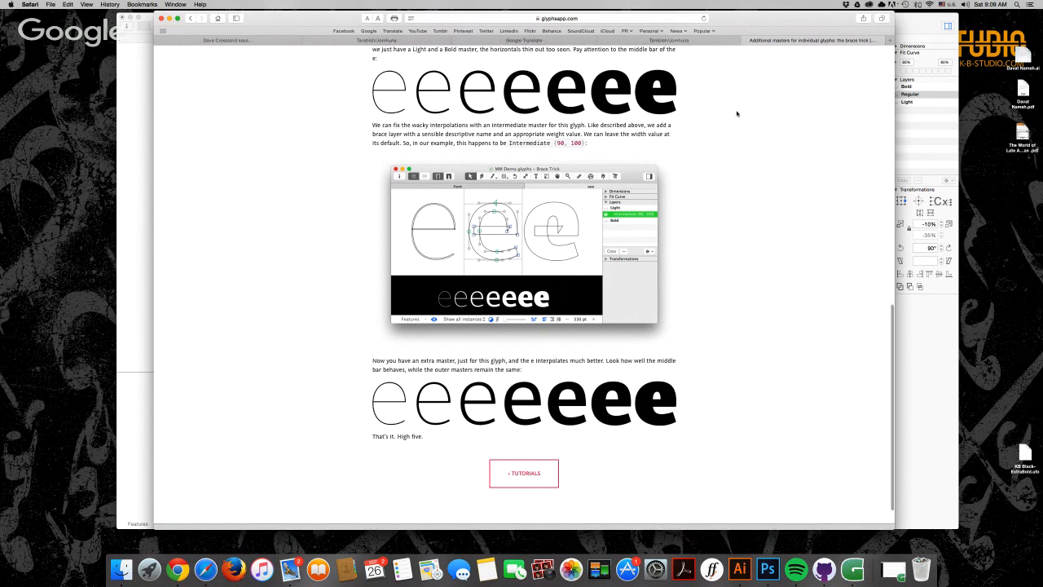
drag(748, 20, 748, 19)
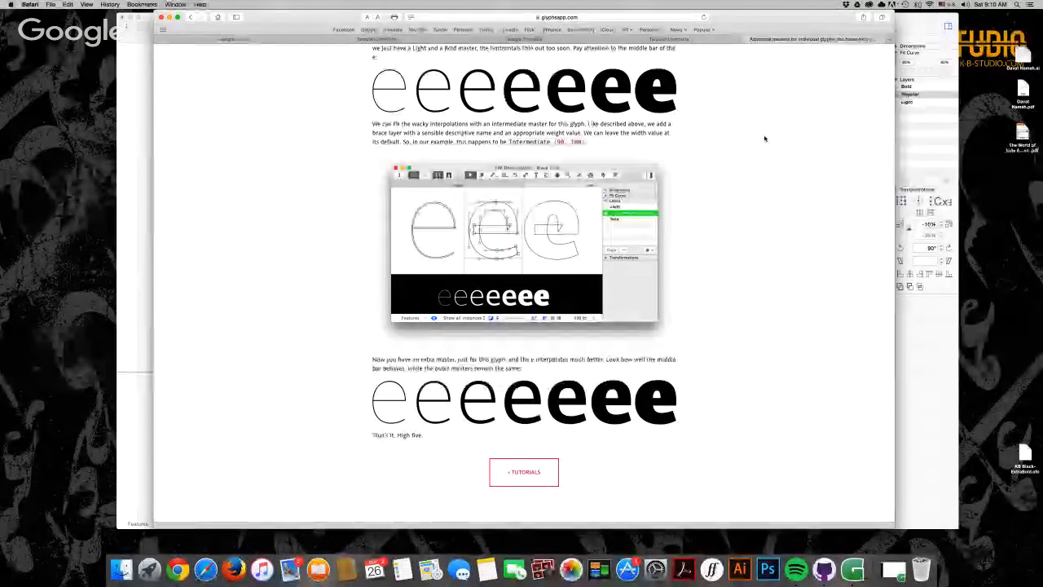
scroll(764, 138, up, 1)
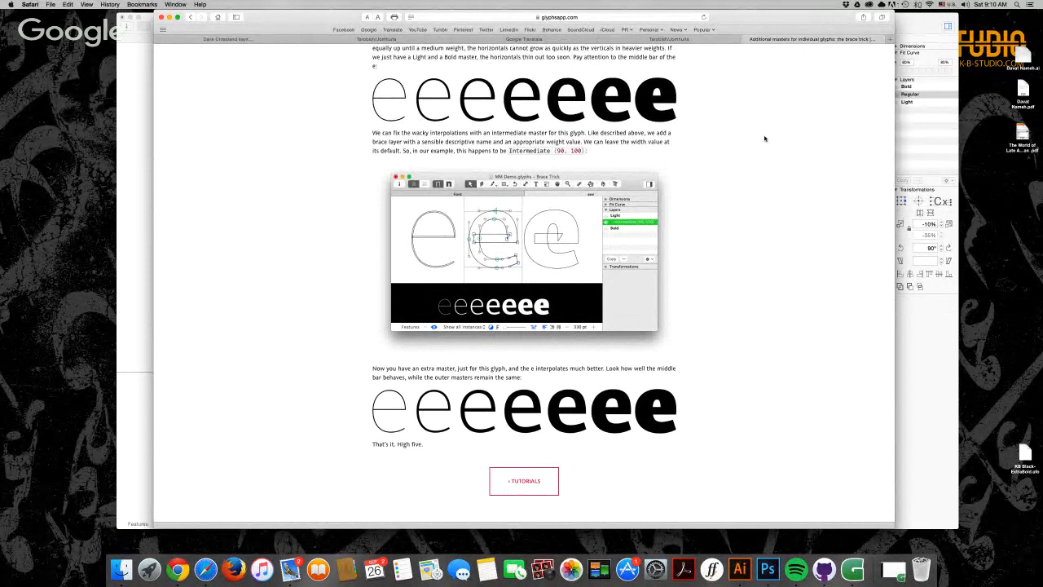
- Return to the Google+ page, minimize the Glyphs font window, and move the browser windows so the video call is in front
click(271, 42)
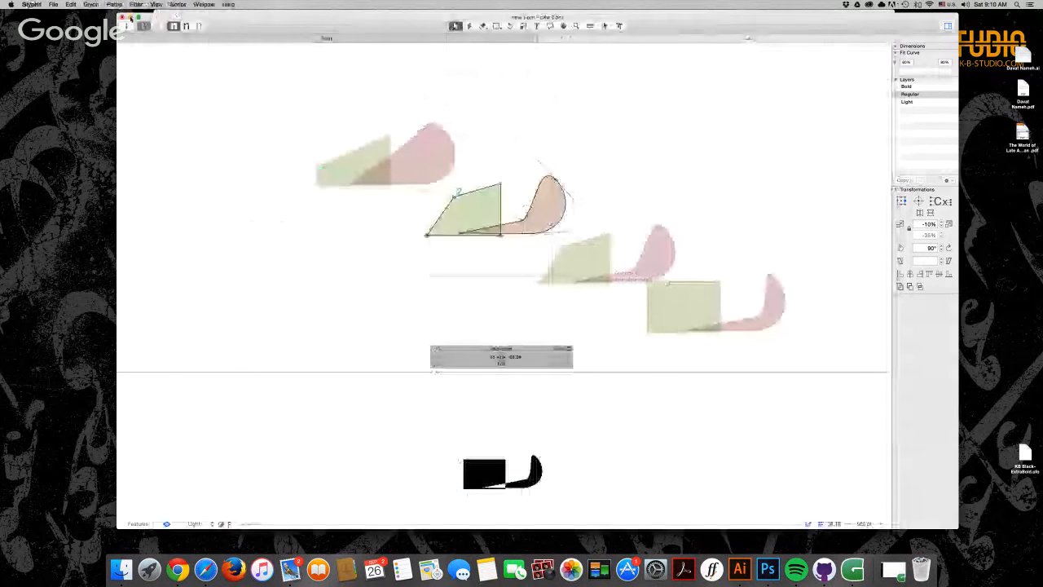
click(130, 18)
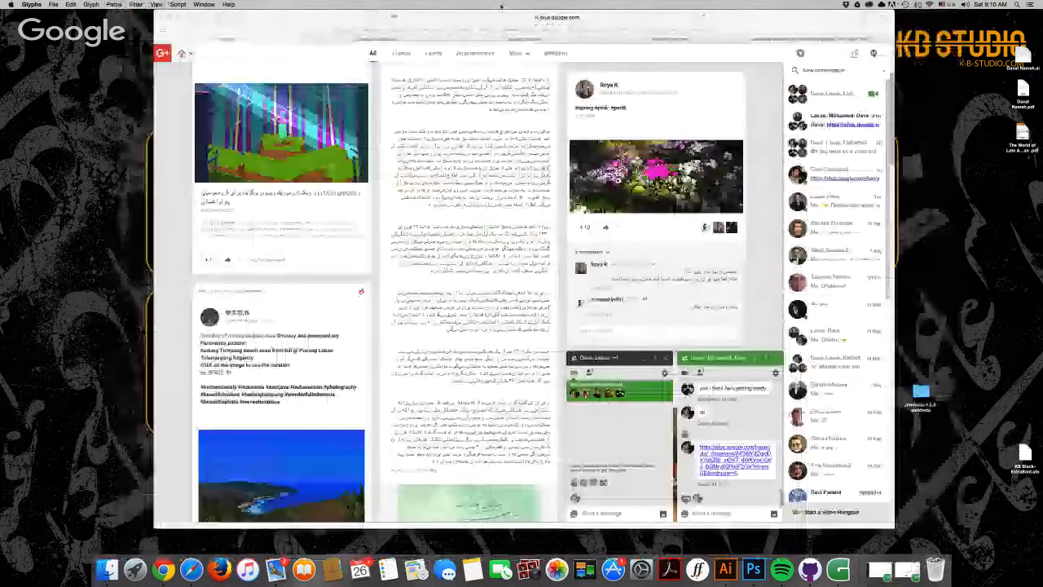
click(420, 440)
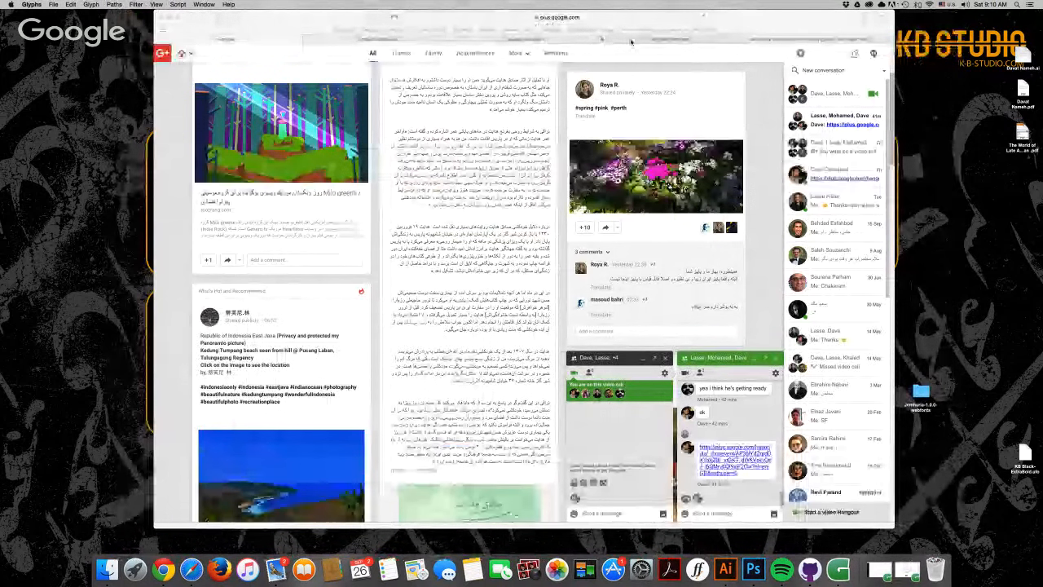
drag(666, 22, 733, 132)
drag(707, 87, 708, 23)
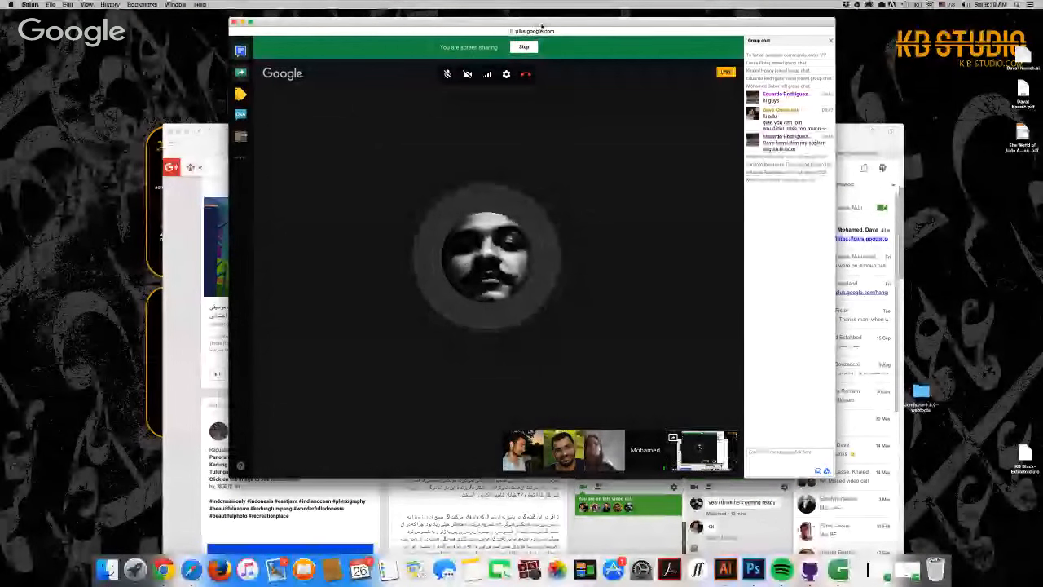
drag(539, 27, 540, 39)
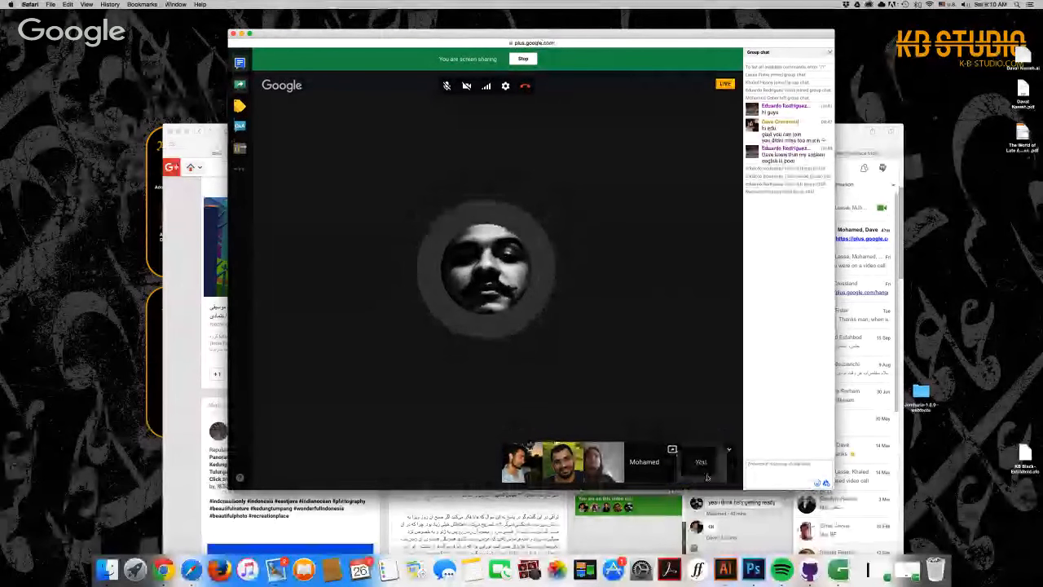
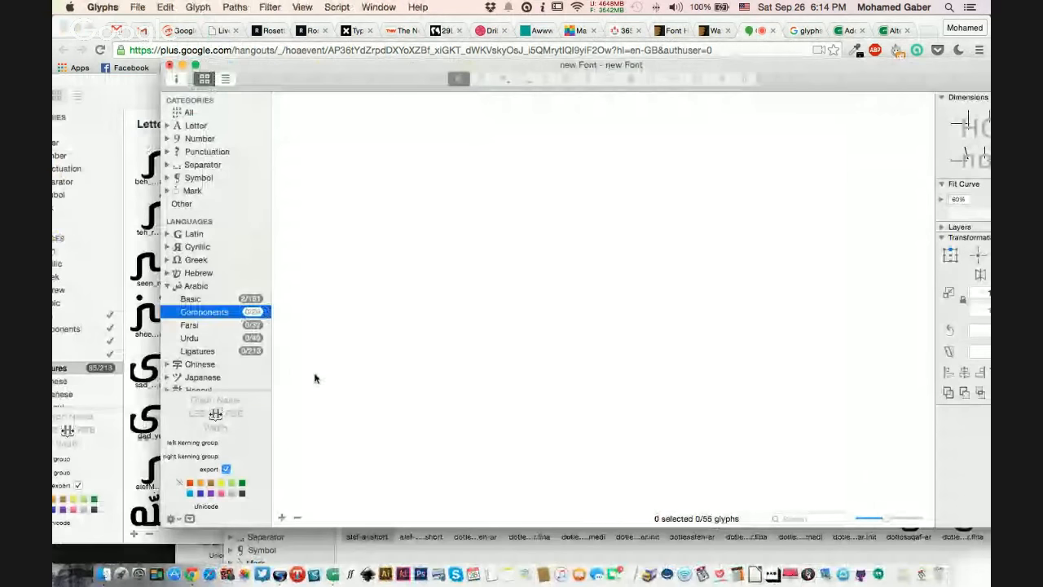
- Show the list of missing glyphs for the Arabic Components category in the new font
click(248, 312)
click(237, 313)
click(237, 313)
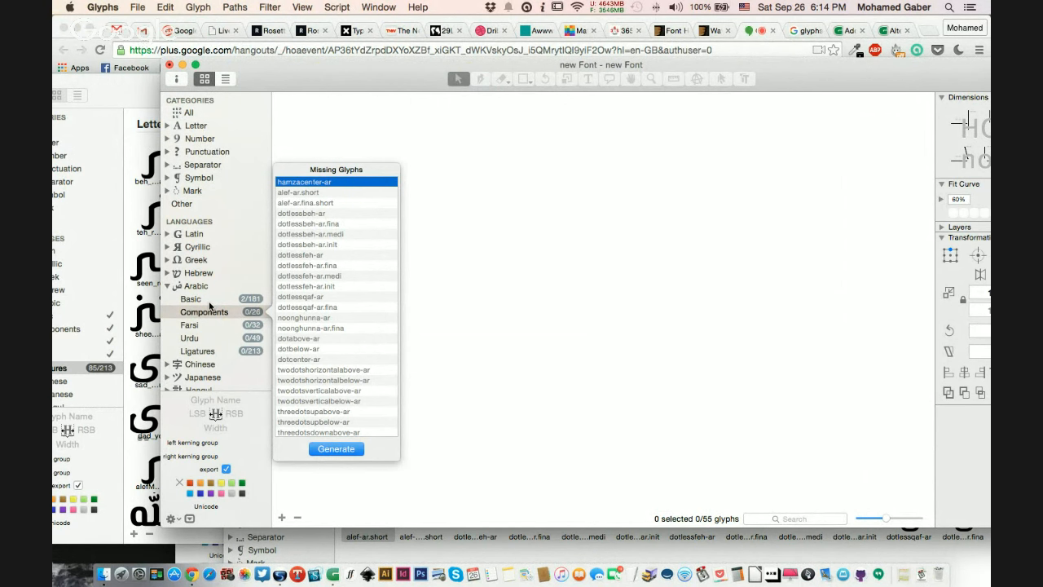
click(210, 313)
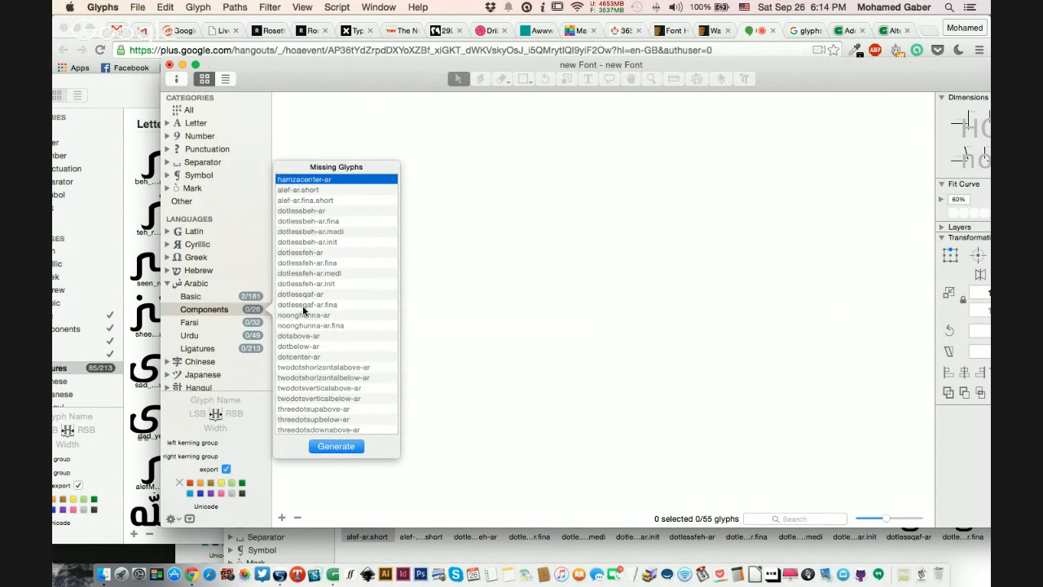
- Examine the missing Arabic component glyphs, including hamzacenter-ar, the short alefs and the dotlessbeh, dotlessfeh and dotlessqaf forms
scroll(302, 307, down, 2)
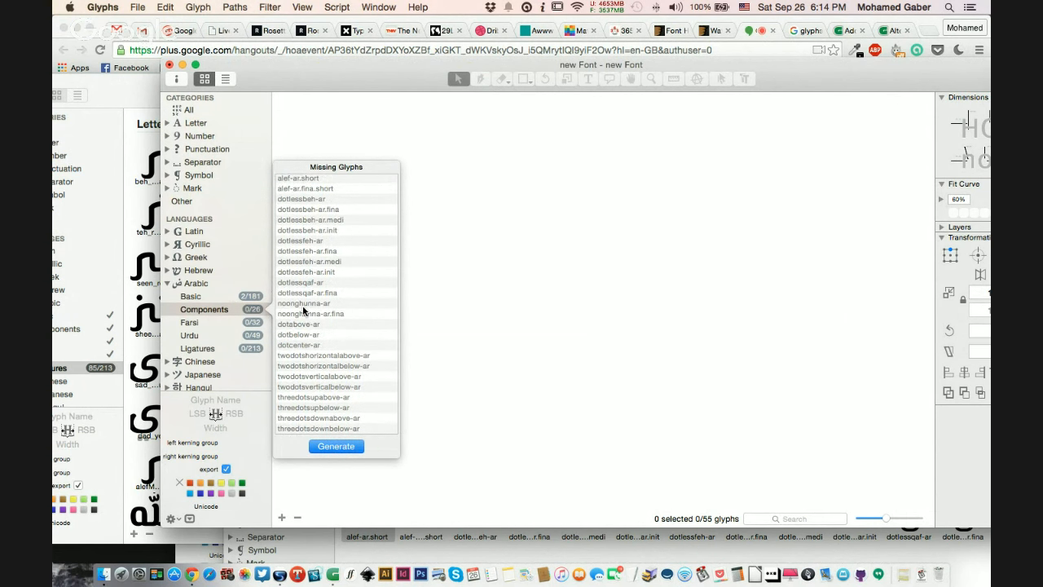
scroll(302, 311, up, 1)
click(293, 180)
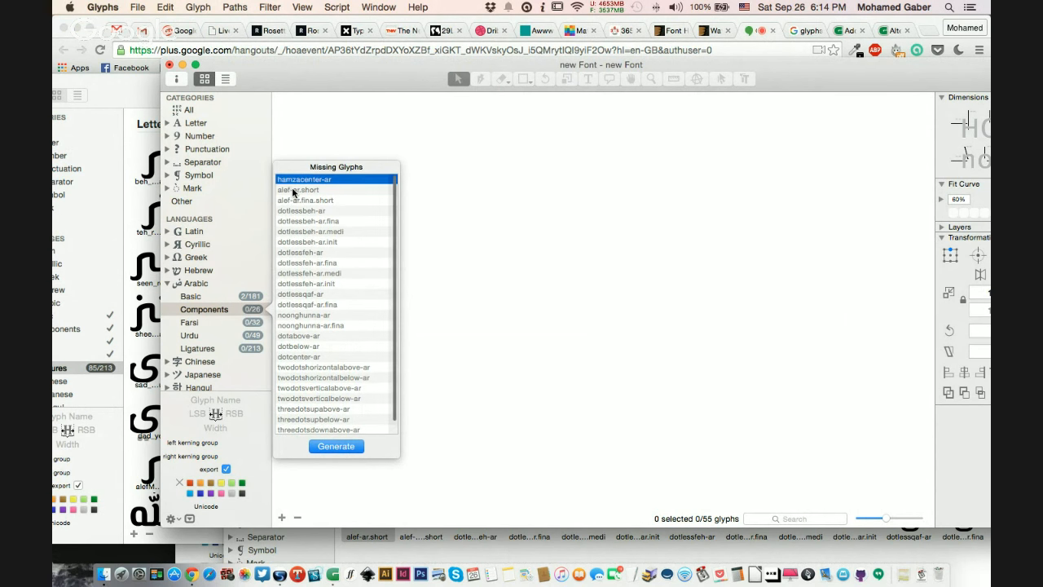
click(293, 190)
click(295, 200)
click(297, 211)
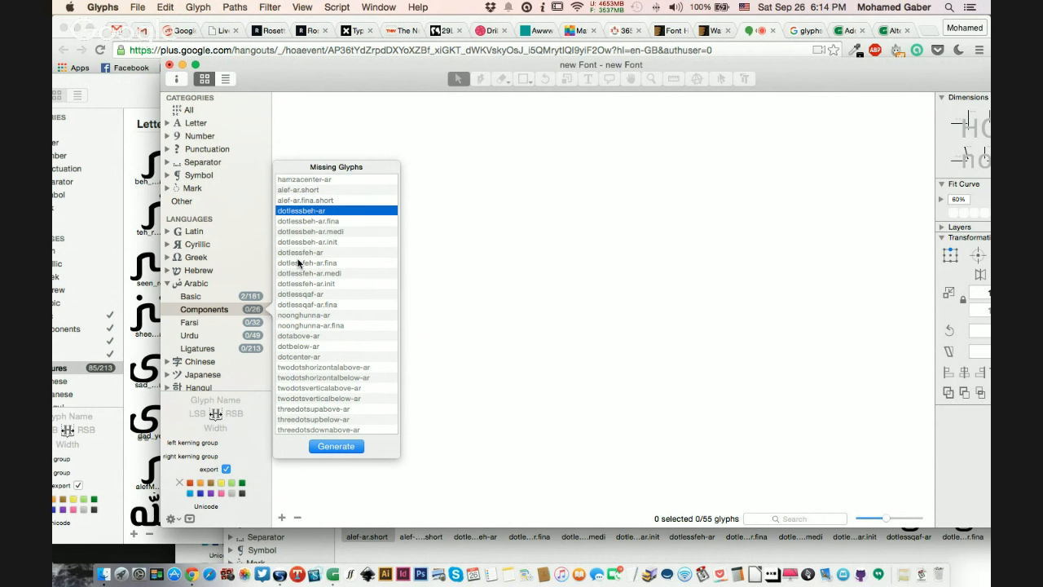
scroll(300, 262, down, 1)
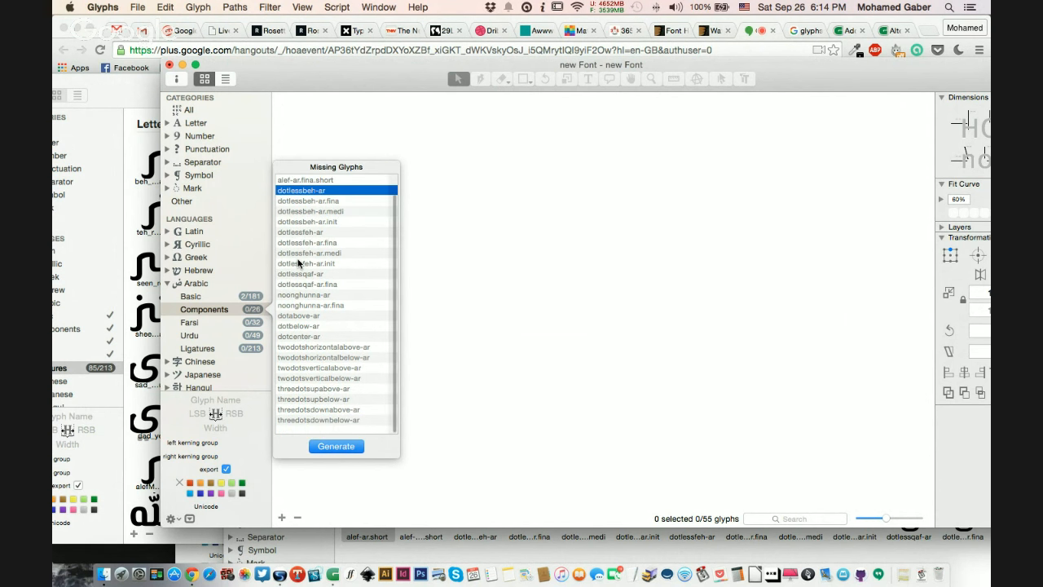
scroll(303, 247, up, 1)
- Generate the missing component glyphs dotlessbeh-ar.fina, dotlessbeh-ar.medi and dotlessbeh-ar.init
click(310, 221)
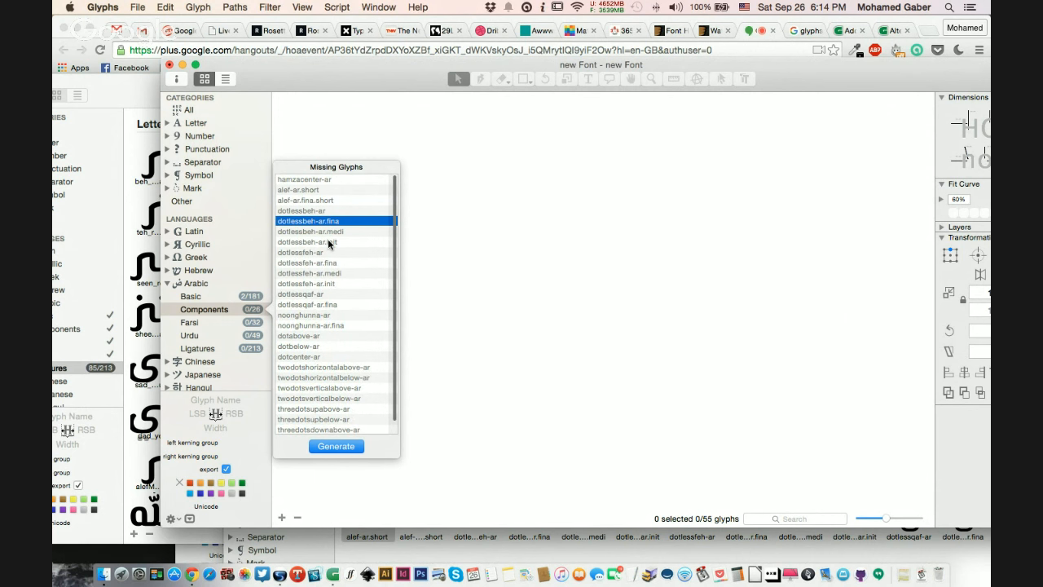
super+click(329, 242)
super+click(339, 232)
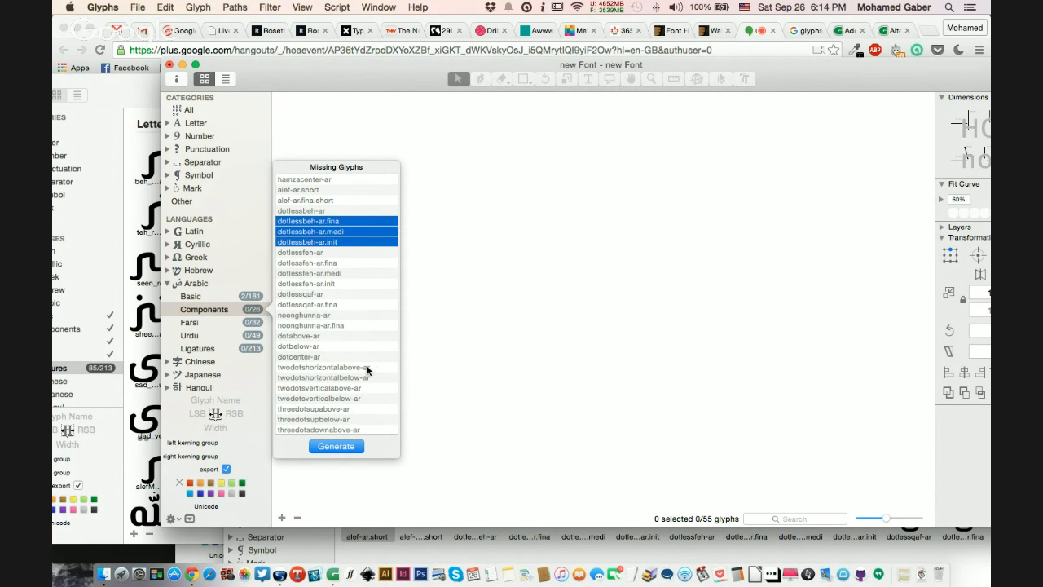
click(357, 447)
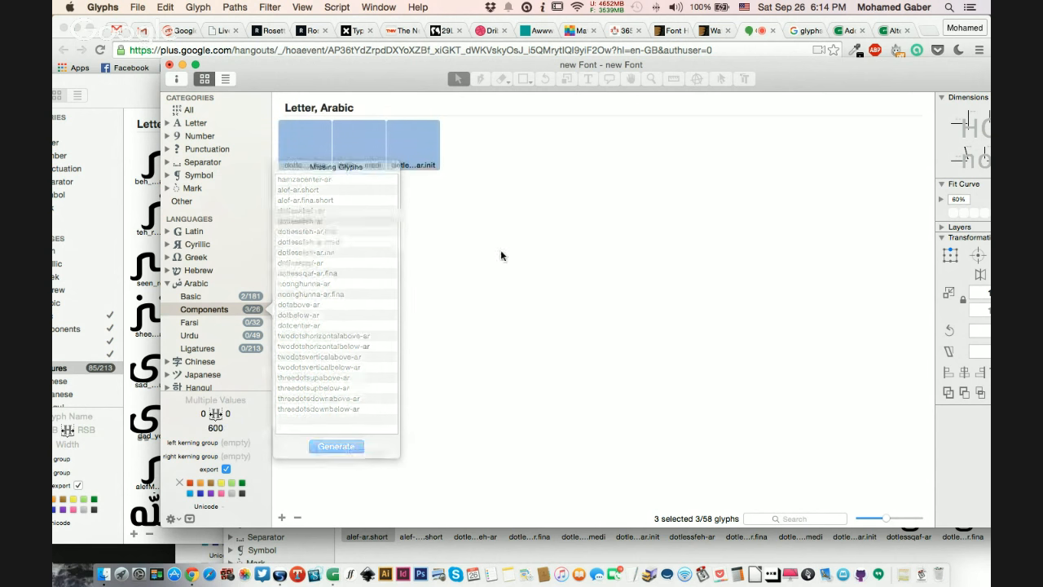
- Open dotlessbeh-ar.fina for editing and draw a closed, straight-sided beh bowl with two raised ends on the baseline using the Pen tool
click(312, 148)
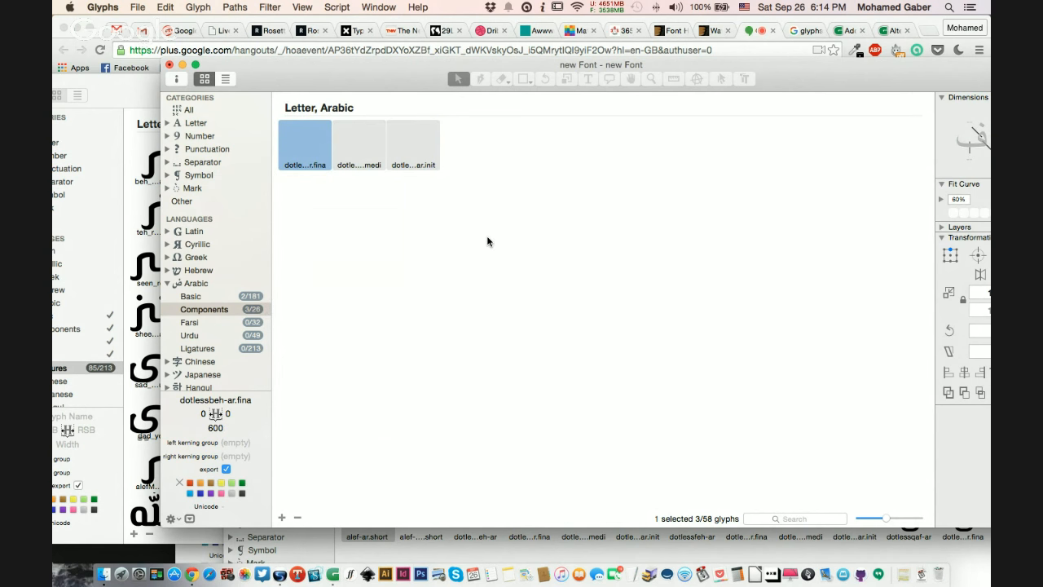
key(Return)
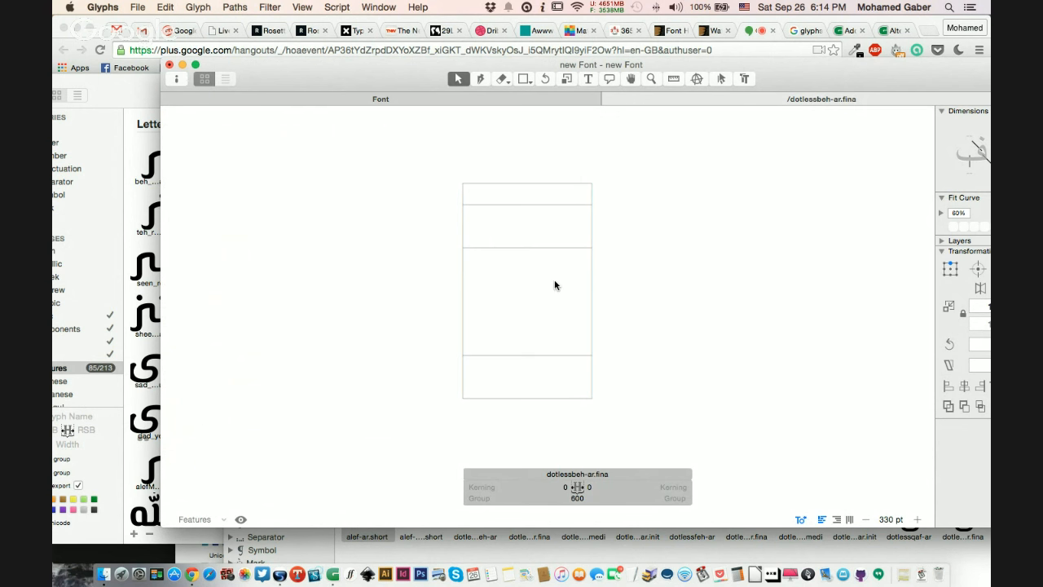
key(p)
click(560, 317)
click(585, 314)
click(585, 355)
click(468, 355)
click(473, 324)
click(492, 327)
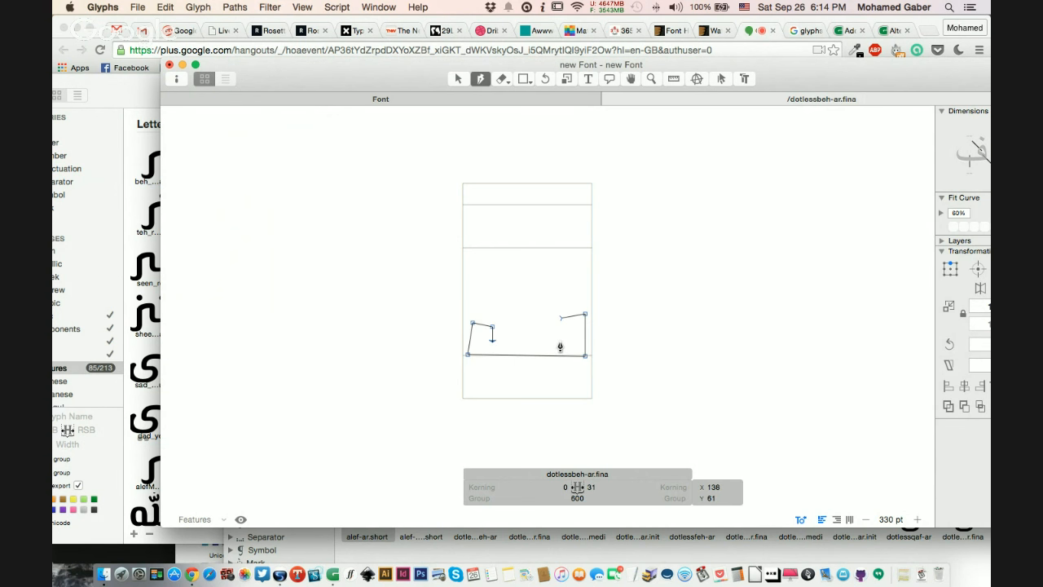
click(558, 340)
click(561, 317)
- Draw a small closed four-sided connecting stroke overlapping the bowl's right end and extending about 48 units past the glyph's right edge
click(602, 334)
click(572, 340)
click(572, 354)
click(603, 354)
click(602, 334)
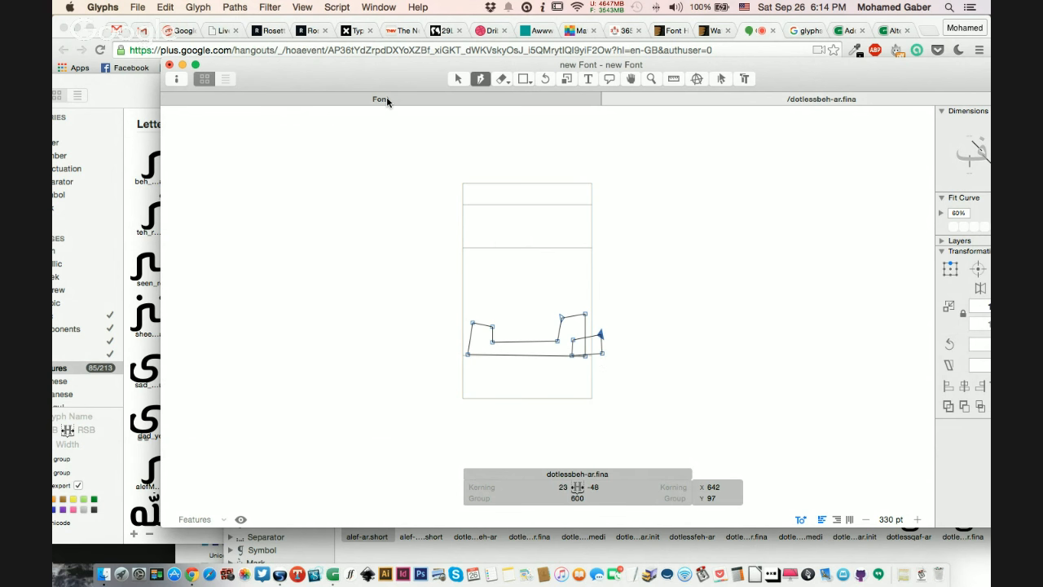
- Generate the missing Arabic Basic glyphs beh-ar, beh-ar.fina, beh-ar.medi and beh-ar.init
click(386, 99)
click(259, 310)
click(252, 311)
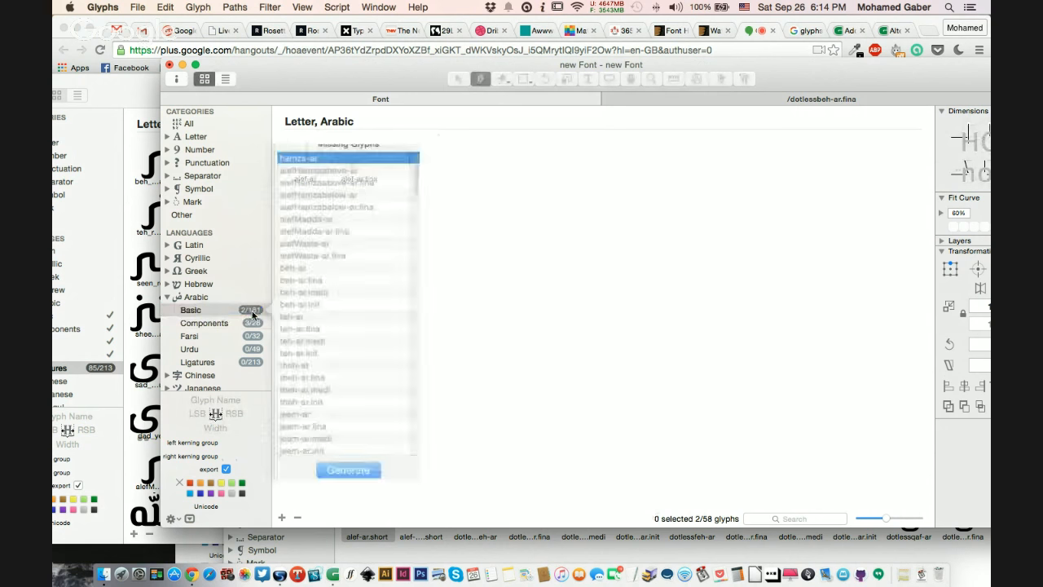
key(b)
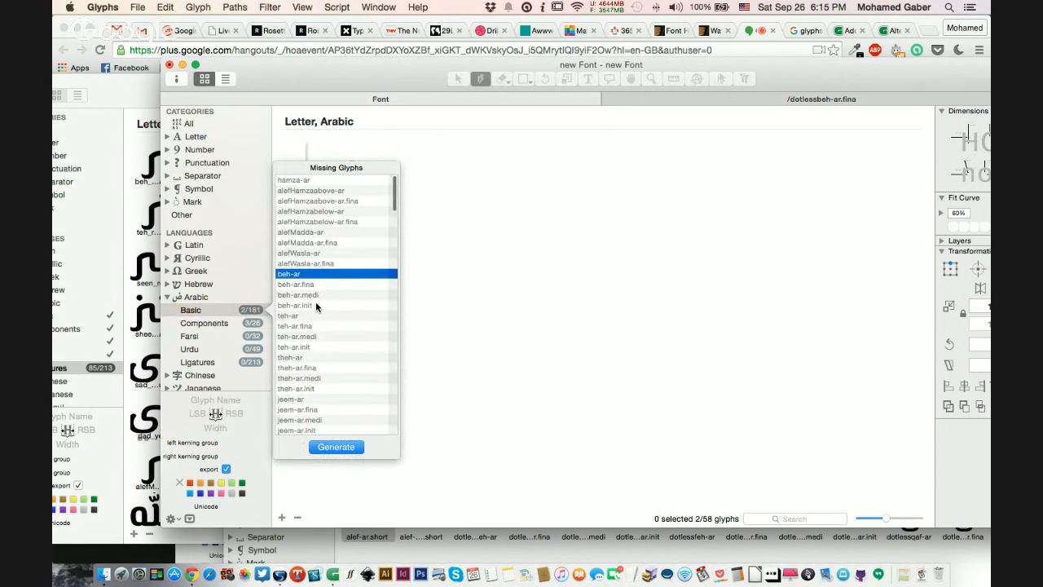
shift+click(316, 306)
click(349, 447)
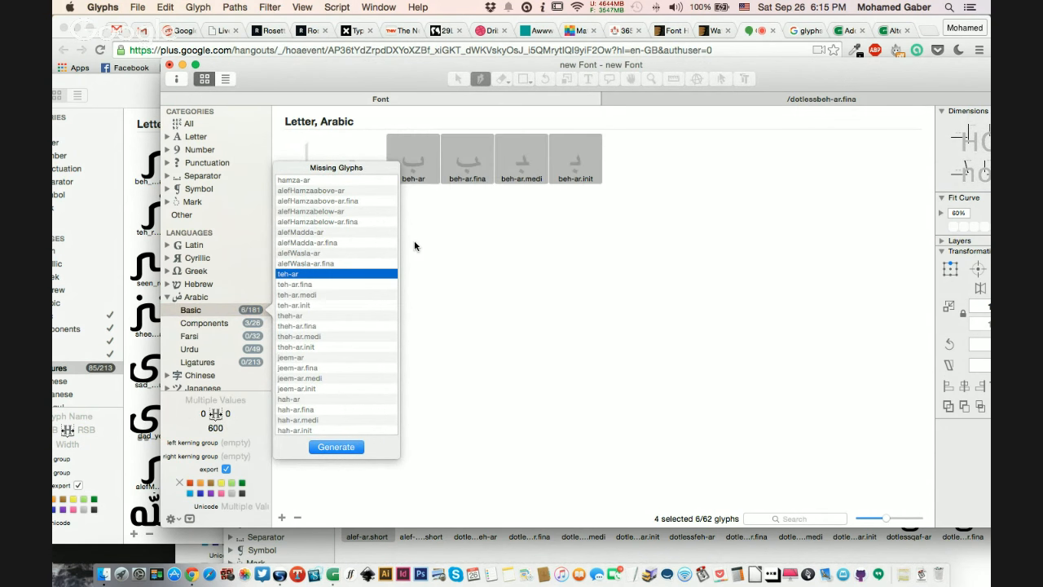
- Open beh-ar.fina for editing and add dotlessbeh-ar.fina to it as a component
click(495, 163)
double_click(477, 163)
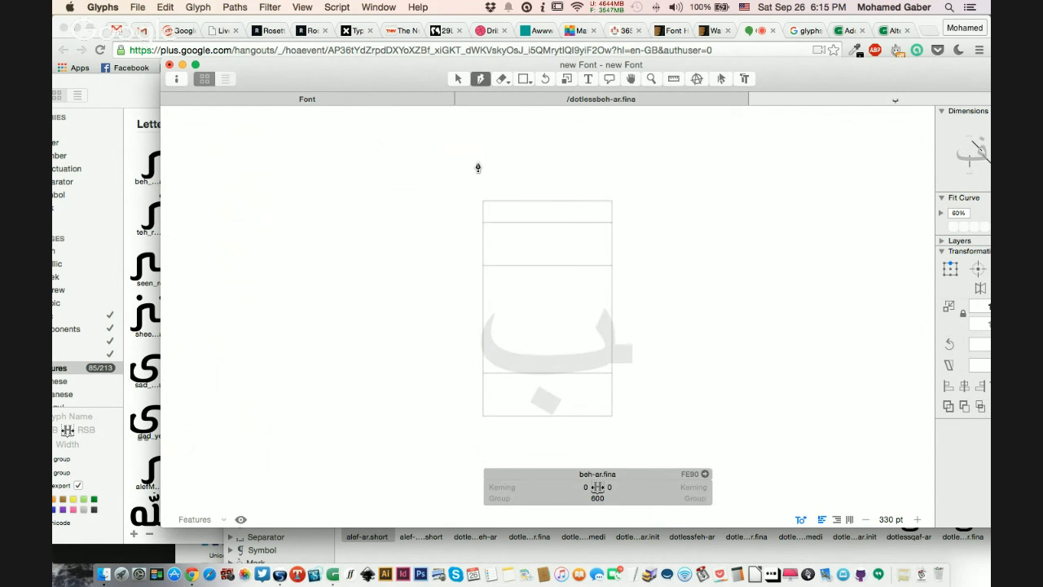
key(super+shift+c)
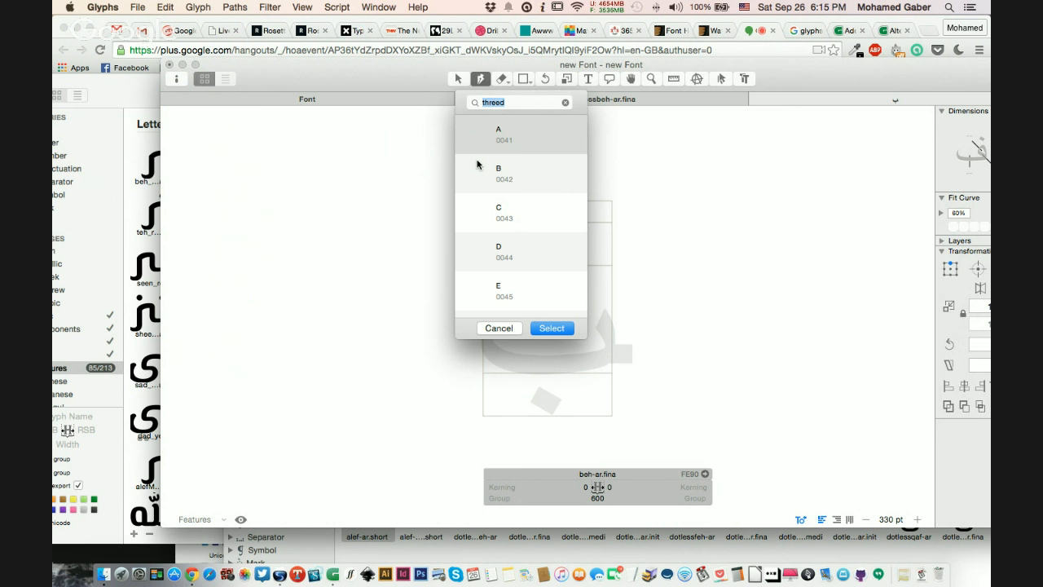
text(dotless)
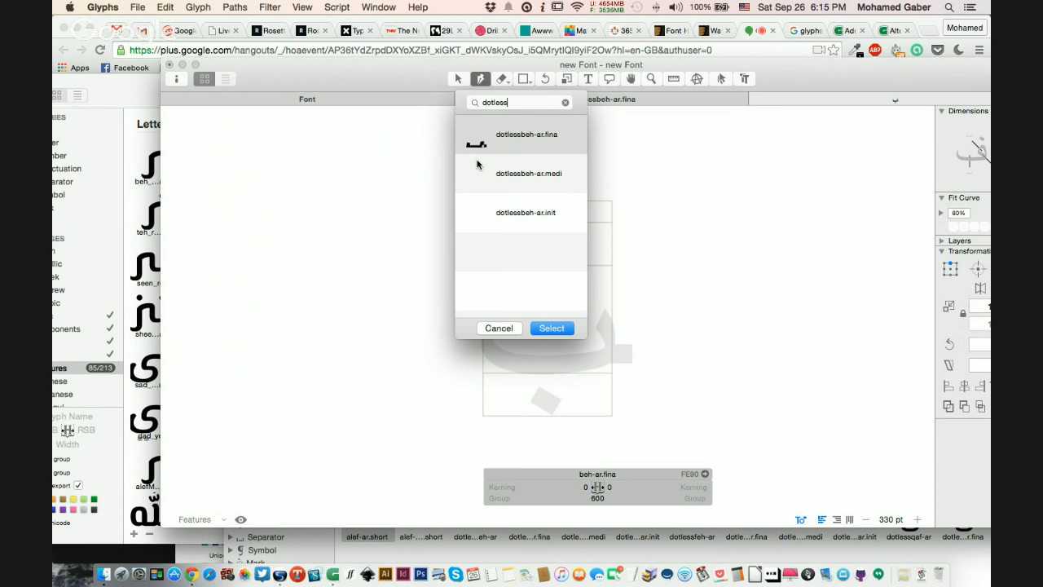
key(Return)
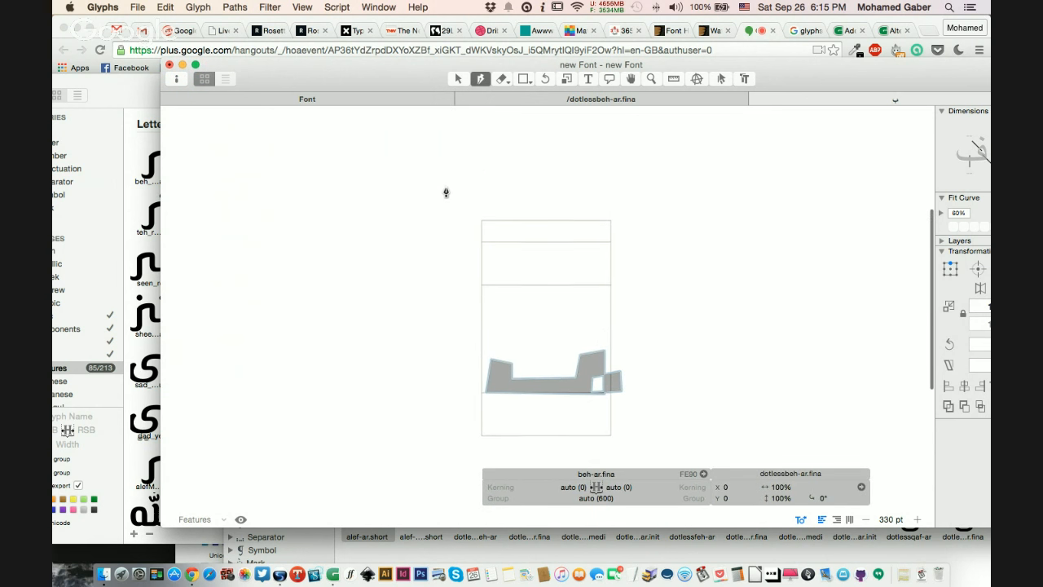
click(465, 206)
key(super+z)
- Try to add a dot-below component to beh-ar.fina by searching the glyphs for "dotbel"
key(shift+super+c)
text(do)
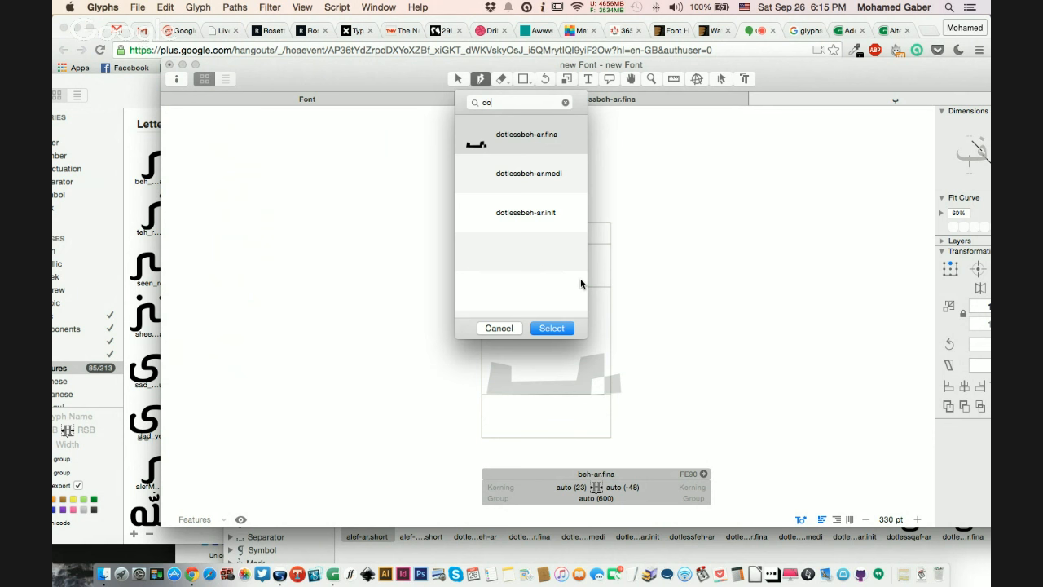
text(ttbel)
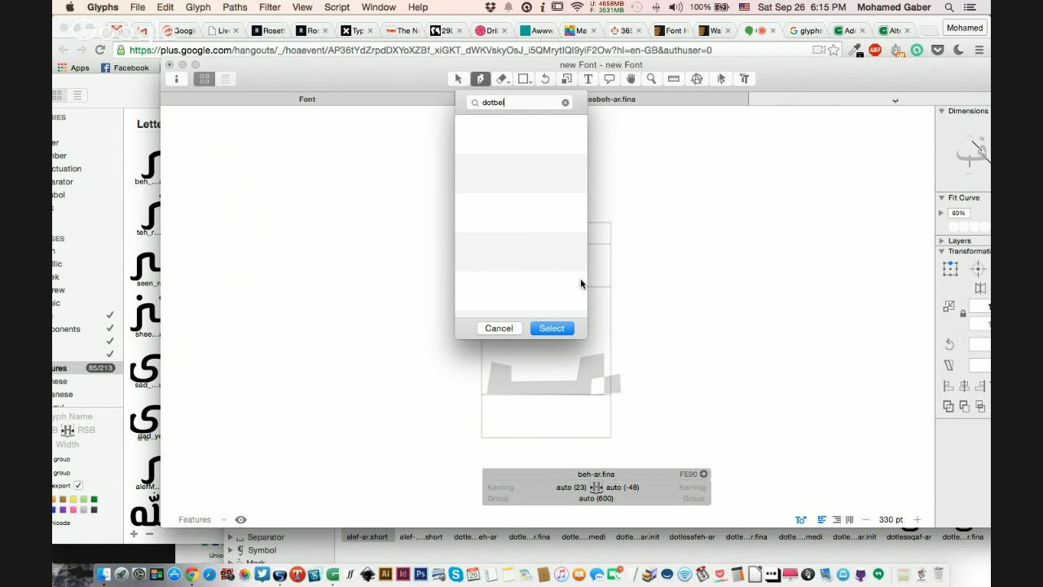
click(501, 329)
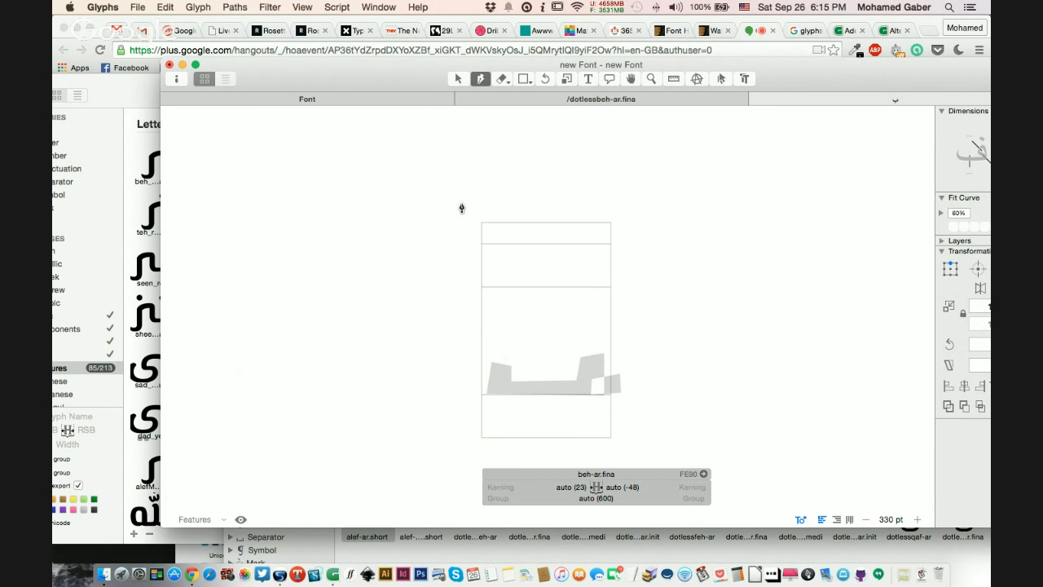
- Go back to the dotlessbeh-ar.fina drawing and add its top and bottom anchors
click(389, 100)
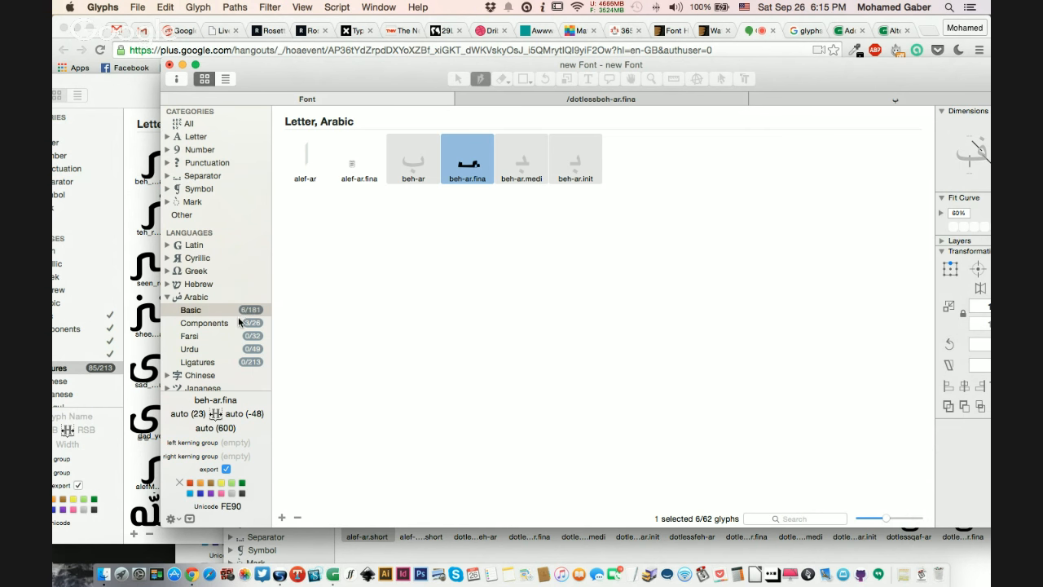
double_click(446, 154)
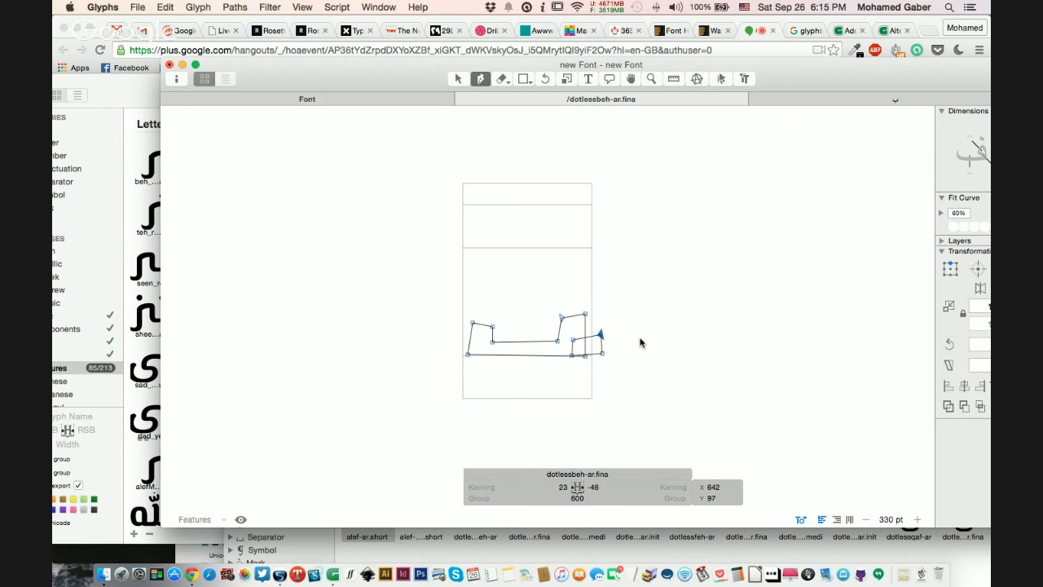
scroll(640, 342, up, 3)
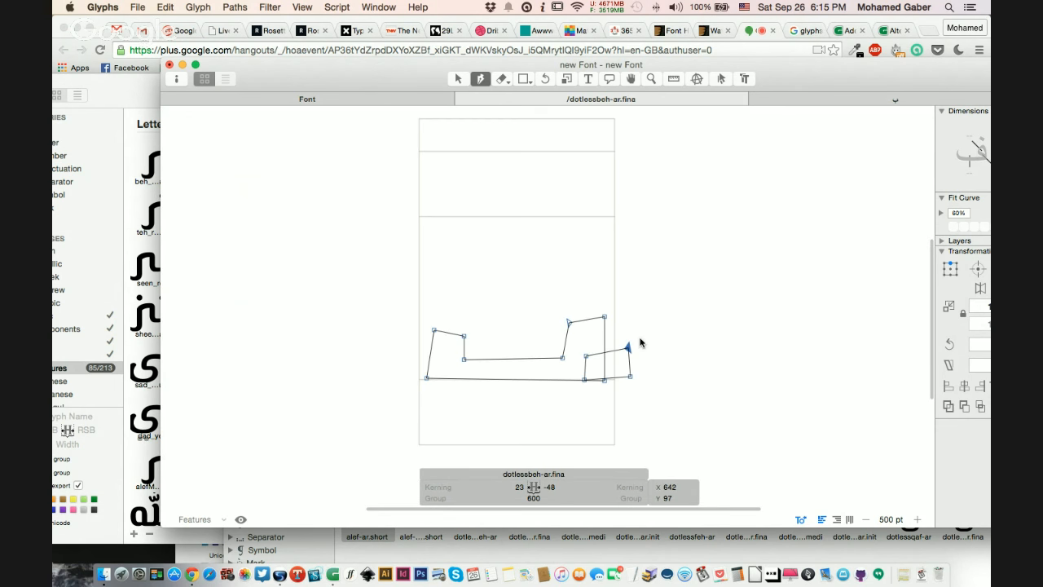
scroll(640, 342, up, 3)
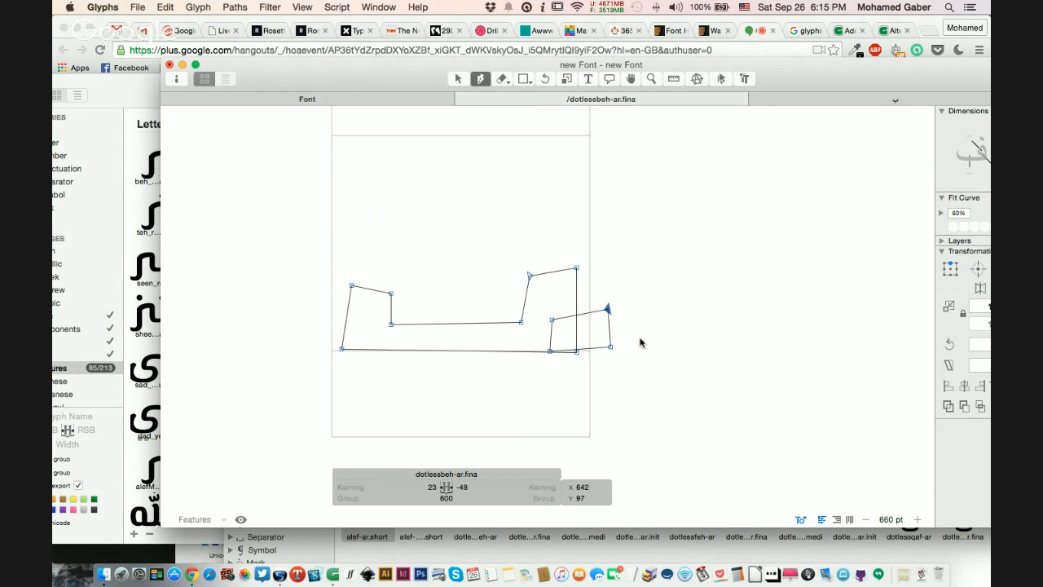
key(v)
click(460, 352)
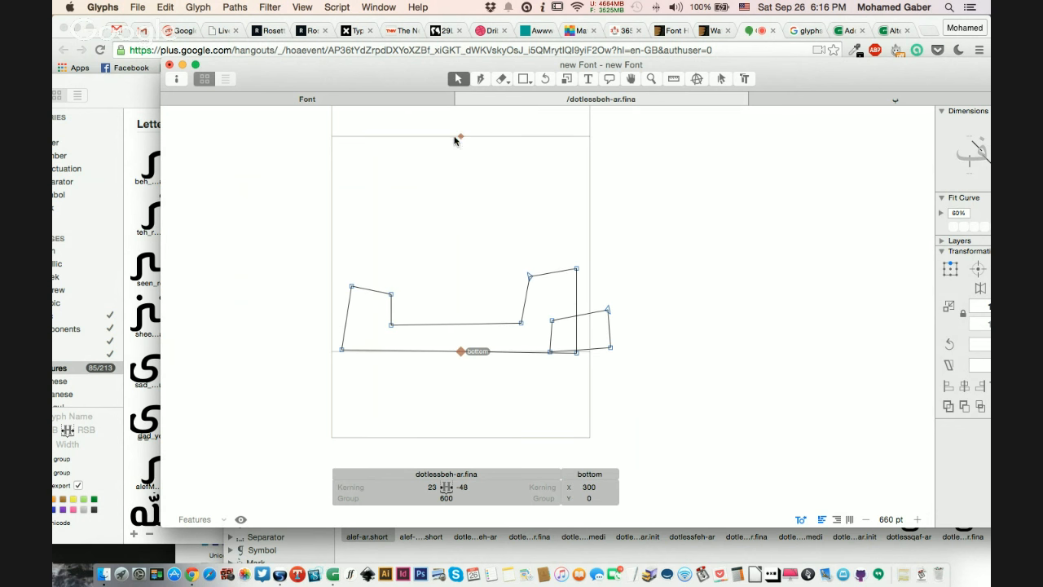
- Set the Y position of the bottom anchor in dotlessbeh-ar.fina to -60
click(460, 137)
click(463, 349)
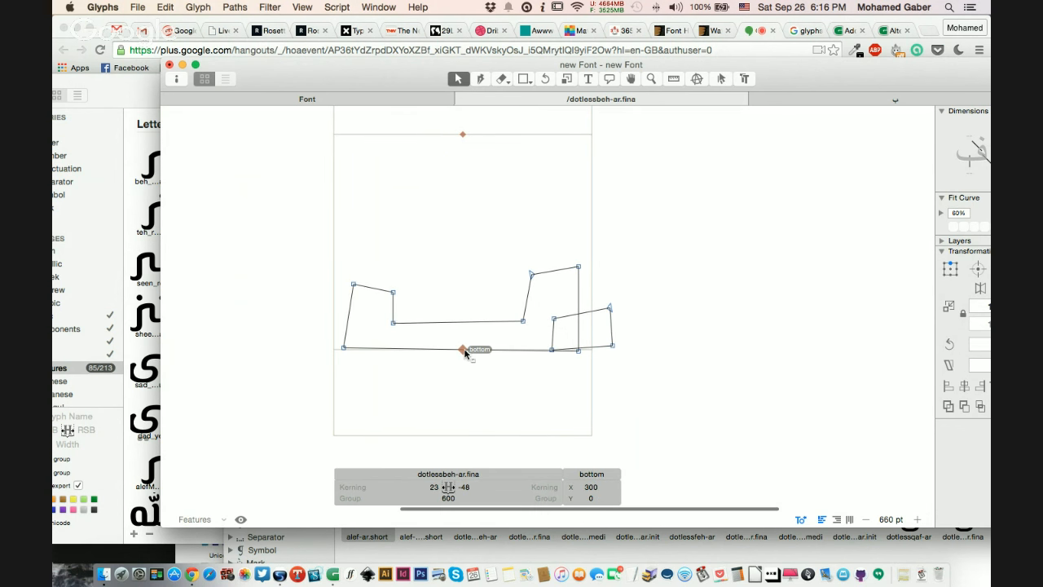
click(463, 133)
click(465, 354)
click(464, 350)
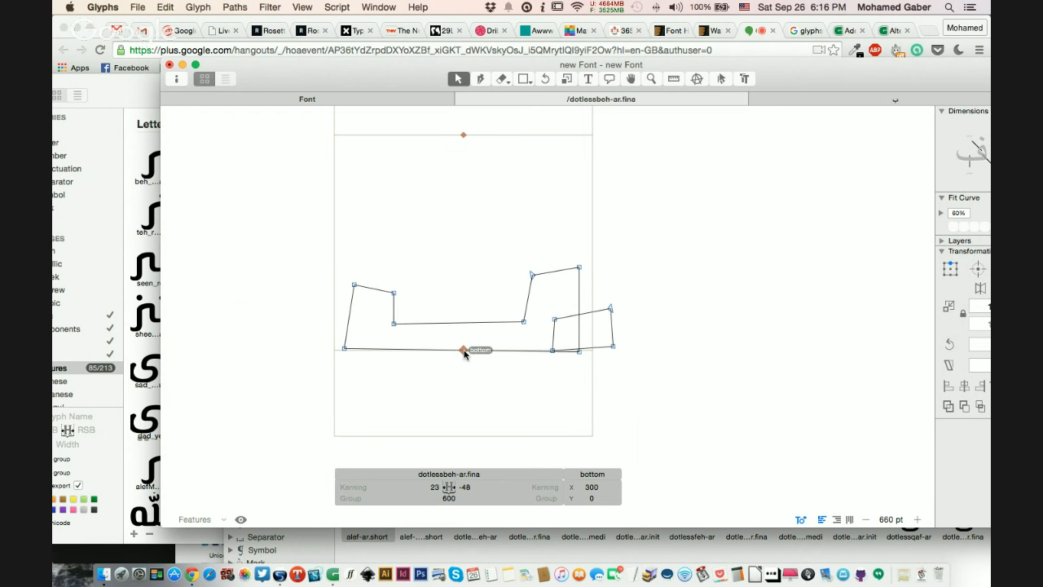
scroll(465, 352, up, 1)
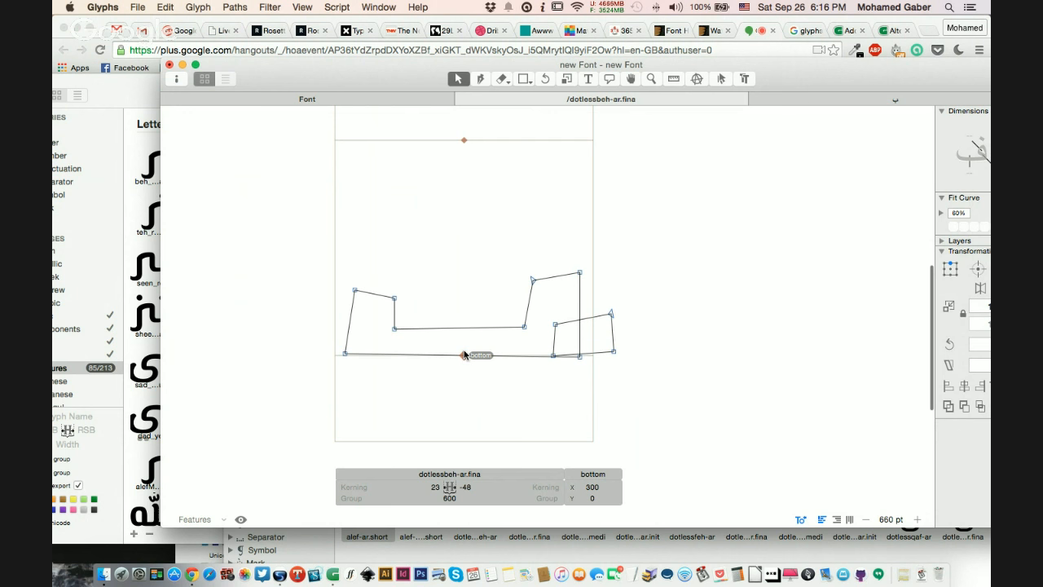
click(590, 499)
text(0)
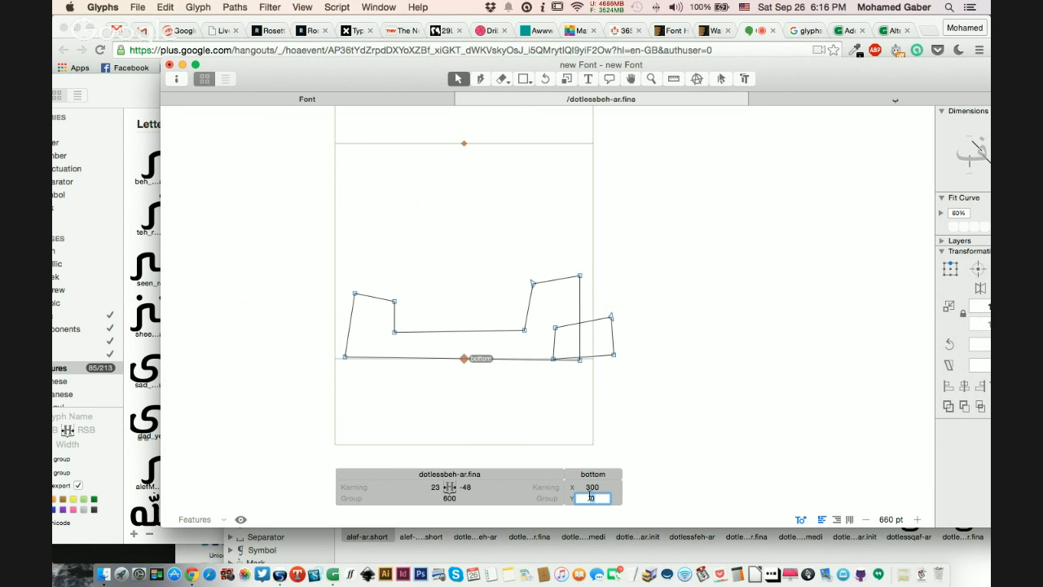
key(Return)
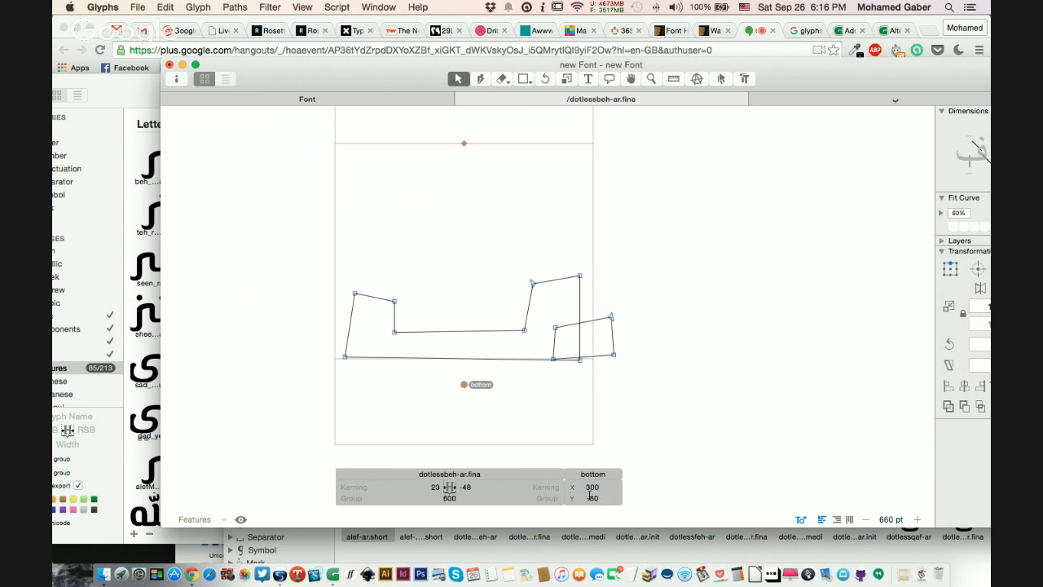
- Set the Y position of the top anchor in dotlessbeh-ar.fina to 300
click(464, 144)
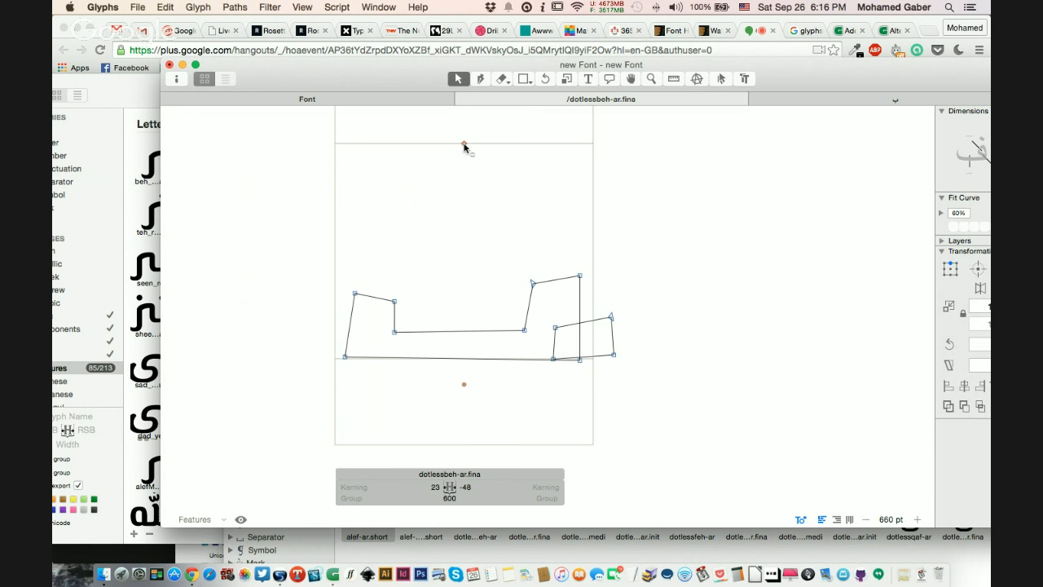
click(593, 497)
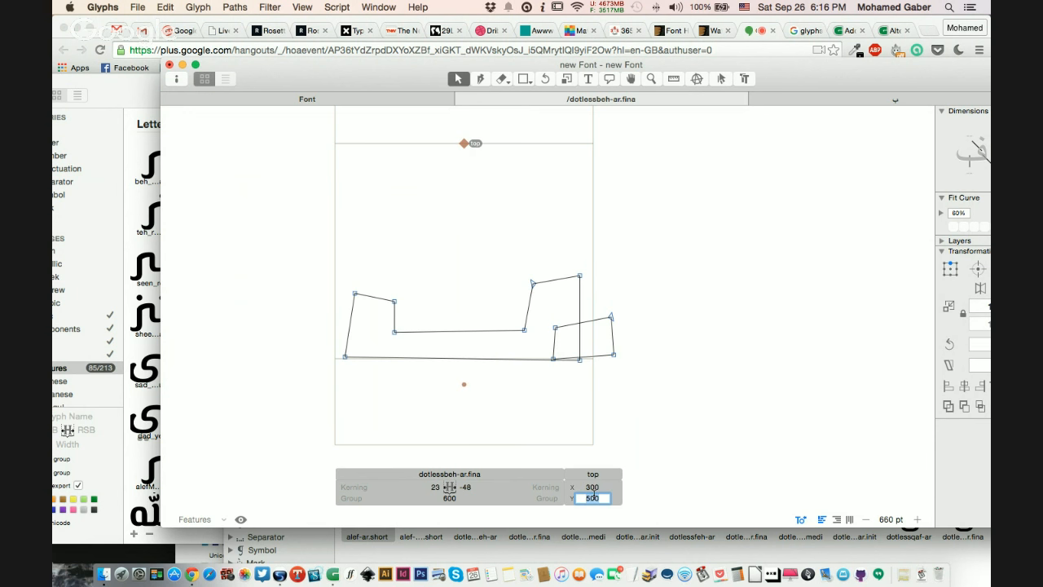
text(300)
key(Return)
click(466, 210)
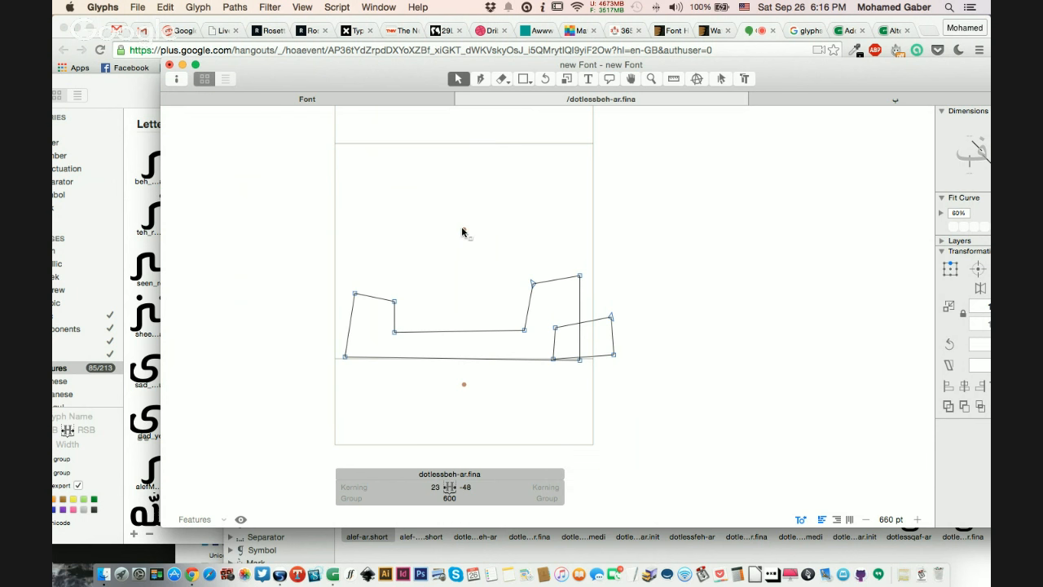
click(463, 230)
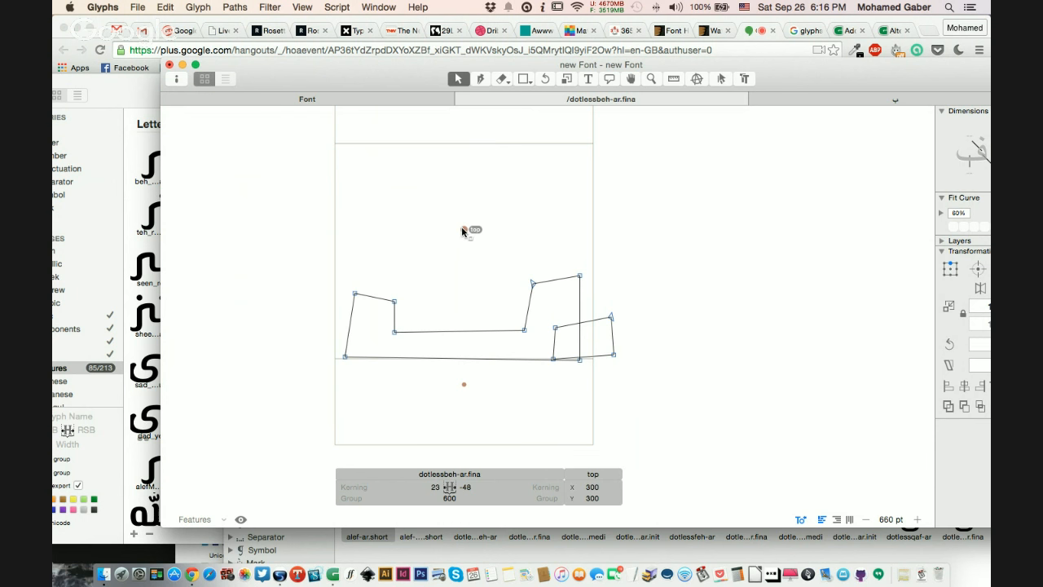
- Generate the missing Arabic component glyphs dotabove-ar and dotbelow-ar in the font
click(391, 96)
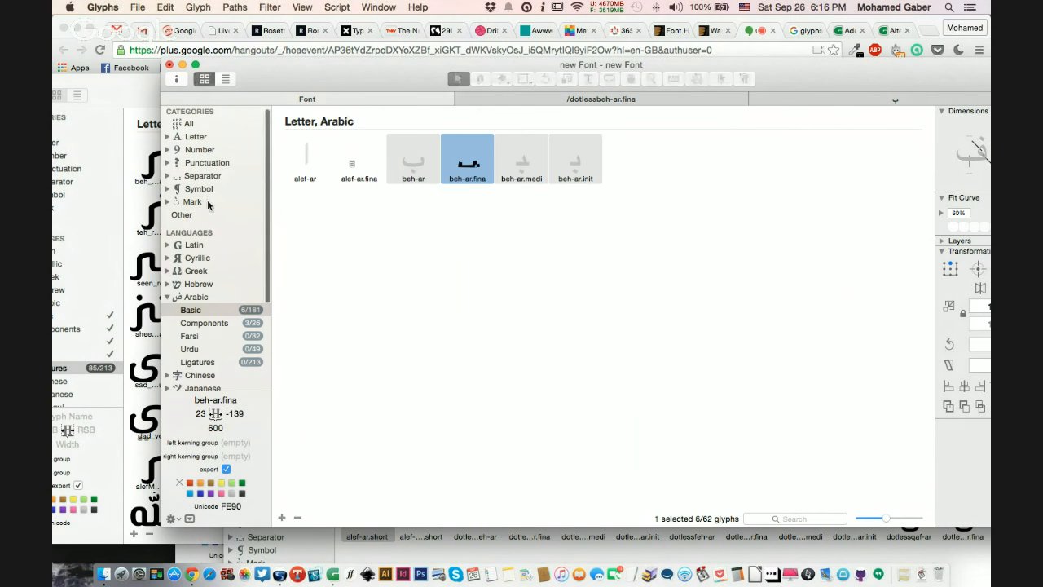
click(205, 202)
click(197, 214)
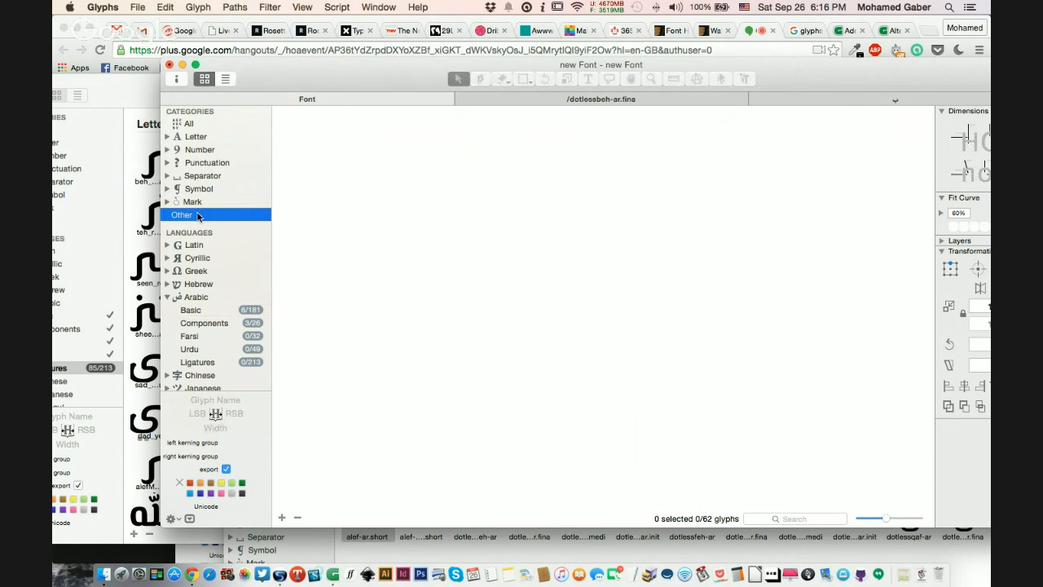
click(211, 324)
mouse_move(211, 323)
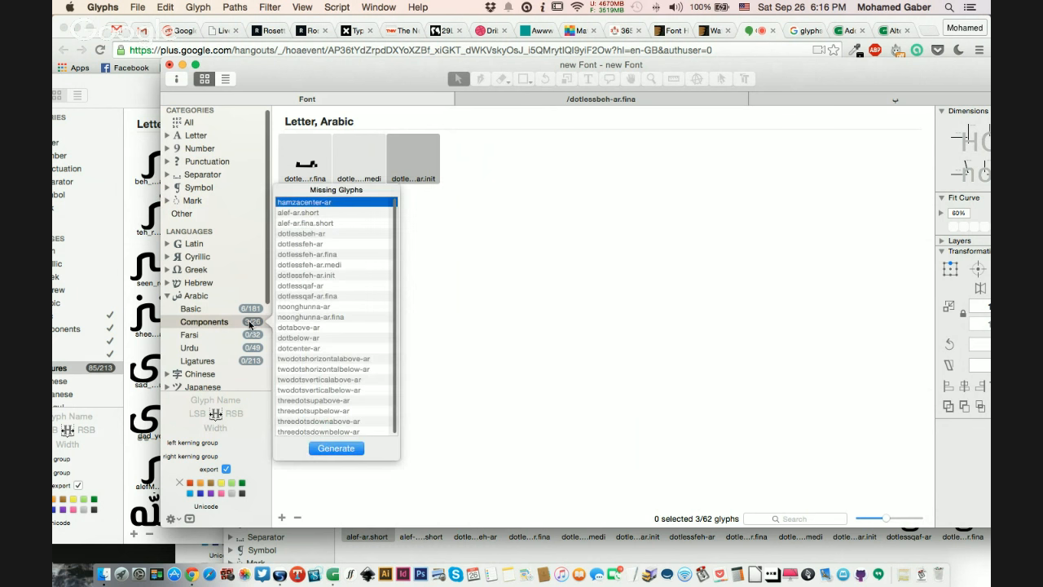
click(315, 327)
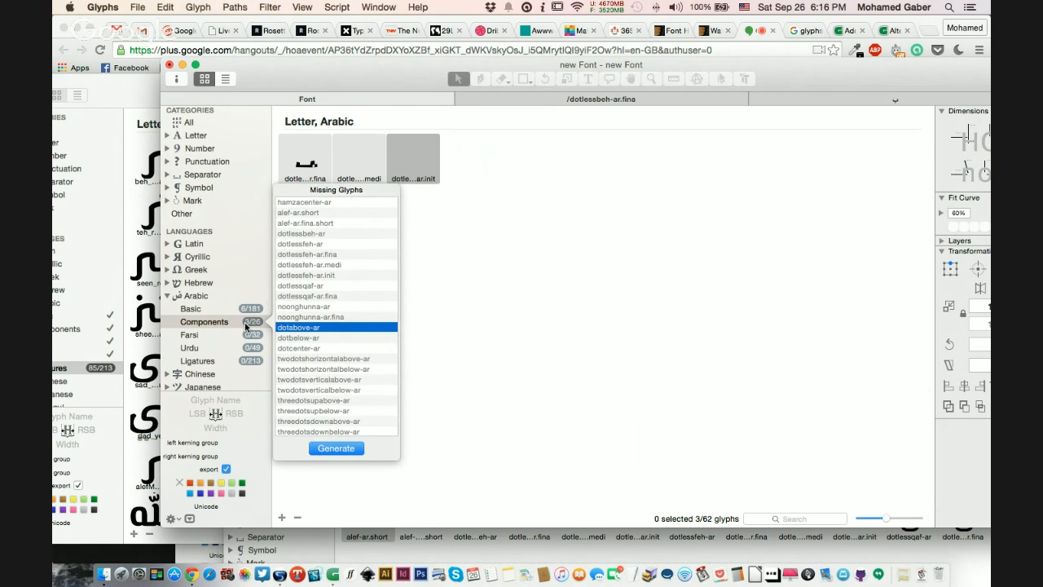
click(311, 335)
click(318, 329)
click(318, 338)
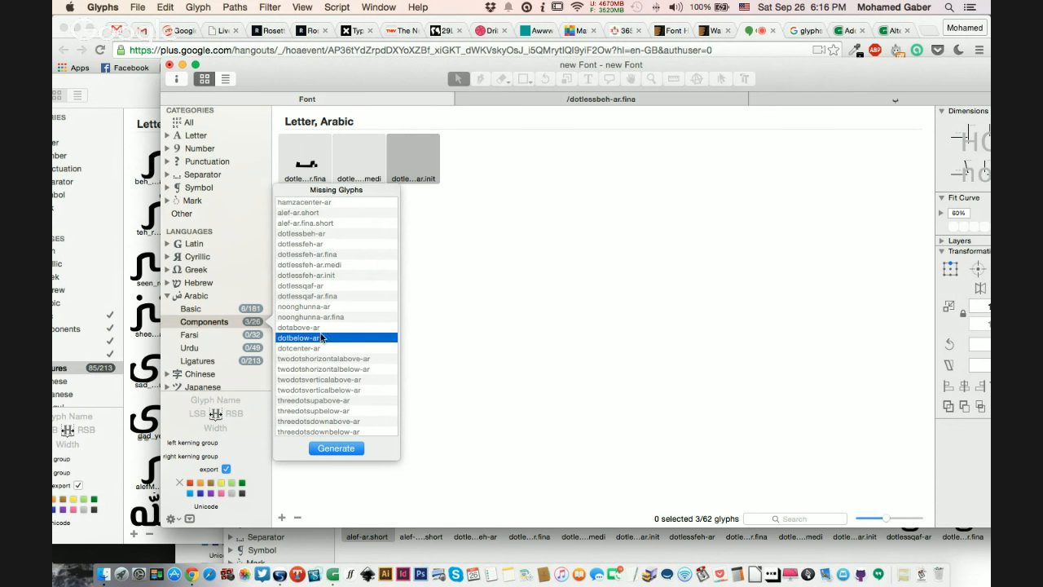
shift+click(323, 328)
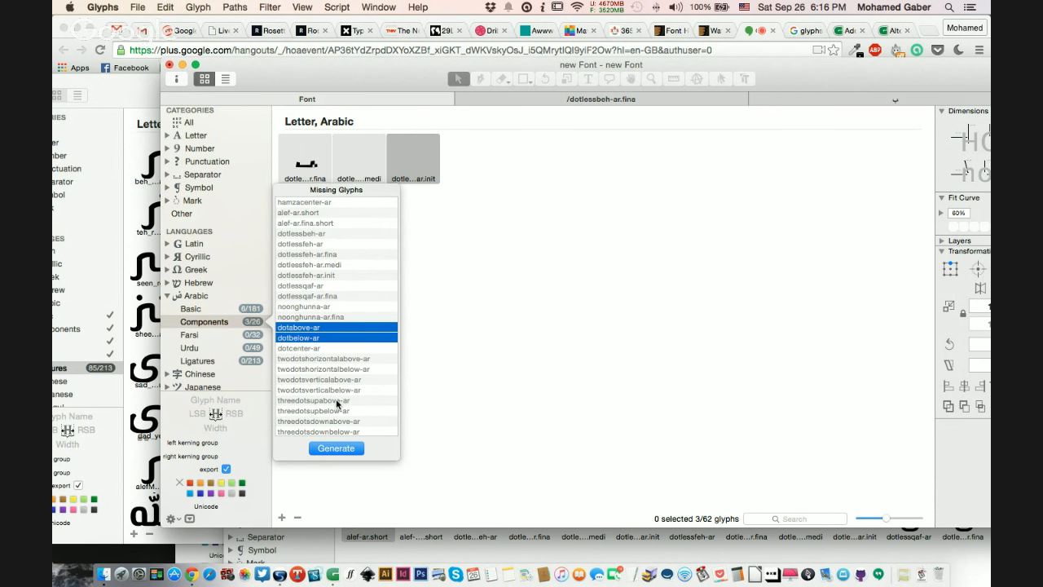
click(336, 448)
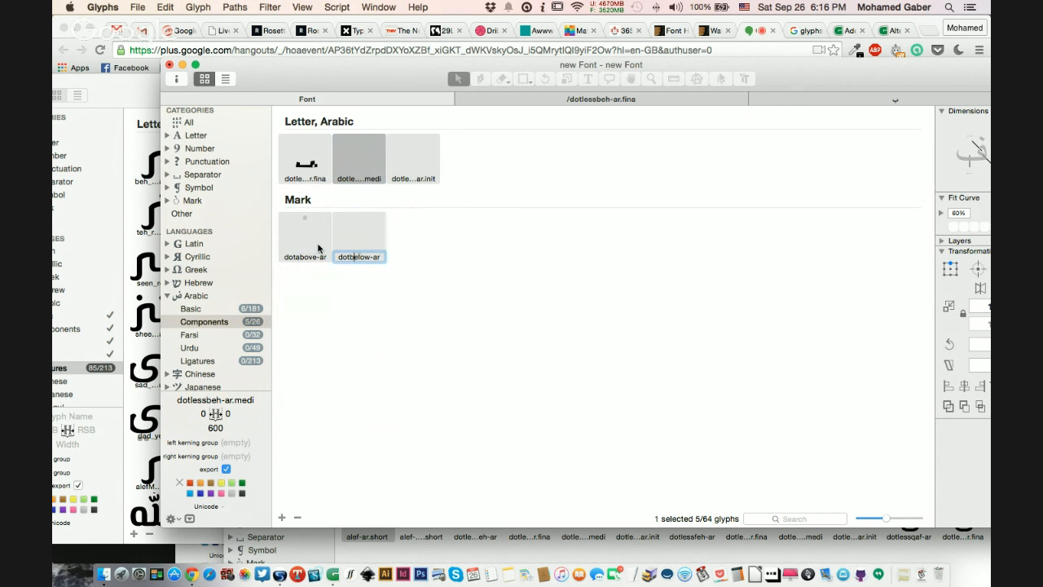
- Open dotabove-ar for editing and draw a square dot about 72 by 73 units inside it
click(314, 243)
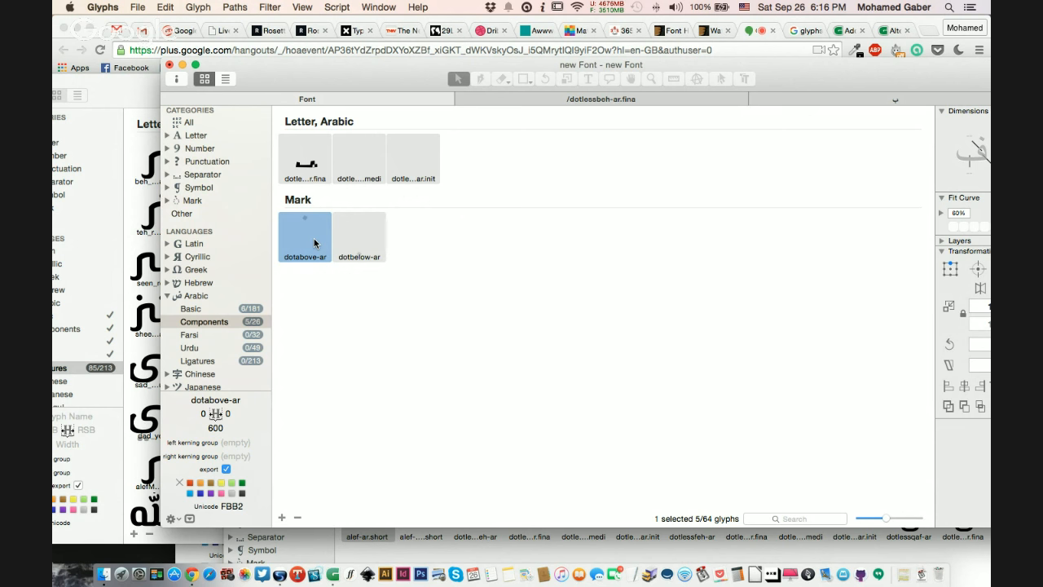
double_click(315, 243)
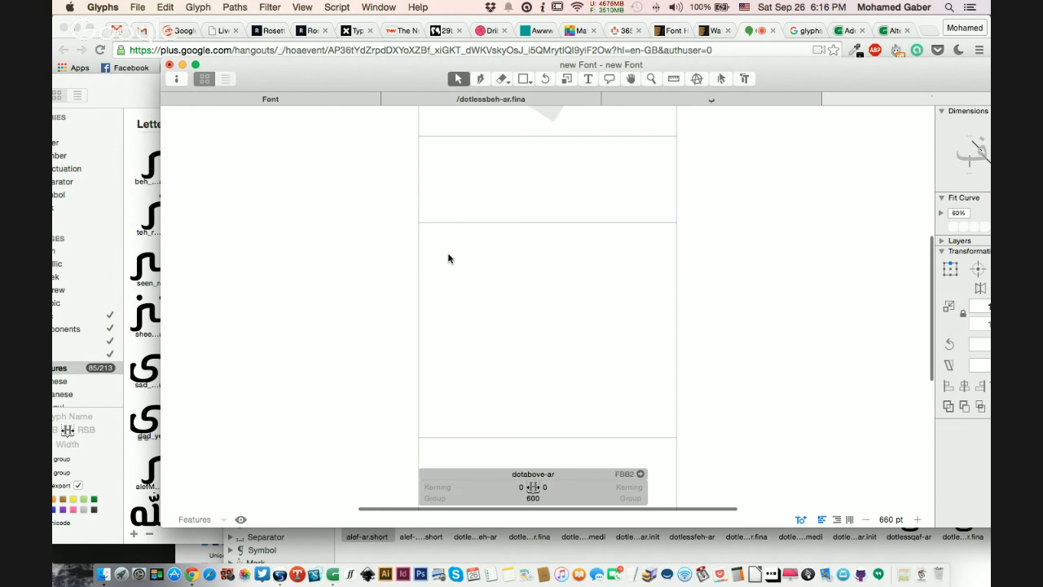
key(l)
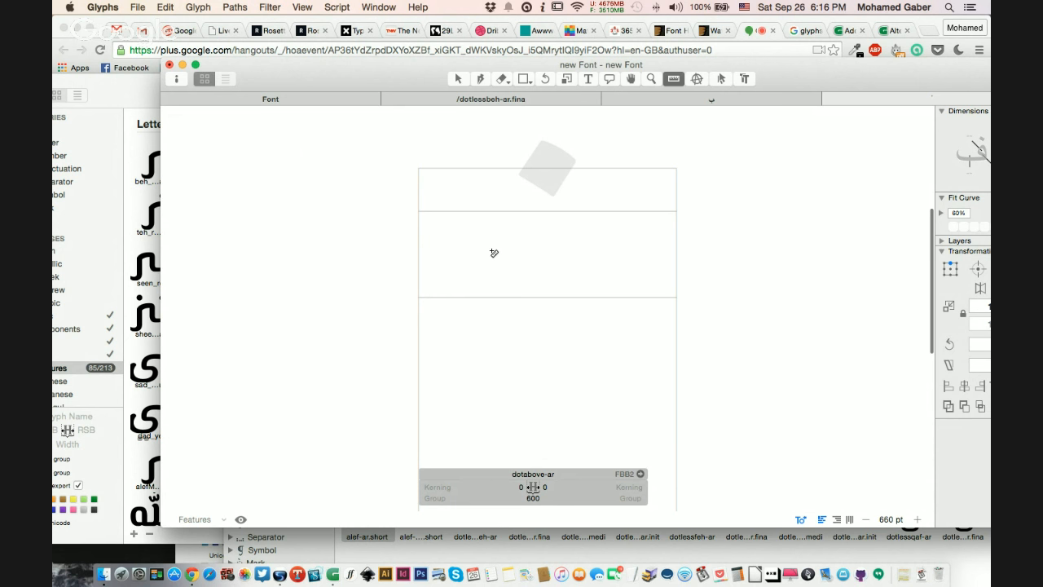
scroll(511, 276, left, 1)
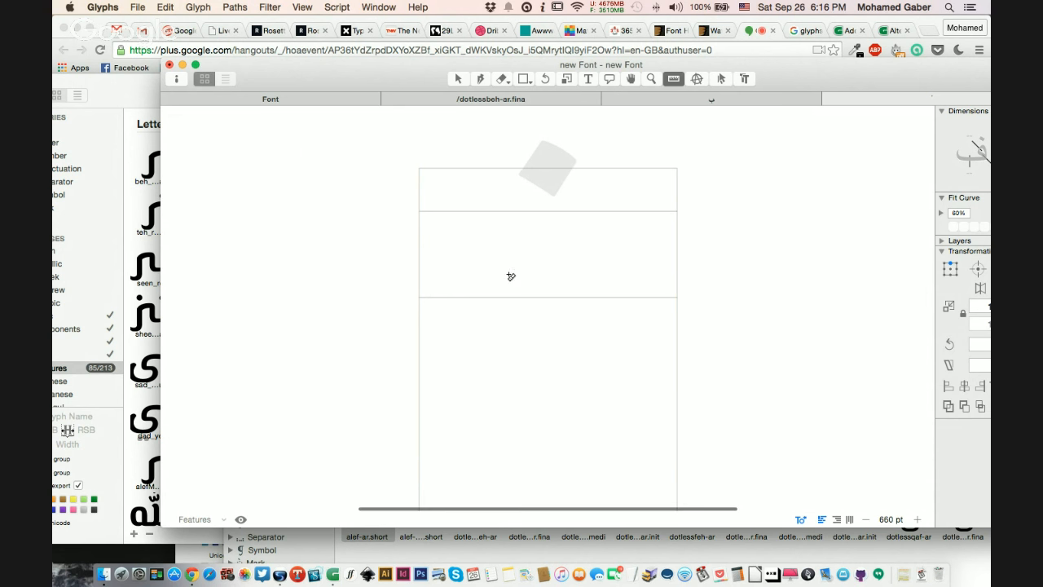
key(f)
drag(503, 253, 534, 283)
key(v)
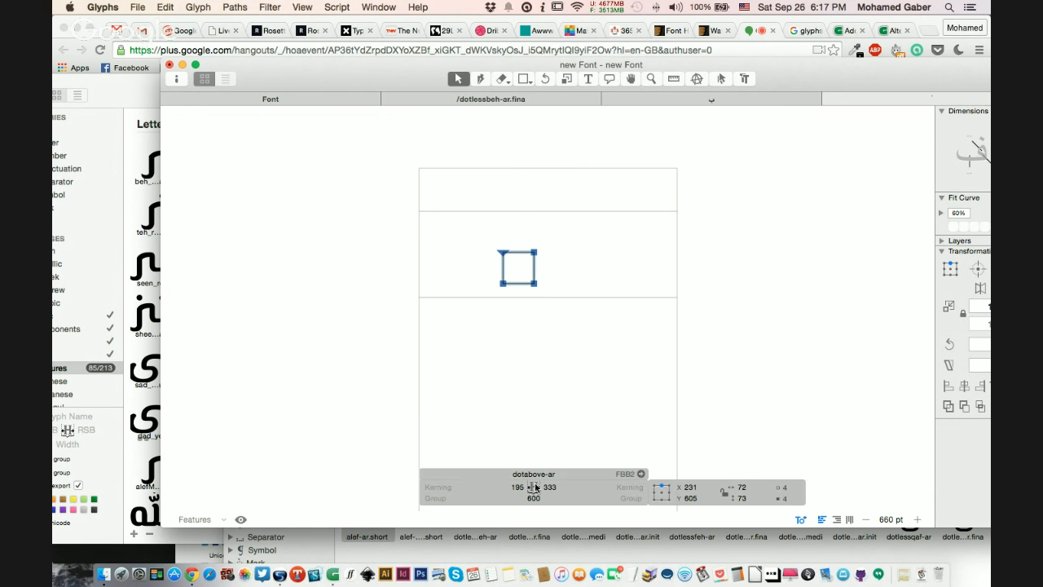
- Move the square dot onto the glyph's left edge and set its centre X position to 0
drag(535, 284, 435, 290)
click(687, 487)
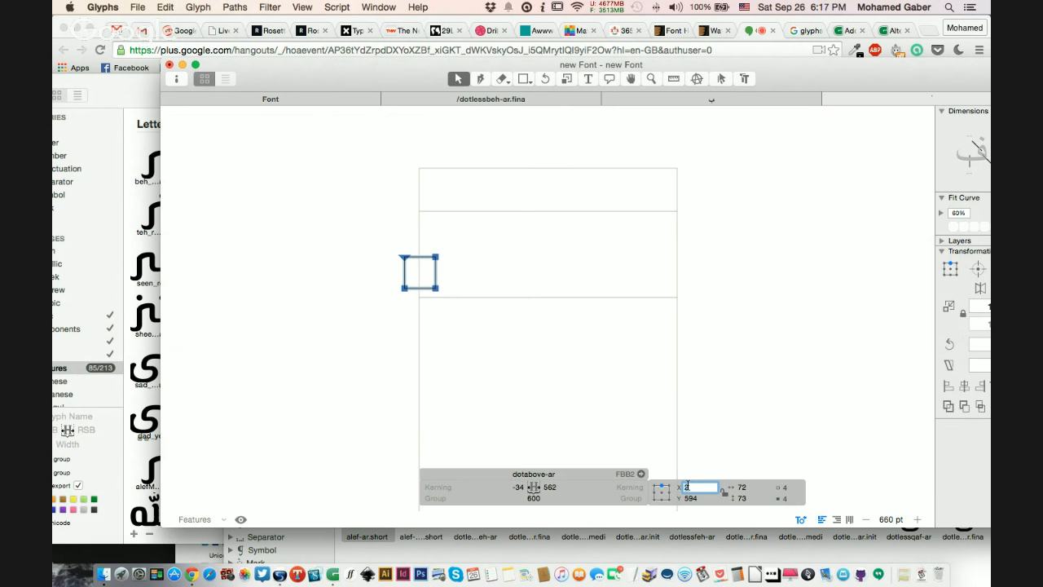
text(0)
key(Return)
- Set the right sidebearing of dotabove-ar to -36 and add its top and _top anchors
click(556, 484)
text(-36)
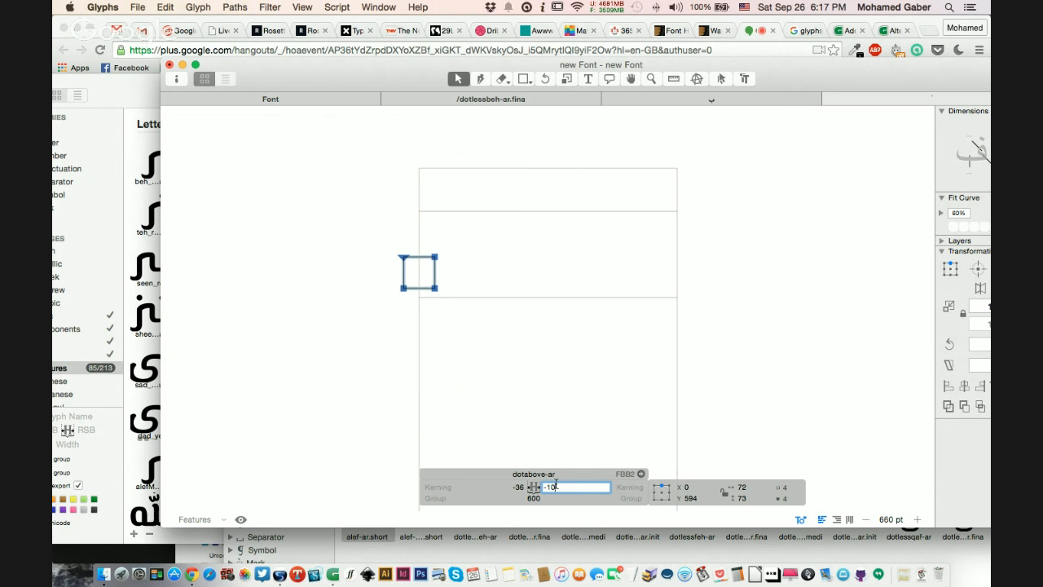
key(Return)
click(514, 357)
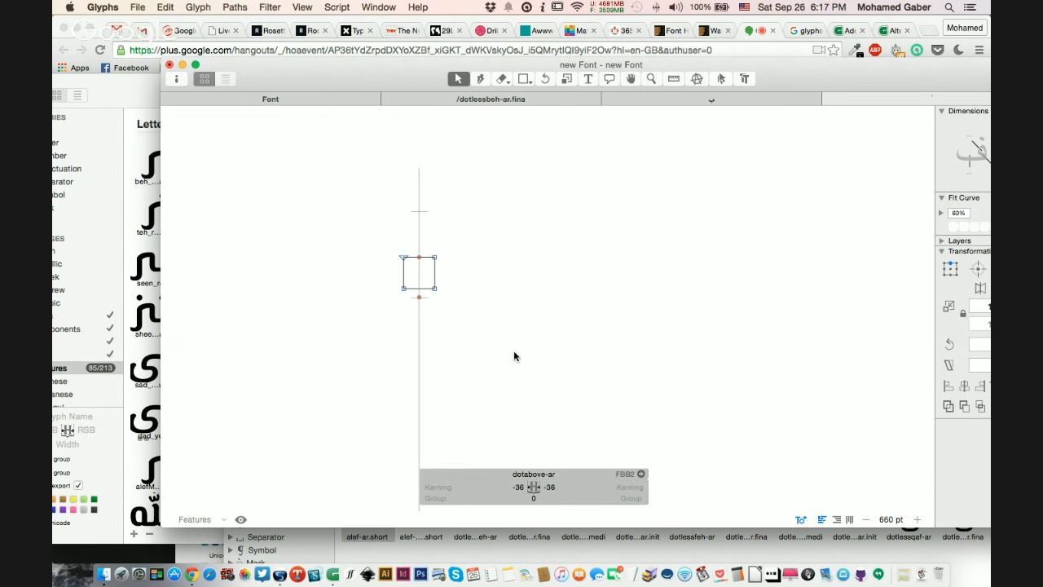
- Examine the top and _top anchors around the dot in dotabove-ar, and return to the dotlessbeh-ar.fina drawing to compare its anchors
key(super+plus)
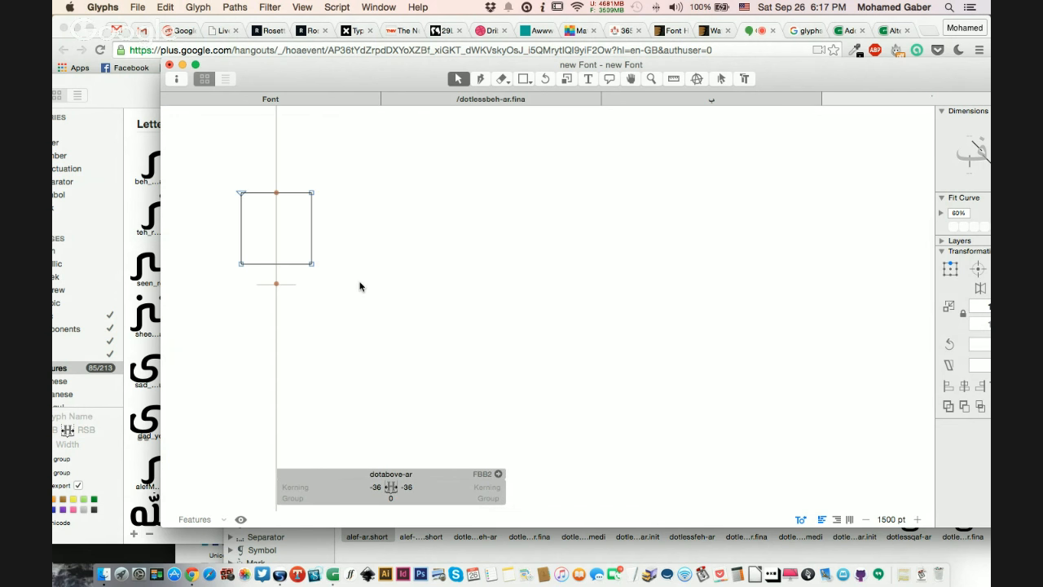
drag(378, 174, 200, 329)
drag(225, 175, 394, 249)
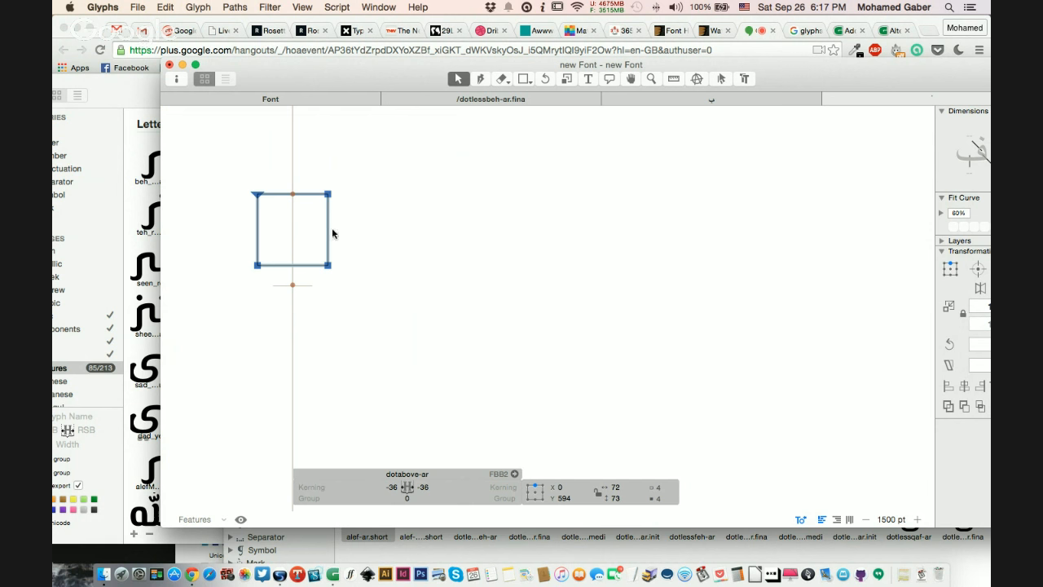
scroll(298, 261, left, 3)
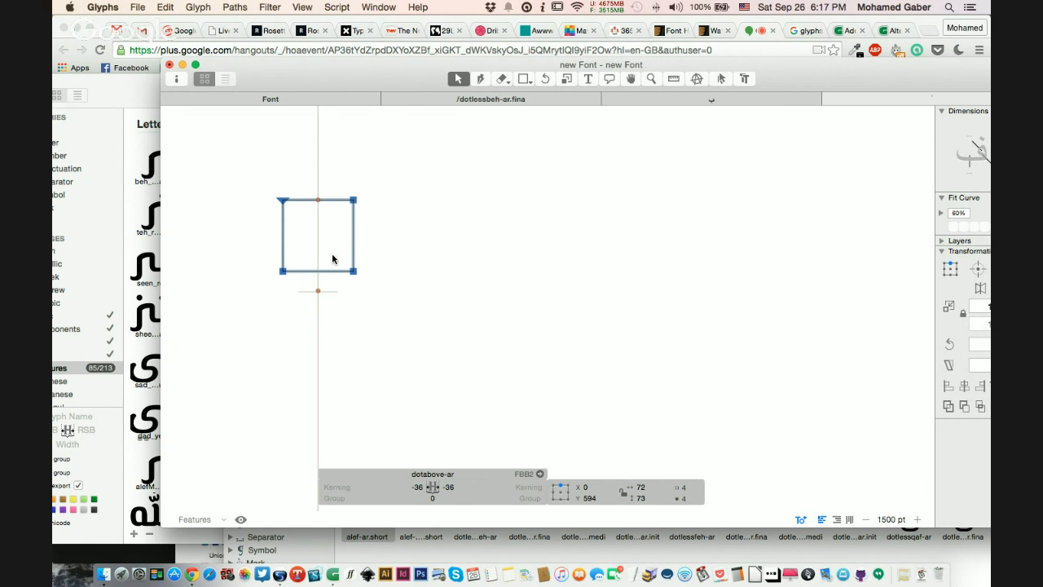
click(333, 257)
click(318, 200)
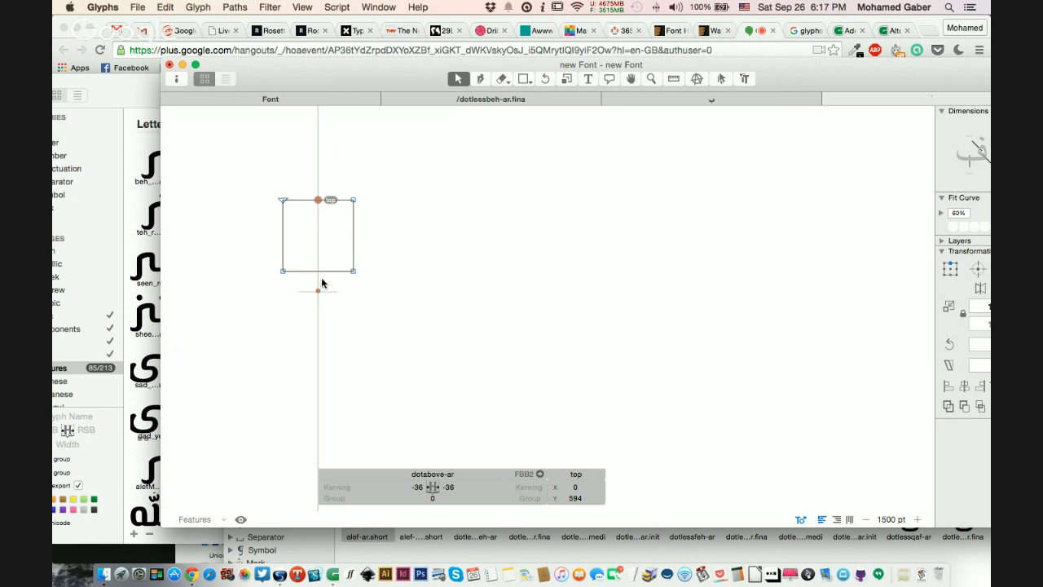
click(318, 290)
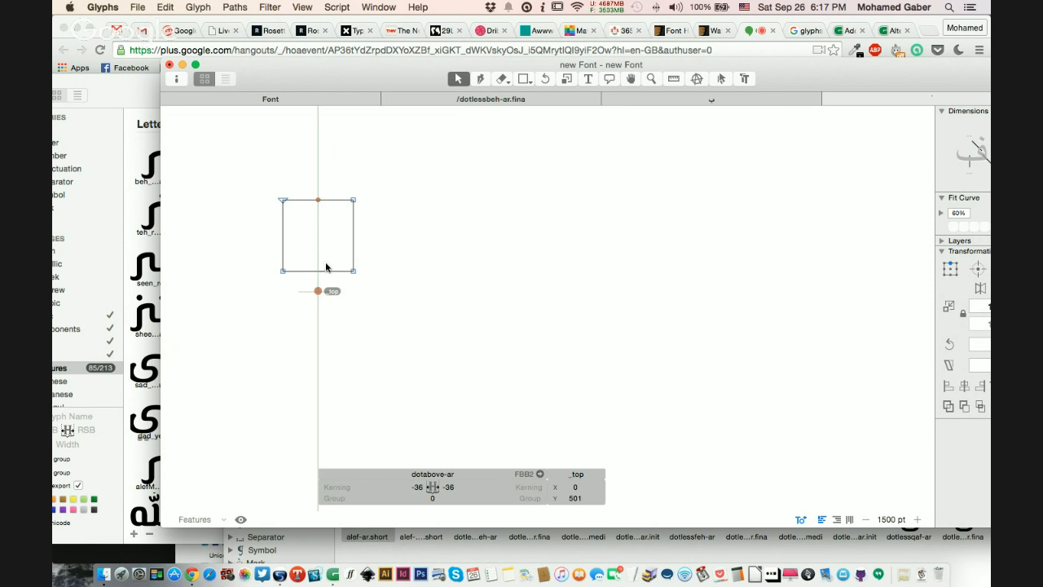
click(319, 199)
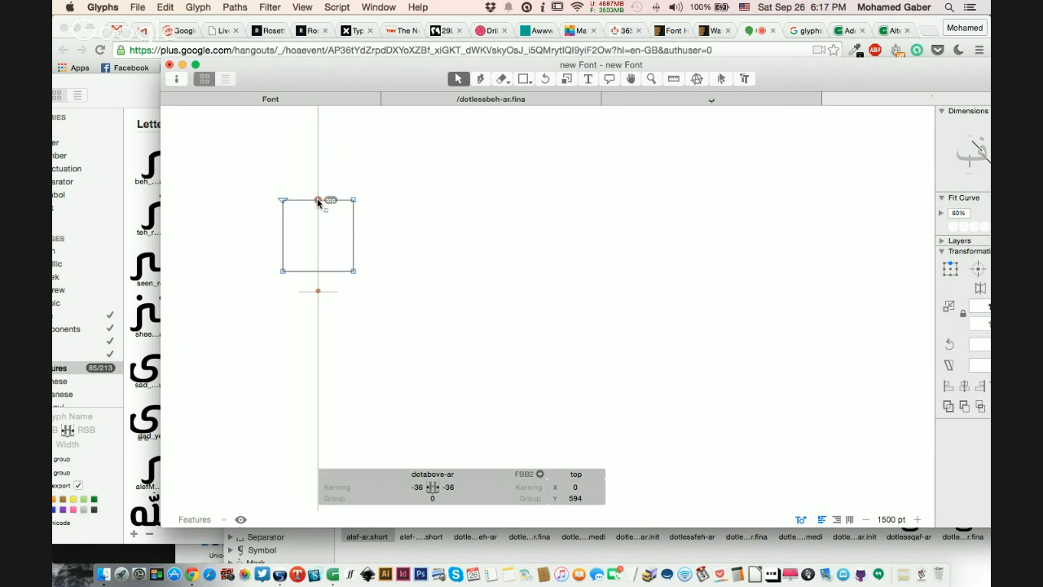
click(498, 98)
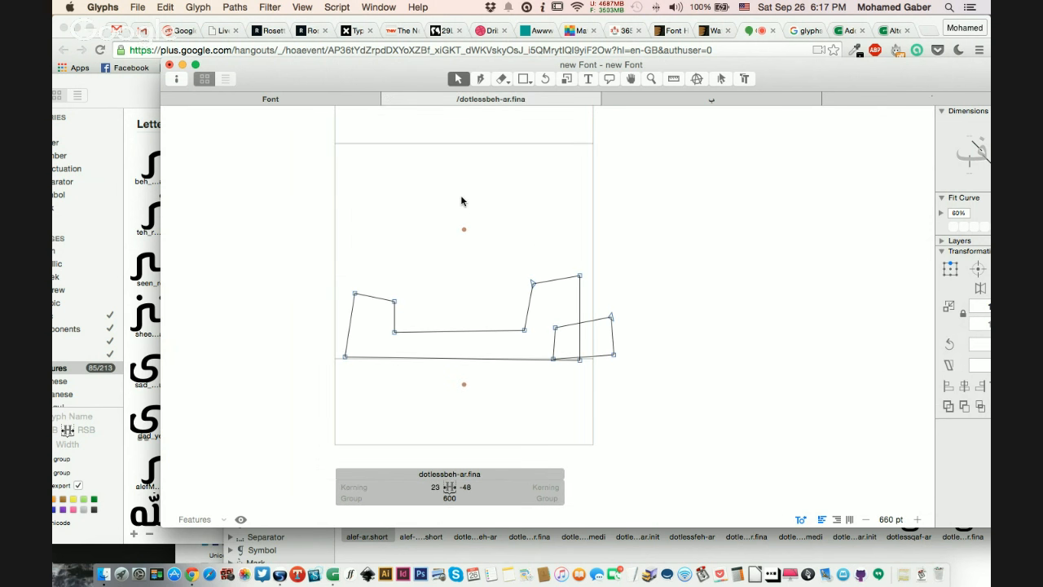
- Insert dotlessbeh-ar.fina as a component into the beh-ar.fina glyph
click(315, 101)
click(734, 99)
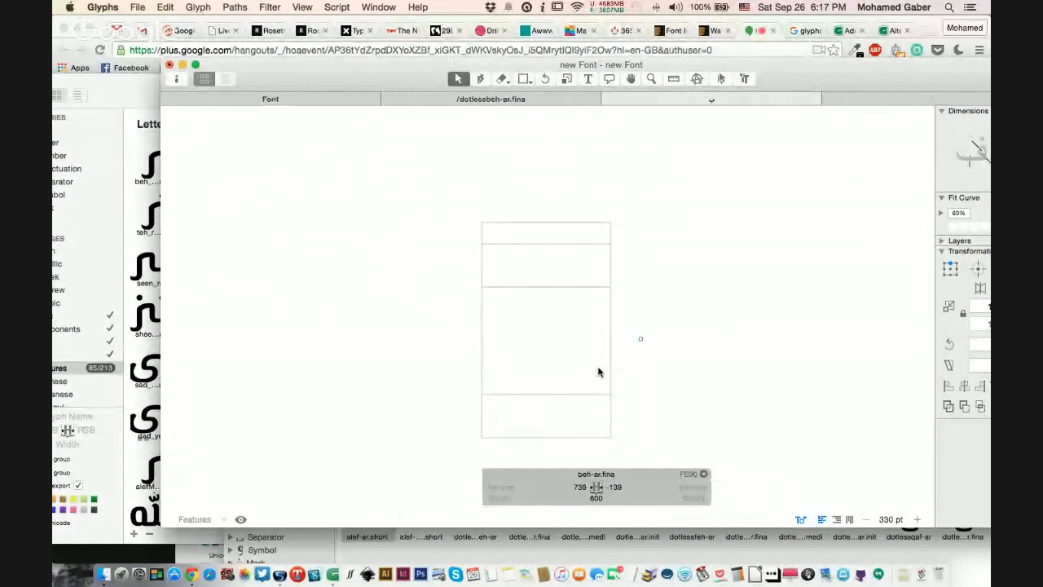
key(super+shift+c)
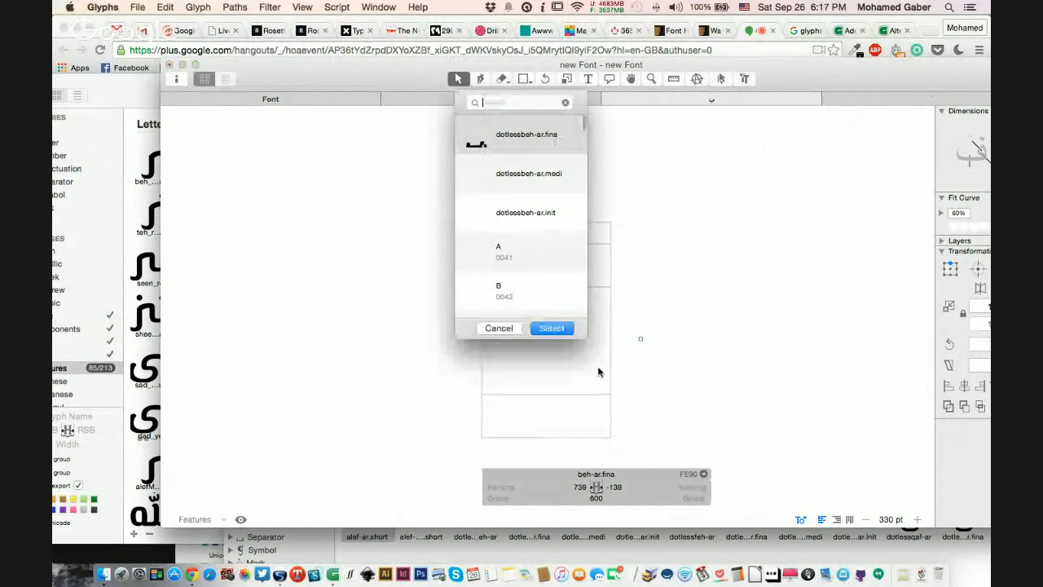
key(Return)
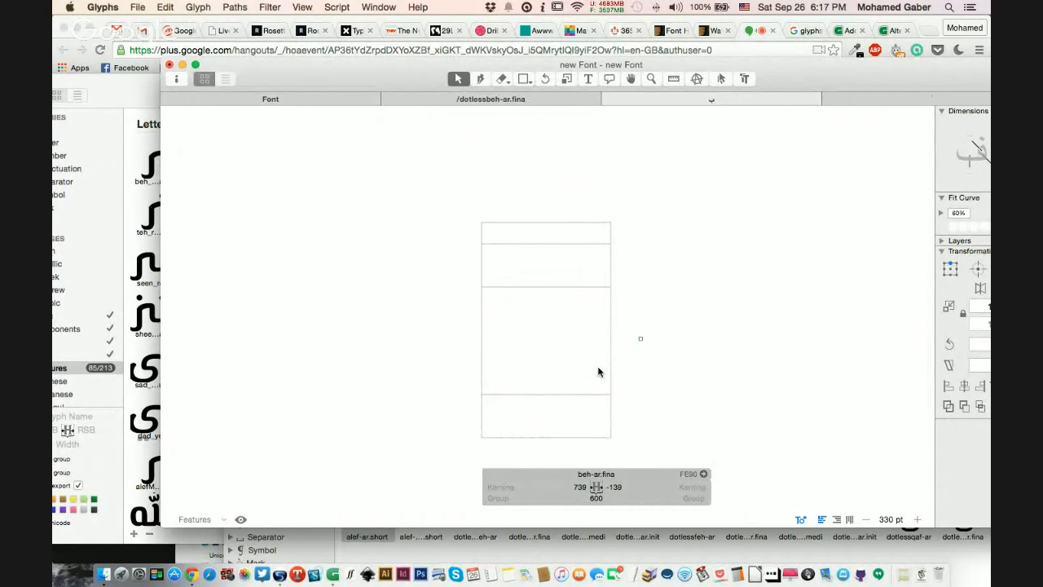
key(super+shift+c)
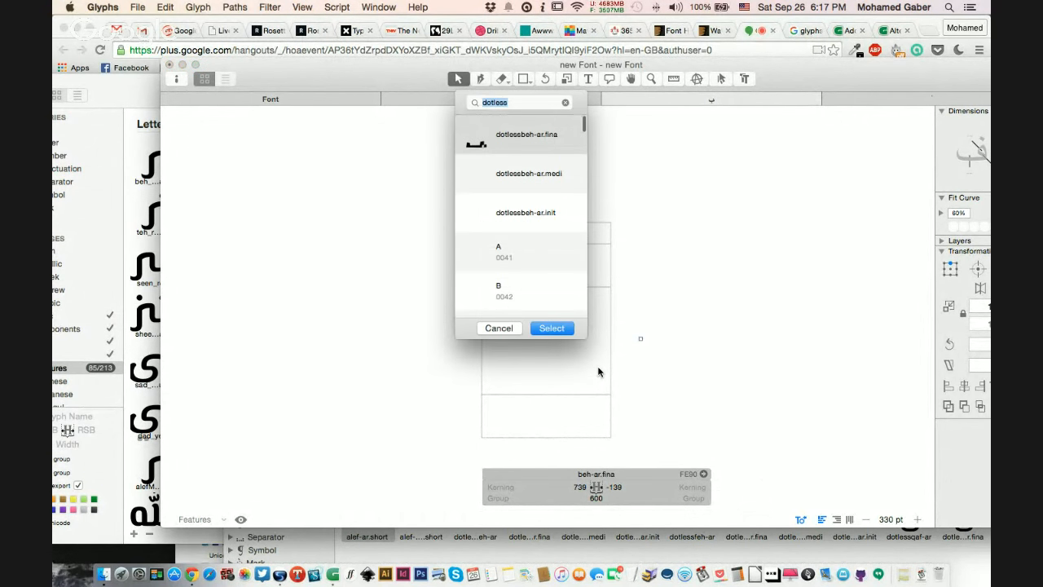
text(dotless)
key(Return)
- Try adding the dotbelow-ar component to beh-ar.fina and undo it
key(super+shift+c)
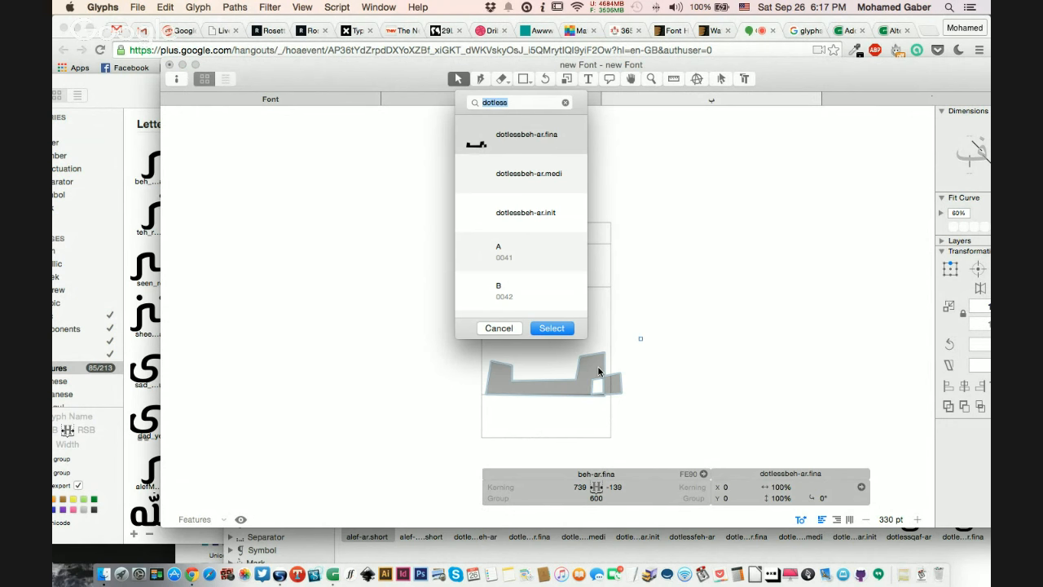
text(dotbe)
key(Return)
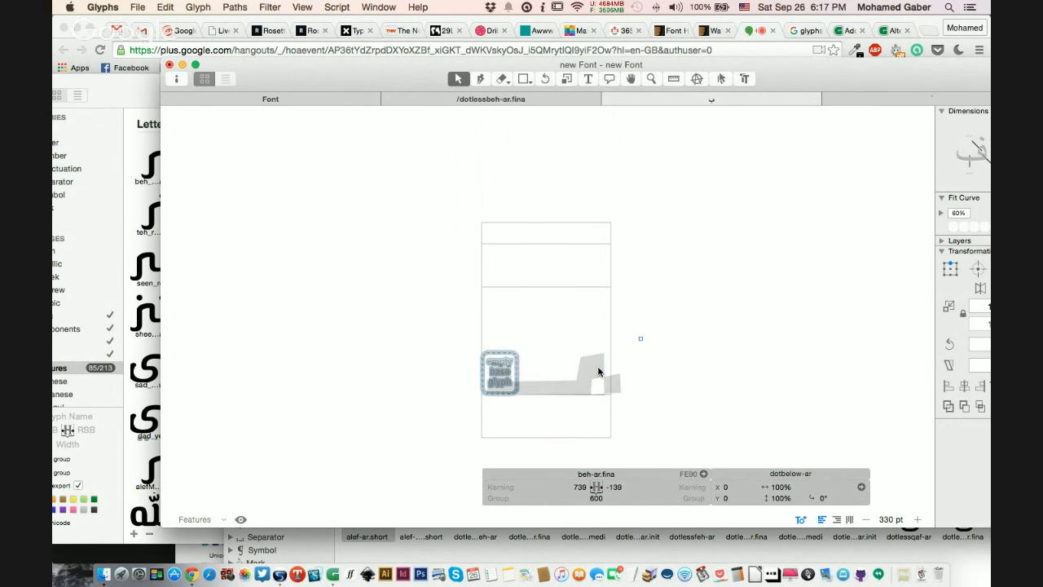
key(super+z)
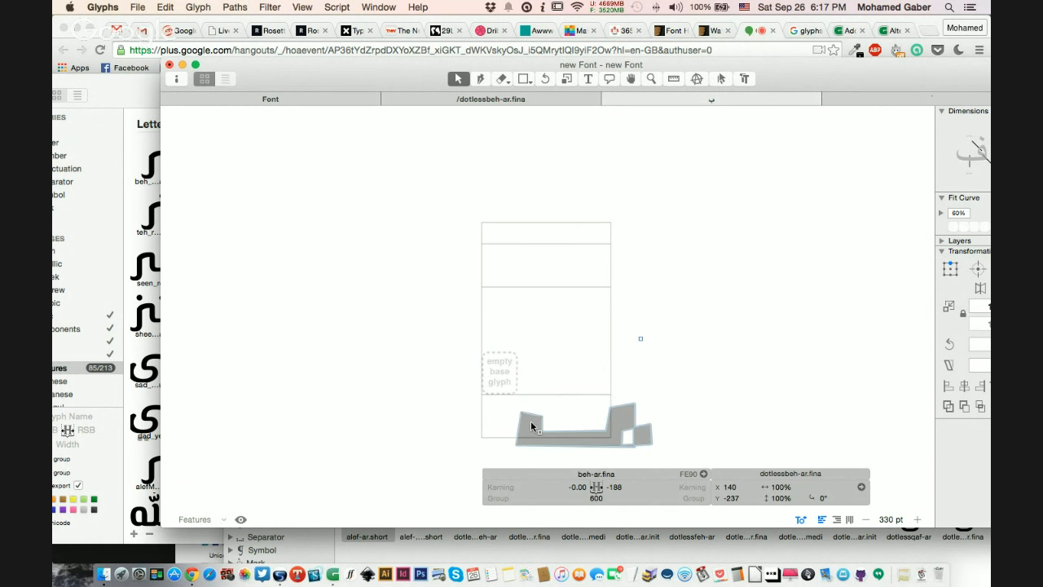
key(super+z)
key(super+z)
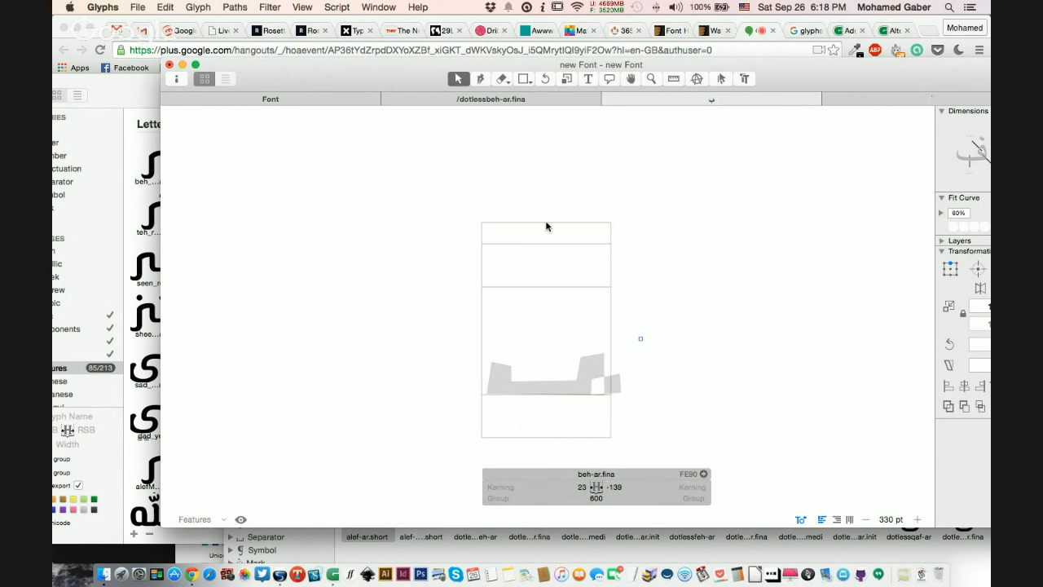
key(super+z)
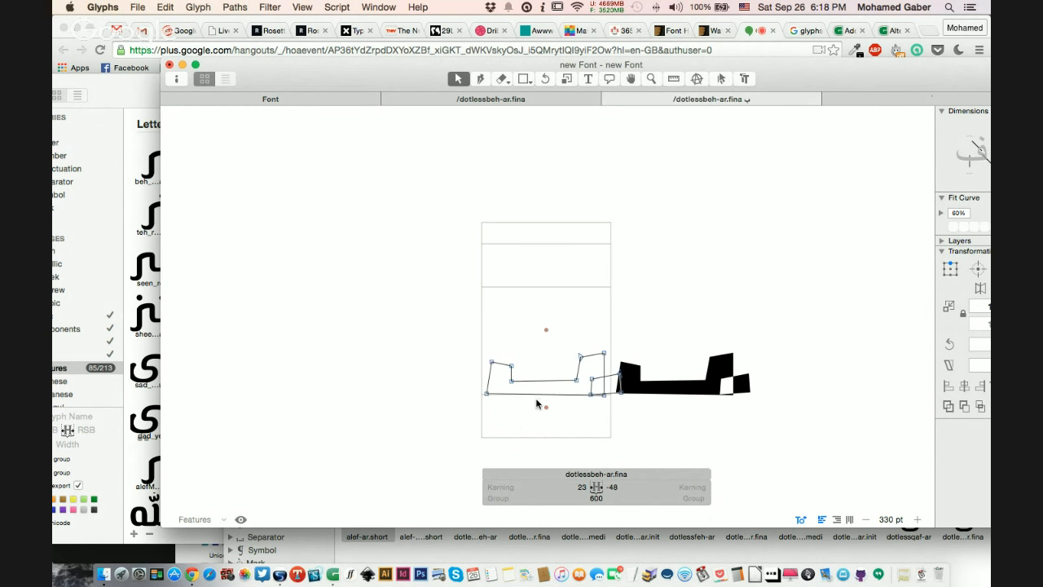
- Examine the bottom anchor of dotlessbeh-ar.fina and the outline and anchors of the dotabove-ar mark
click(546, 407)
key(super+equal)
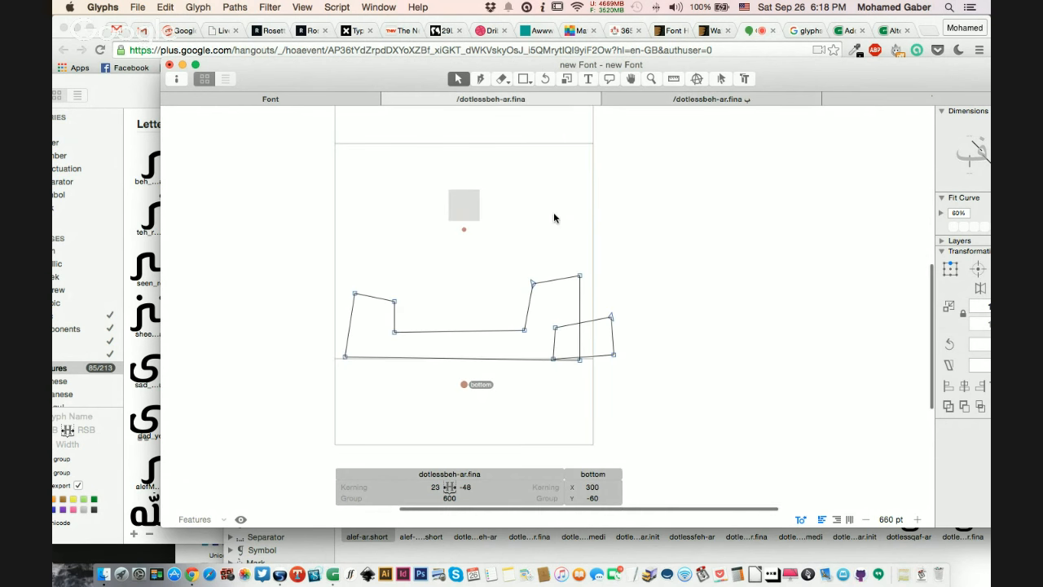
click(348, 104)
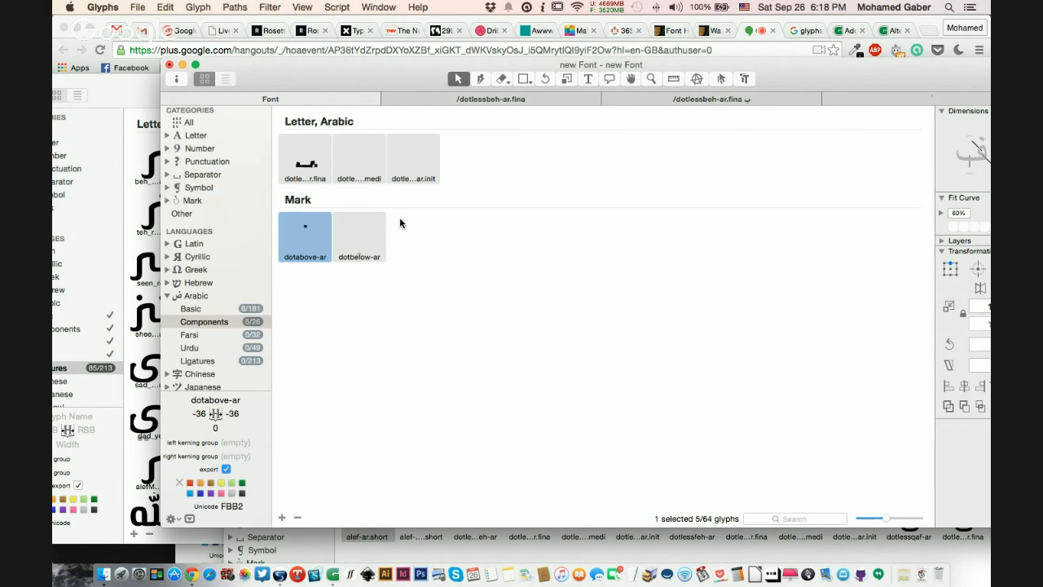
double_click(303, 236)
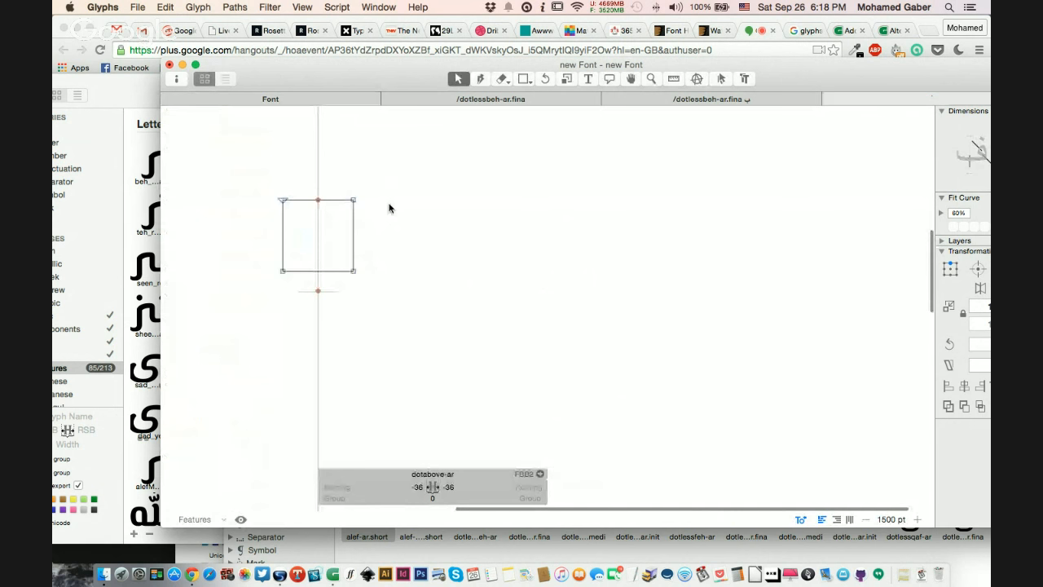
key(super+w)
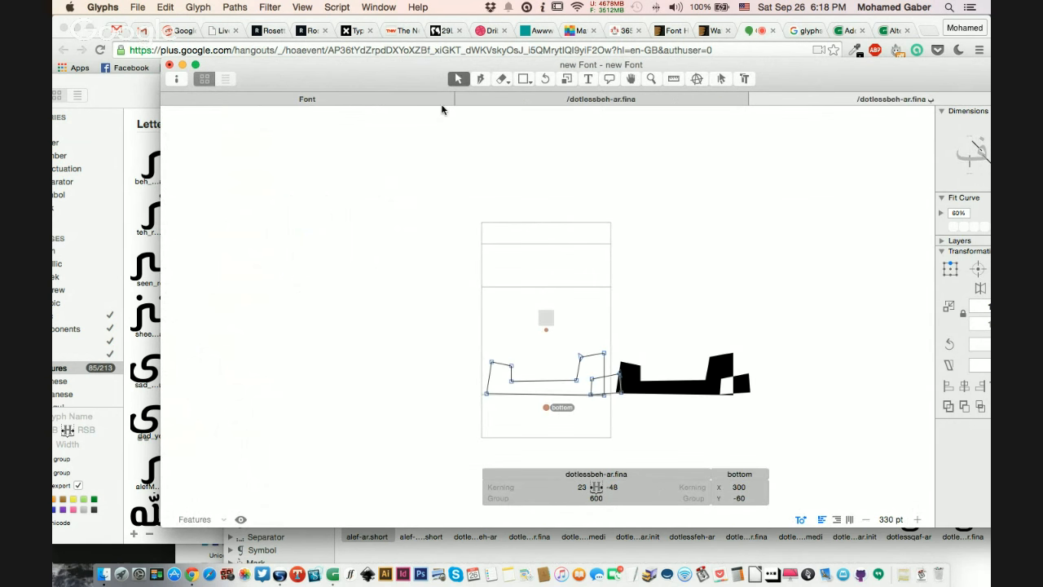
click(399, 98)
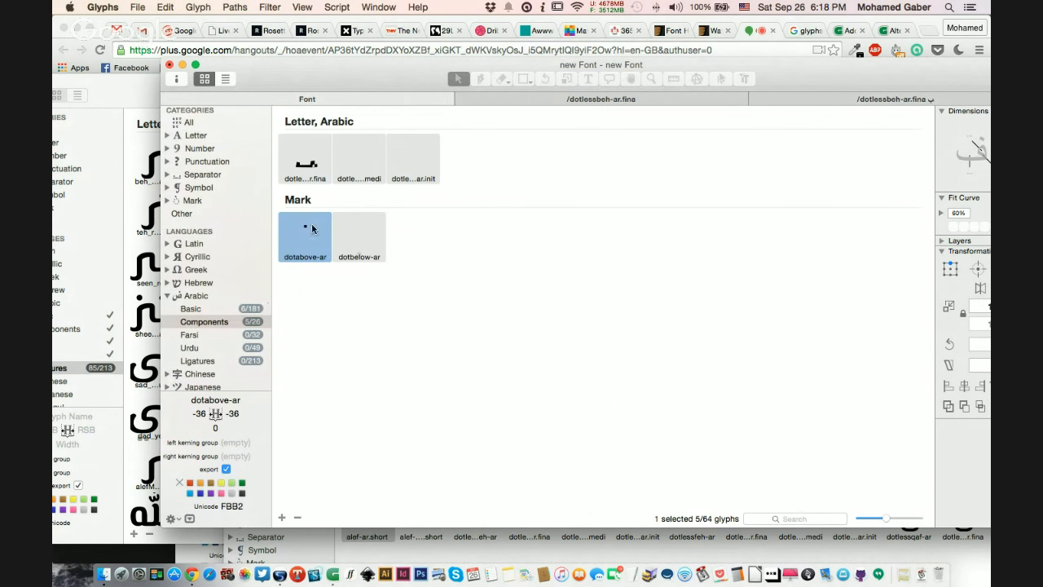
key(super+w)
click(645, 172)
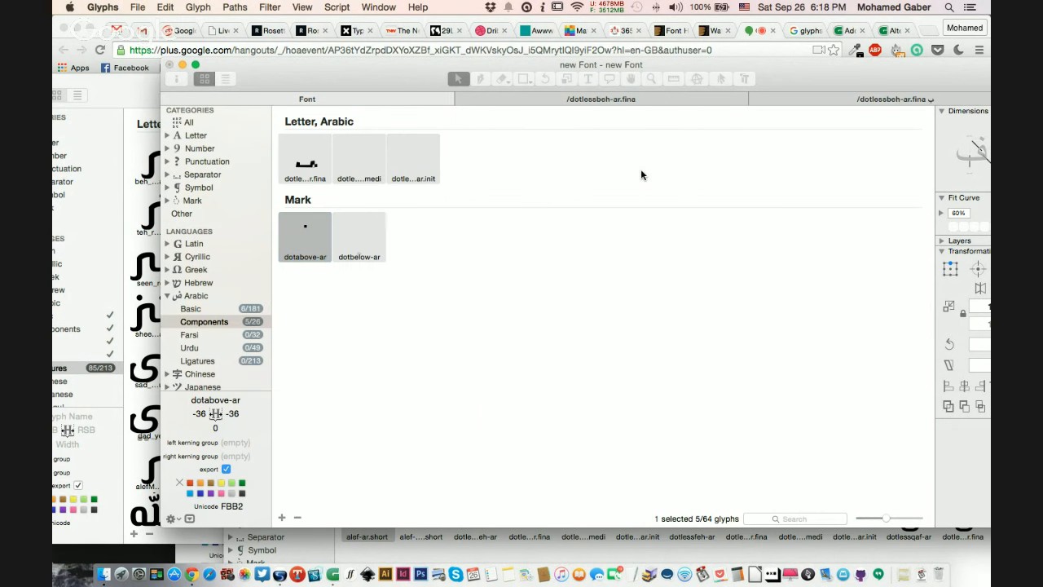
click(644, 100)
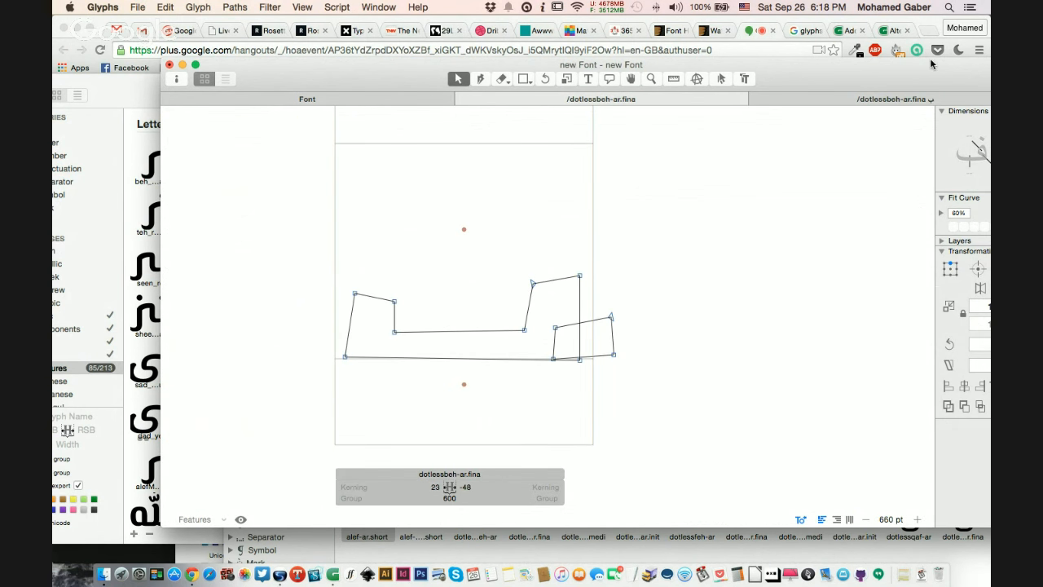
- Close the combined dotlessbeh and beh edit view and reopen beh-ar.fina from the basic Arabic glyphs
key(super+w)
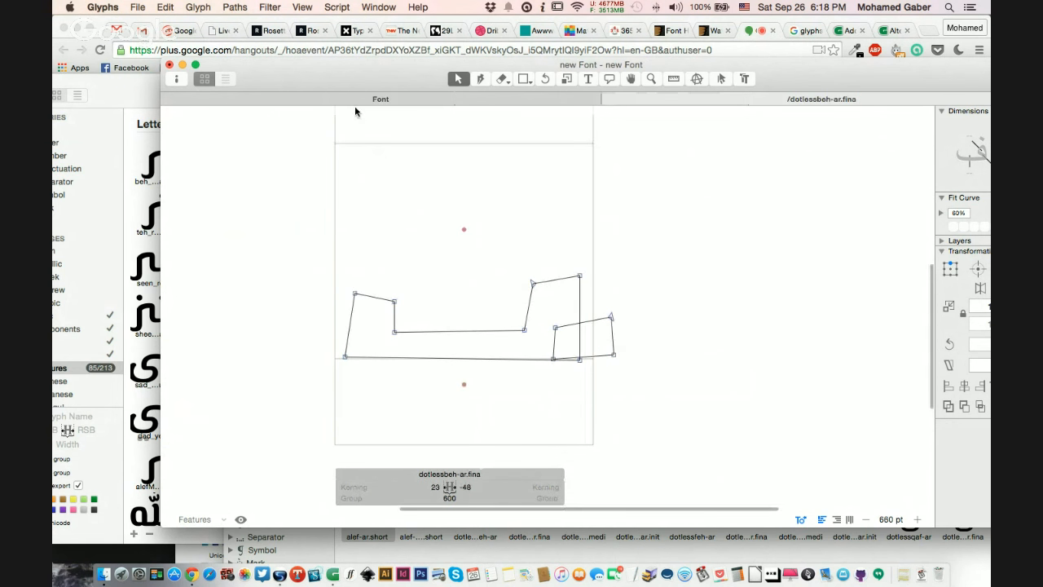
click(379, 99)
click(313, 159)
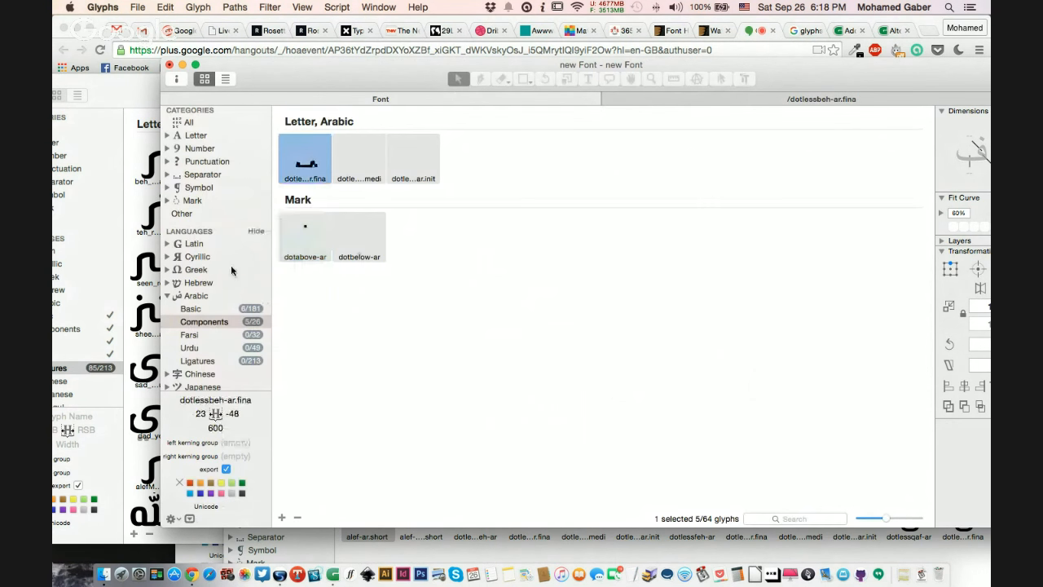
click(210, 310)
double_click(471, 163)
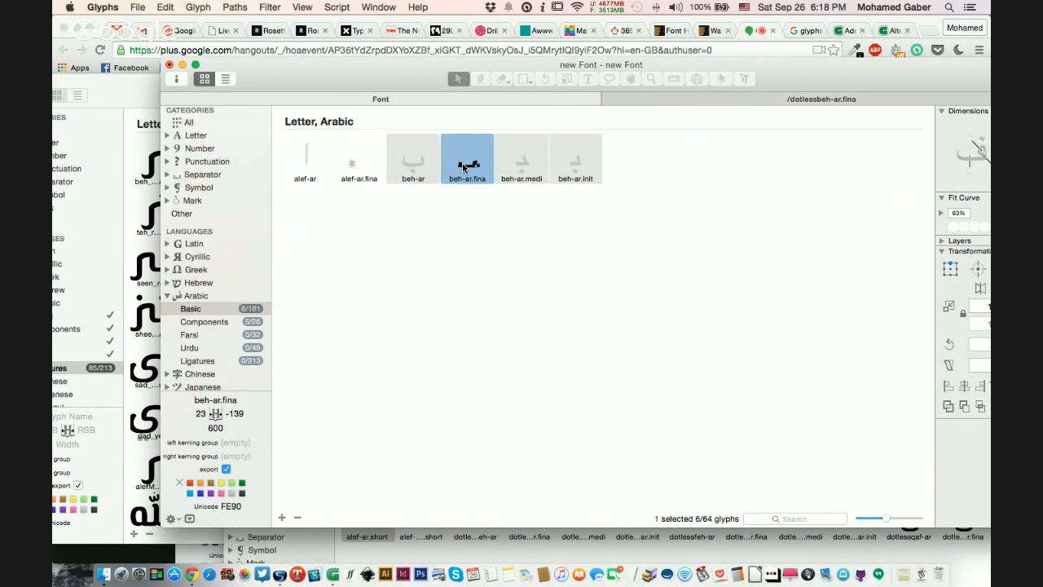
scroll(692, 261, up, 5)
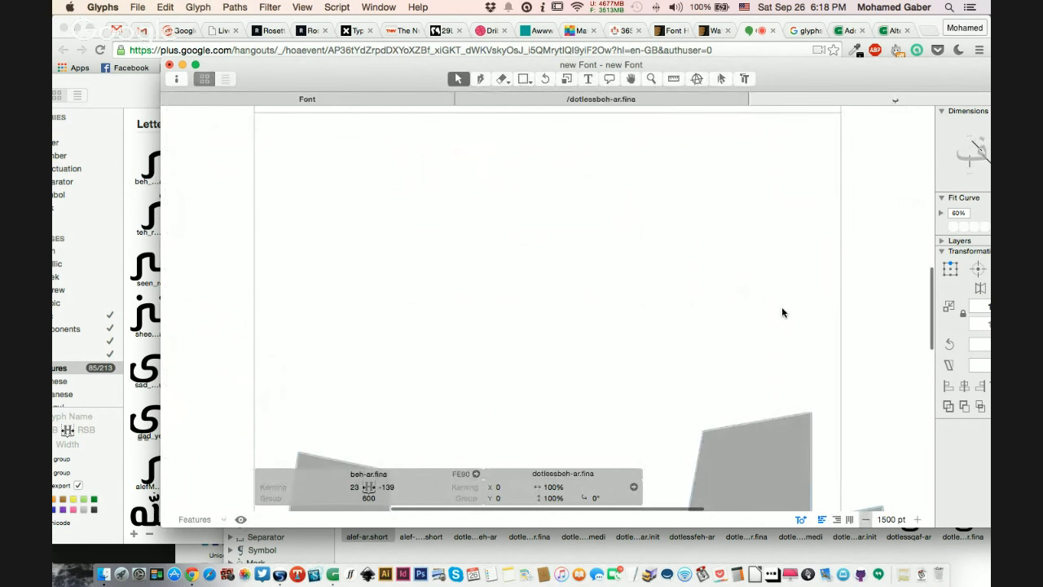
- Try placing the dotabove-ar component in beh-ar.fina at about X 180, Y -138, and delete it
key(super+minus)
key(super+minus)
key(super+minus)
key(super+minus)
key(super+shift+c)
text(dotab)
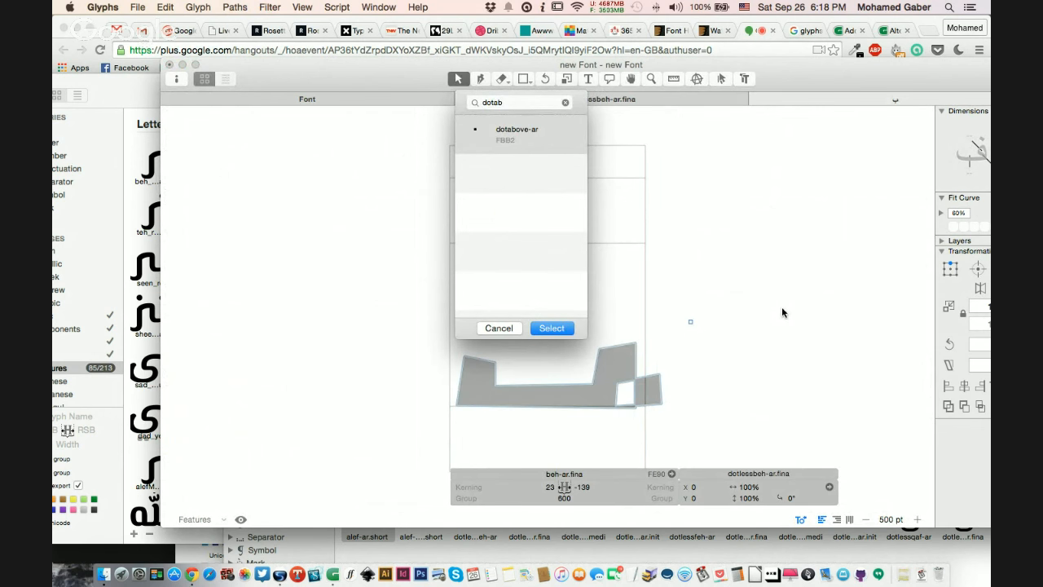
key(Return)
drag(443, 226, 501, 271)
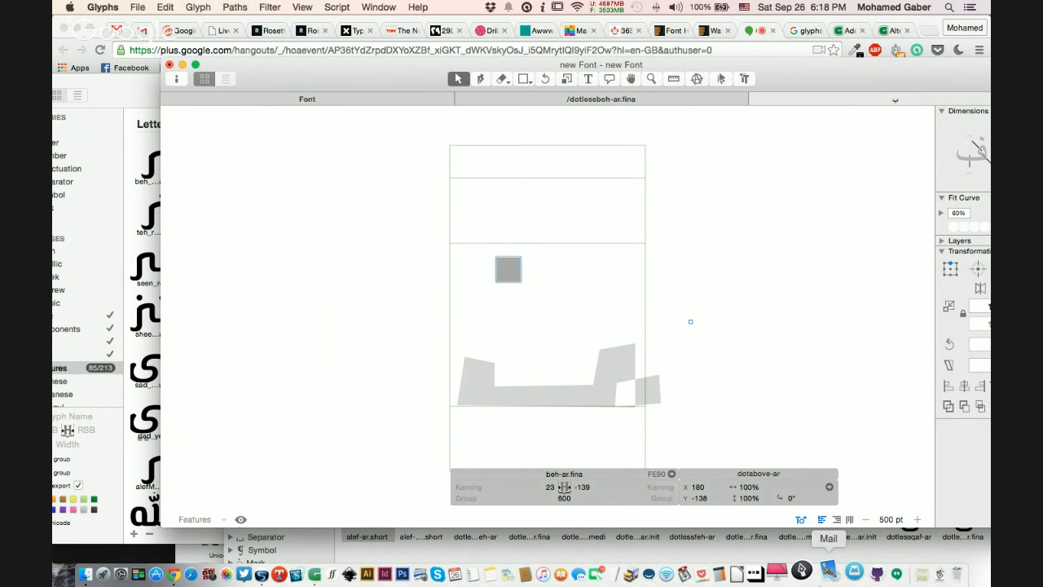
click(558, 398)
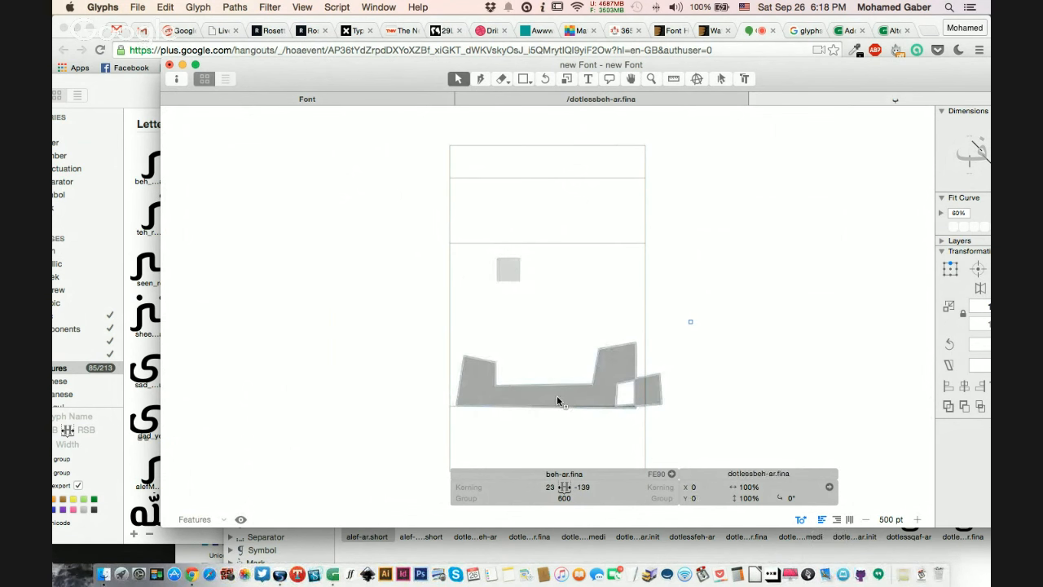
click(512, 279)
key(Delete)
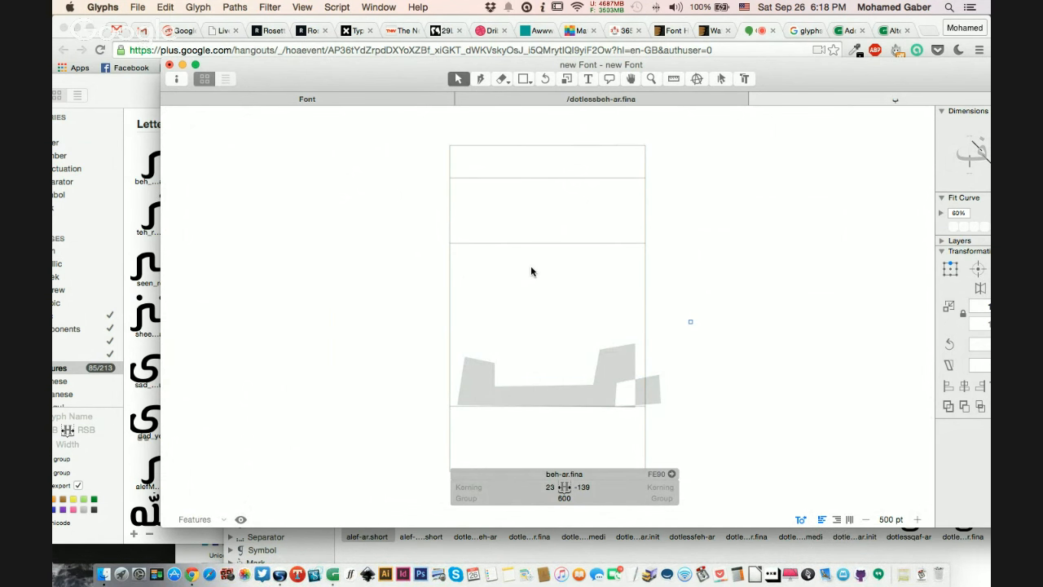
- Open the dotbelow-ar mark from the Arabic components and draw a square of about 92 by 92 units in it
click(348, 97)
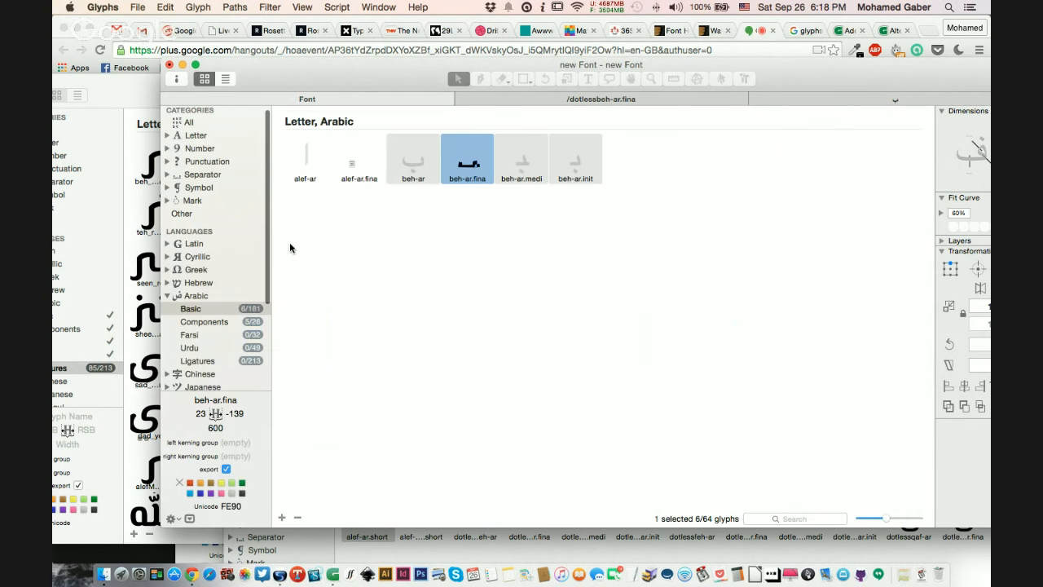
click(222, 322)
click(377, 228)
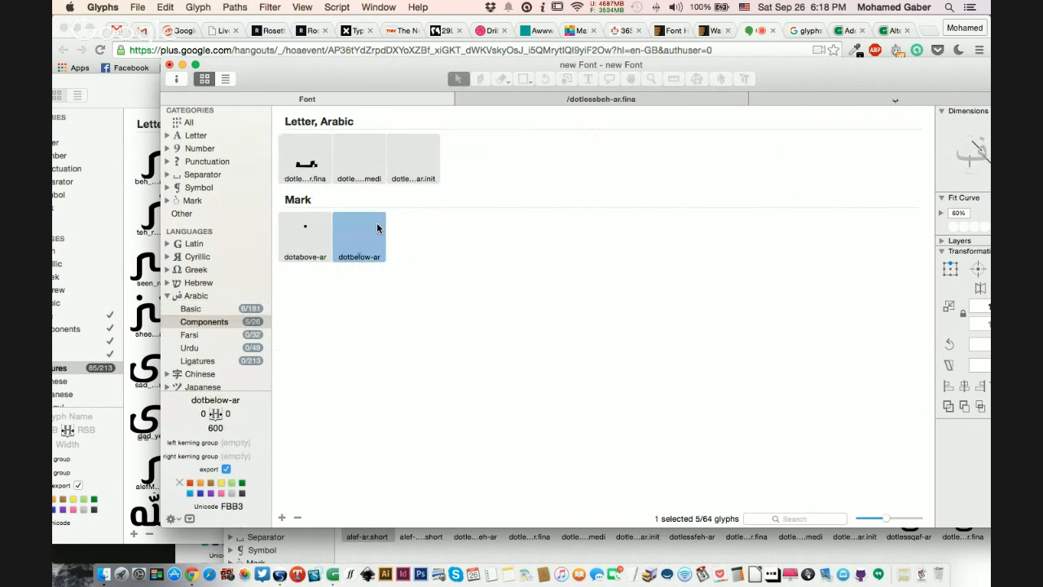
double_click(377, 227)
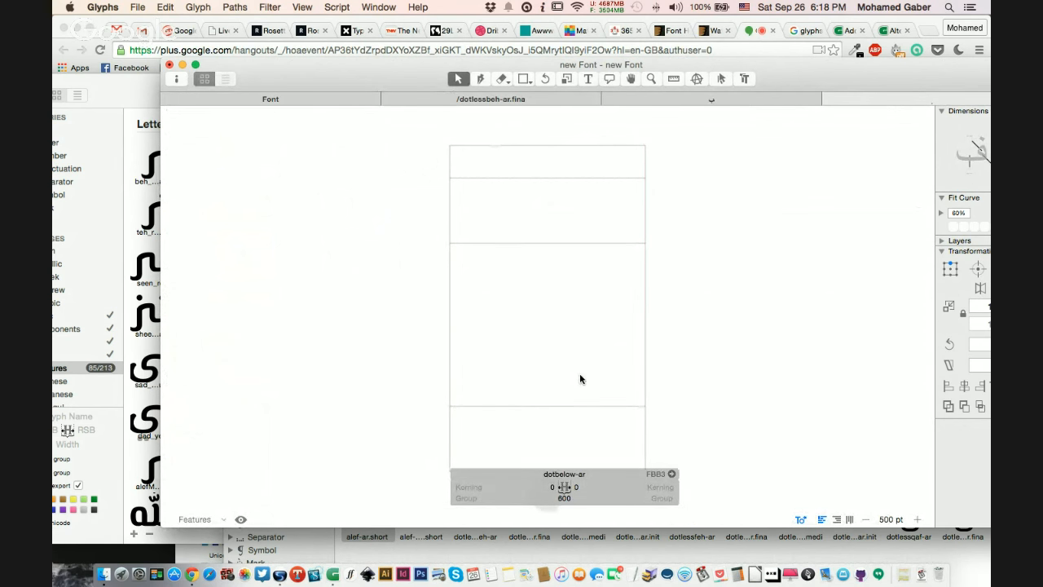
key(l)
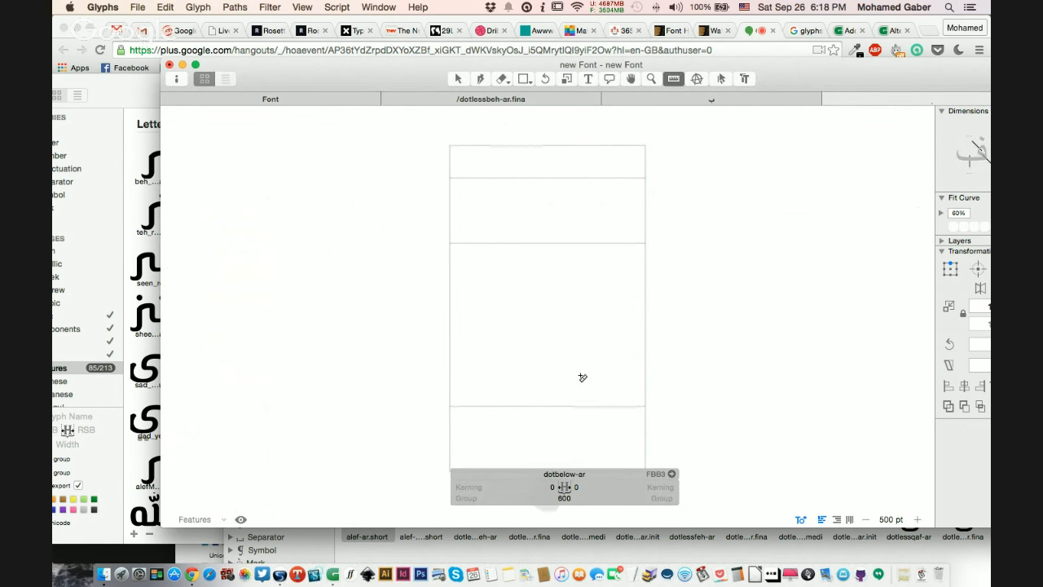
drag(471, 238, 512, 285)
click(527, 79)
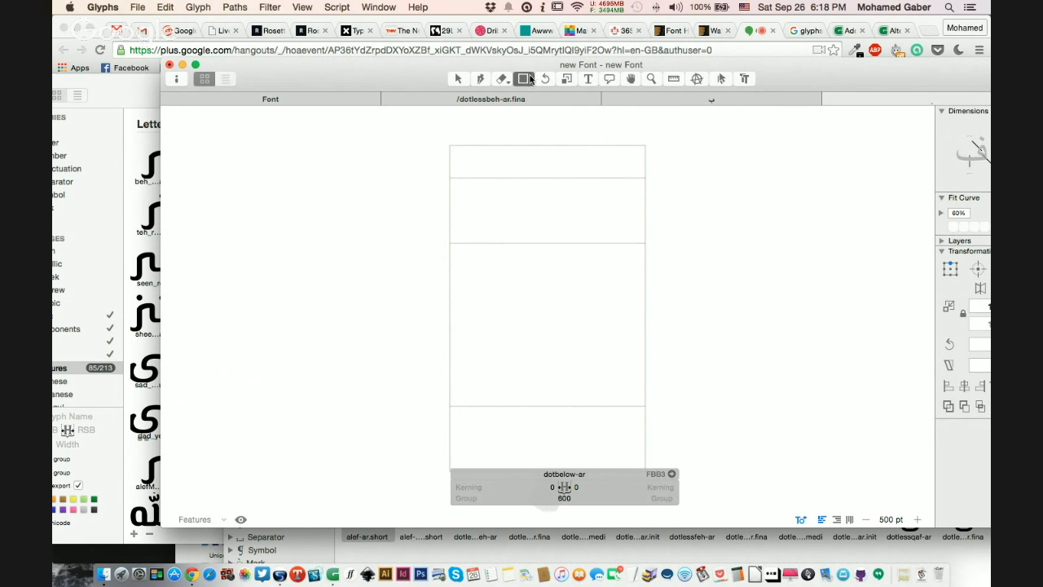
drag(461, 274, 493, 308)
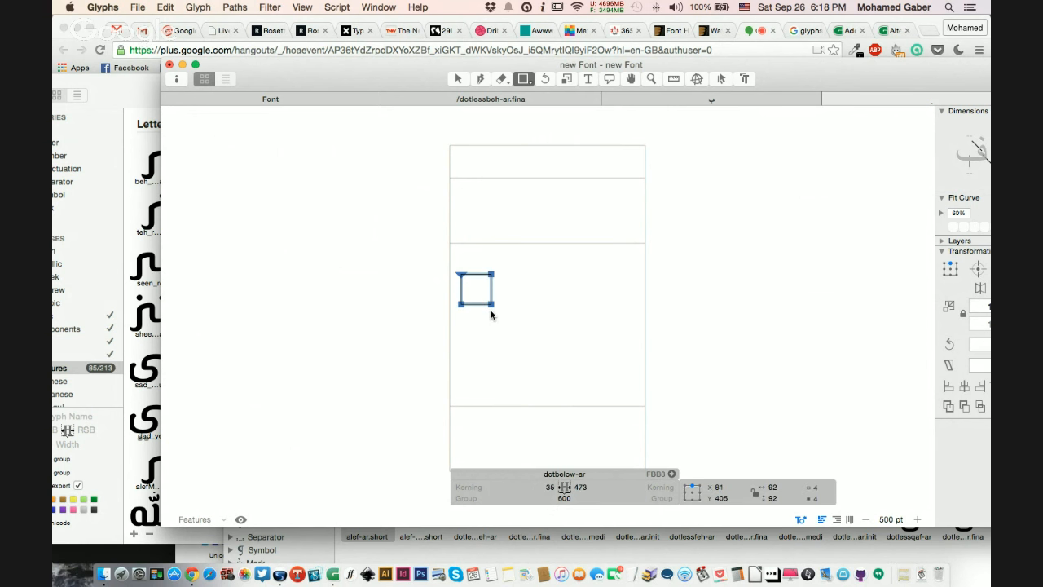
- Move the square below the baseline to about Y -54 and set its X position to 0
key(v)
drag(489, 308, 464, 466)
click(719, 487)
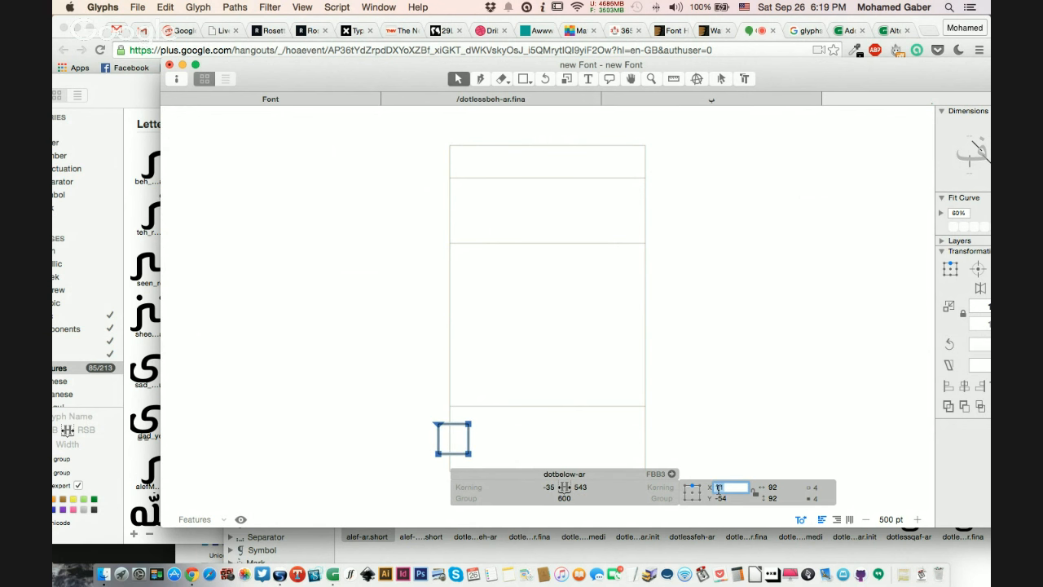
text(0)
key(Return)
- Enter -100 as the right sidebearing of dotbelow-ar and add its two anchors at the square's centre line
click(632, 487)
text(-100)
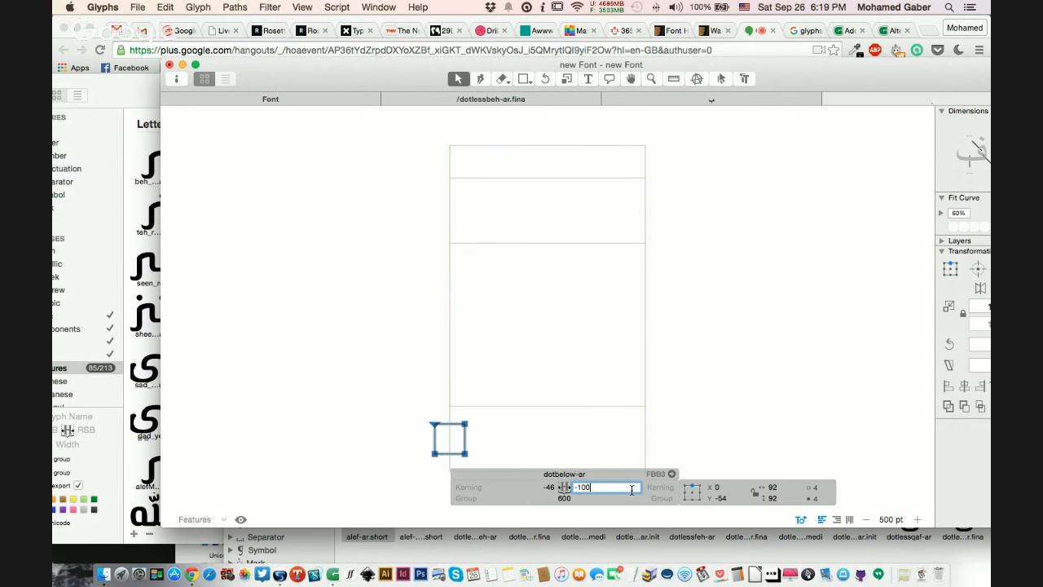
key(Return)
click(514, 389)
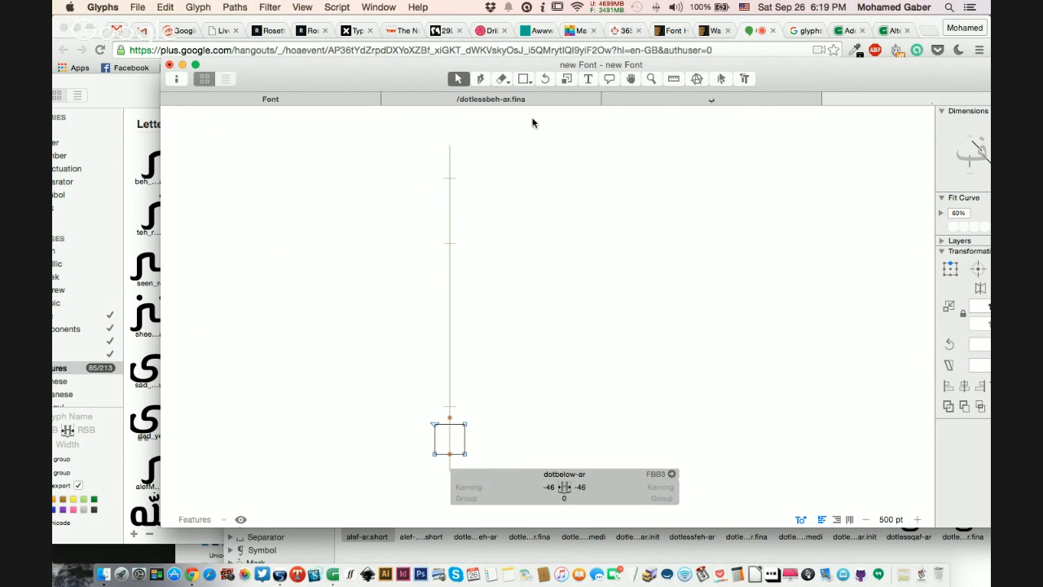
- Return to beh-ar.fina and add the dotbelow-ar component to it
click(713, 101)
click(586, 387)
click(559, 308)
scroll(559, 302, down, 3)
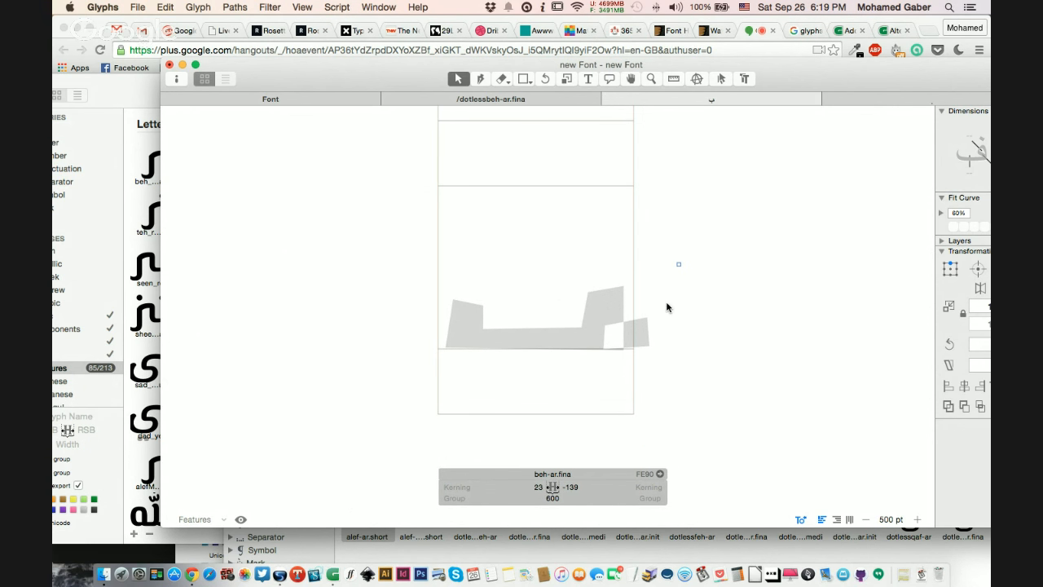
key(super+shift+c)
text(dotbe)
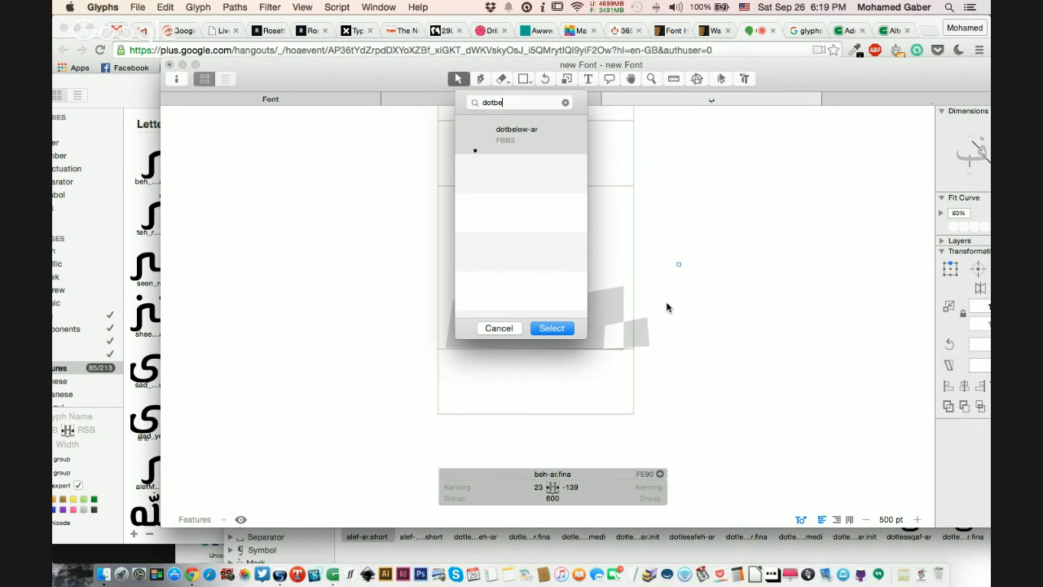
key(Return)
- Check the bottom anchor in the dotlessbeh-ar.fina source glyph, look at dotbelow-ar, and close the extra glyph views
click(545, 346)
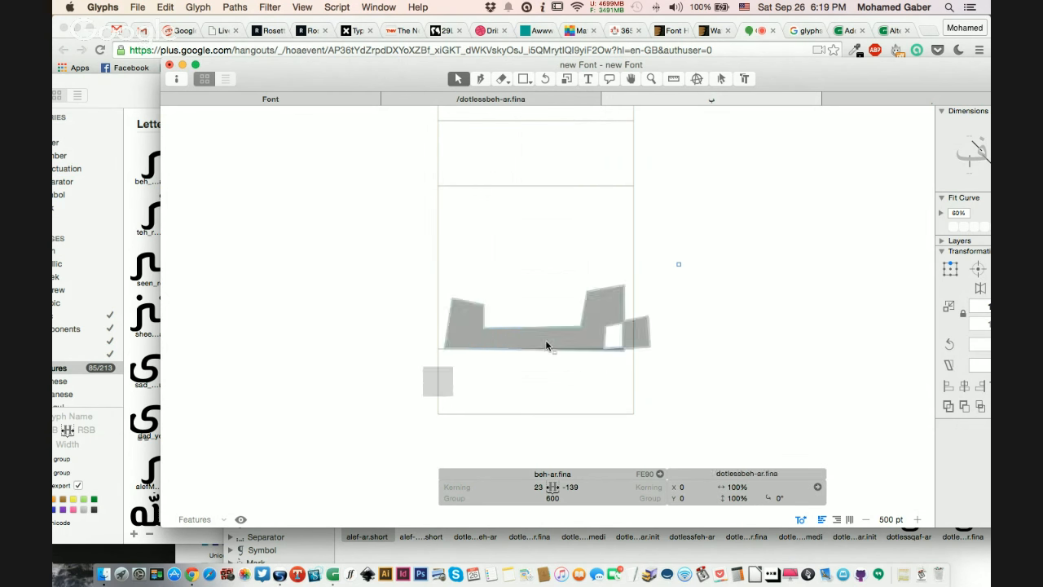
double_click(546, 346)
click(536, 406)
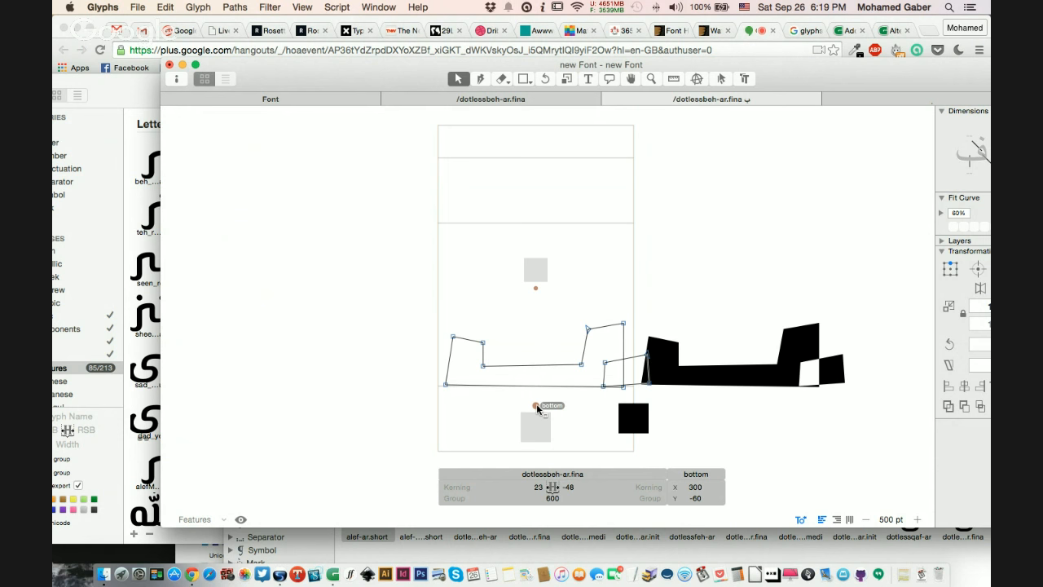
double_click(535, 425)
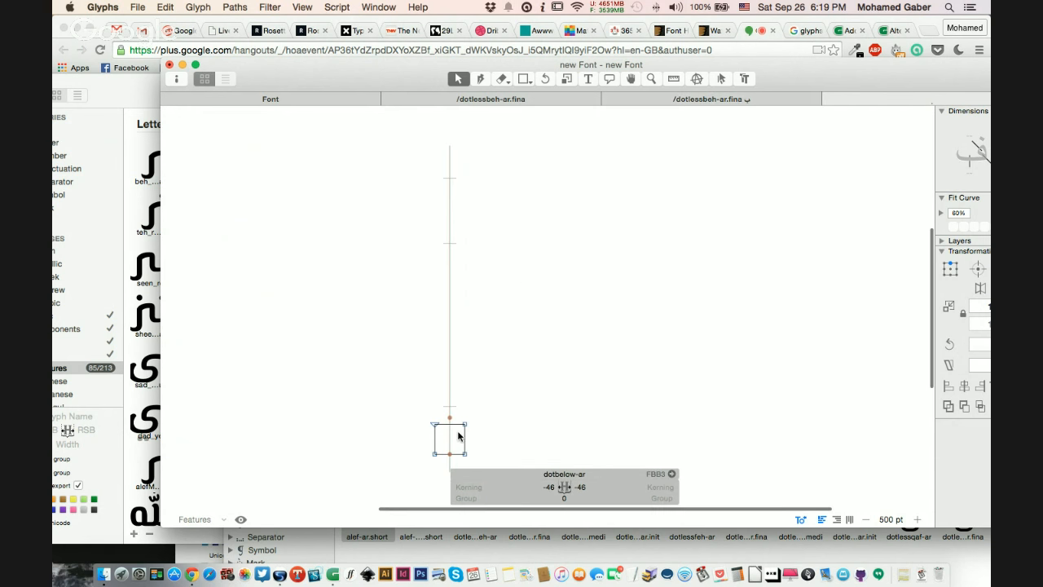
key(super+w)
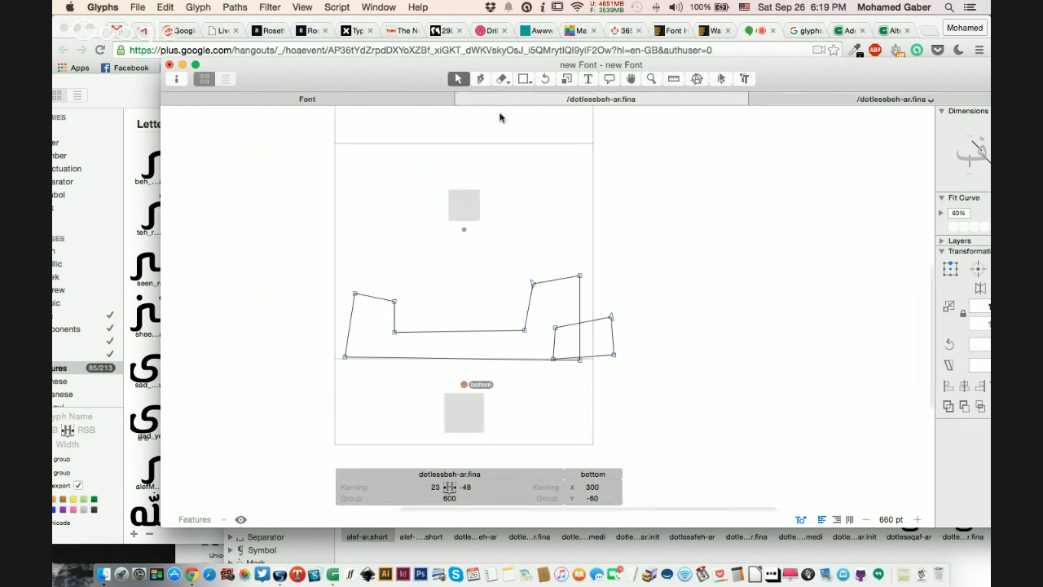
click(471, 370)
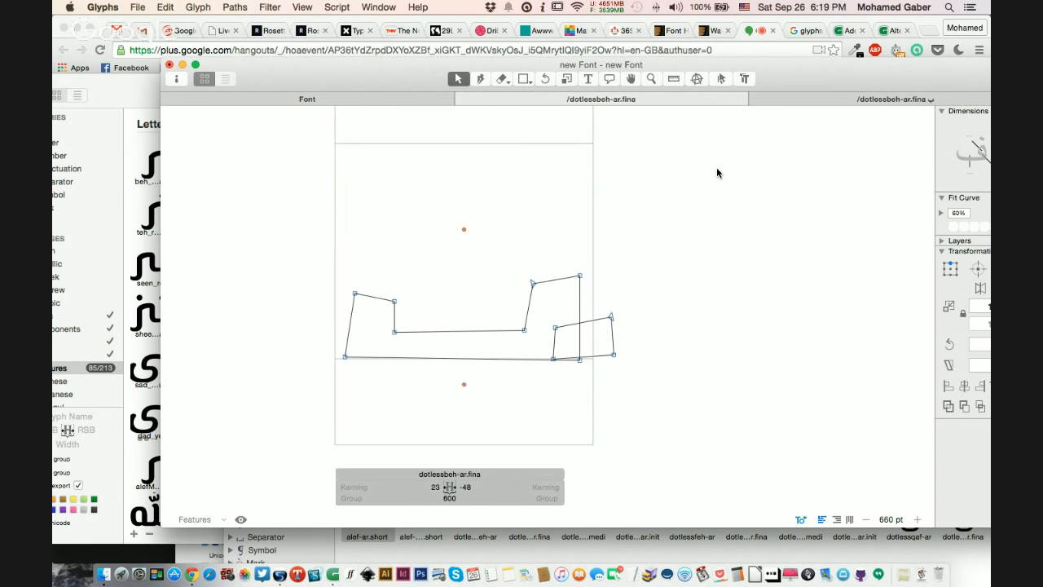
key(super+w)
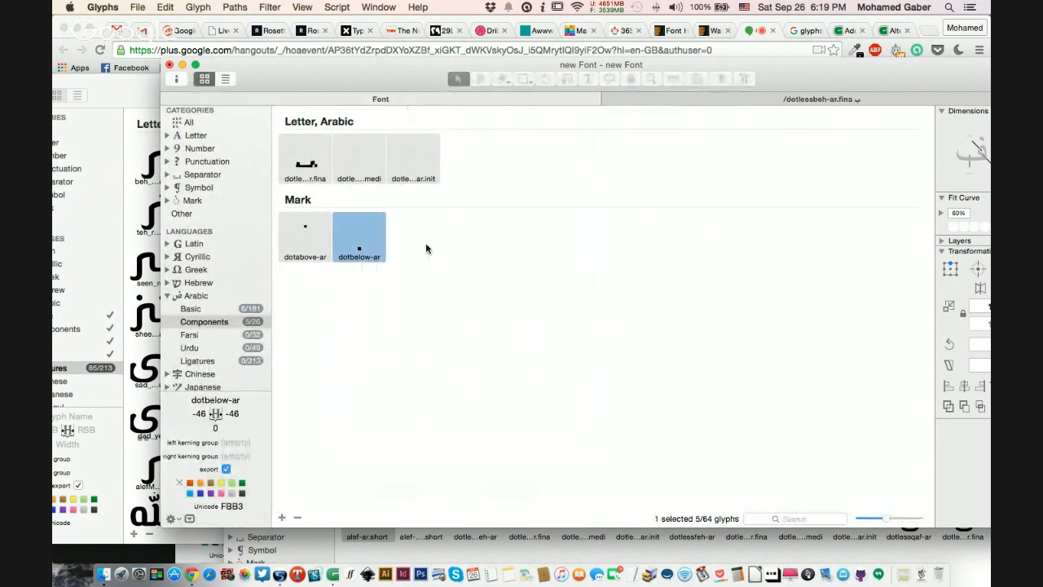
- Reopen beh-ar.fina from the basic Arabic glyphs and try disabling automatic alignment on its dotlessbeh-ar.fina component
click(233, 304)
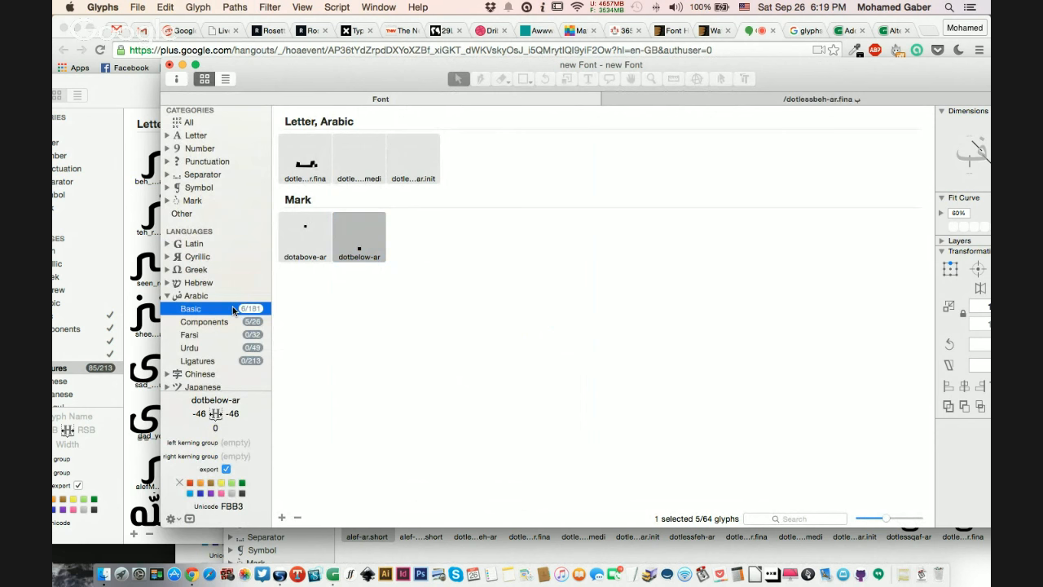
click(472, 164)
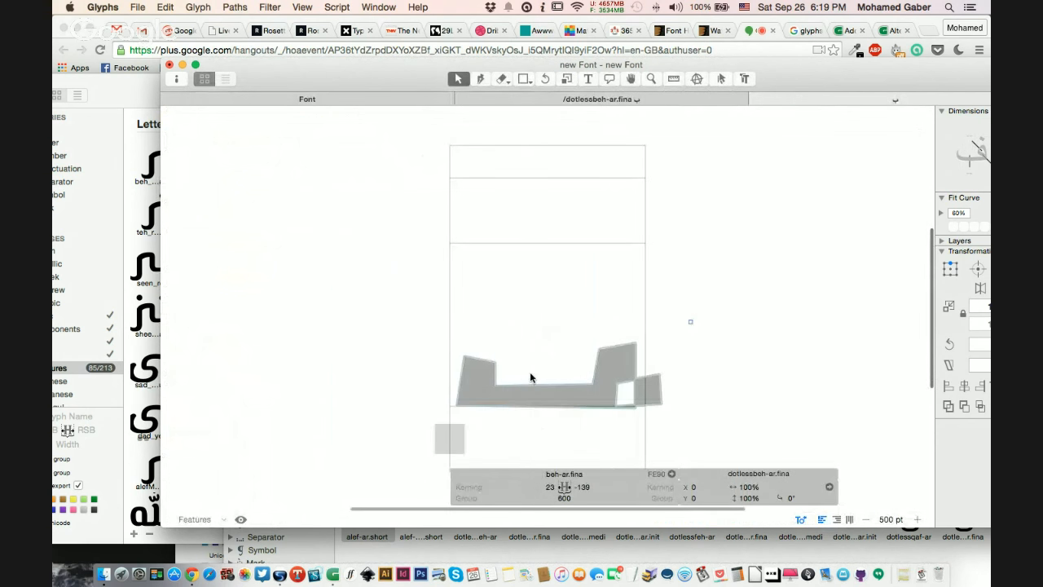
right_click(549, 402)
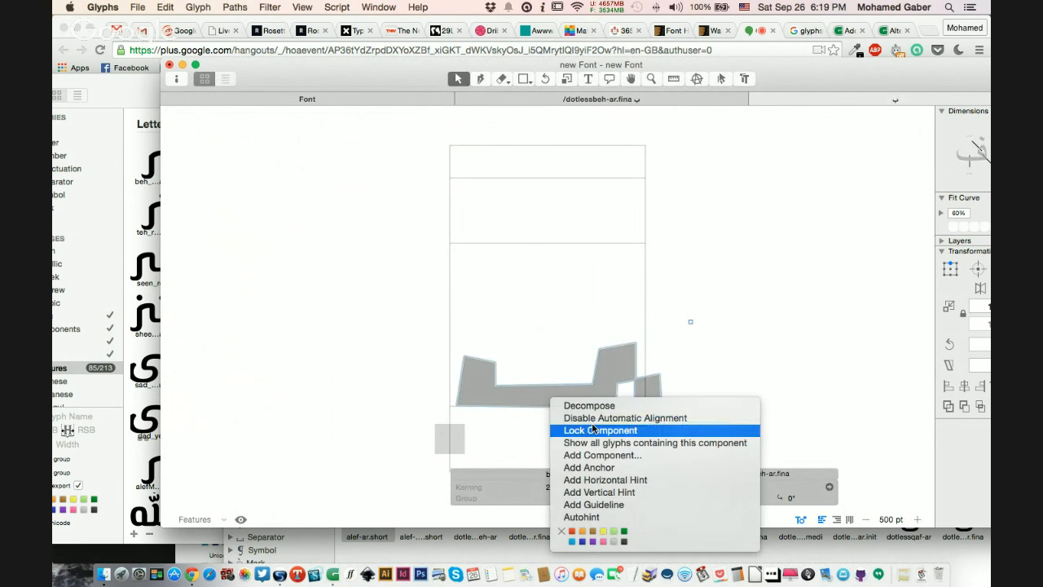
click(556, 417)
right_click(555, 400)
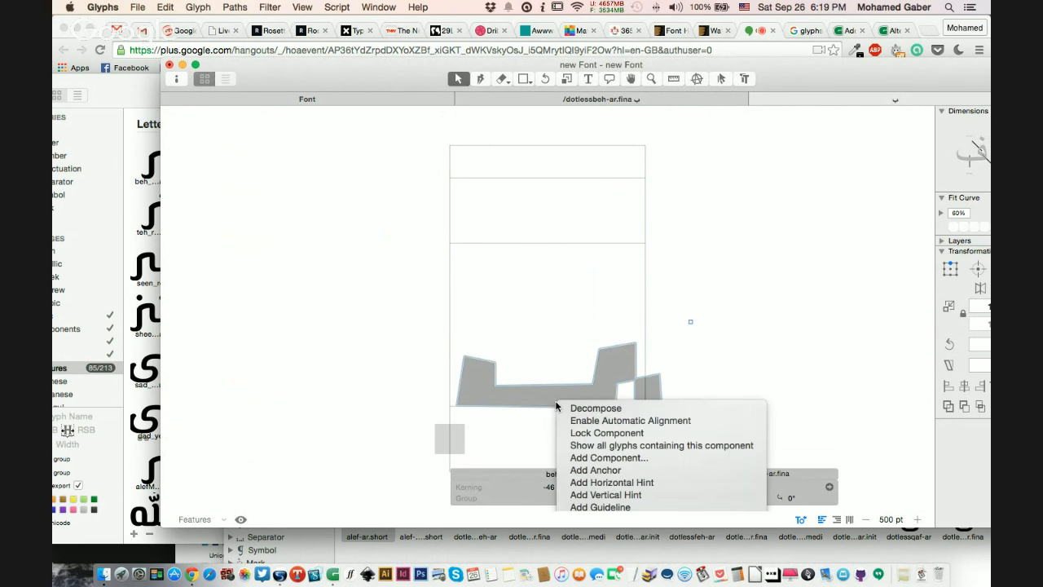
click(560, 409)
- Delete the dotbelow-ar and dotlessbeh-ar.fina components from beh-ar.fina
click(452, 435)
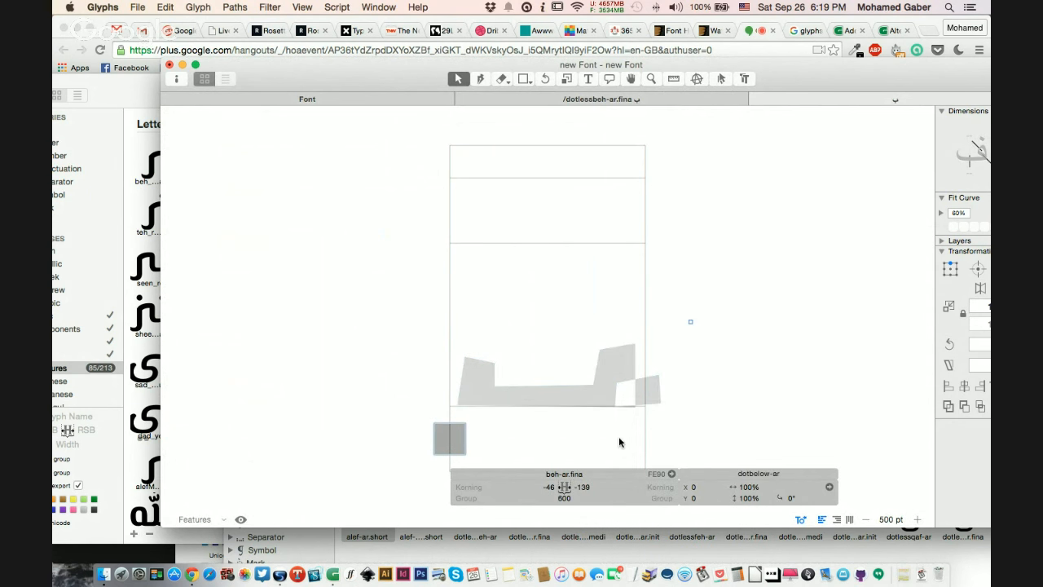
key(Delete)
click(523, 402)
key(Delete)
- Add the dotlessbeh-ar.fina and dotbelow-ar components to beh-ar.fina again and move the dot under the bowl to about X 302, Y 0
key(super+shift+c)
text(dot)
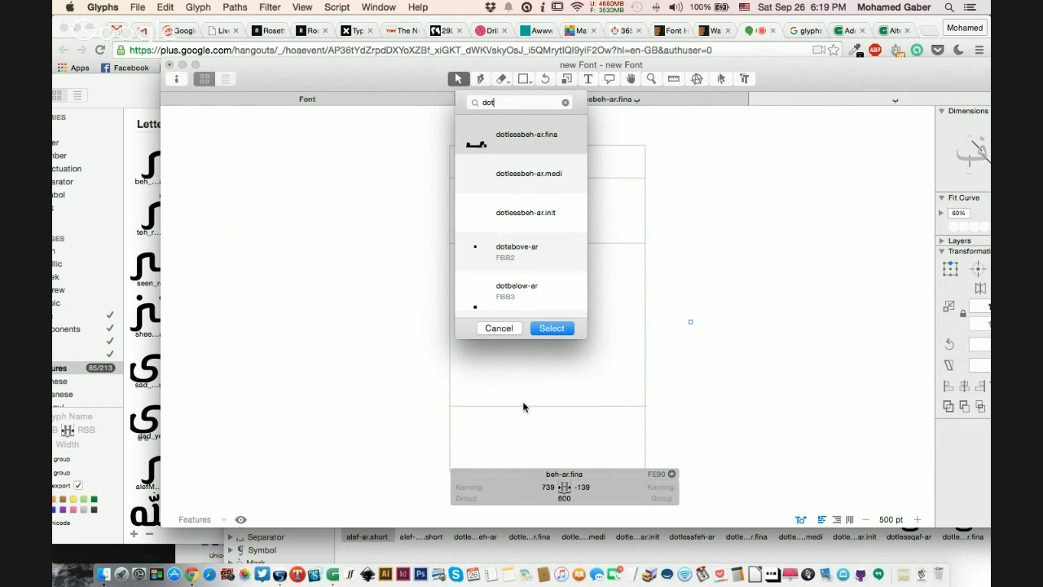
key(Return)
key(super+shift+c)
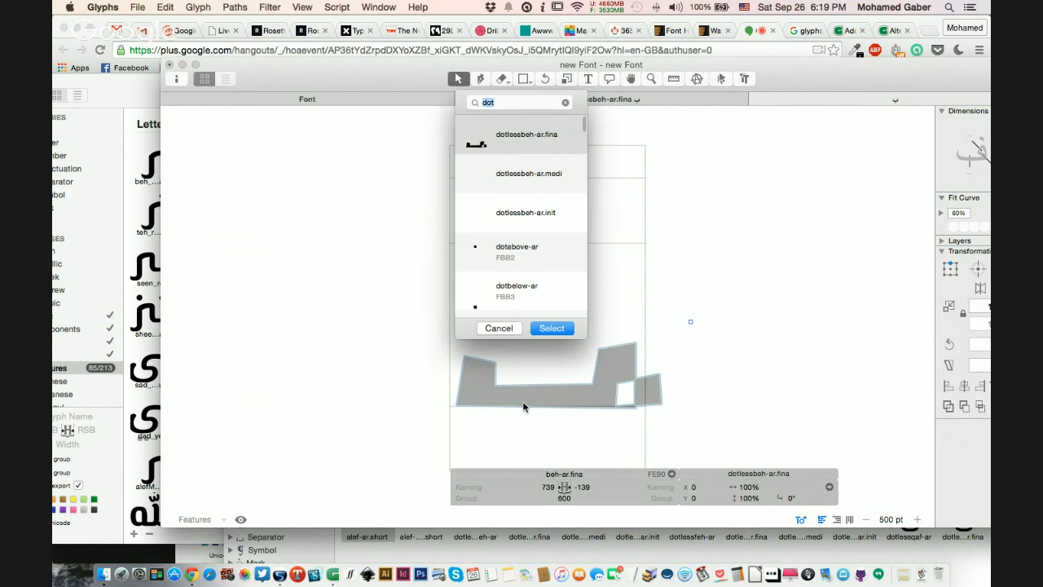
text(dotbe)
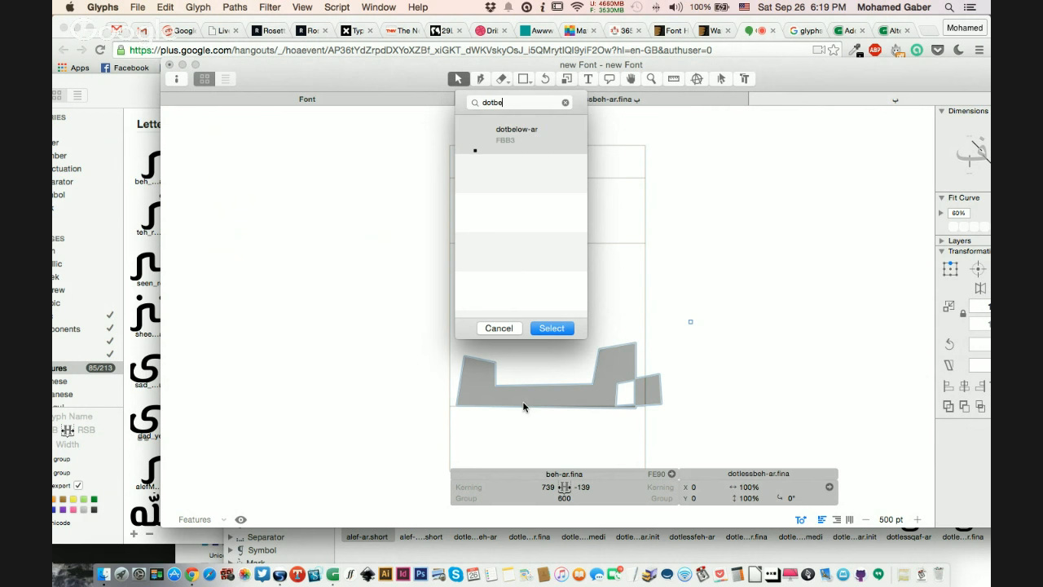
key(Return)
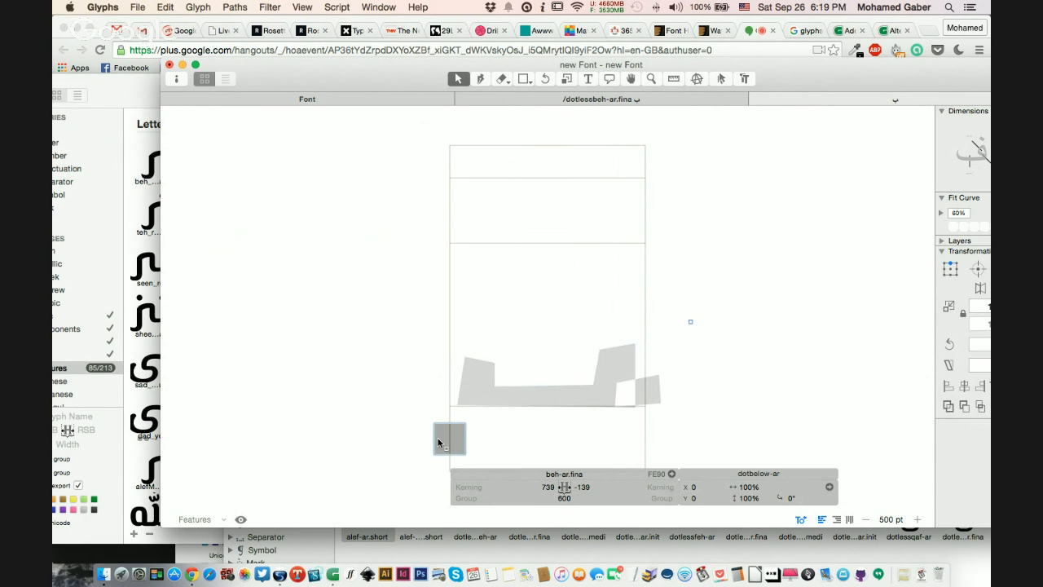
key(space)
drag(438, 437, 440, 348)
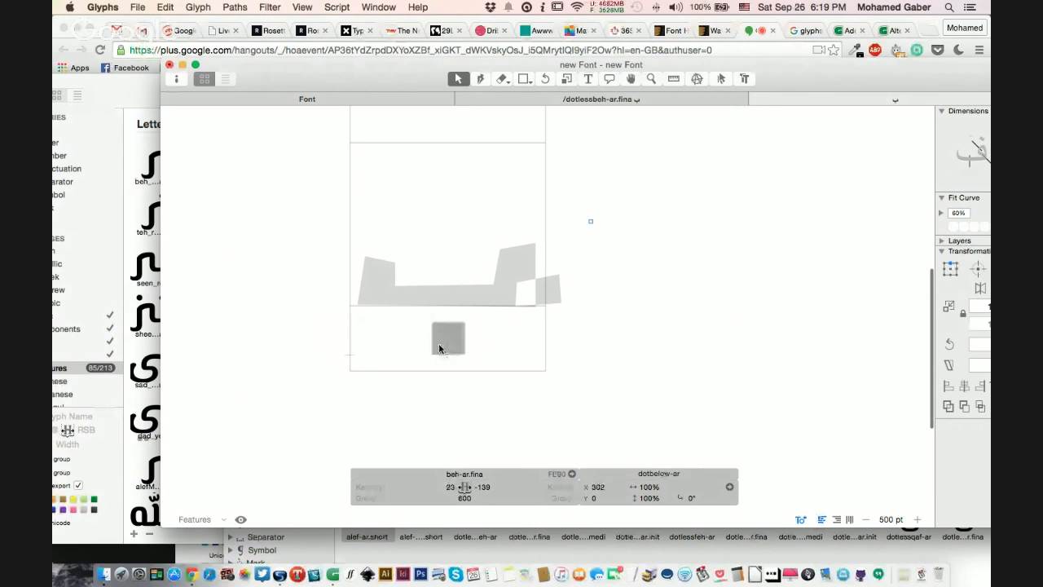
- Examine the bottom anchor of dotlessbeh-ar.fina and the mark preview attached to it
click(501, 97)
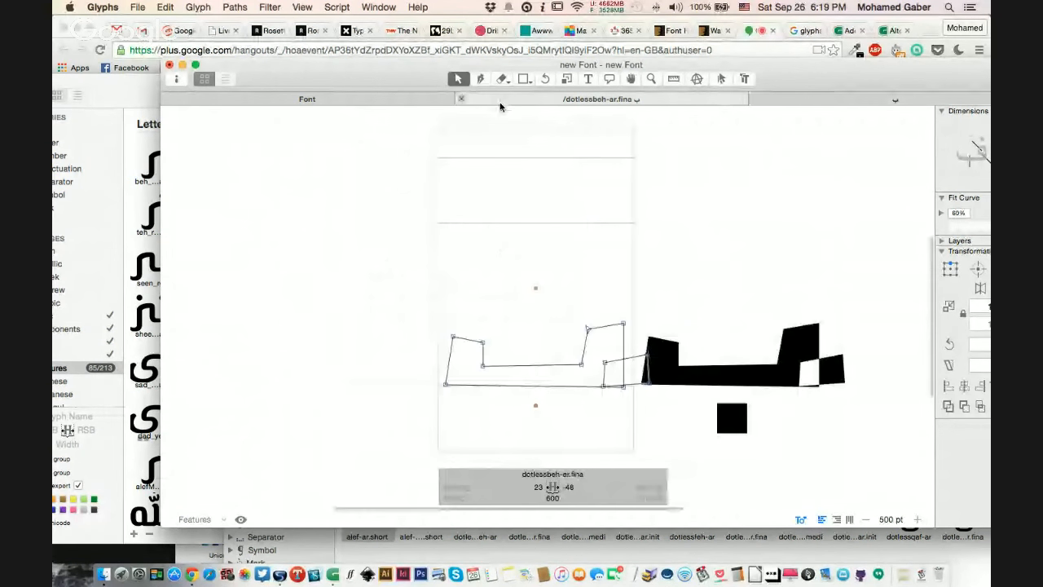
click(536, 406)
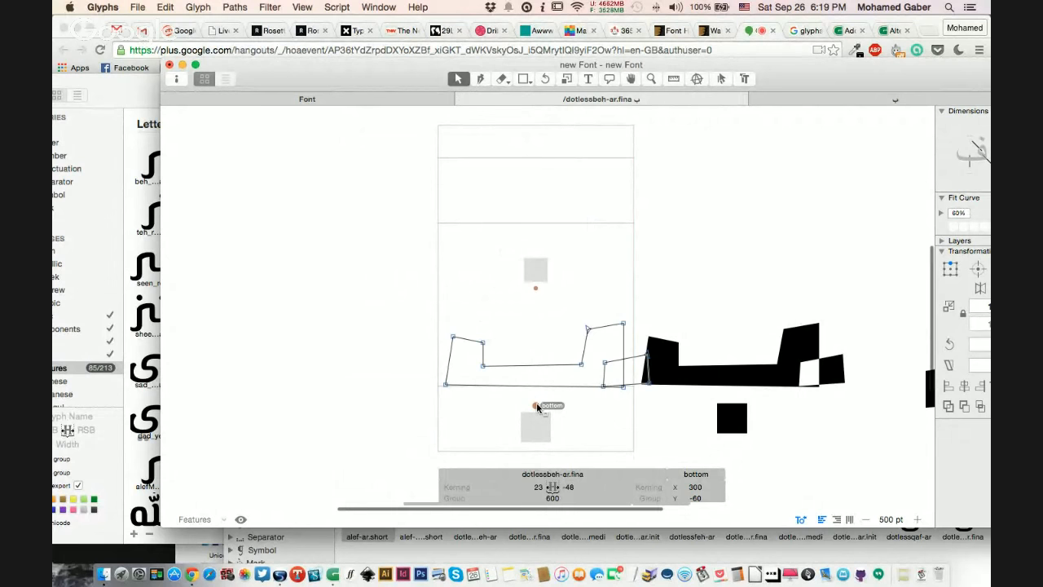
scroll(539, 408, up, 3)
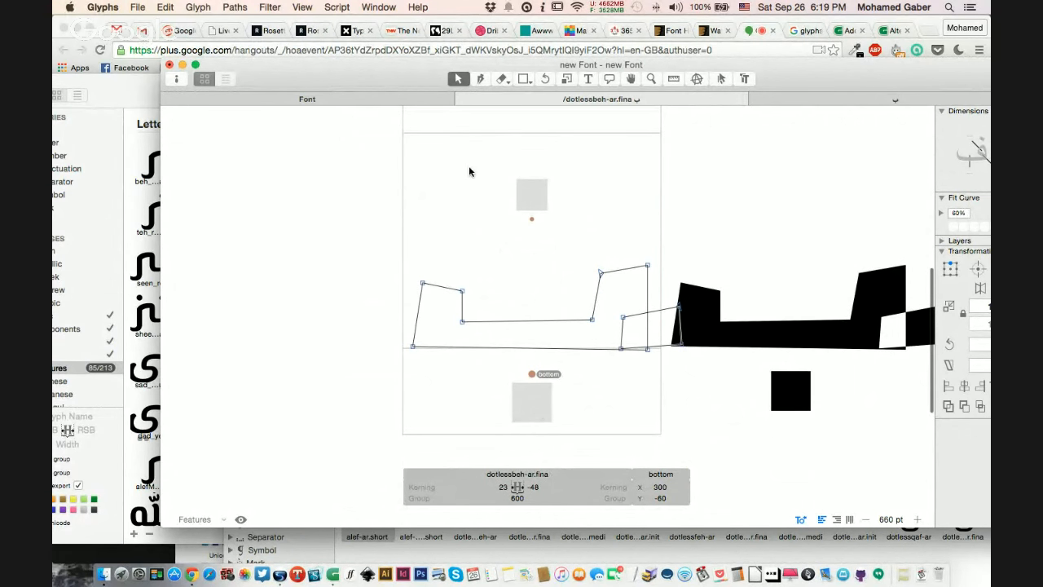
- Open dotbelow-ar from the mark glyphs and examine its _bottom anchor and the position of its square up close
click(408, 98)
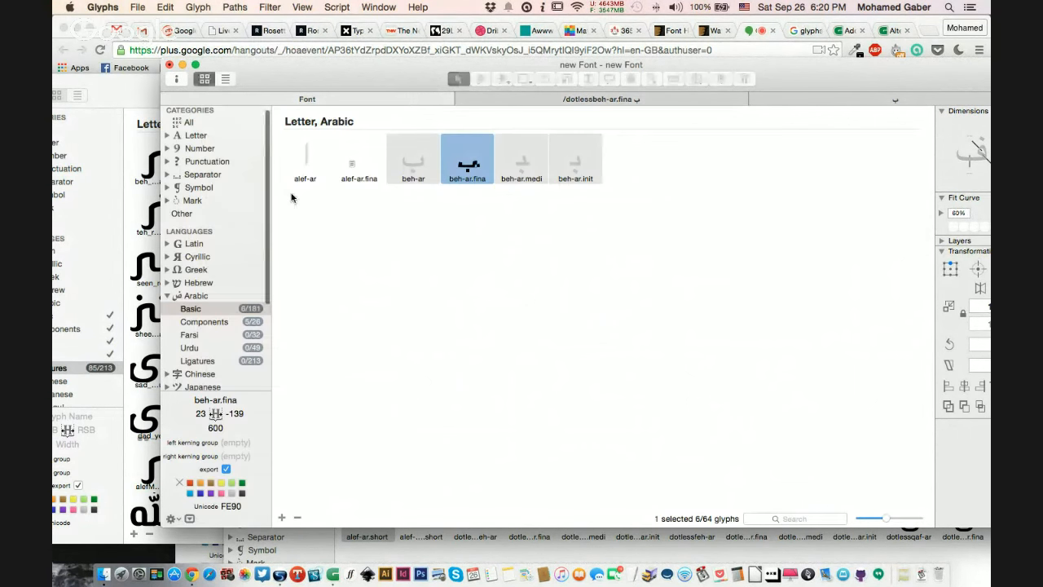
click(202, 213)
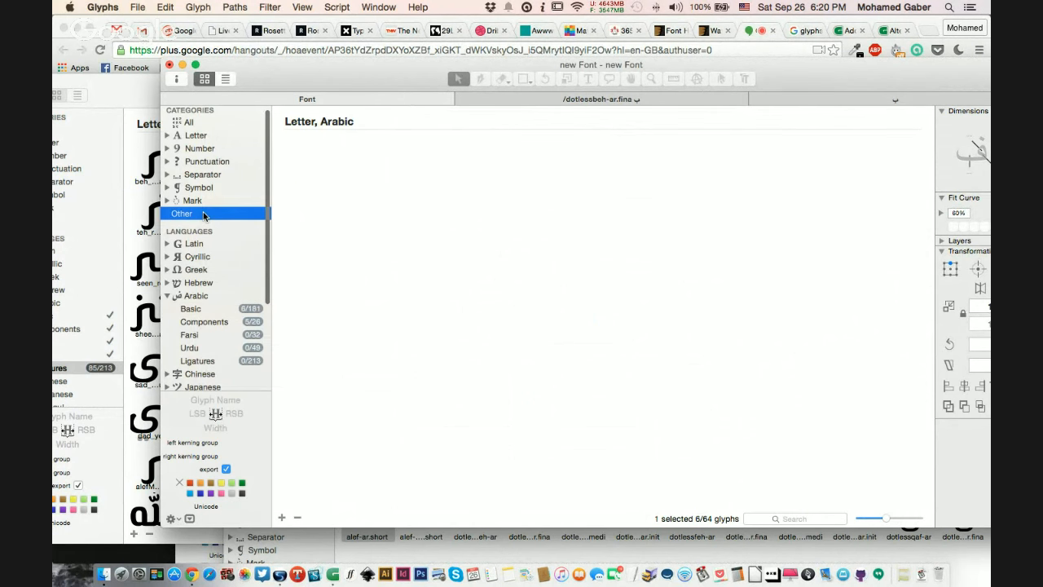
click(217, 201)
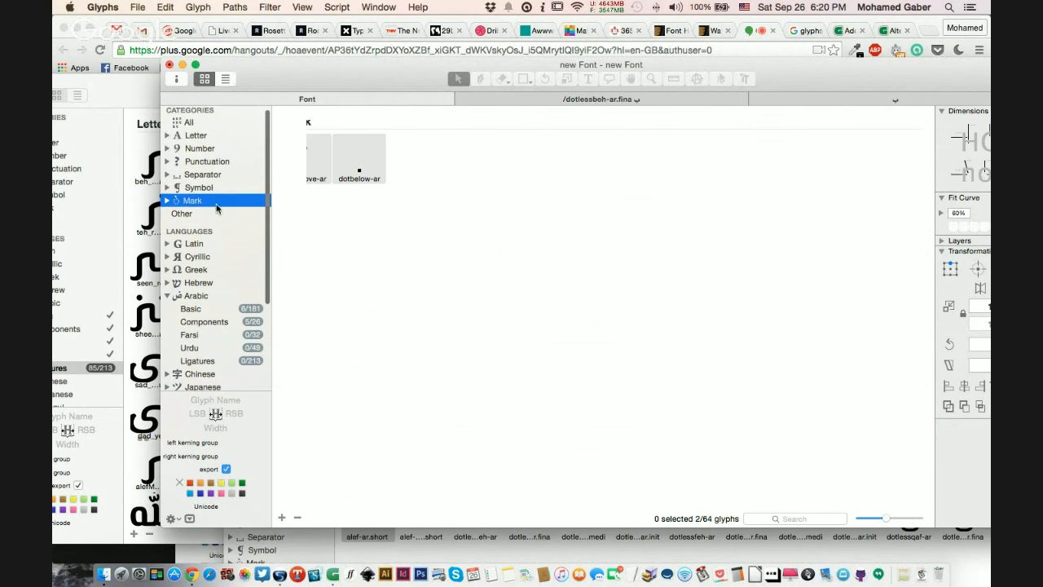
click(377, 167)
double_click(380, 169)
click(547, 354)
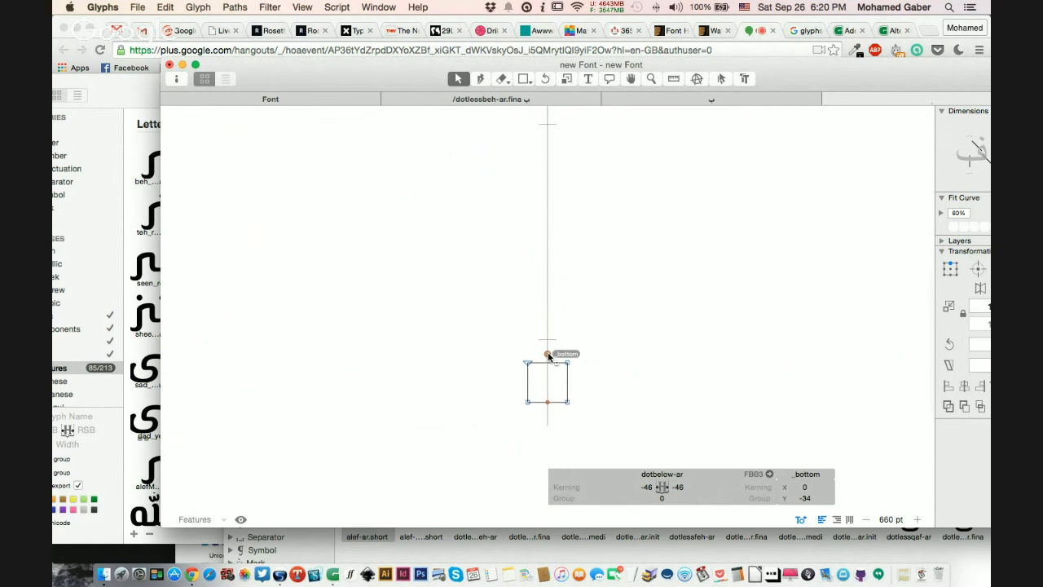
scroll(550, 356, right, 1)
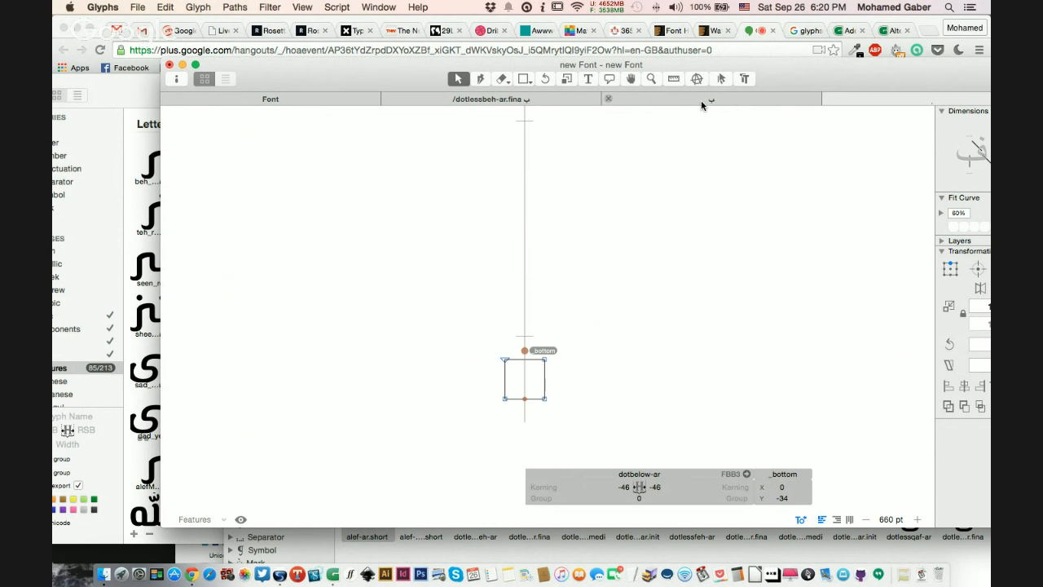
click(585, 295)
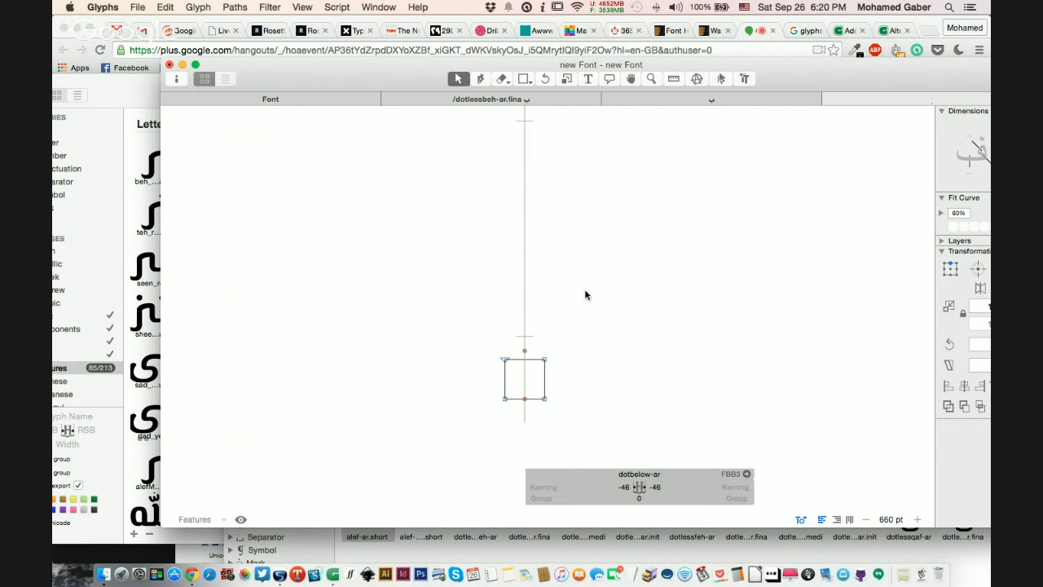
key(super+plus)
key(super+plus)
scroll(585, 295, down, 3)
scroll(585, 295, down, 1)
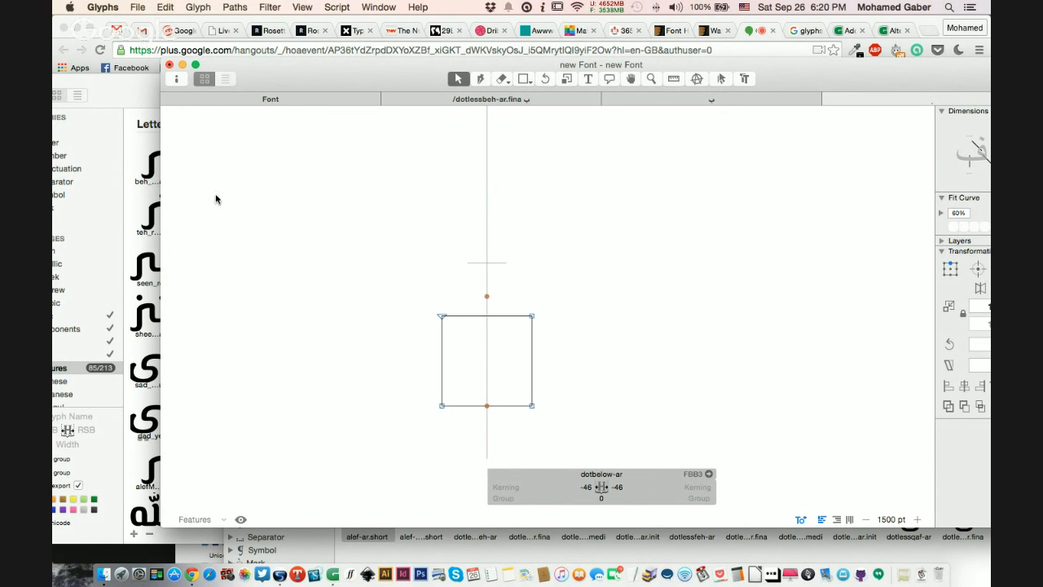
- Switch to the El-Messiri-Bold font, look through its marks and Arabic components, and open its beh-ar.fina glyph
click(121, 98)
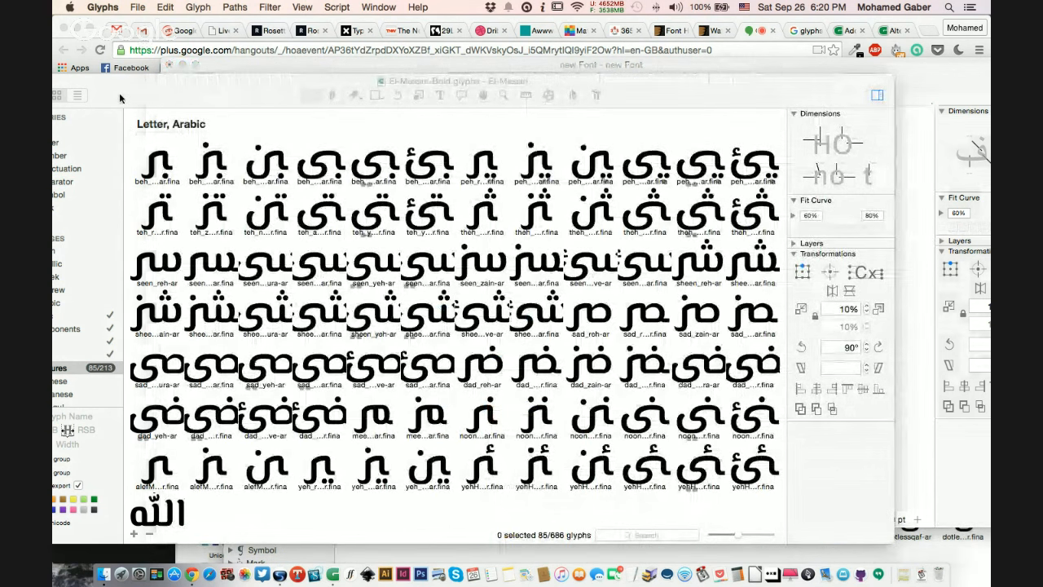
drag(120, 99, 298, 95)
click(223, 205)
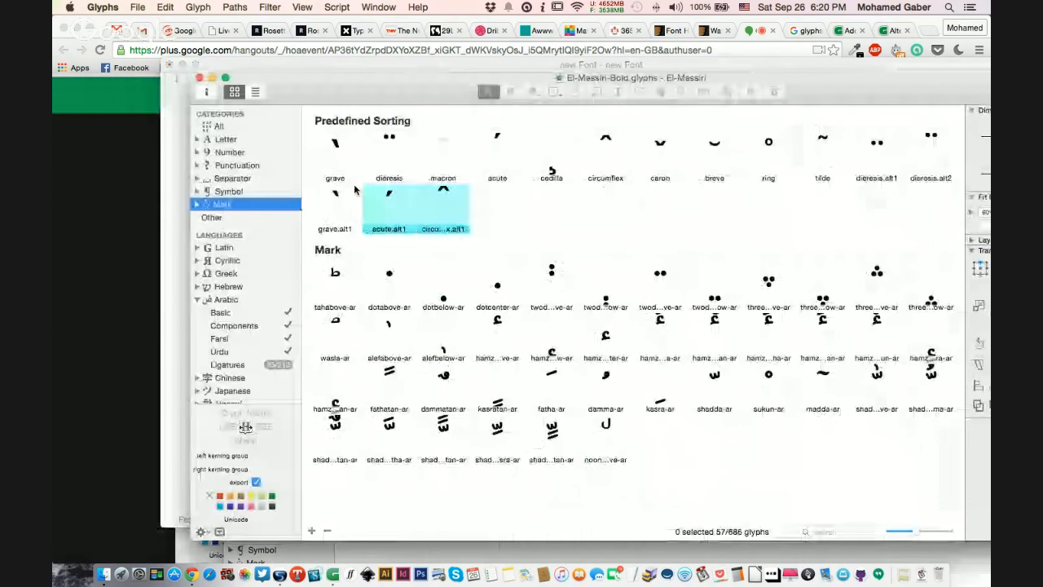
click(240, 326)
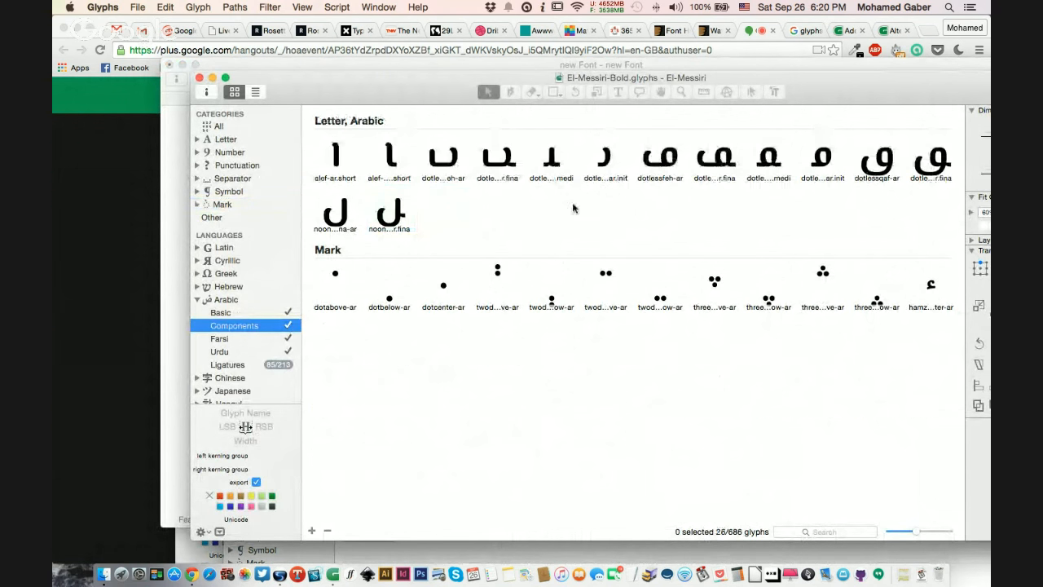
click(232, 313)
double_click(347, 210)
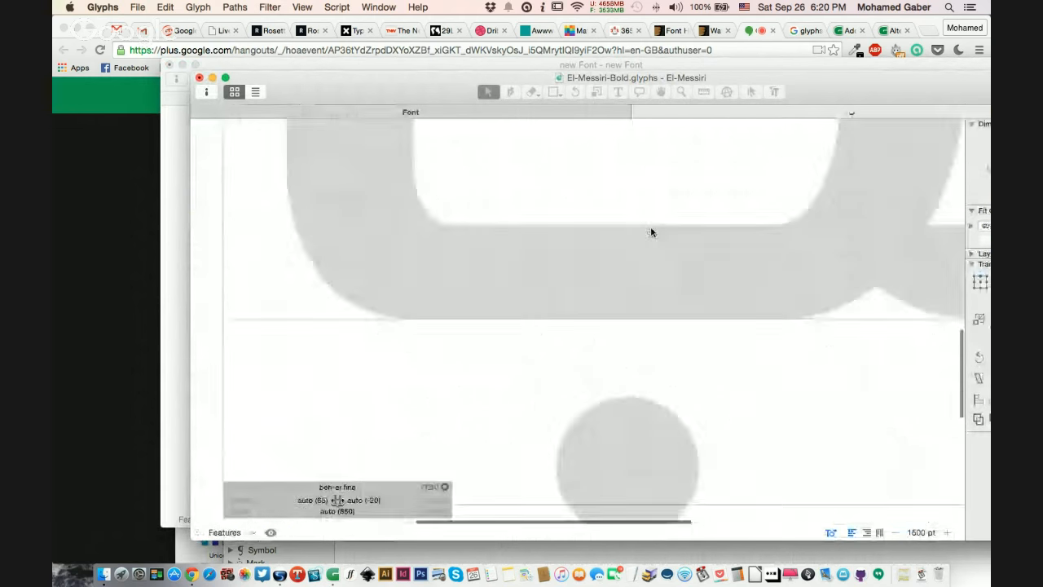
- Examine how the dotless beh and dot-below components and the anchors are set up in El-Messiri-Bold's beh-ar.fina
key(super+minus)
key(super+minus)
key(super+minus)
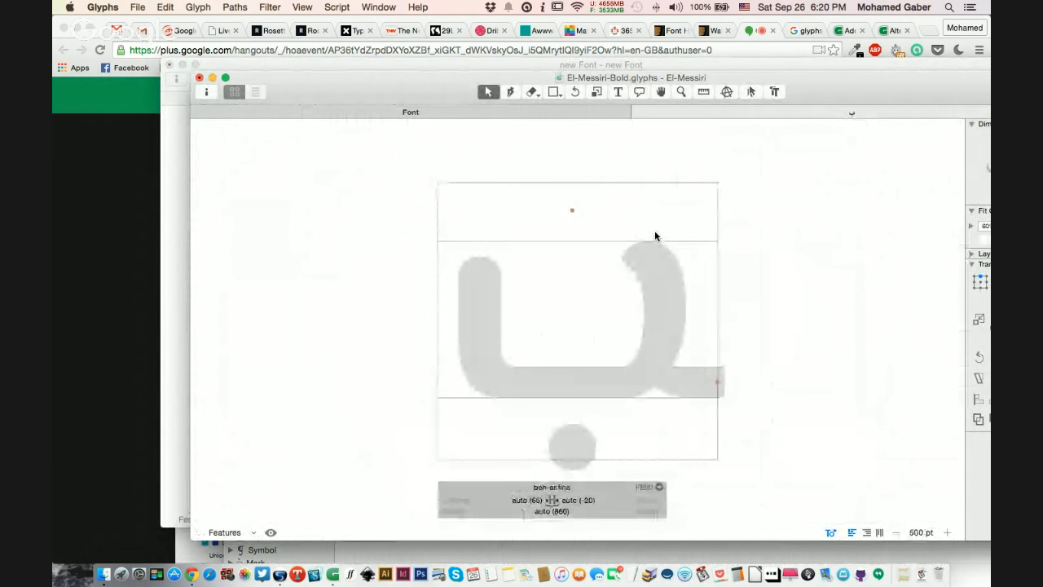
click(662, 303)
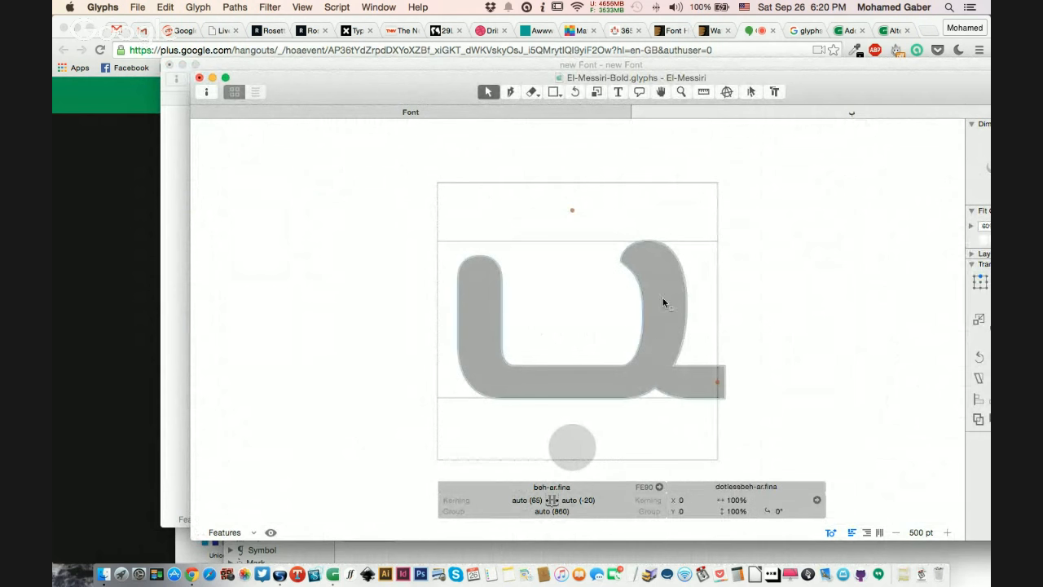
scroll(756, 421, down, 4)
shift+click(545, 392)
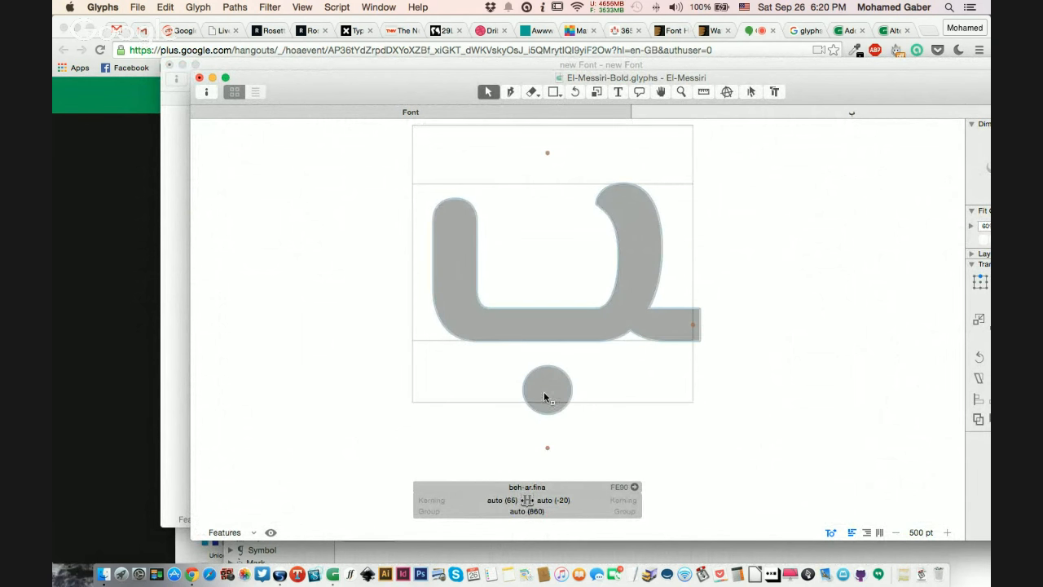
- Delete the dotlessbeh-ar.fina and dotbelow-ar components from El-Messiri-Bold's beh-ar.fina glyph
click(547, 449)
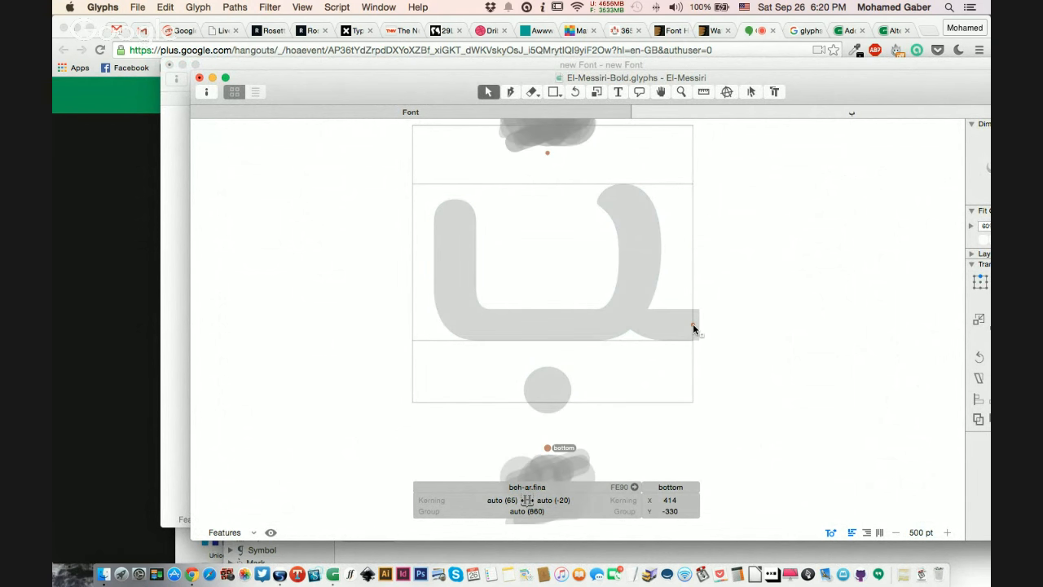
click(690, 329)
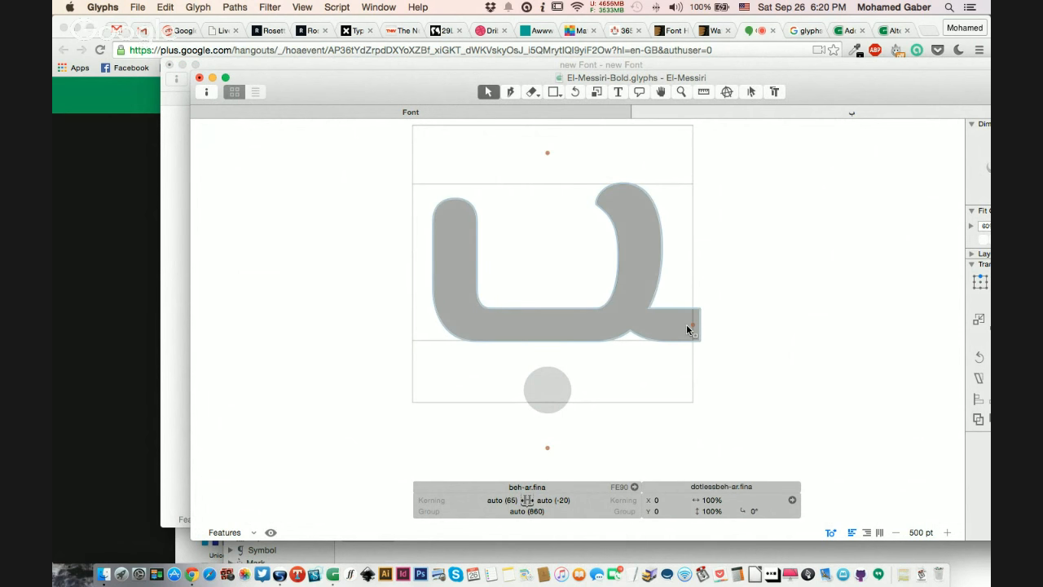
key(super+minus)
key(BackSpace)
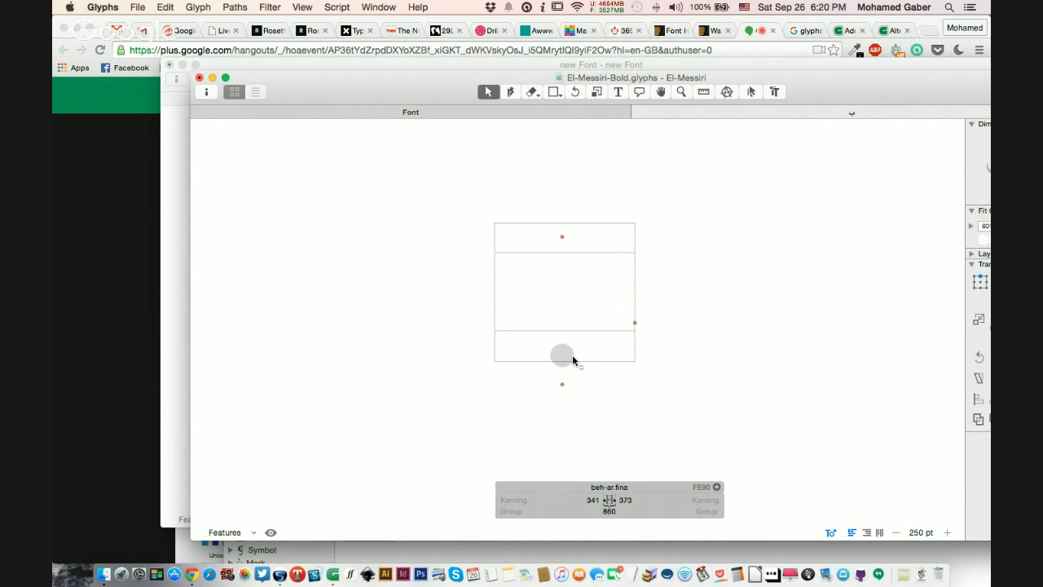
key(super+z)
- Delete the bottom, entry and top anchors from beh-ar.fina so the glyph is empty
click(562, 384)
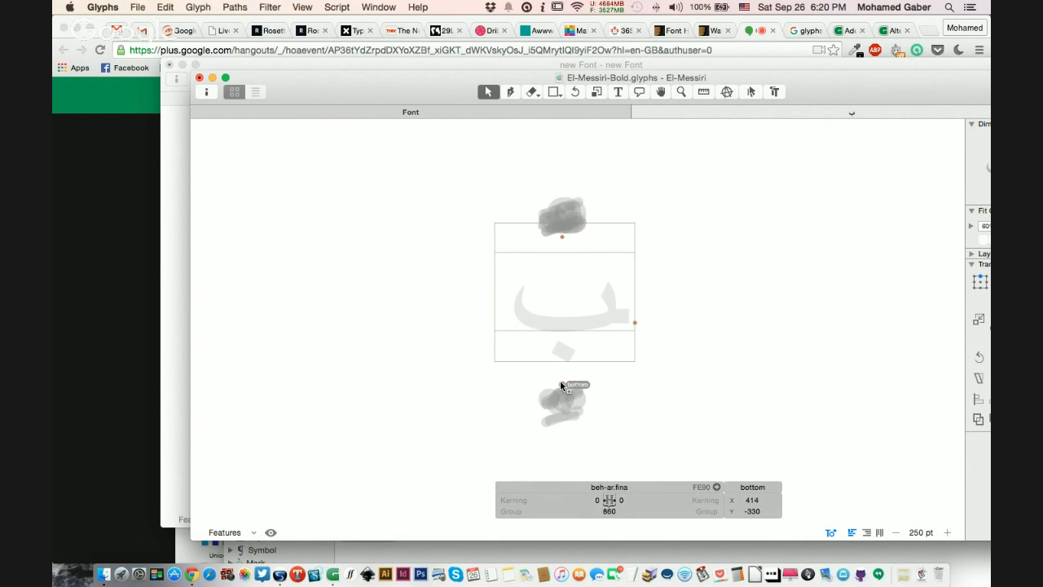
shift+click(634, 322)
shift+click(563, 238)
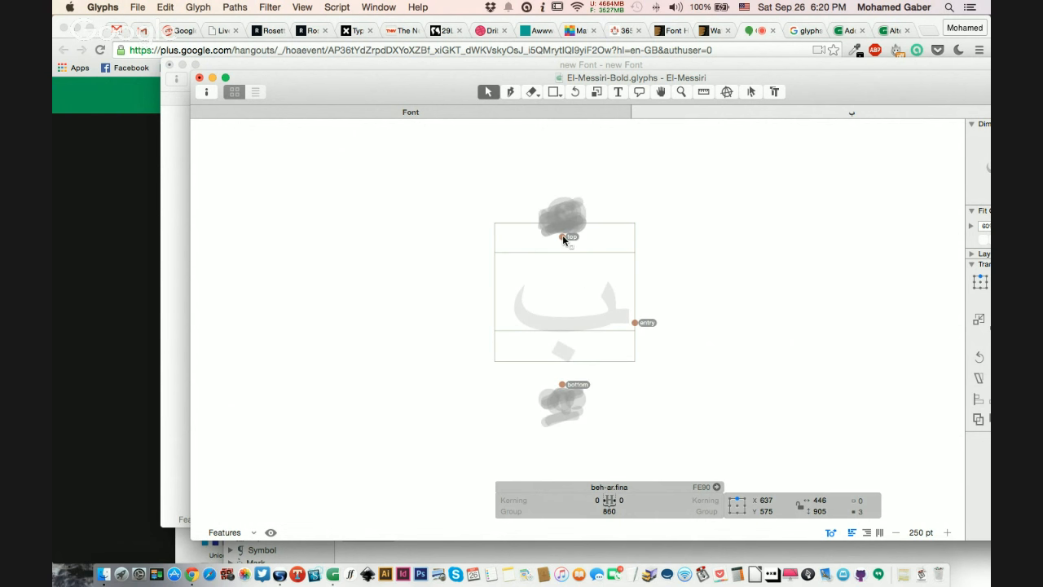
key(Delete)
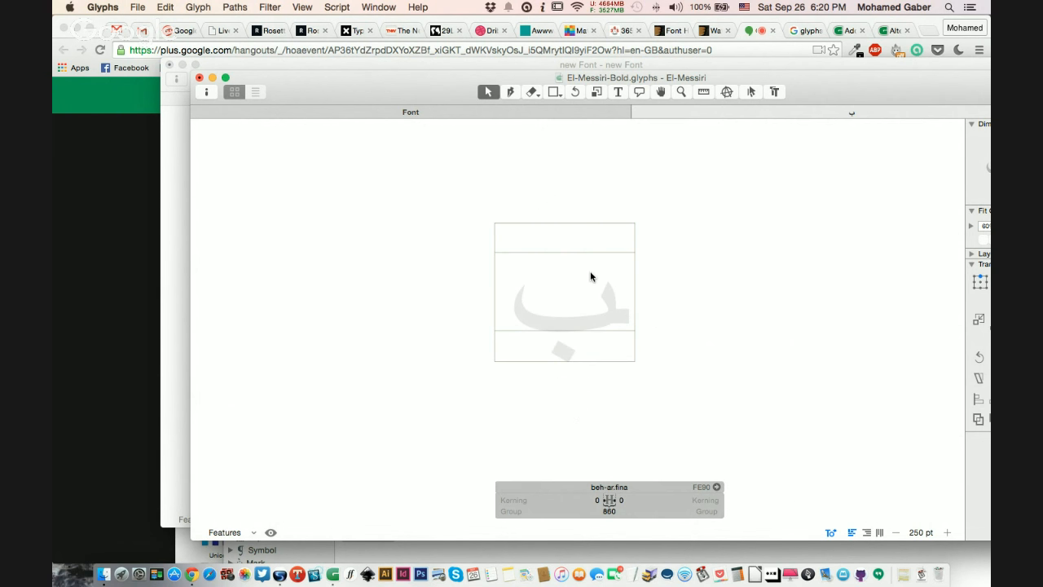
- Add dotlessbeh-ar.fina and dotbelow-ar as components to the empty beh-ar.fina glyph
key(super+shift+c)
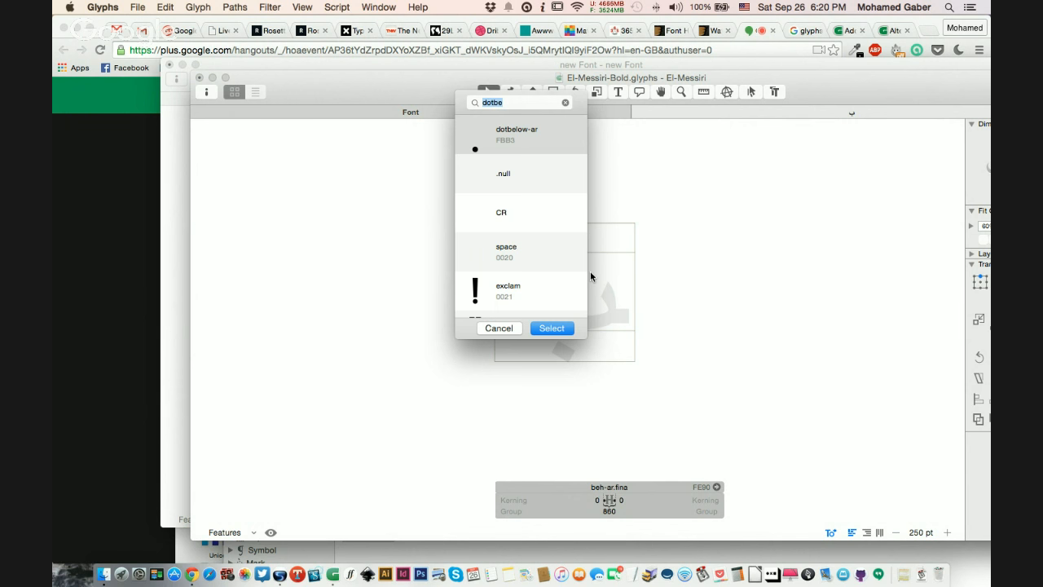
text(dotle)
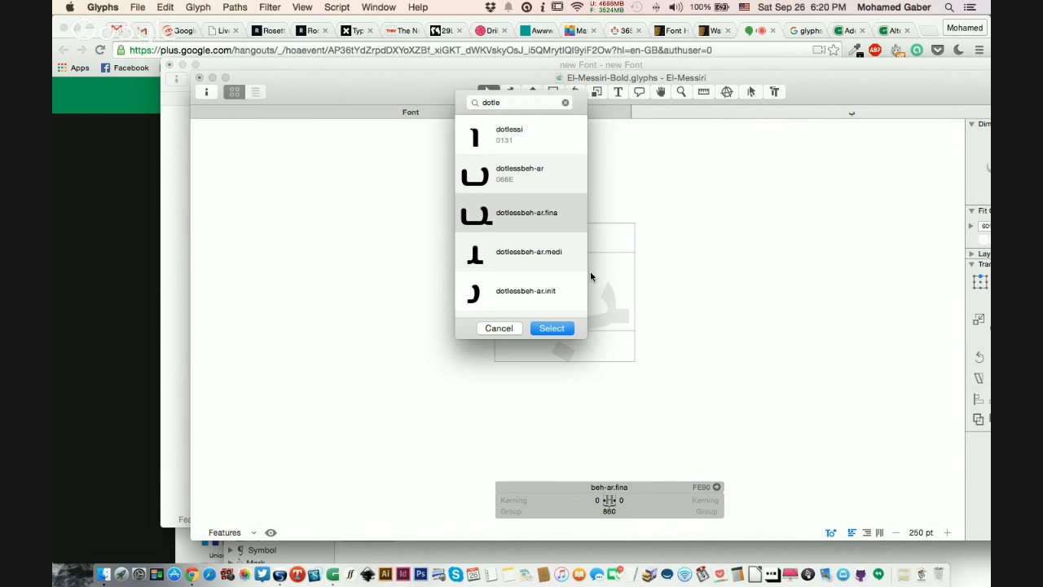
key(Return)
key(super+shift+c)
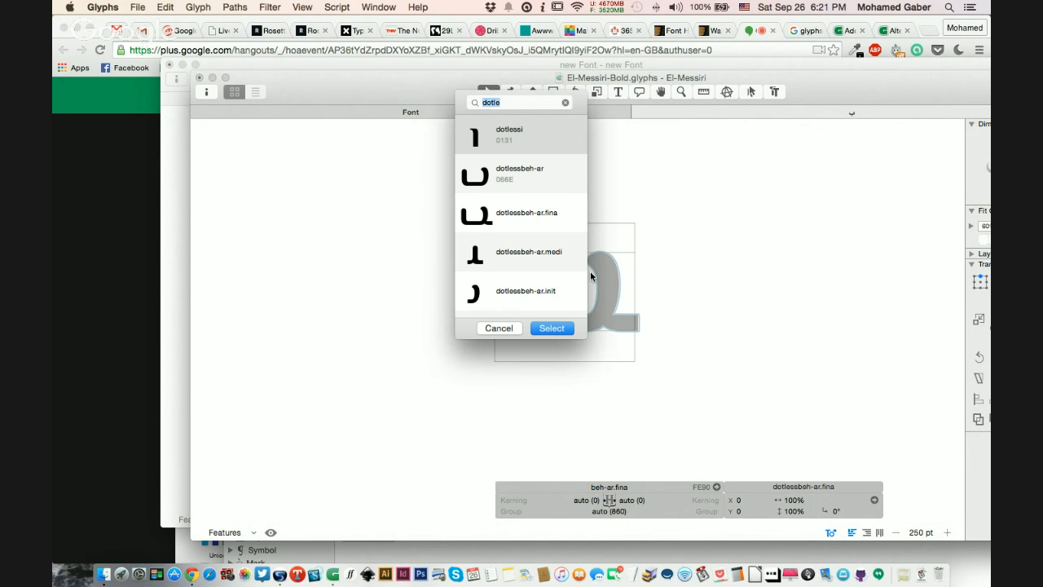
text(dotbe)
key(Return)
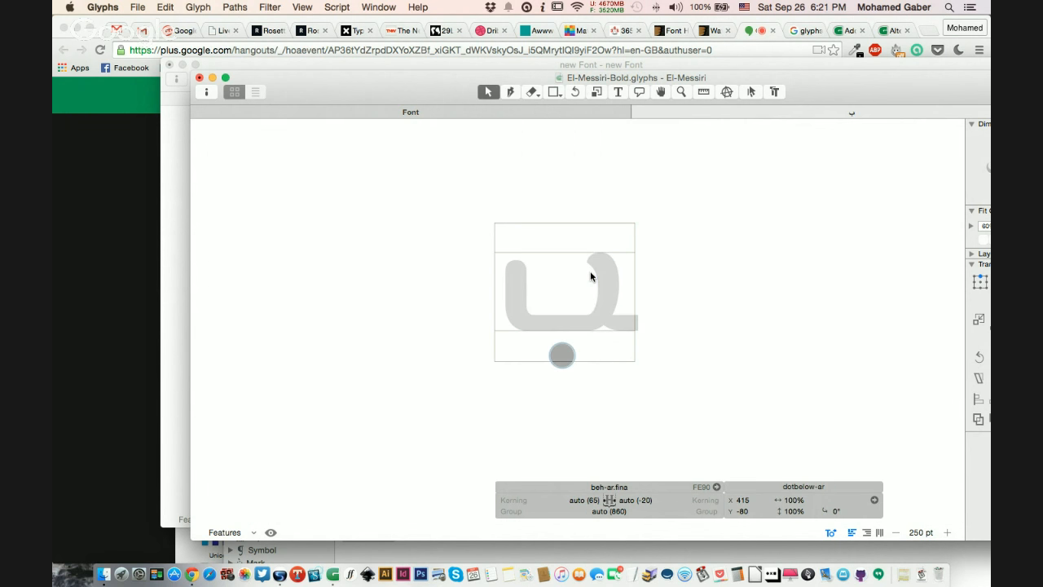
- Open the dotless beh component's source glyph and examine its bottom anchor up close, closing the edit view when done
click(599, 348)
click(562, 355)
double_click(554, 330)
click(562, 340)
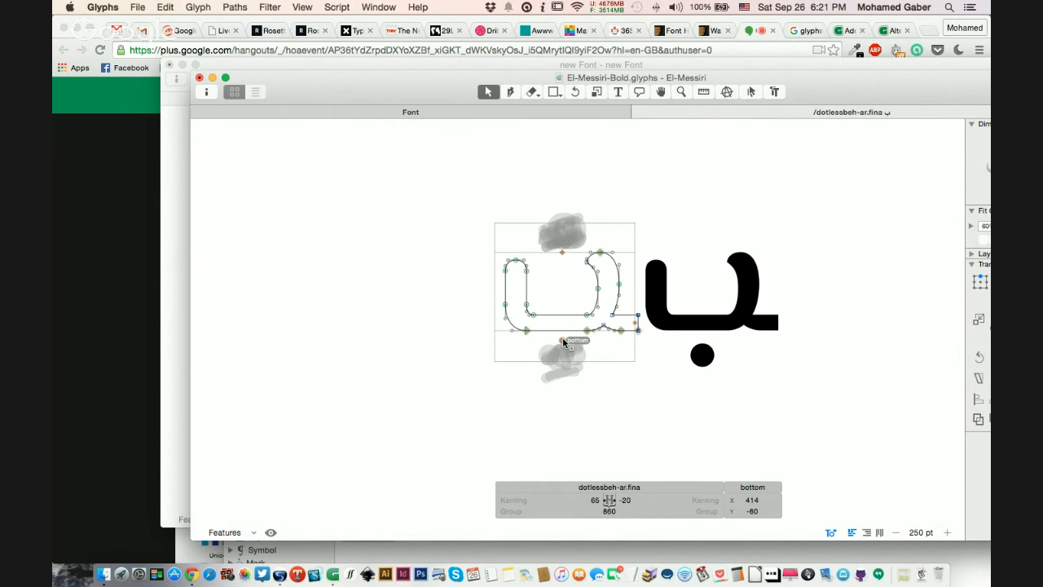
scroll(562, 338, up, 5)
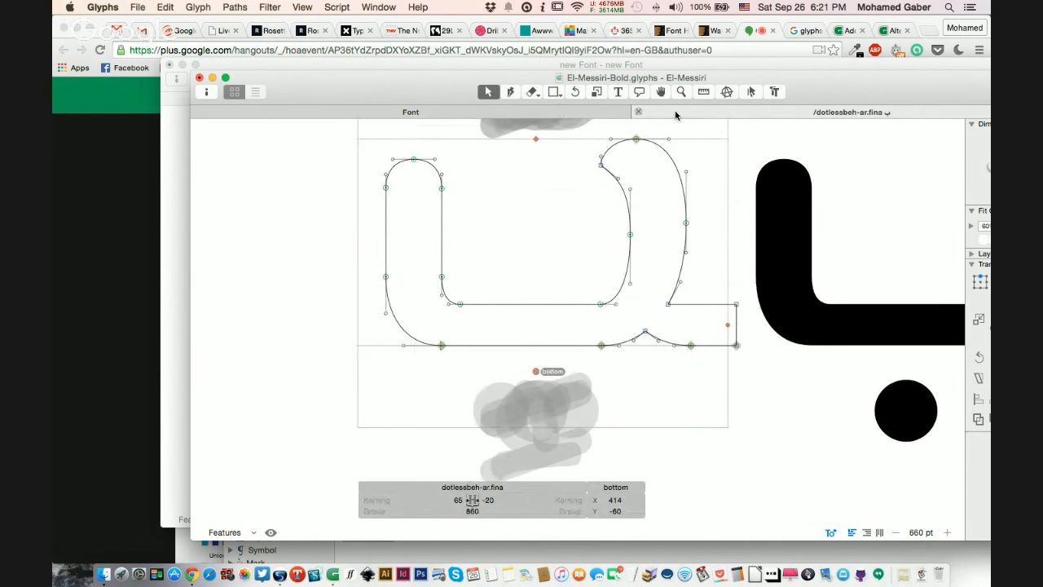
click(639, 112)
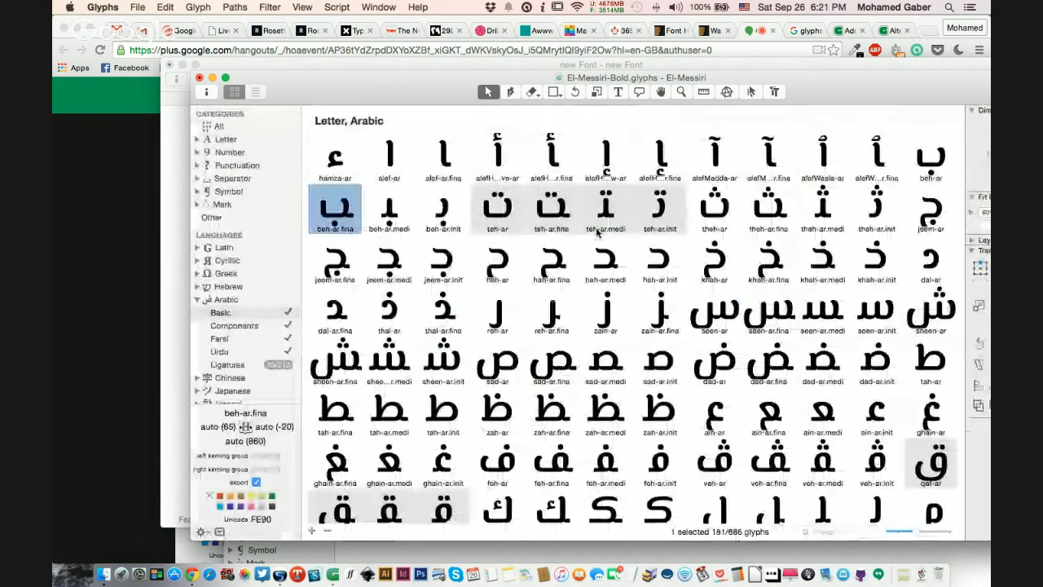
- Open the source glyph of beh-ar.fina's dot component, examine its _bottom anchor and return to the font overview
double_click(339, 209)
scroll(597, 383, down, 3)
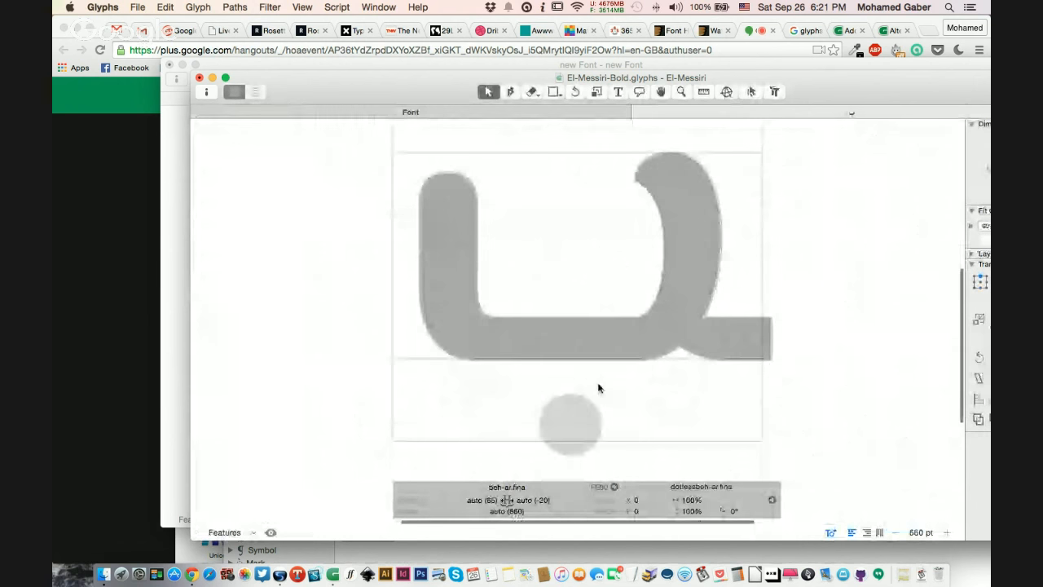
click(585, 414)
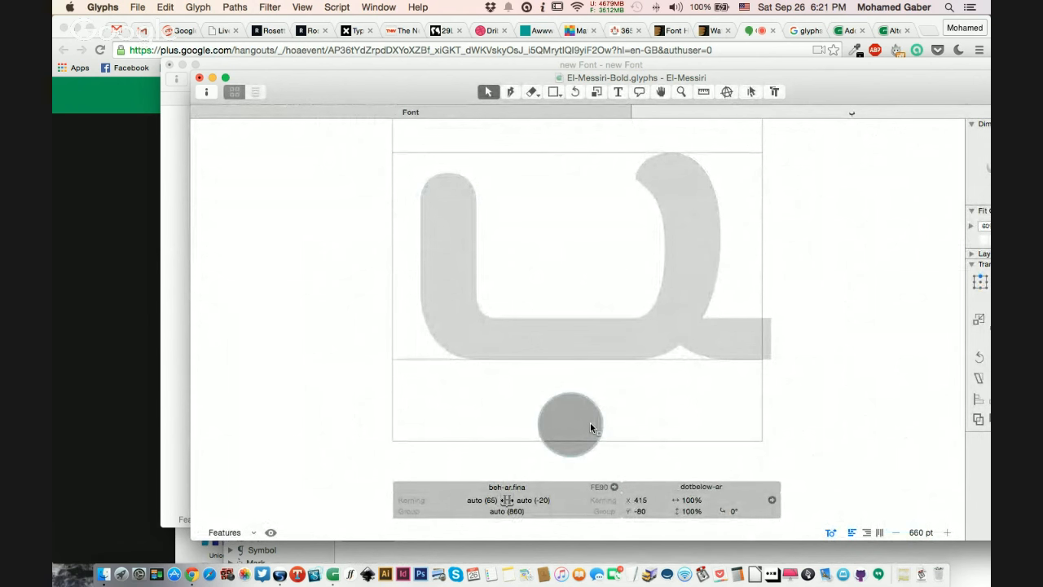
double_click(590, 422)
scroll(459, 392, down, 2)
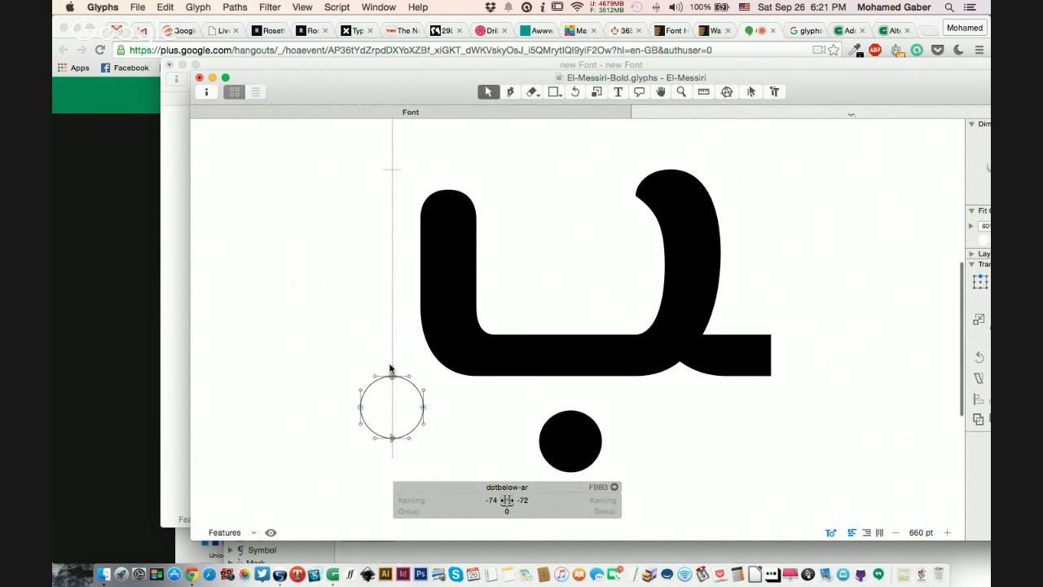
click(392, 367)
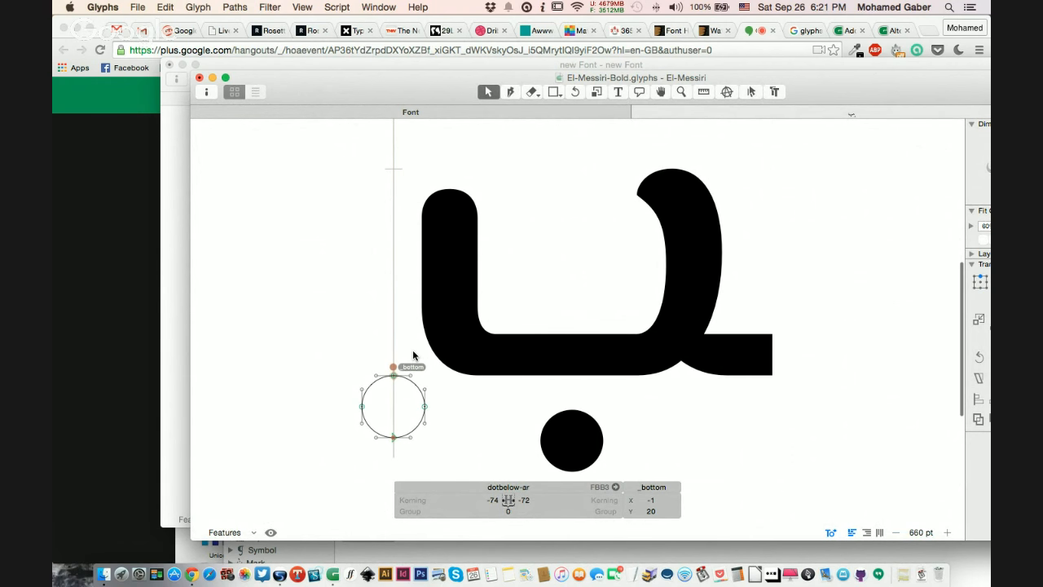
click(585, 115)
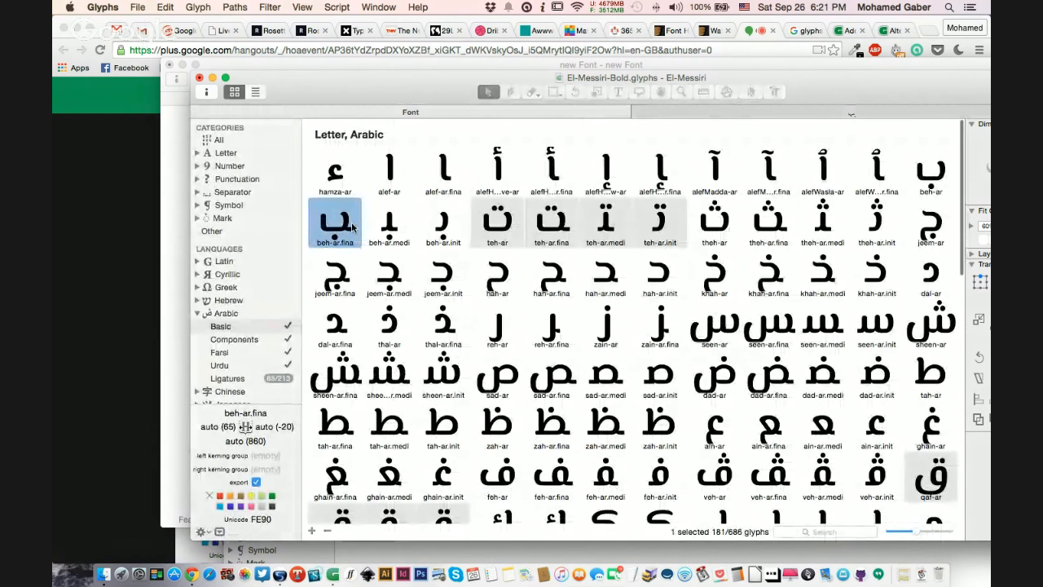
- Reopen beh-ar.fina and disable automatic alignment for its dotbelow-ar component
double_click(338, 221)
click(553, 359)
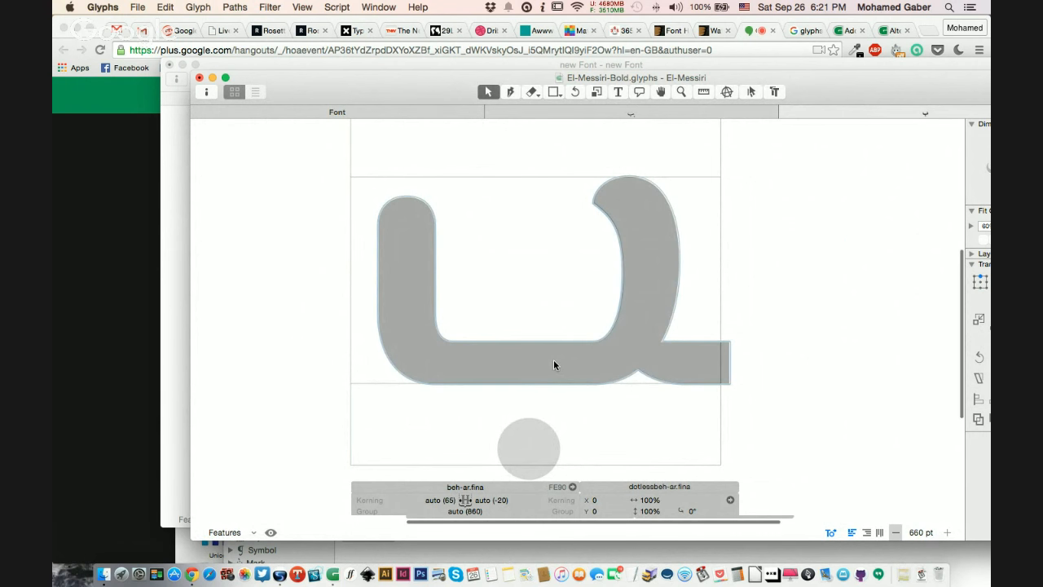
key(super+minus)
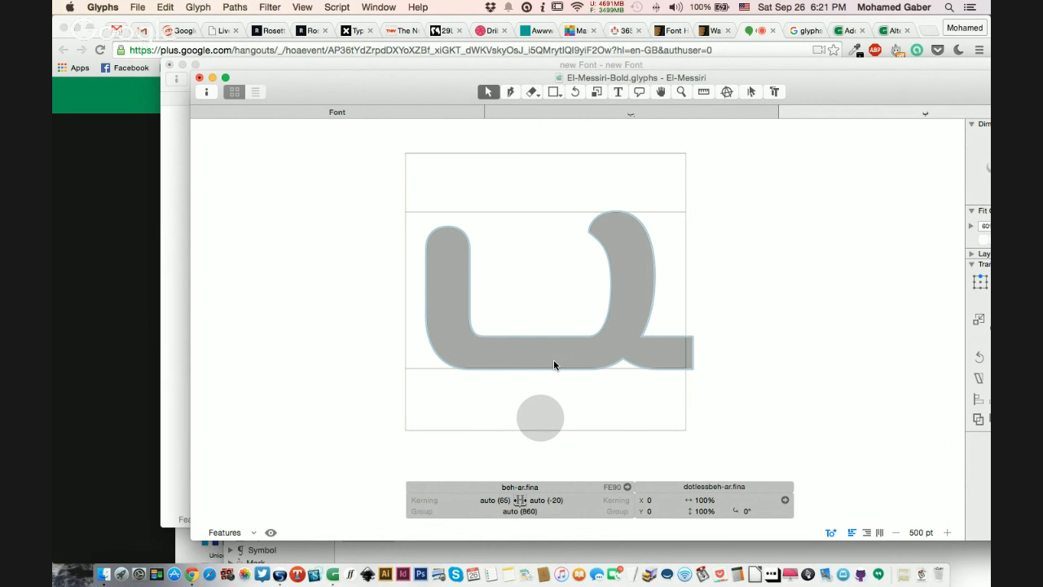
click(608, 388)
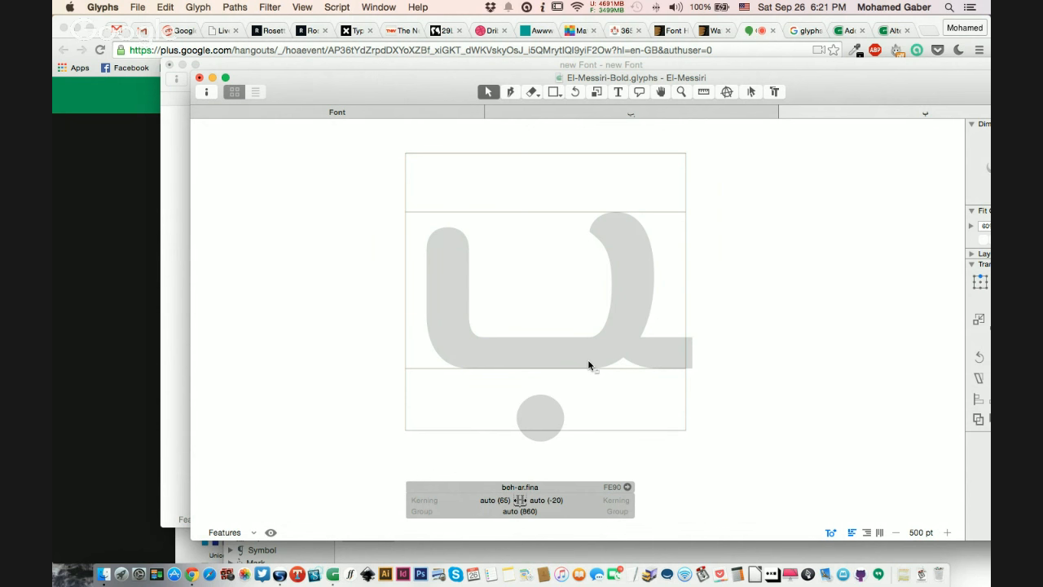
click(544, 417)
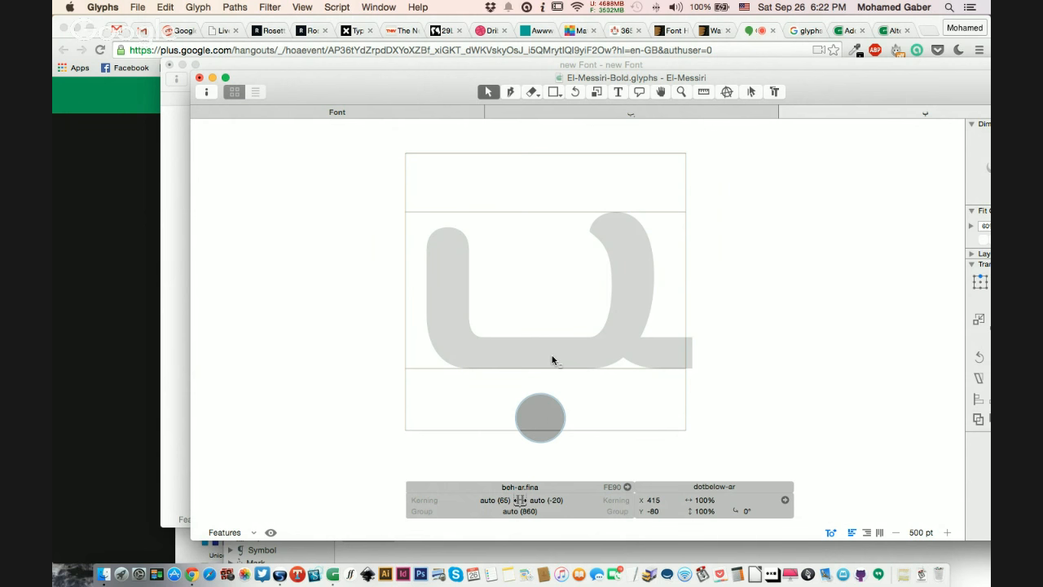
right_click(552, 378)
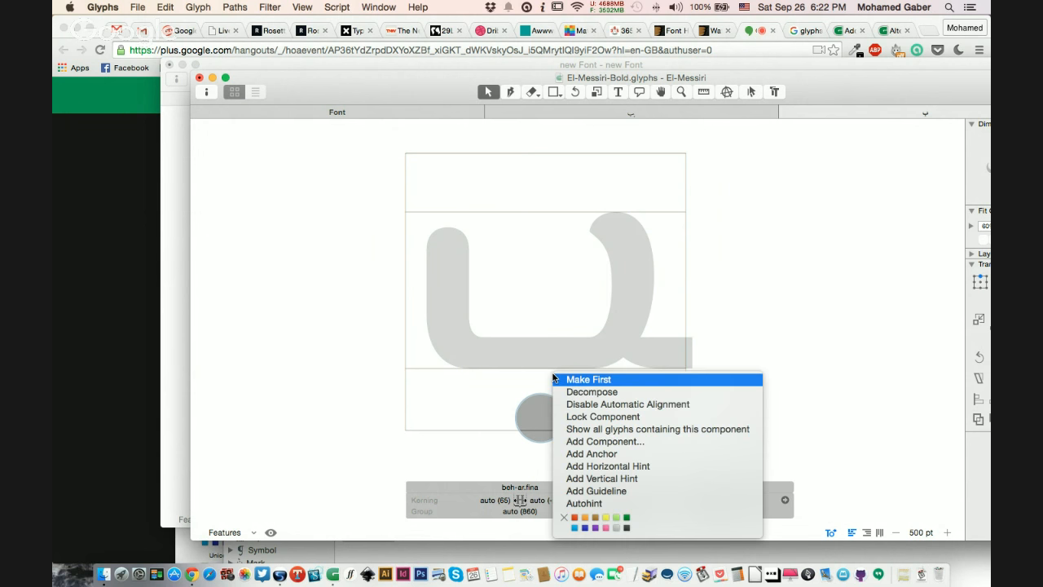
click(584, 402)
- Move the dotbelow-ar component away from its anchored place to about X 100, Y -171
drag(538, 417, 432, 440)
key(Left)
key(Left)
key(Left)
key(Left)
key(Left)
key(Left)
key(Left)
key(Left)
key(Left)
key(Left)
key(Left)
key(Left)
key(Left)
key(Left)
key(Left)
key(Left)
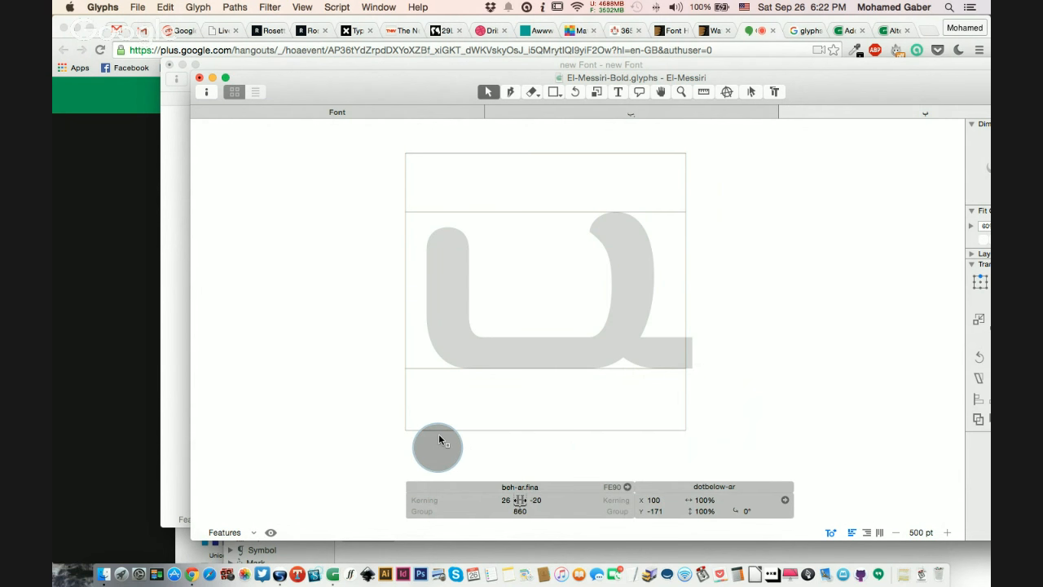
- Undo the moves of the dotbelow-ar component and check its position under the dotless beh
key(super+z)
key(super+z)
key(super+z)
key(super+z)
click(579, 405)
click(551, 415)
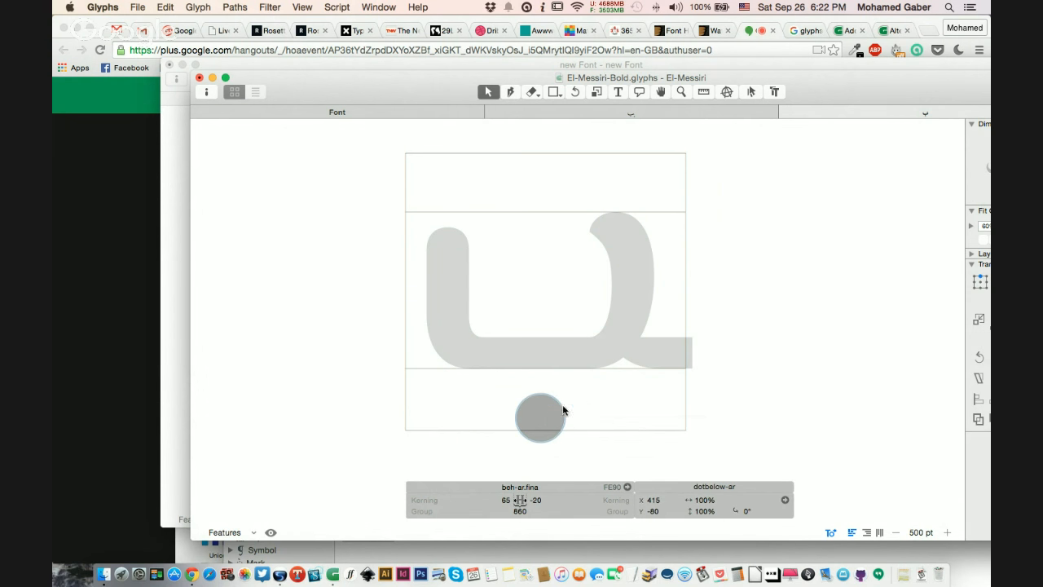
click(586, 408)
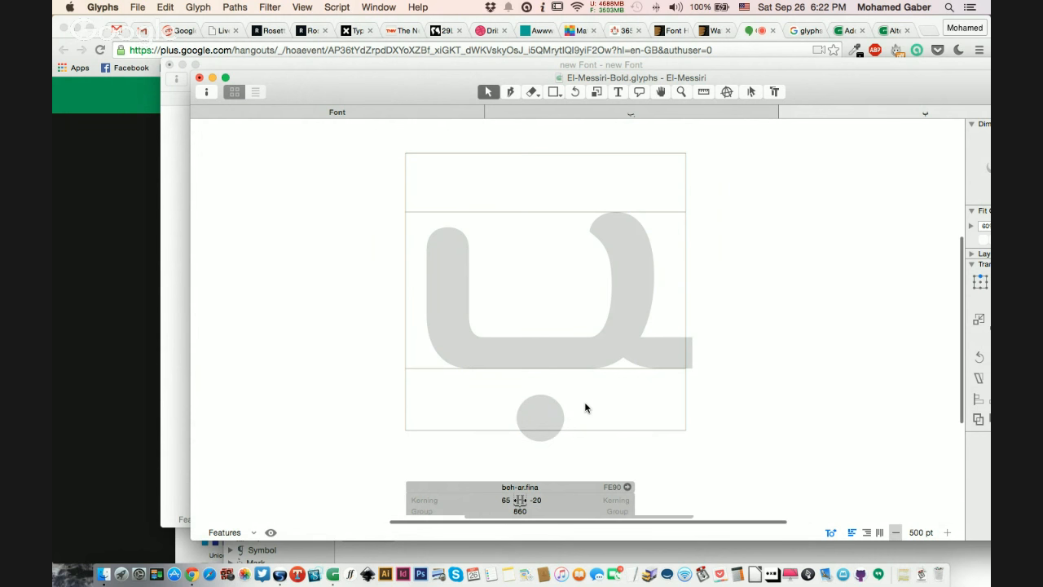
- Add top and bottom anchors to beh-ar.fina, placing the bottom one beneath the dot and both at X 413
key(super+minus)
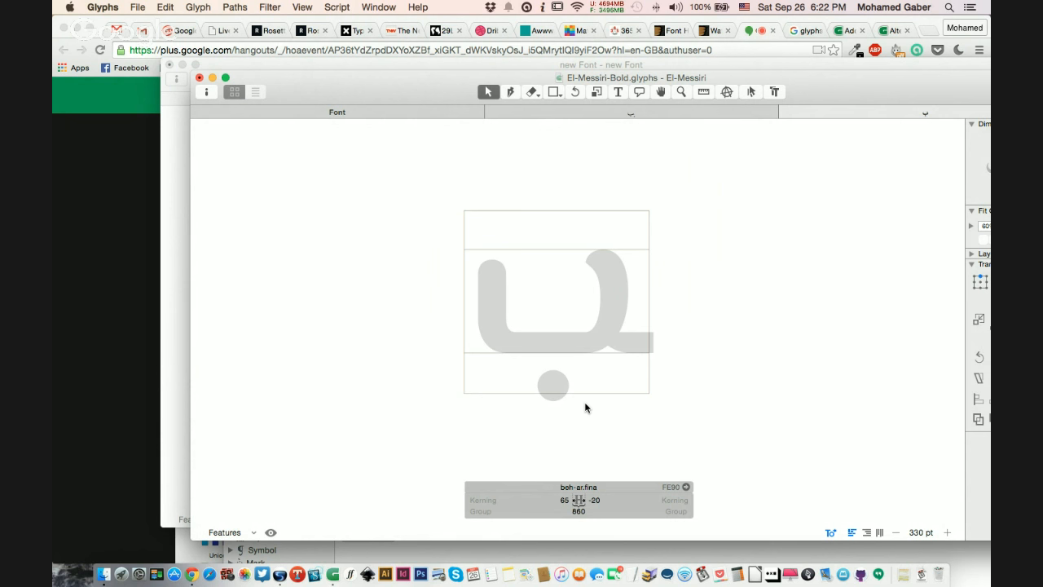
click(531, 352)
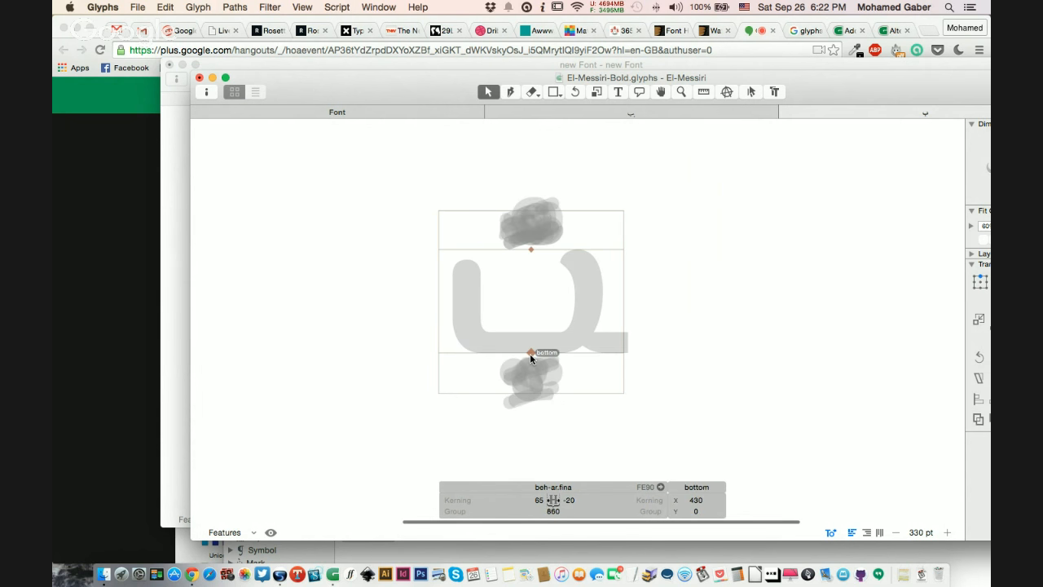
drag(530, 352, 531, 416)
click(531, 249)
shift+click(532, 415)
drag(531, 417, 527, 417)
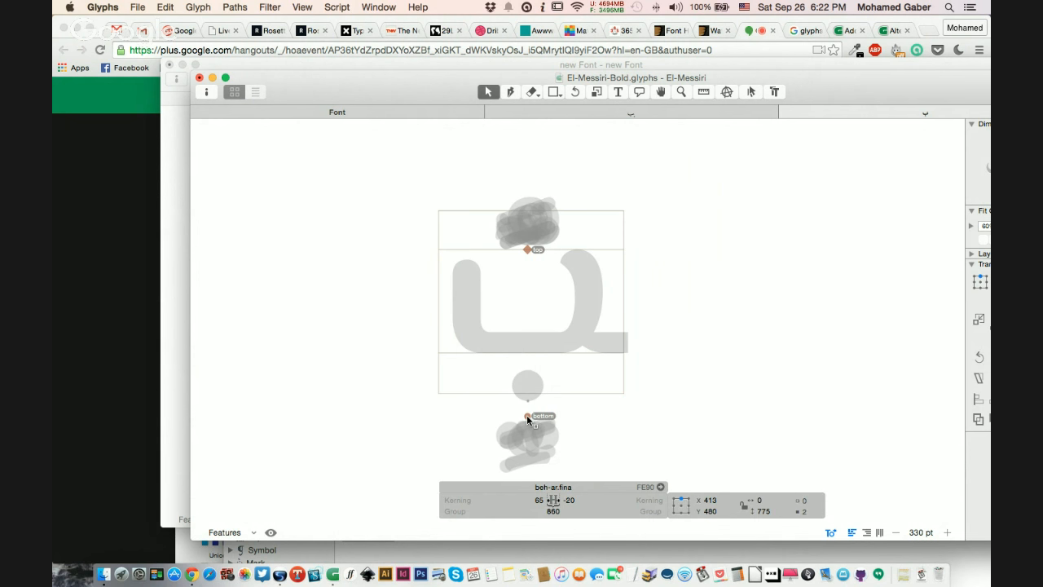
- Check the mark previews attached to the bottom and top anchors of beh-ar.fina
click(536, 381)
click(527, 416)
click(528, 249)
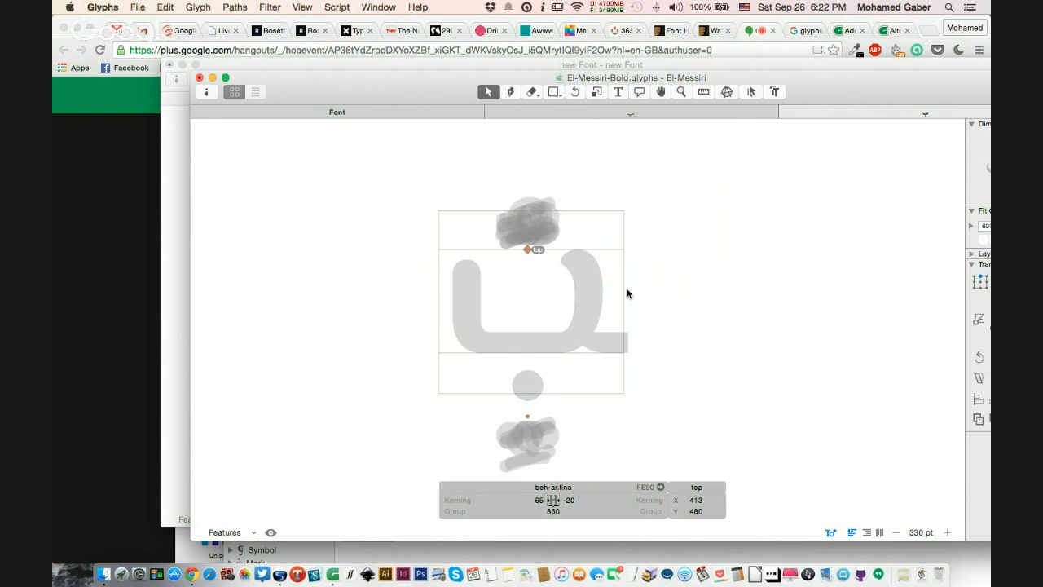
click(594, 305)
click(646, 306)
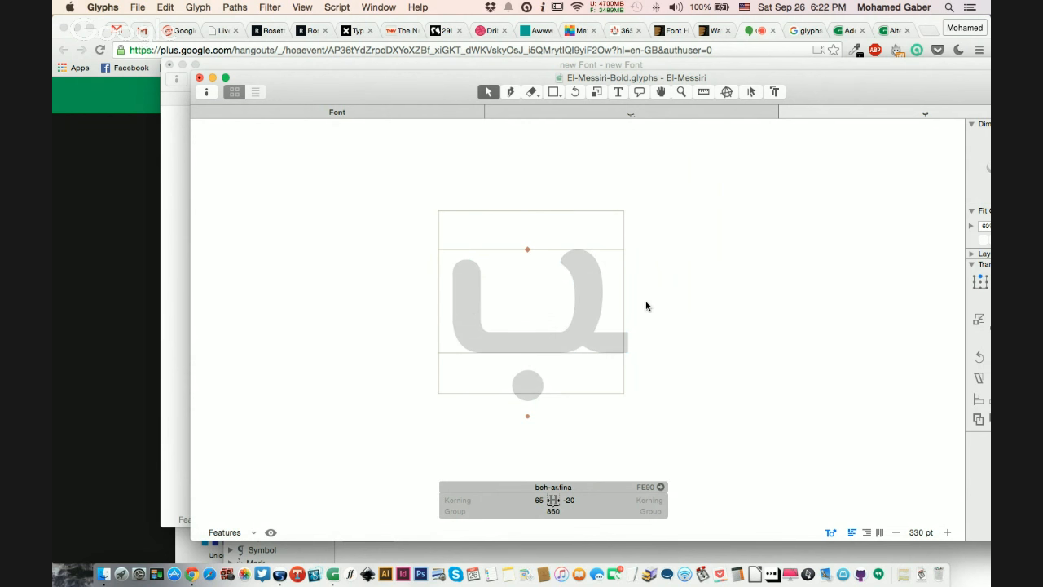
- Open the hah-ar glyph from the font overview and examine its center anchor with the dot preview
click(441, 111)
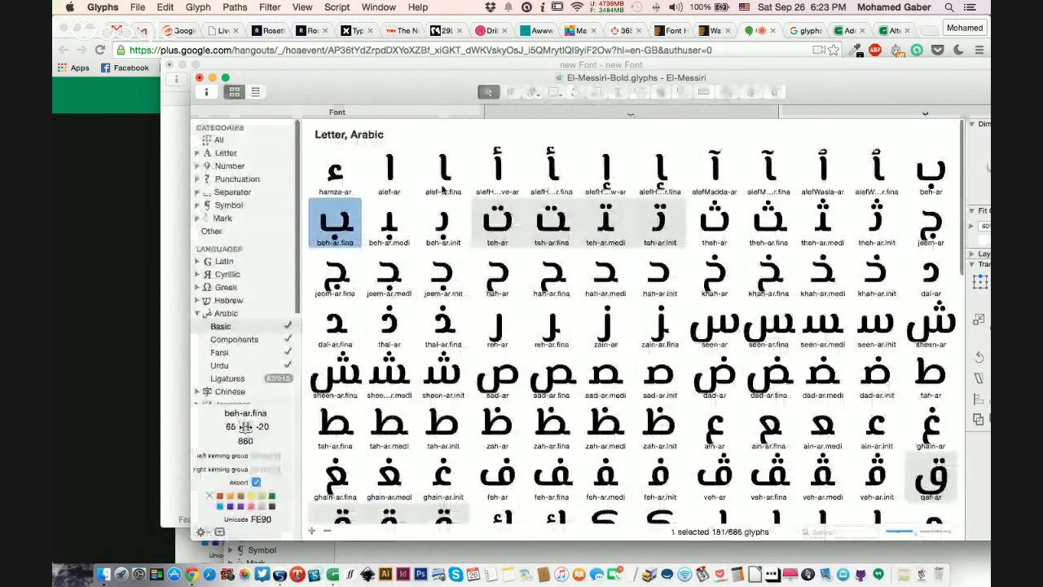
click(492, 269)
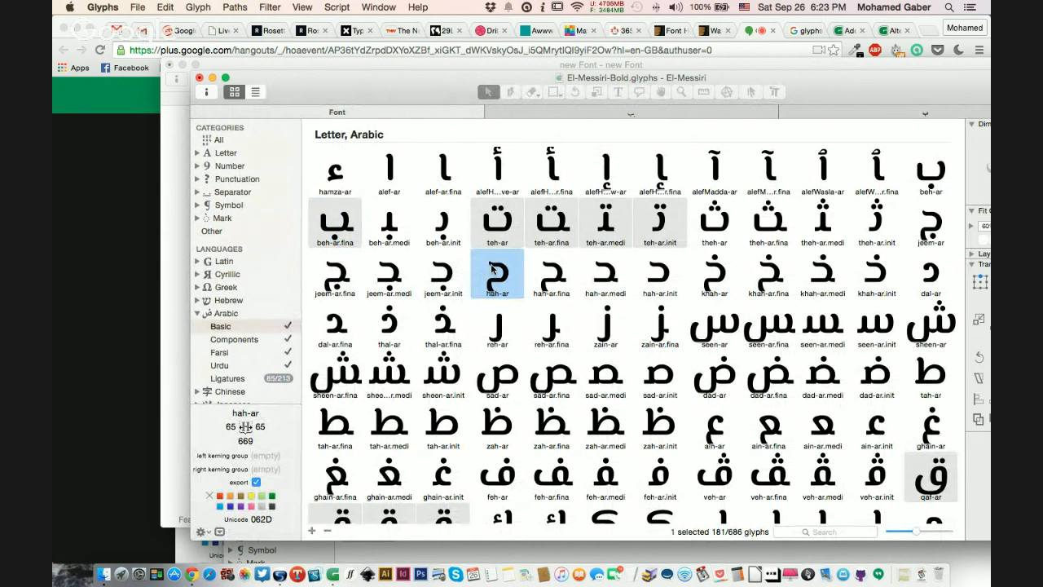
double_click(492, 269)
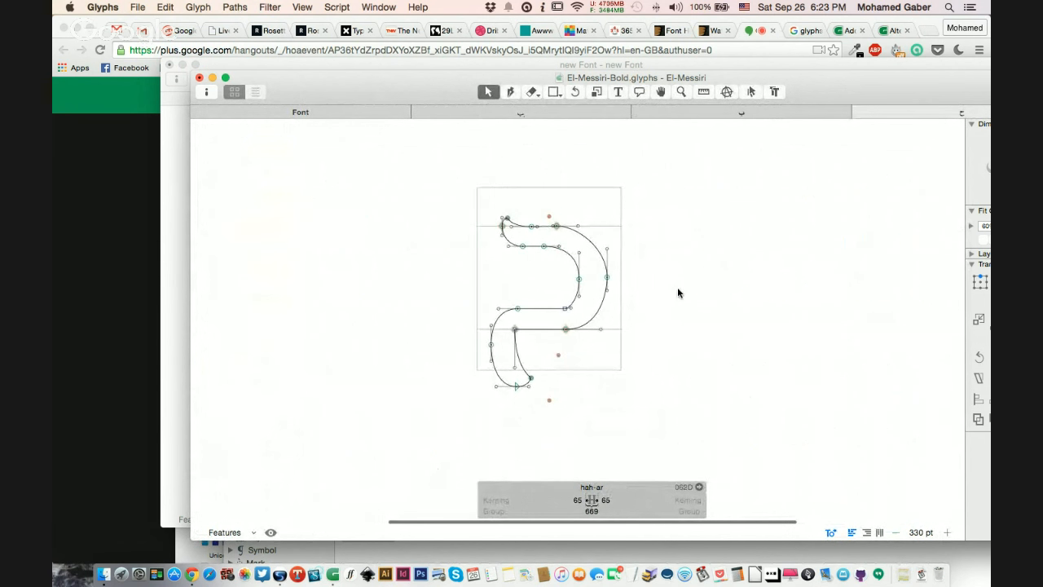
click(559, 356)
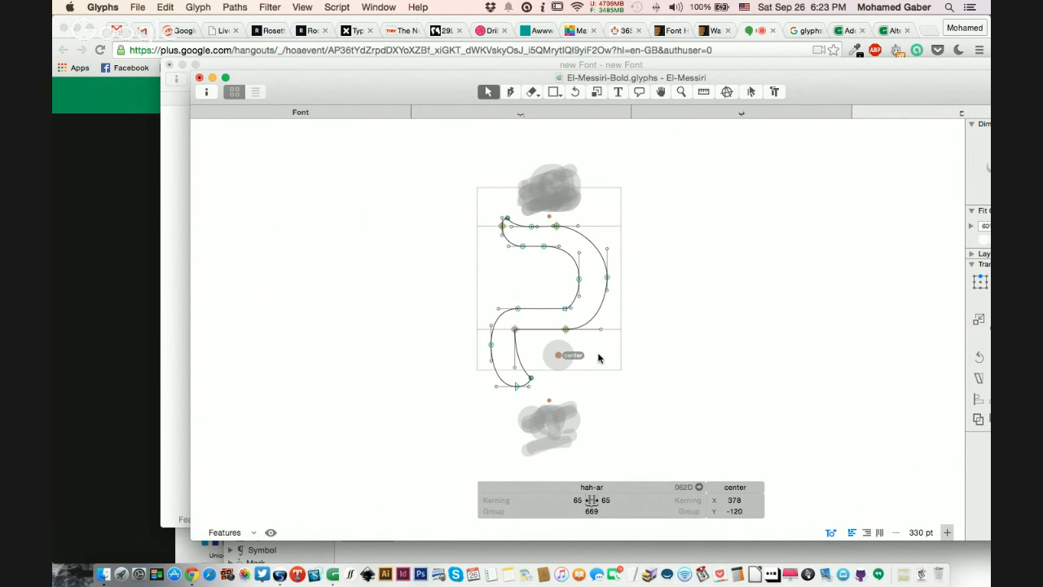
- Check the mark previews attached to the top and bottom anchors of hah-ar
scroll(598, 357, up, 5)
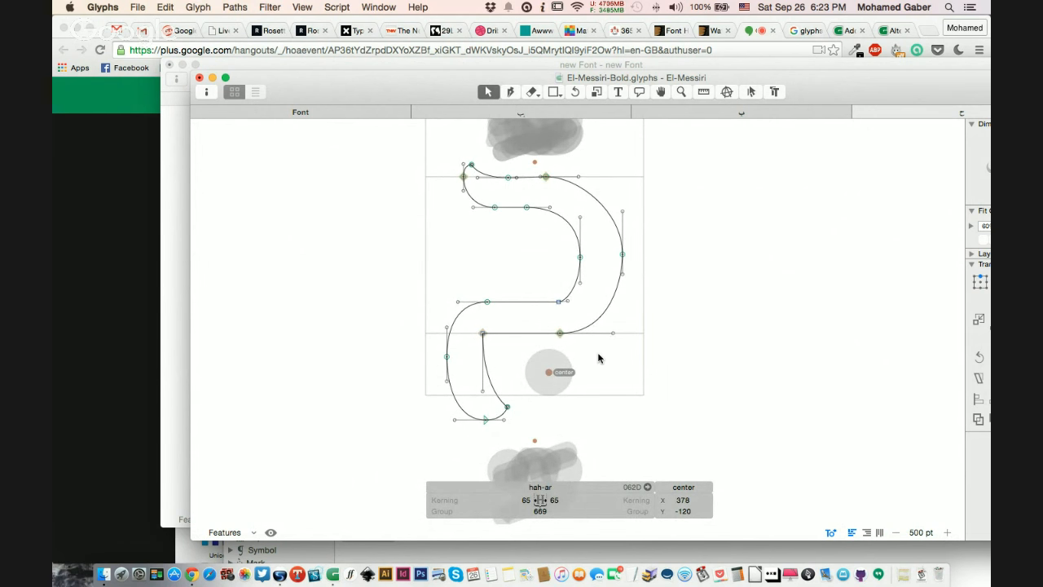
scroll(598, 357, down, 5)
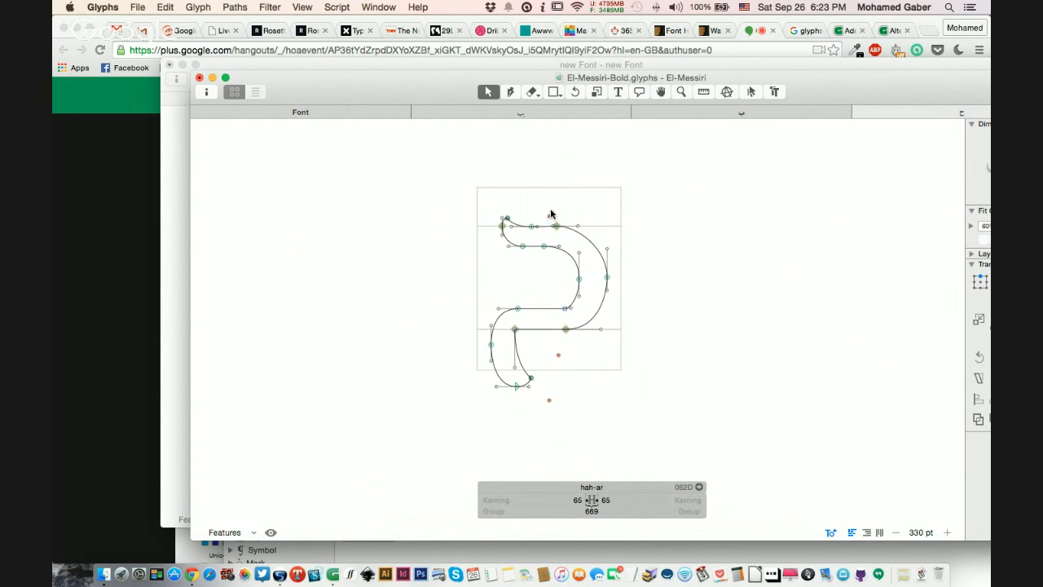
click(547, 215)
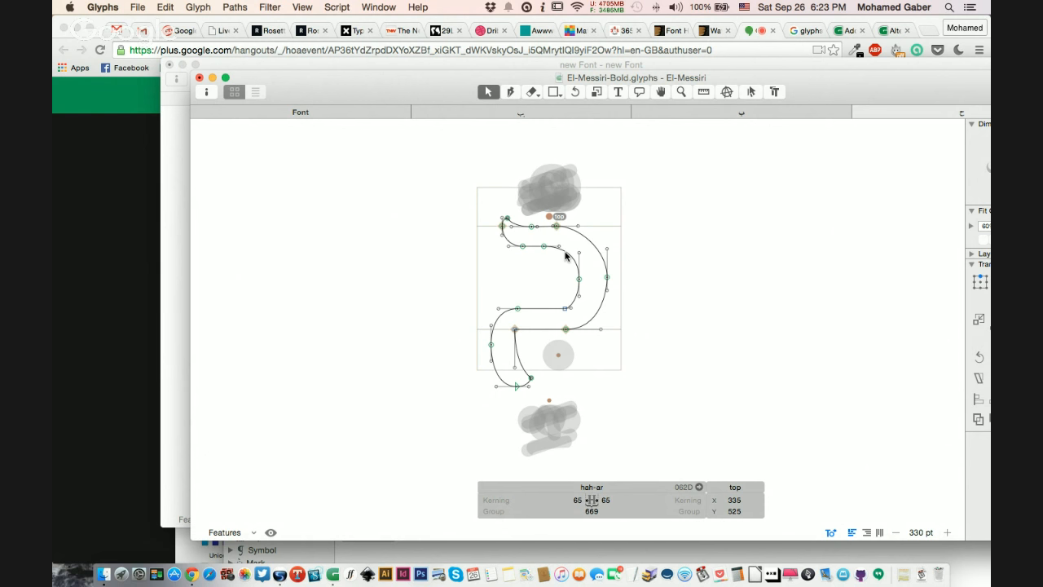
scroll(565, 256, up, 5)
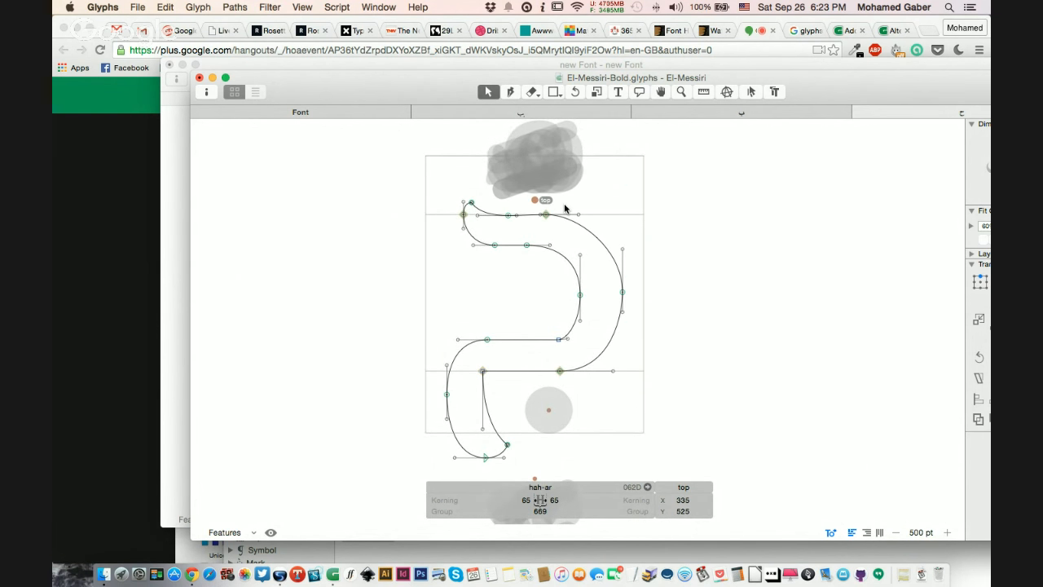
scroll(550, 318, down, 3)
click(534, 431)
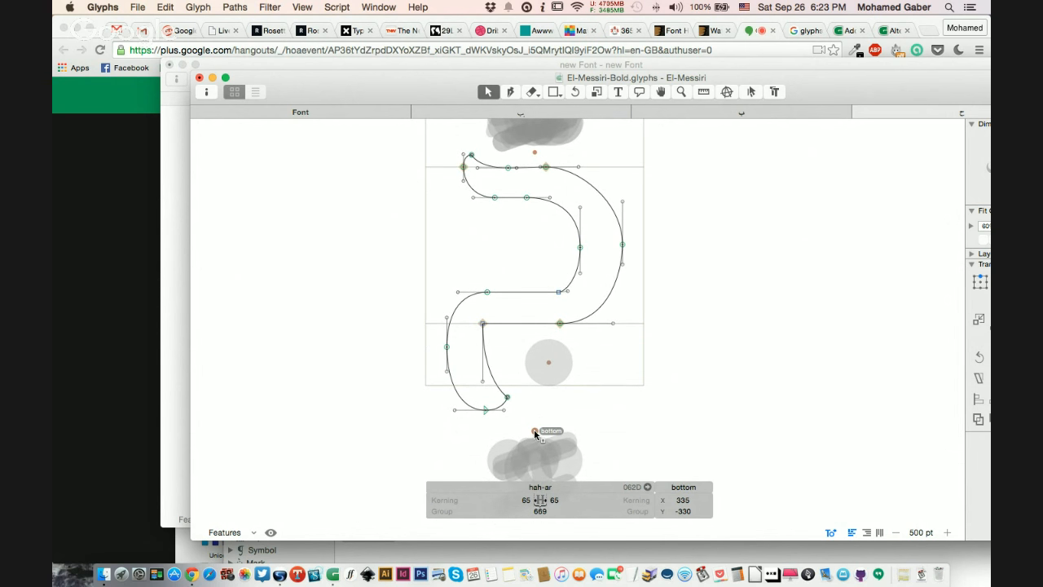
- Examine the dot at the center anchor of hah-ar in the filled glyph preview
click(549, 363)
key(space)
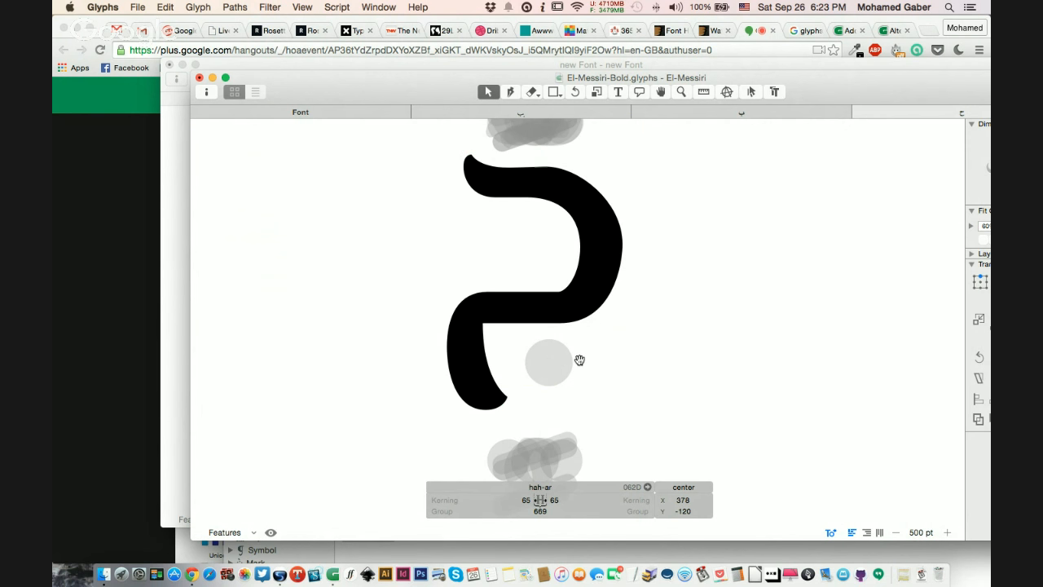
scroll(579, 360, down, 3)
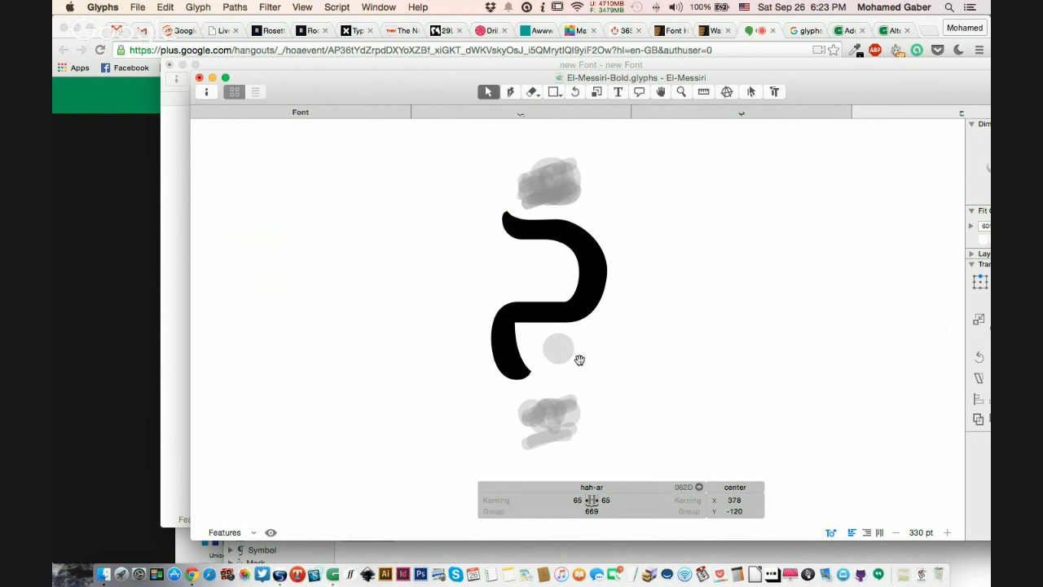
- Open jeem-ar.fina from the font overview and examine its hah-ar.fina base component and dot
click(337, 107)
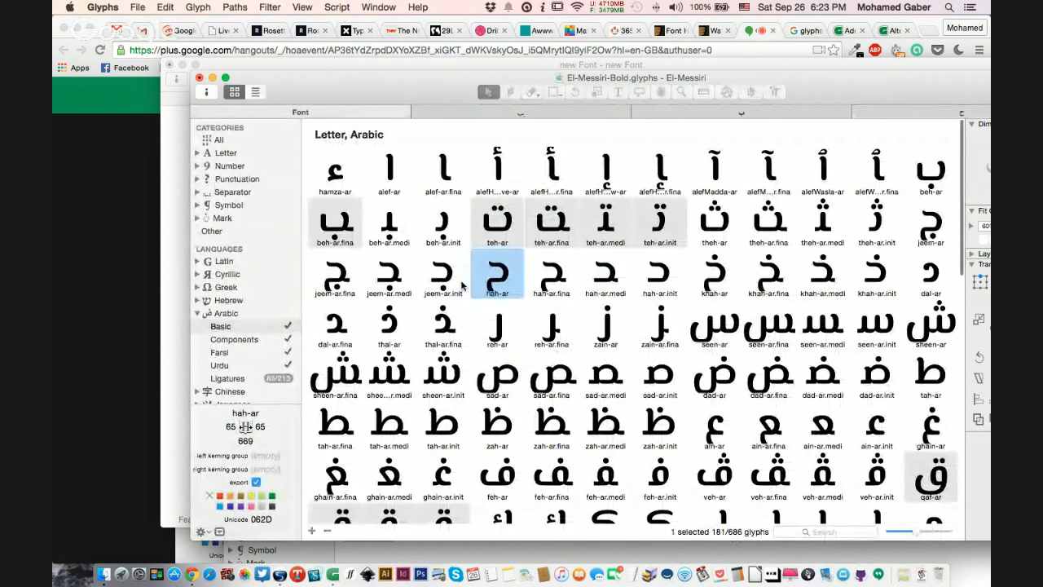
double_click(337, 280)
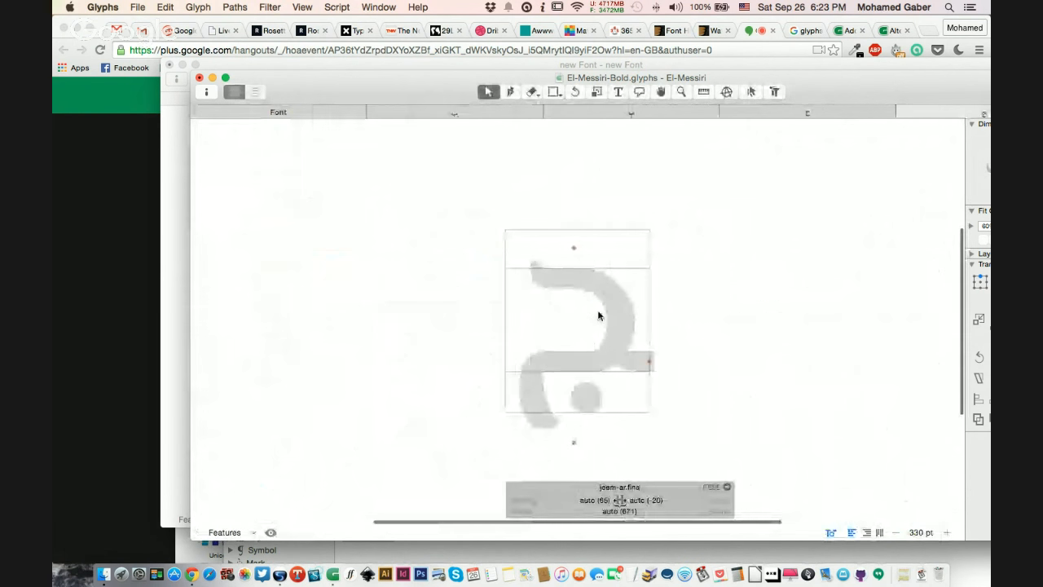
scroll(599, 315, right, 4)
key(super+plus)
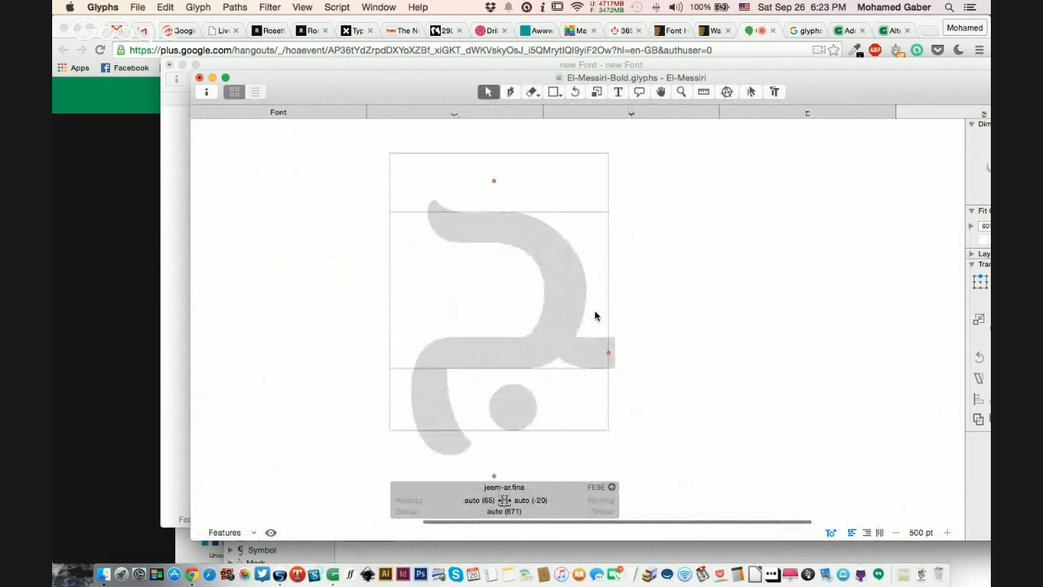
double_click(577, 312)
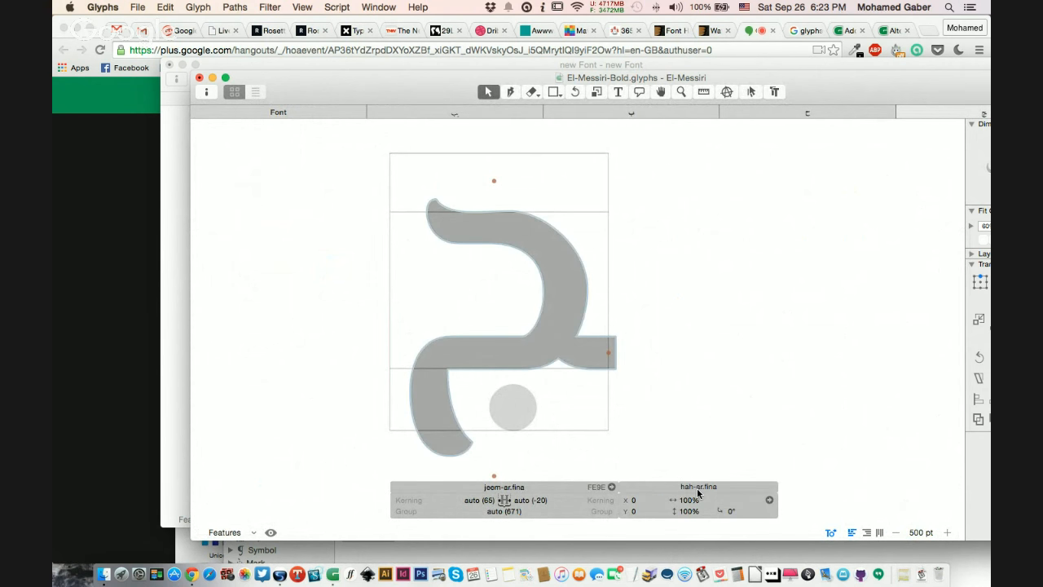
click(575, 408)
click(573, 355)
click(496, 414)
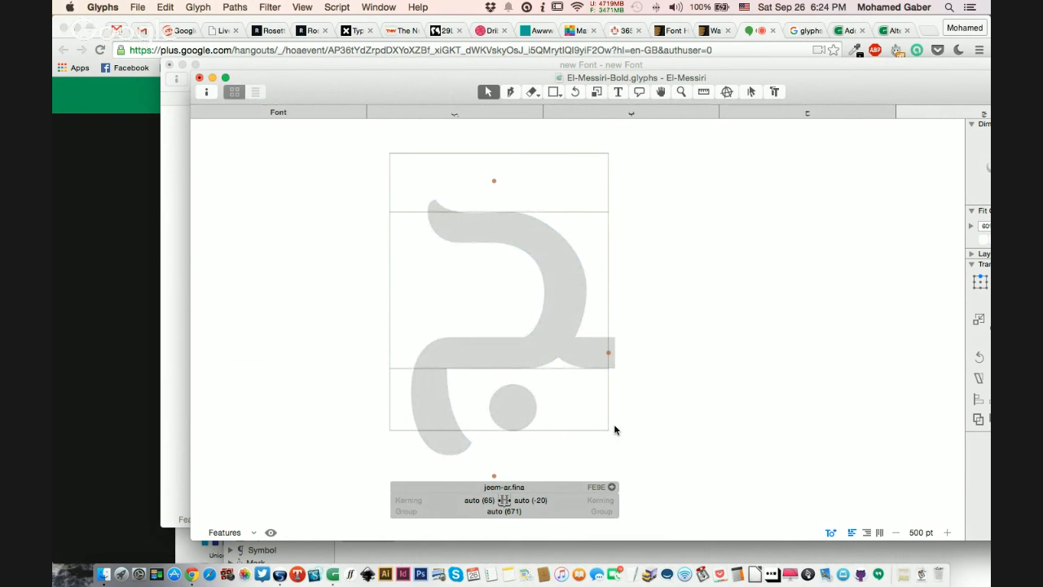
- Examine the entry anchor of jeem-ar.fina up close, where the connecting stroke crosses the glyph's edge
double_click(606, 352)
click(608, 354)
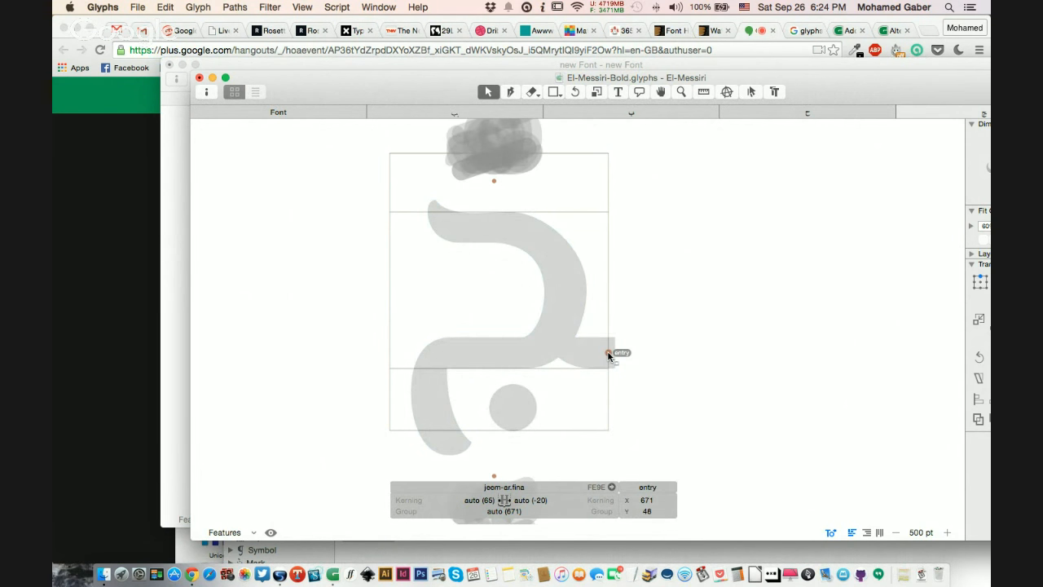
key(super+plus)
key(super+plus)
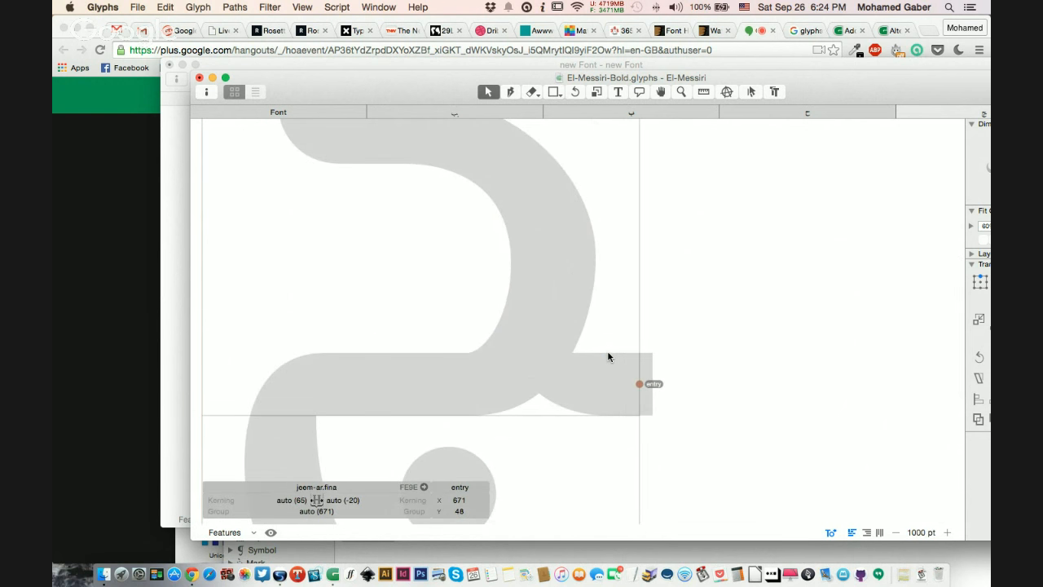
scroll(607, 357, right, 1)
scroll(608, 357, down, 1)
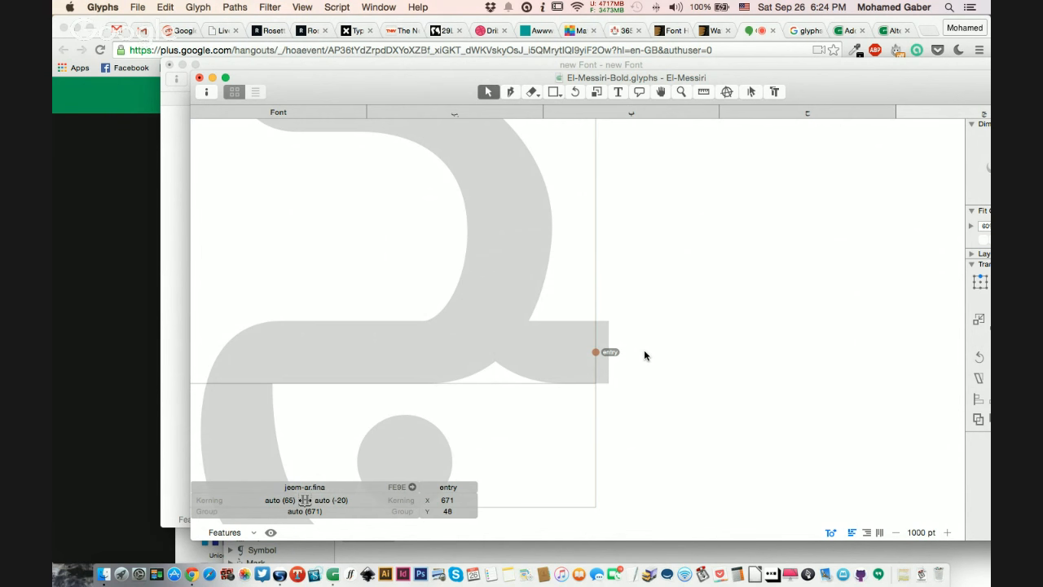
key(super+plus)
key(super+plus)
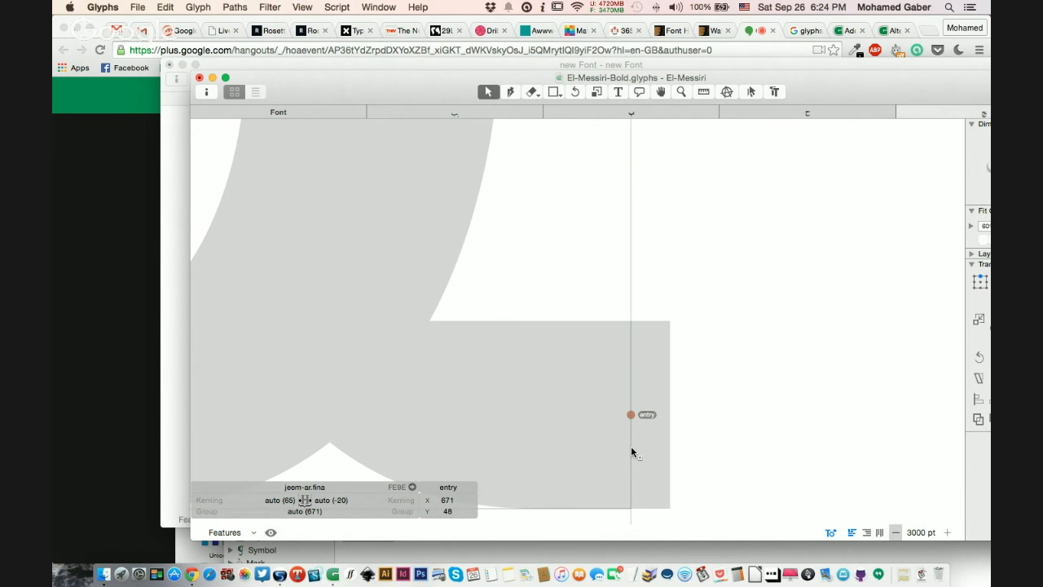
key(super+minus)
key(super+minus)
key(super+minus)
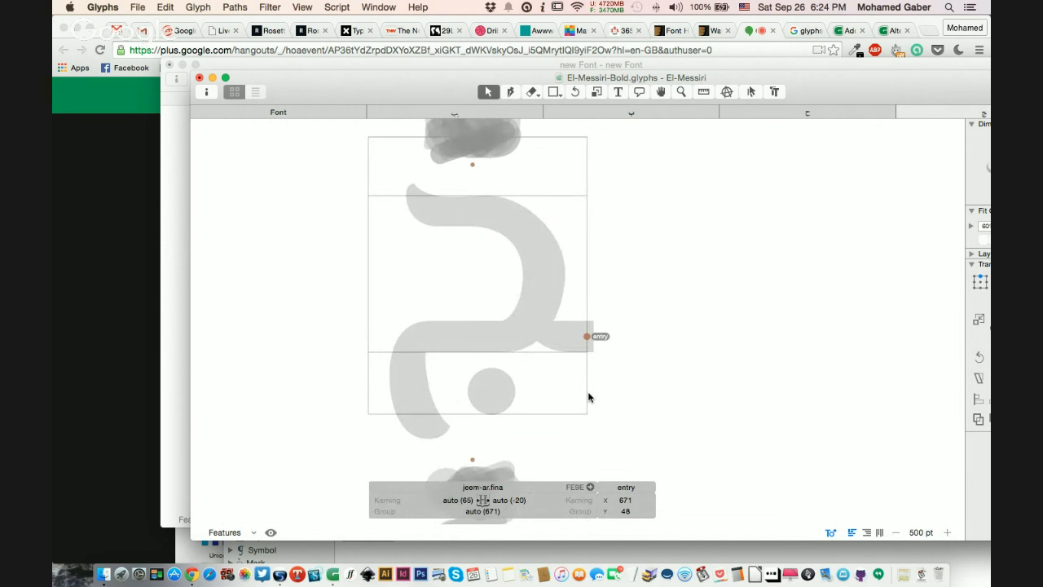
- Select the hah-ar.fina component in jeem-ar.fina and inspect how its connecting stroke extends beyond the glyph width
click(565, 367)
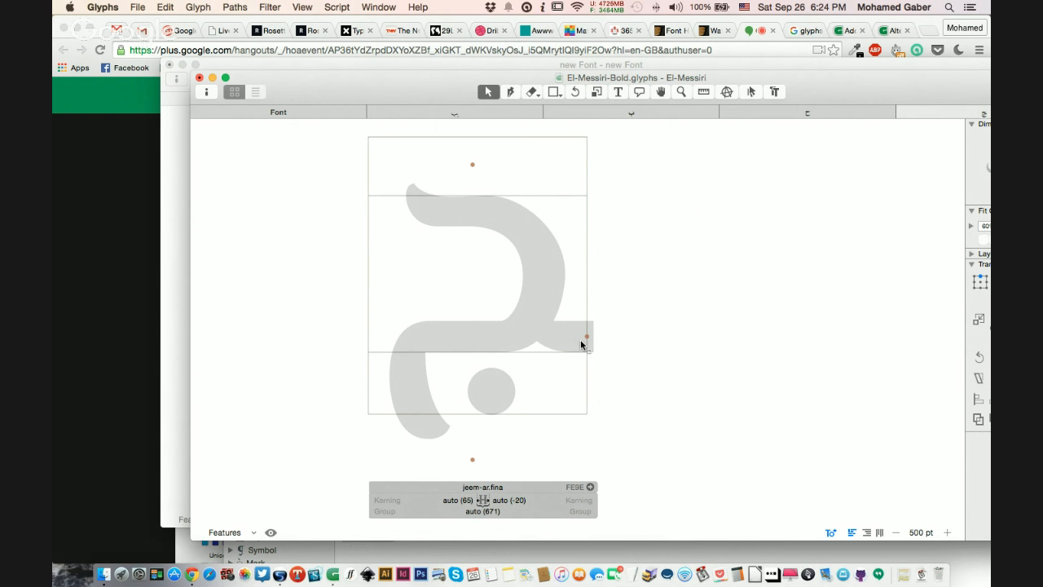
click(580, 339)
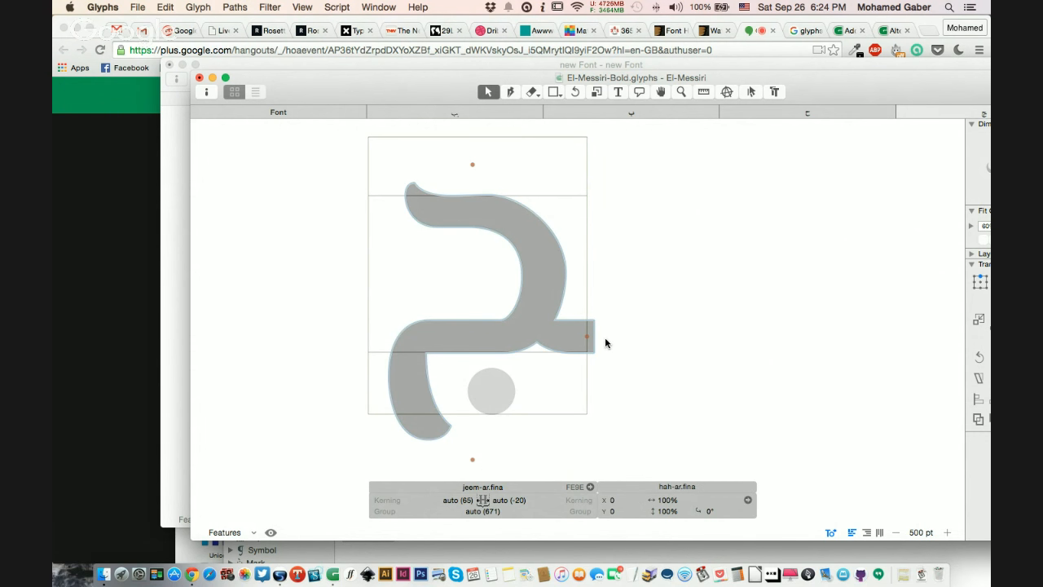
scroll(606, 343, up, 2)
click(603, 344)
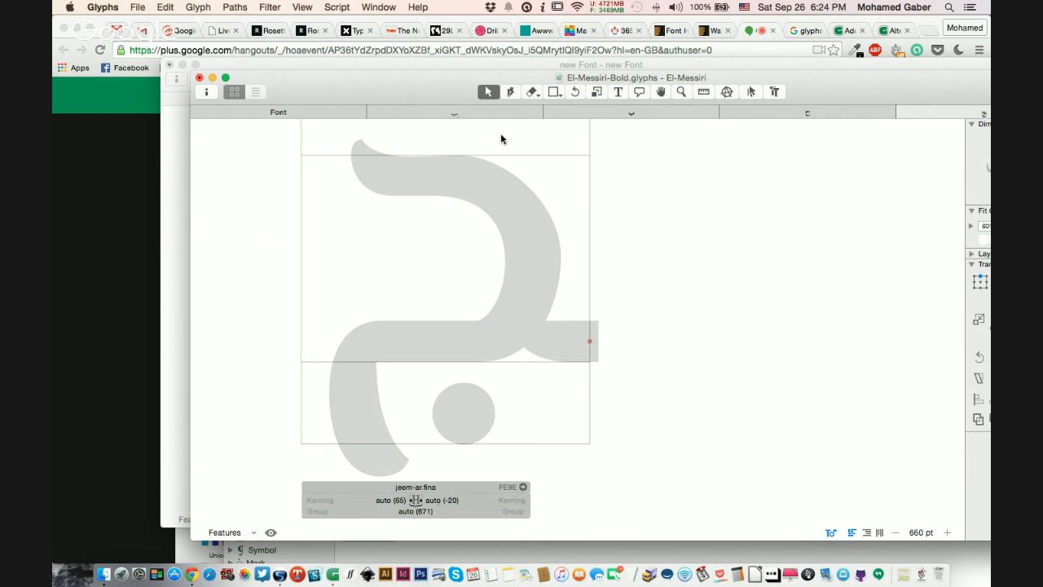
click(593, 341)
key(super+plus)
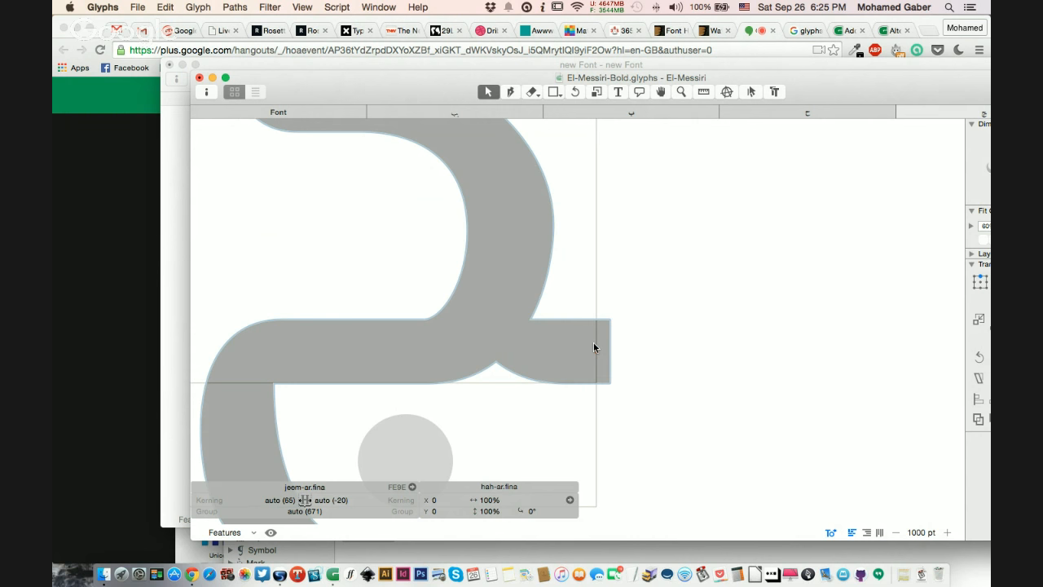
scroll(593, 342, down, 5)
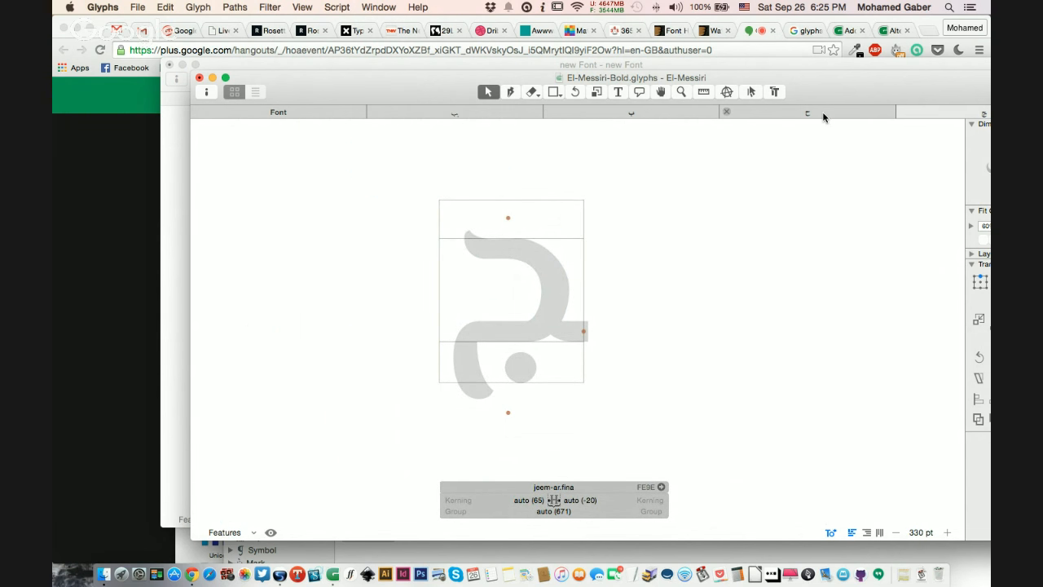
- Return to the font overview and look through the Basic Arabic letters, numbers and punctuation
click(297, 8)
click(315, 116)
click(314, 110)
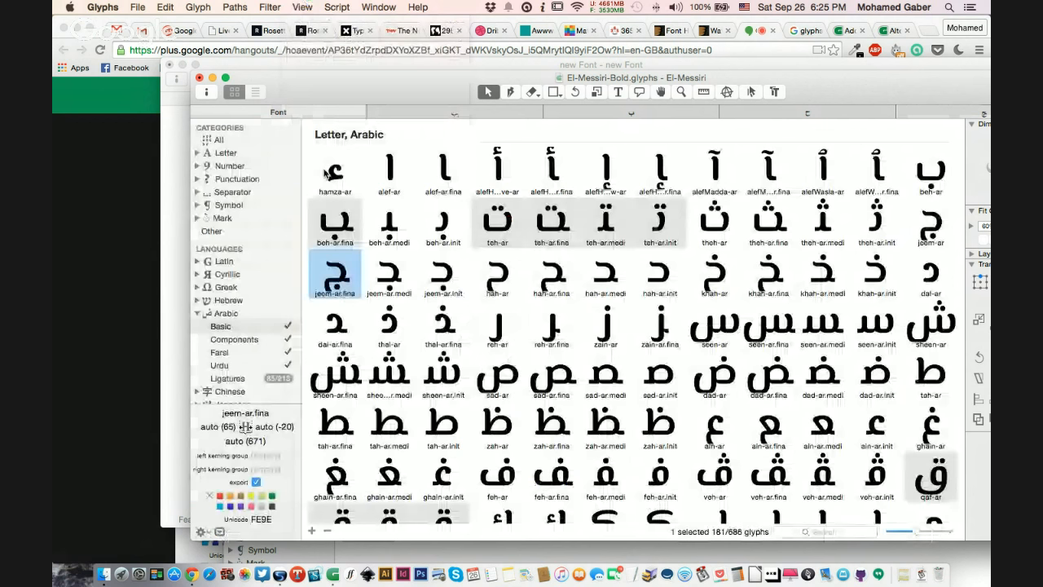
scroll(325, 172, down, 5)
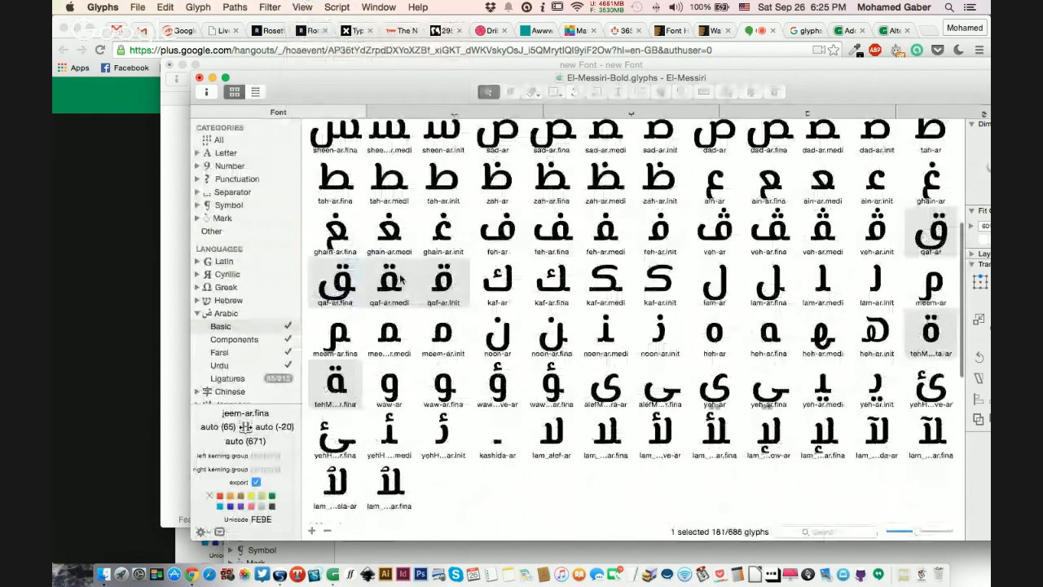
scroll(396, 381, down, 2)
scroll(396, 382, down, 5)
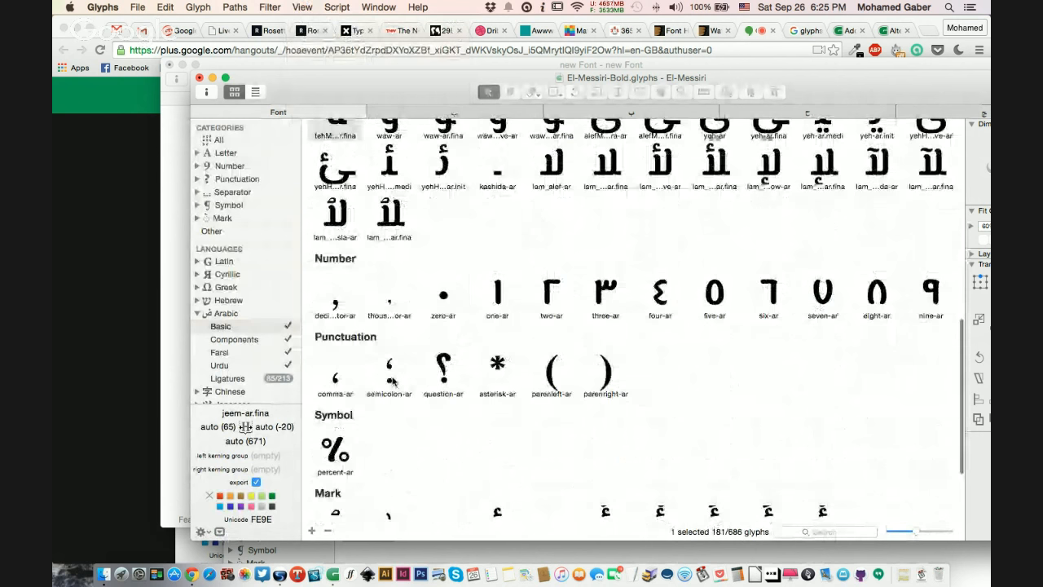
- Look through the Arabic Components and Farsi sets and the Mark and Other categories, and select the diagonal glyph
click(240, 339)
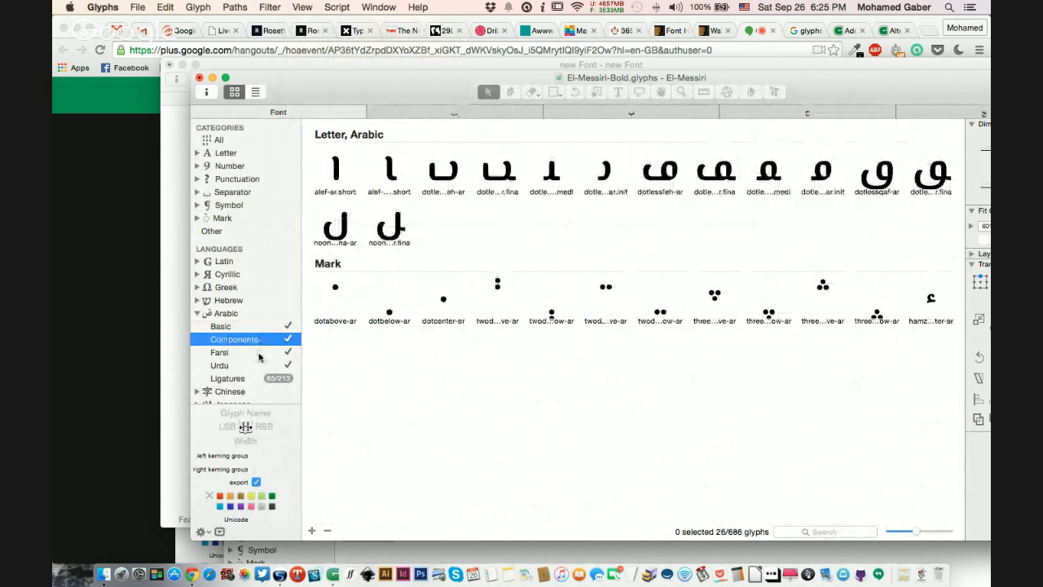
click(260, 355)
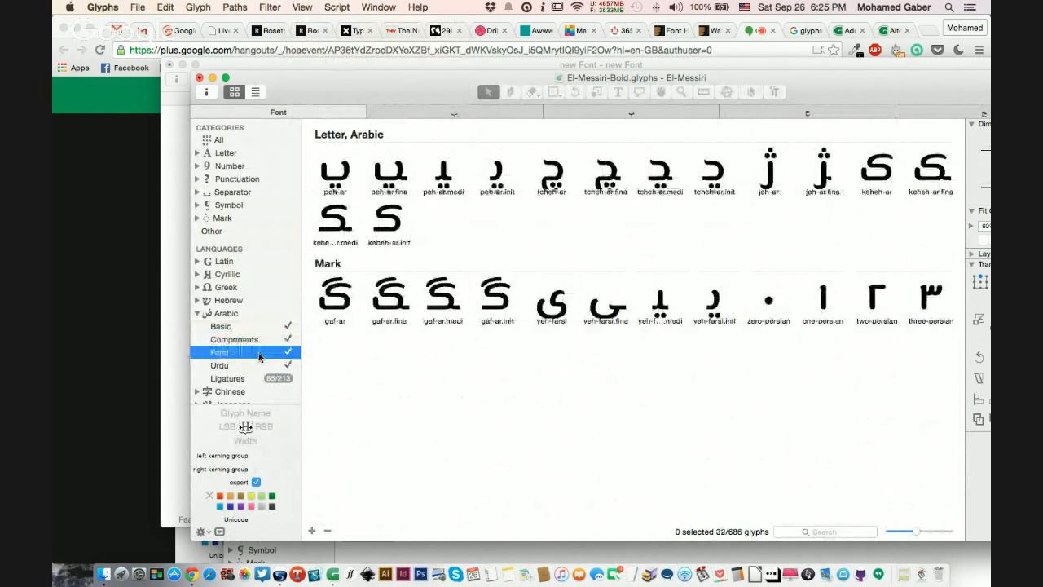
click(239, 233)
key(Up)
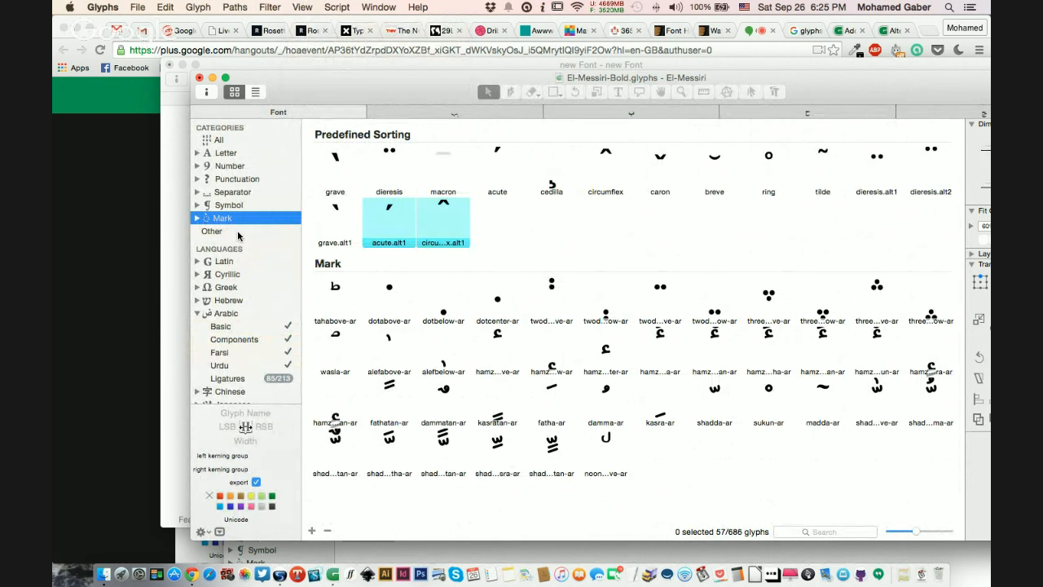
click(237, 231)
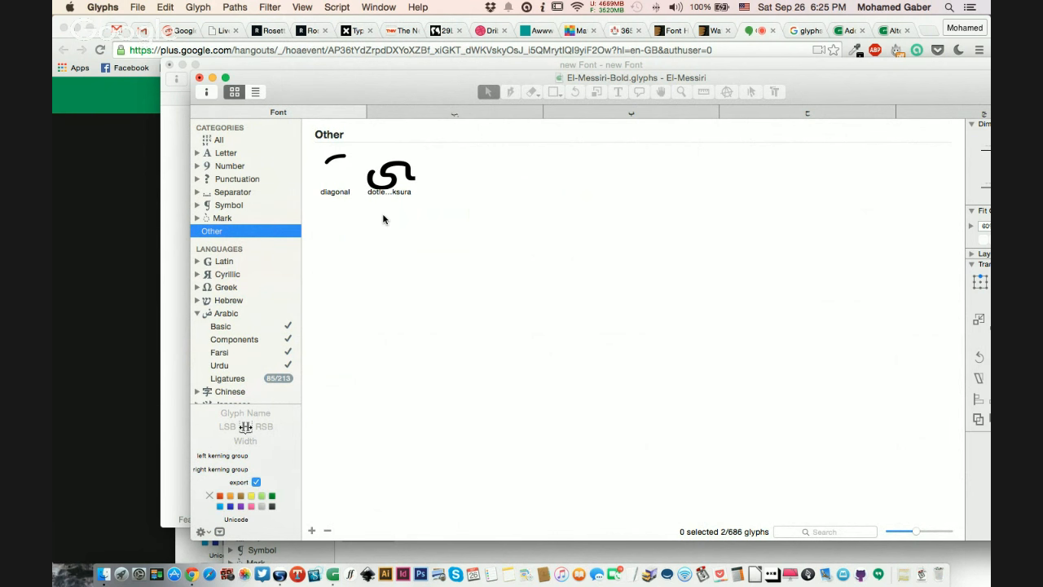
click(323, 179)
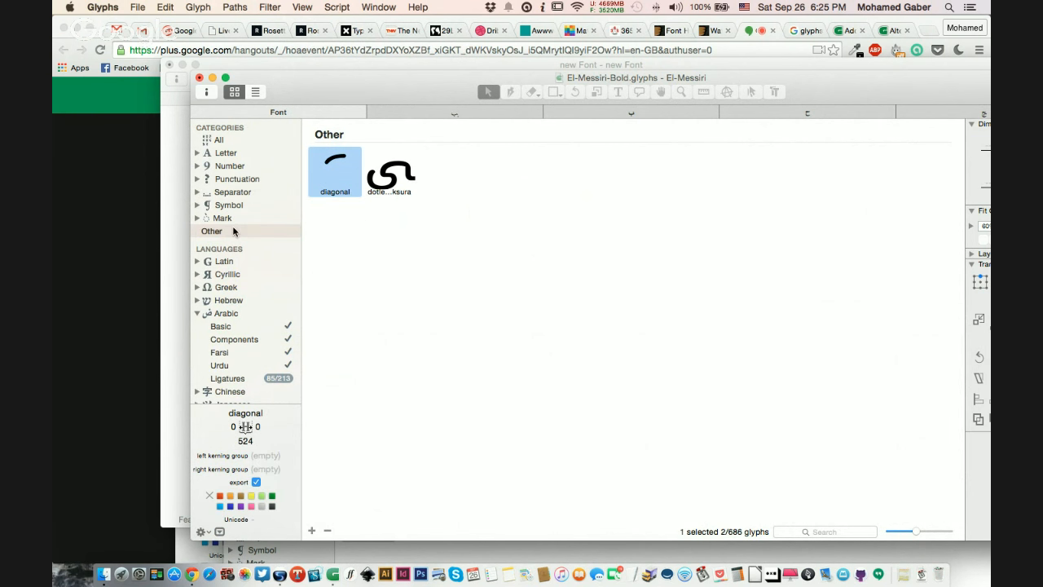
- Open gaf-ar.fina from the Farsi set and examine its diagonal component above the base letter
click(222, 326)
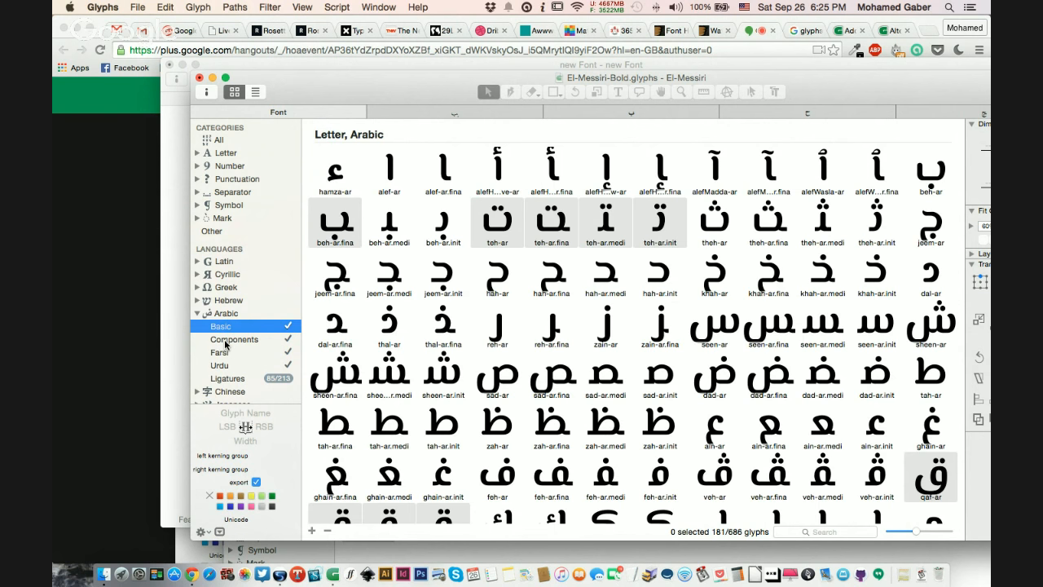
click(227, 349)
double_click(498, 218)
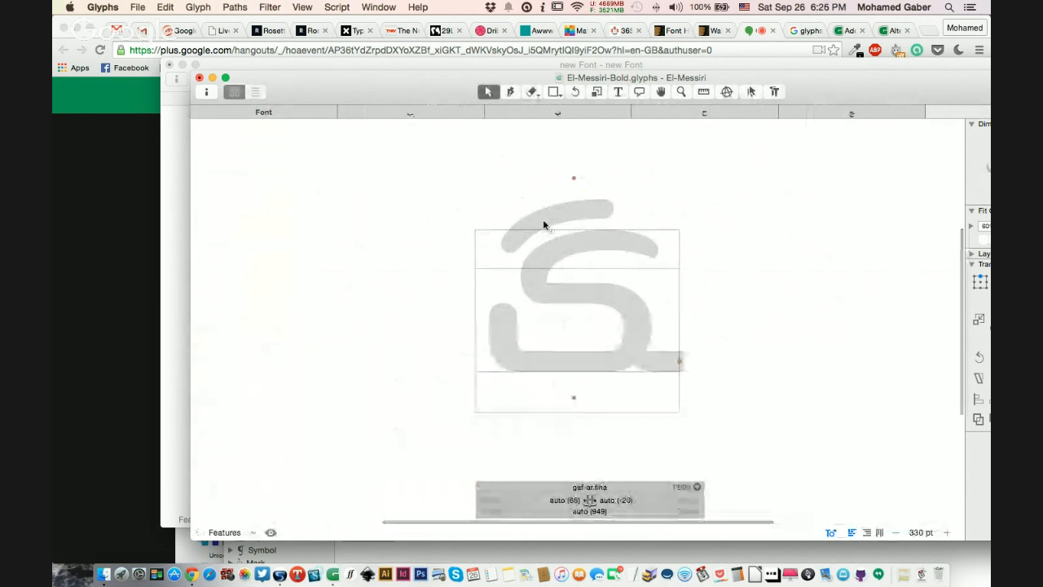
click(544, 222)
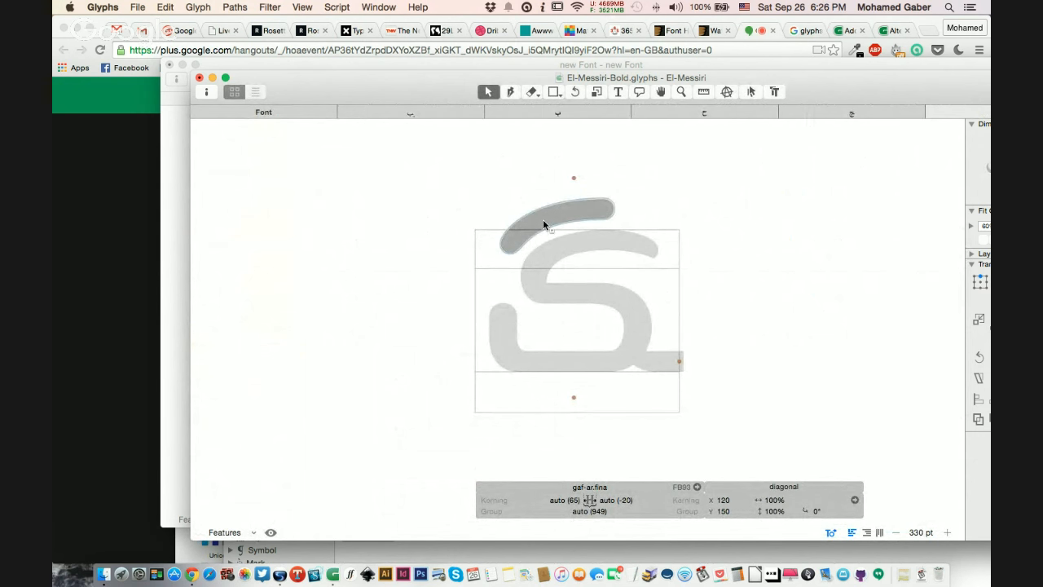
scroll(514, 208, right, 2)
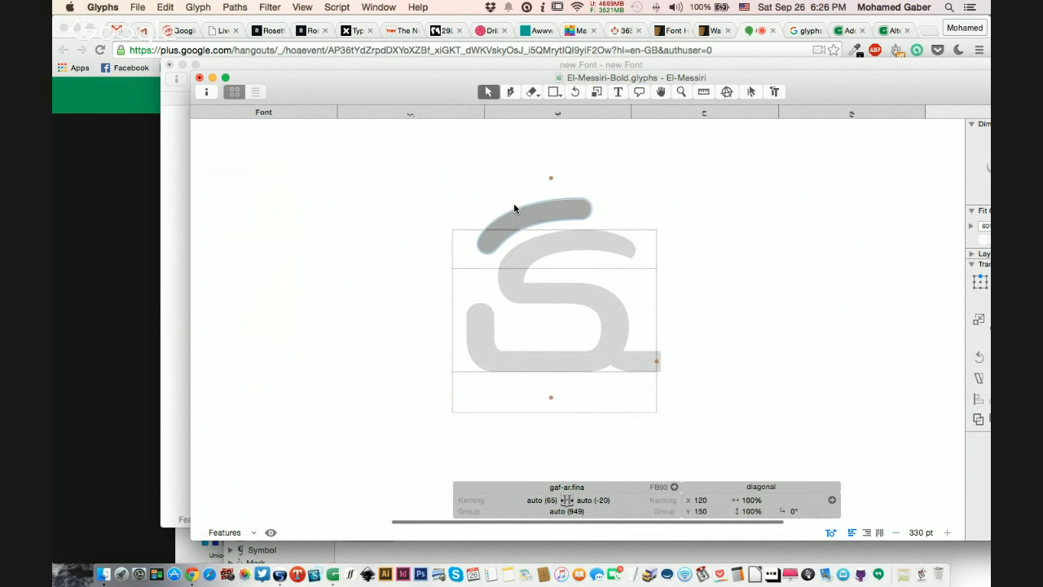
key(super+plus)
scroll(513, 205, up, 2)
click(420, 161)
click(469, 194)
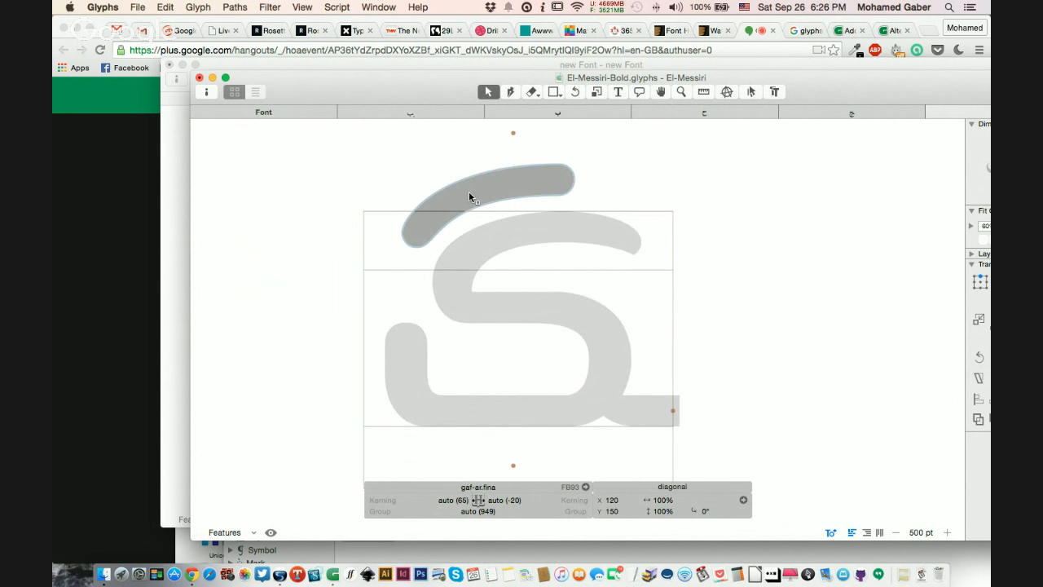
- Try moving the diagonal component away from the base letter in gaf-ar.fina, and undo the move
click(413, 161)
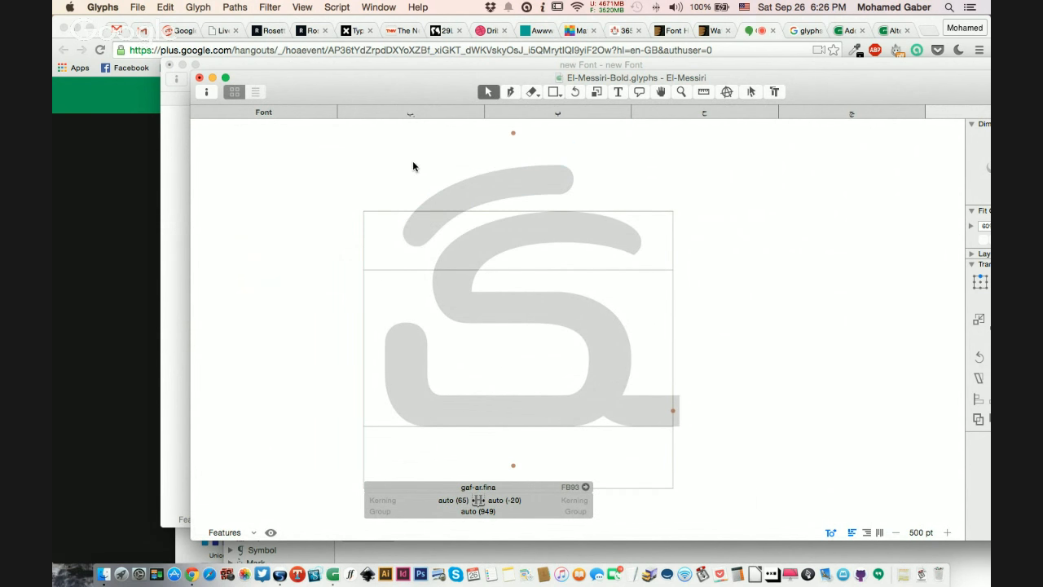
click(492, 184)
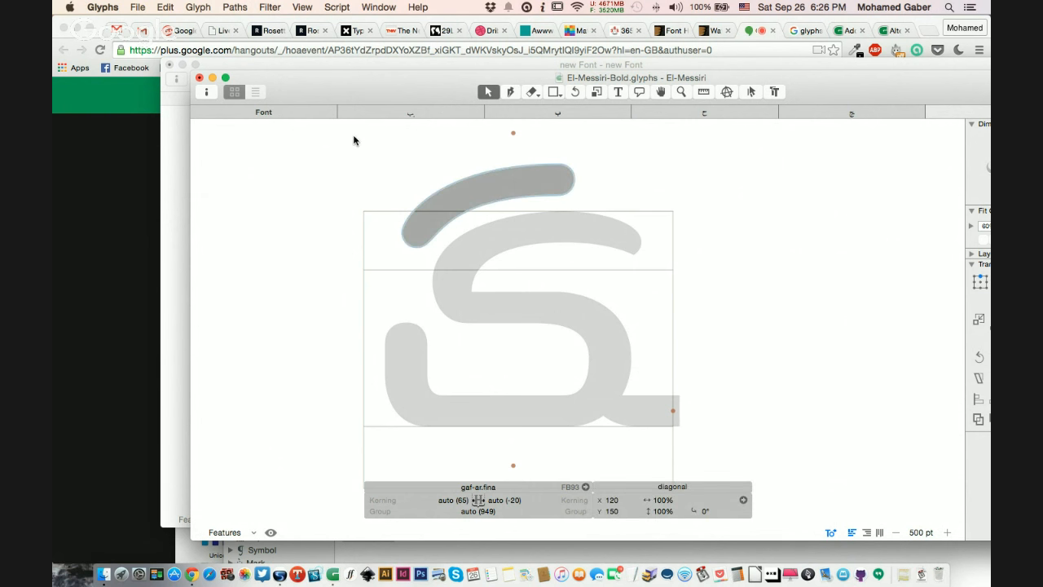
drag(451, 184, 374, 194)
key(super+z)
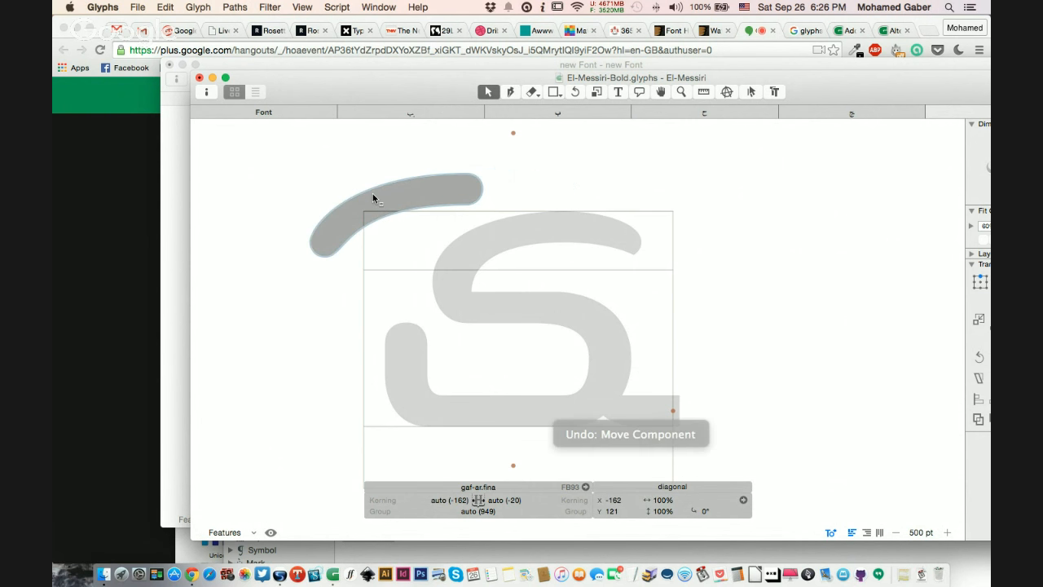
click(373, 196)
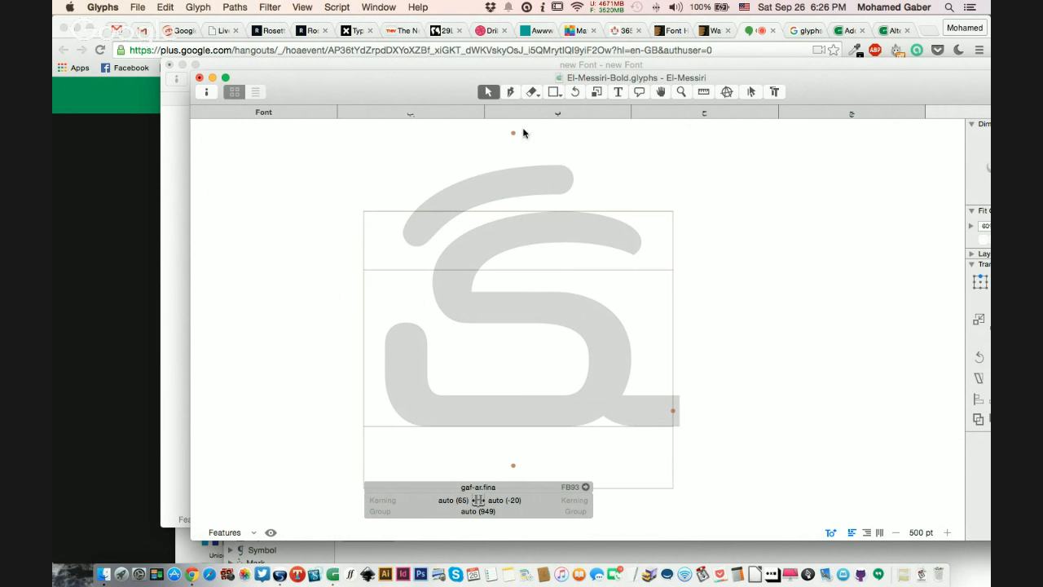
- Look through the Other category in the font overview, and open the dotlessbeh-yehmaksura glyph to examine its outline and anchors
click(275, 112)
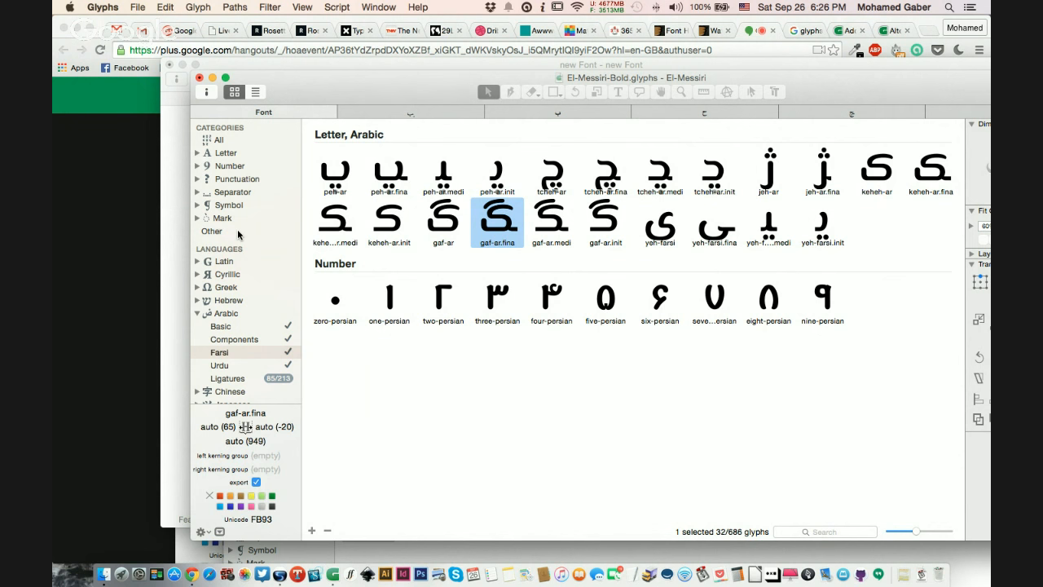
click(237, 232)
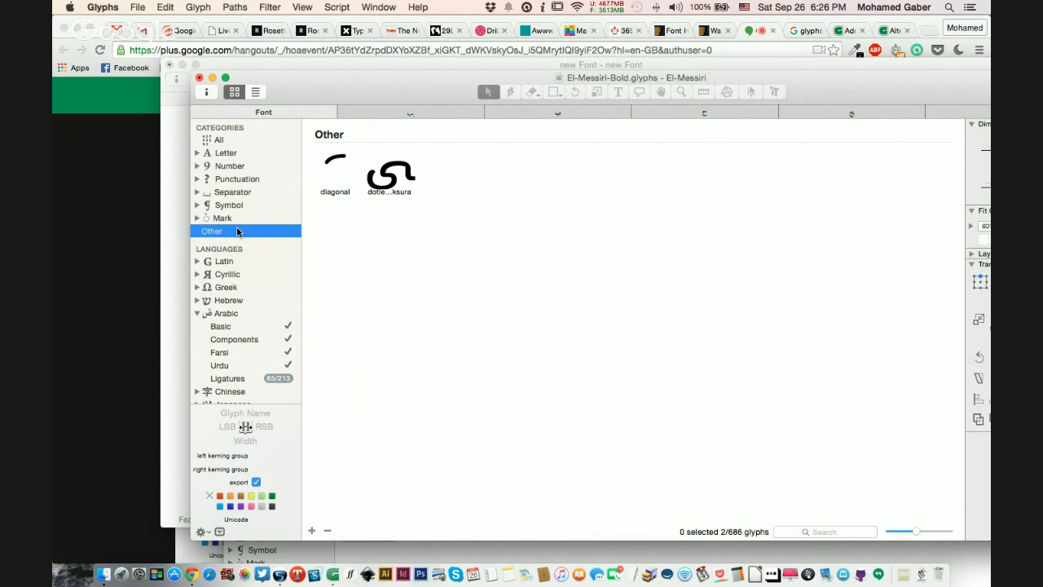
click(234, 313)
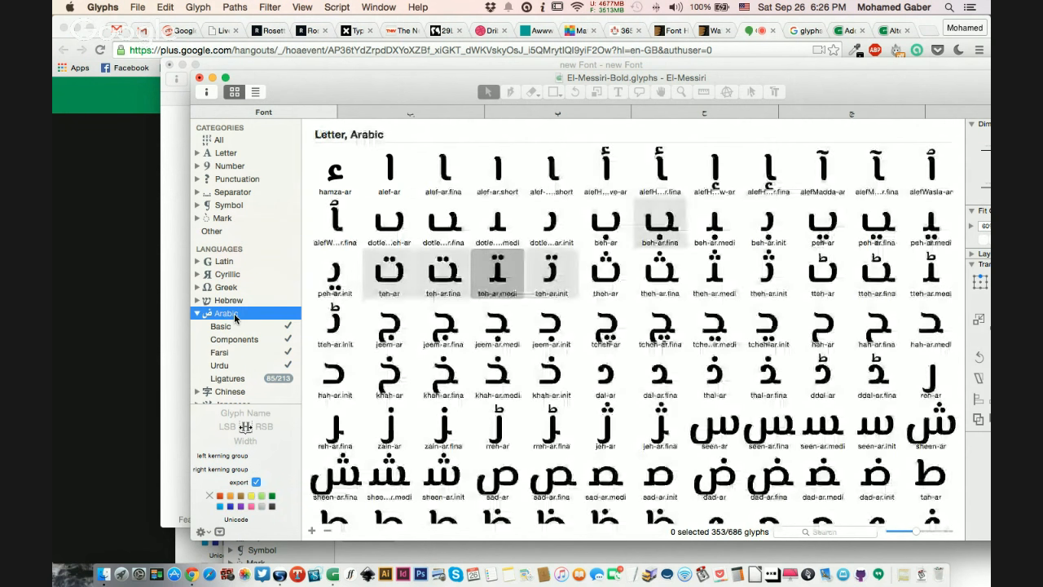
click(263, 228)
click(388, 171)
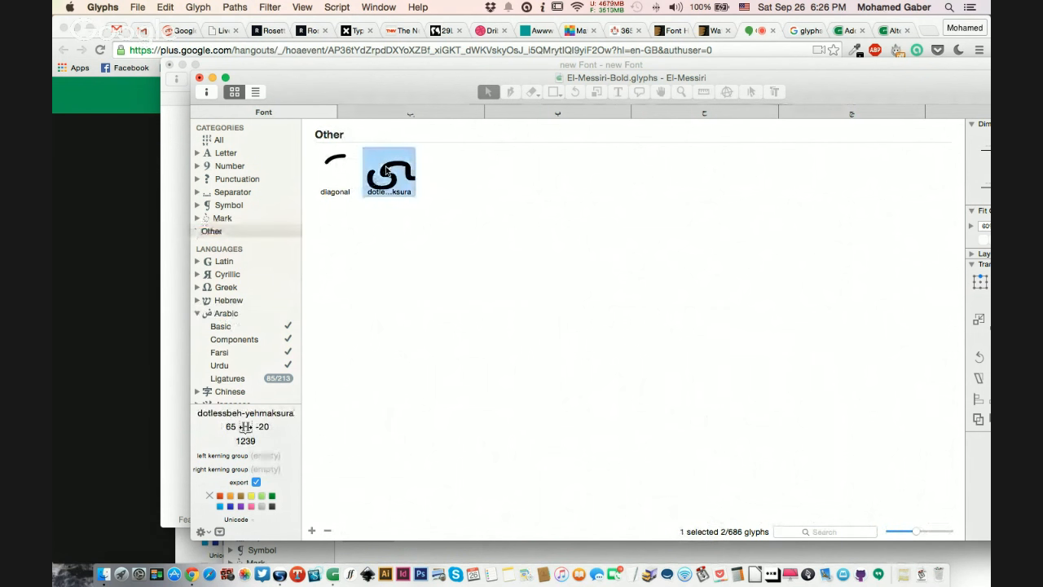
double_click(386, 170)
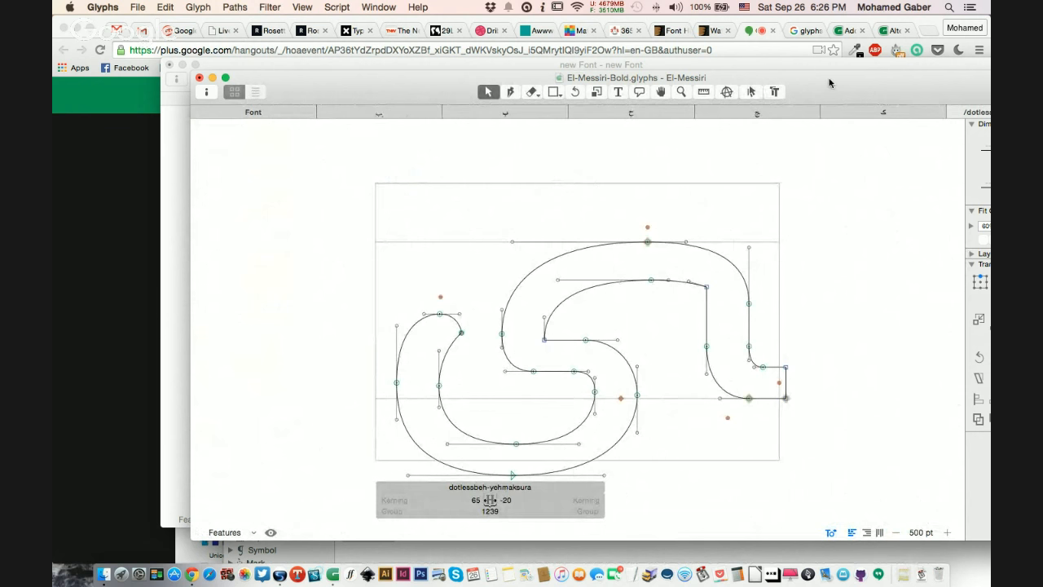
drag(829, 82, 710, 71)
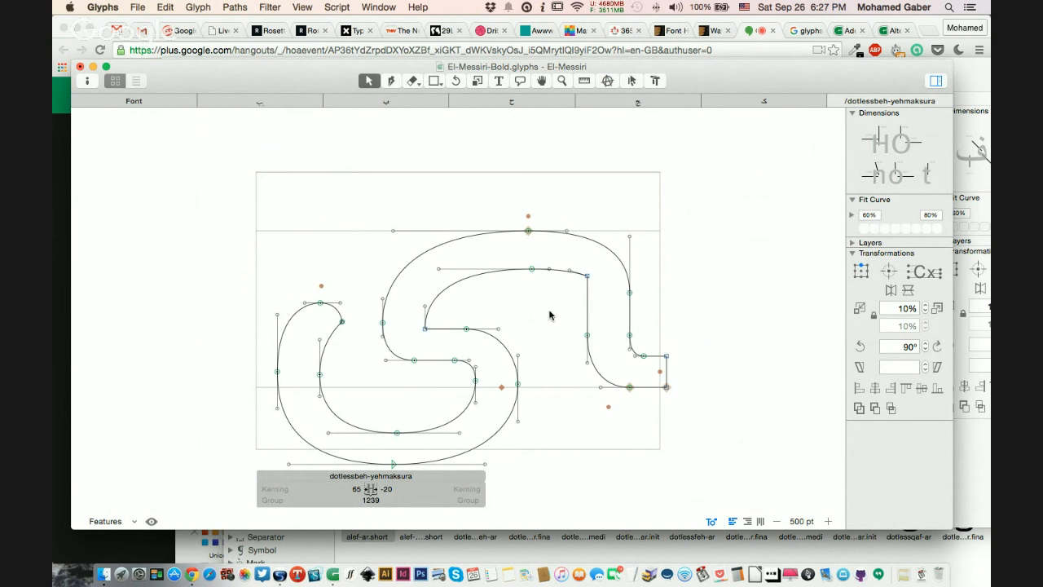
- Return to the font overview and open the font's feature settings in Font Info
click(157, 95)
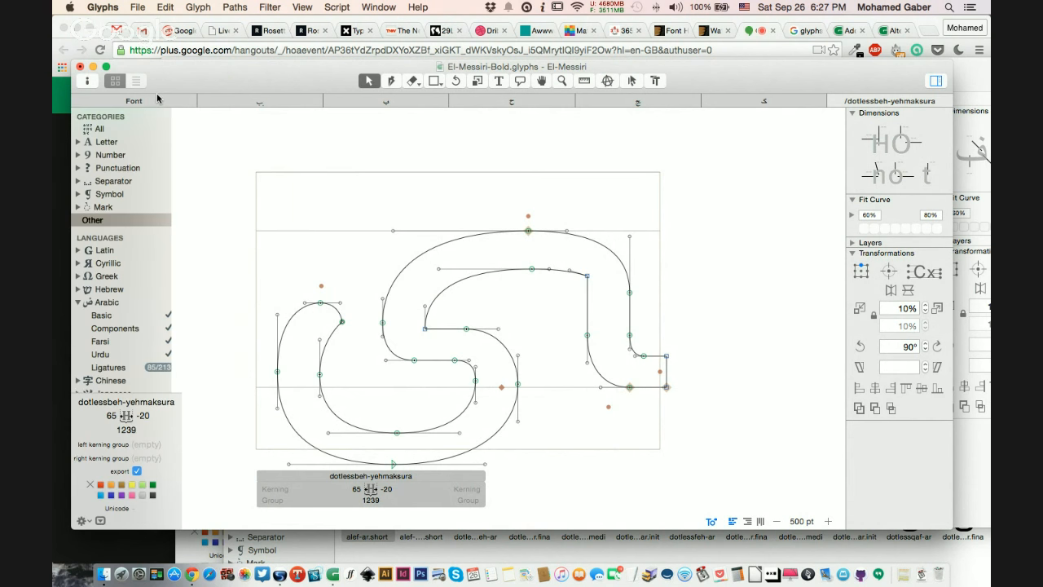
click(156, 93)
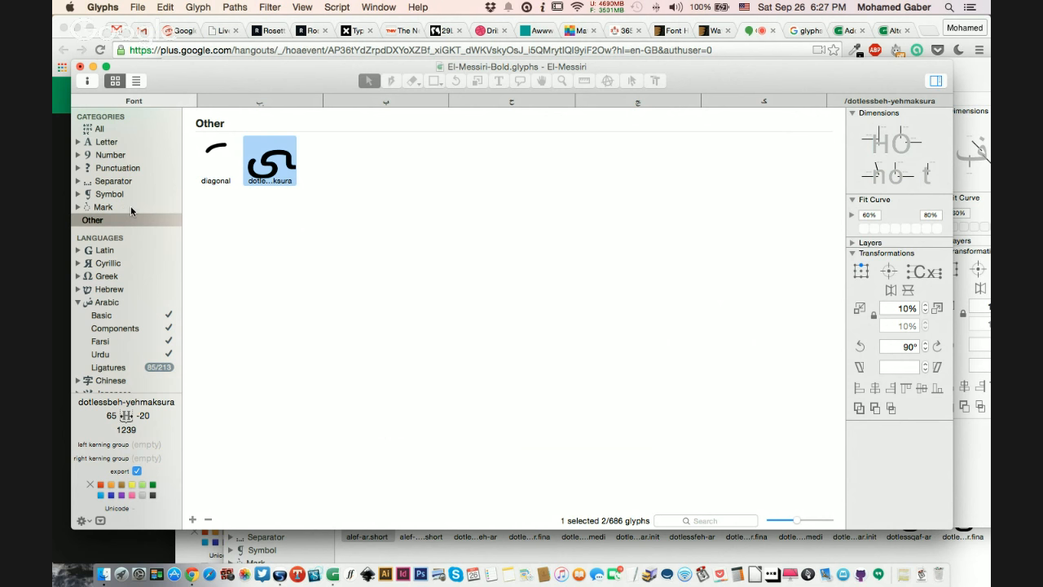
click(114, 5)
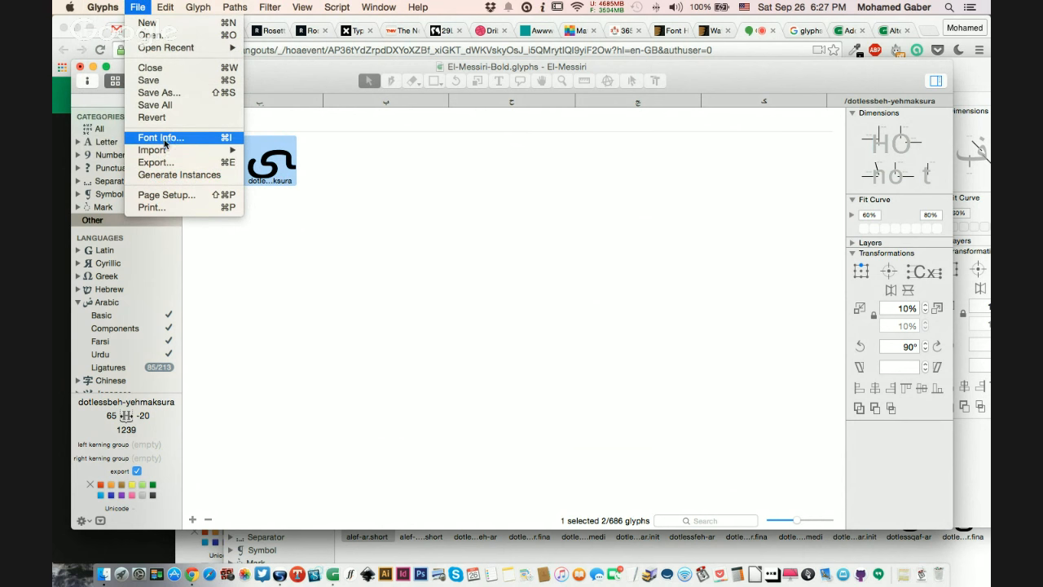
click(160, 137)
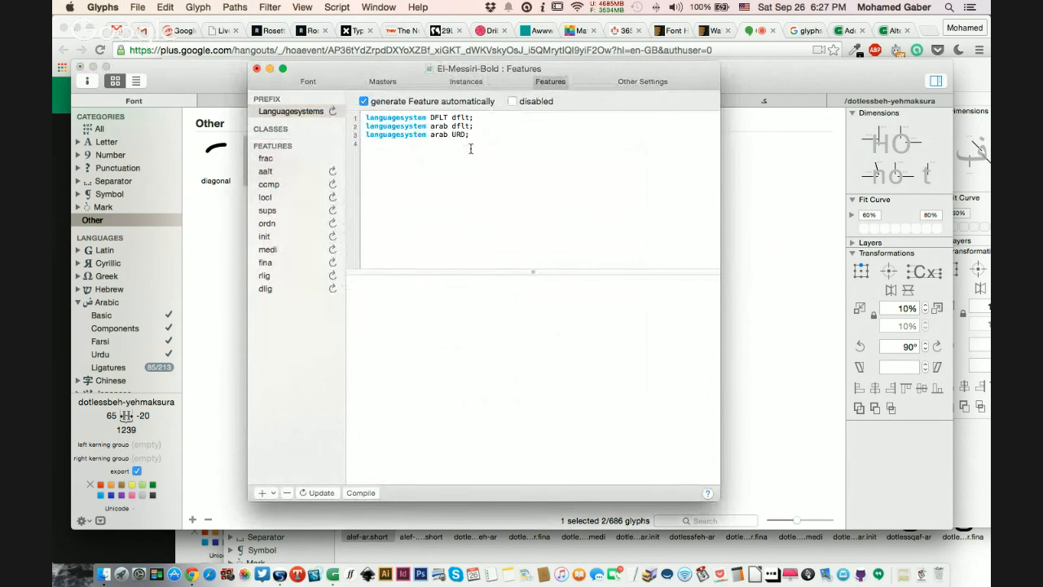
- Examine the Languagesystems, aalt and ccmp code, toggling automatic generation for Languagesystems off and on, and close Font Info
click(363, 102)
click(286, 173)
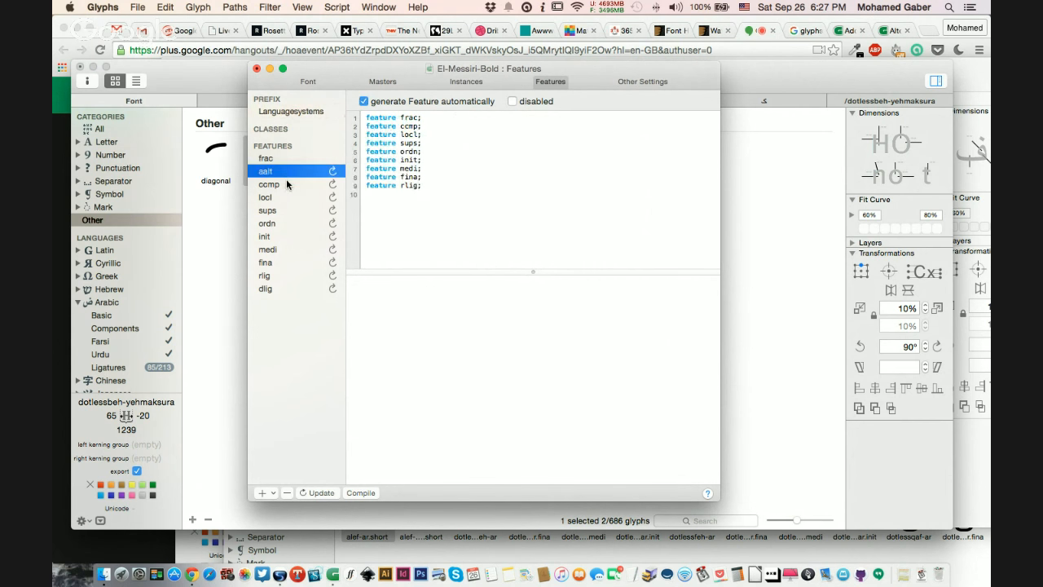
click(286, 184)
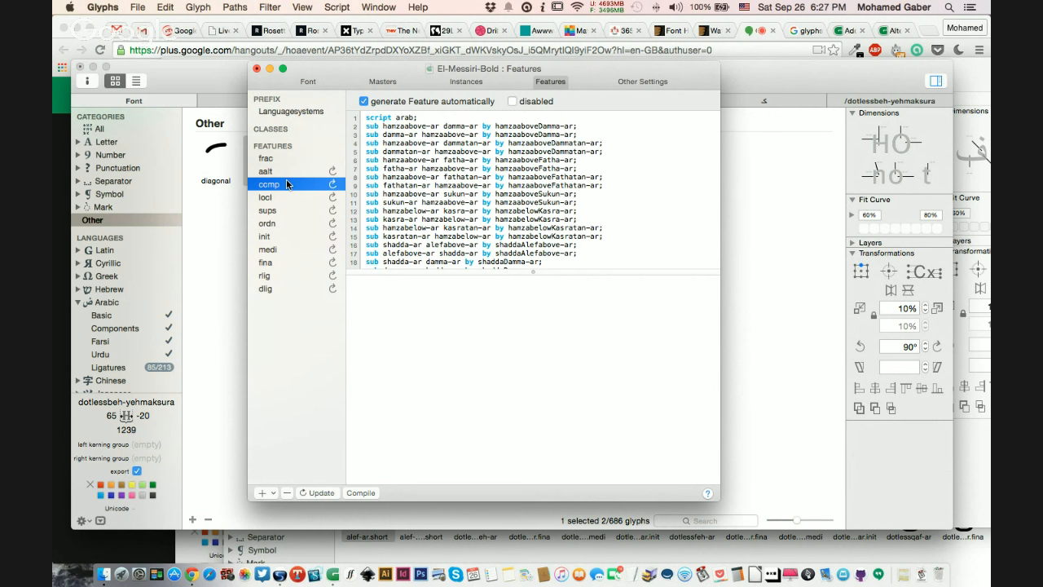
click(296, 117)
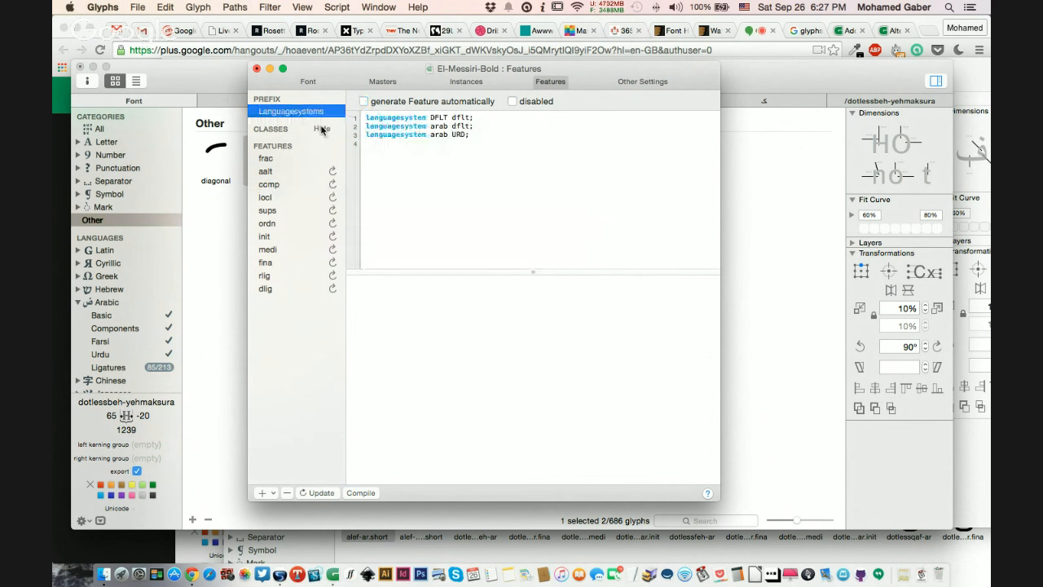
click(364, 101)
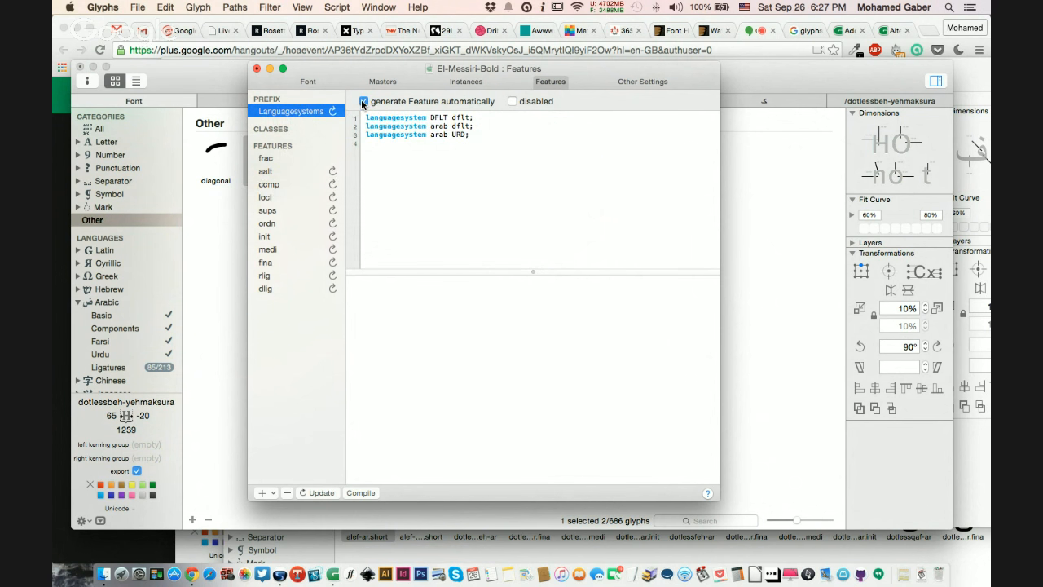
click(256, 69)
- Open teh-ar.fina from the Basic Arabic letters and activate the Text tool
click(137, 316)
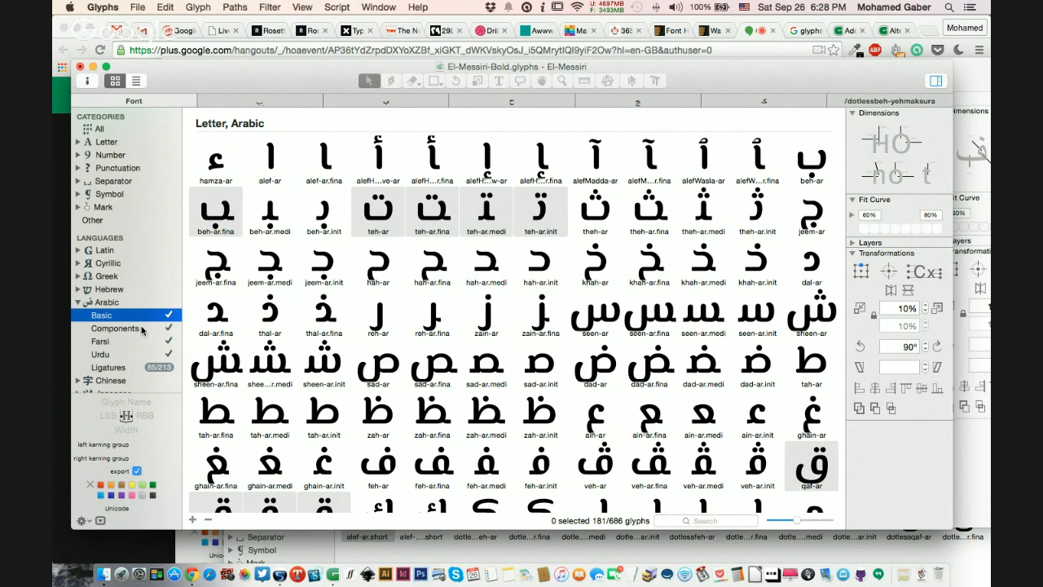
click(147, 323)
click(147, 316)
click(336, 7)
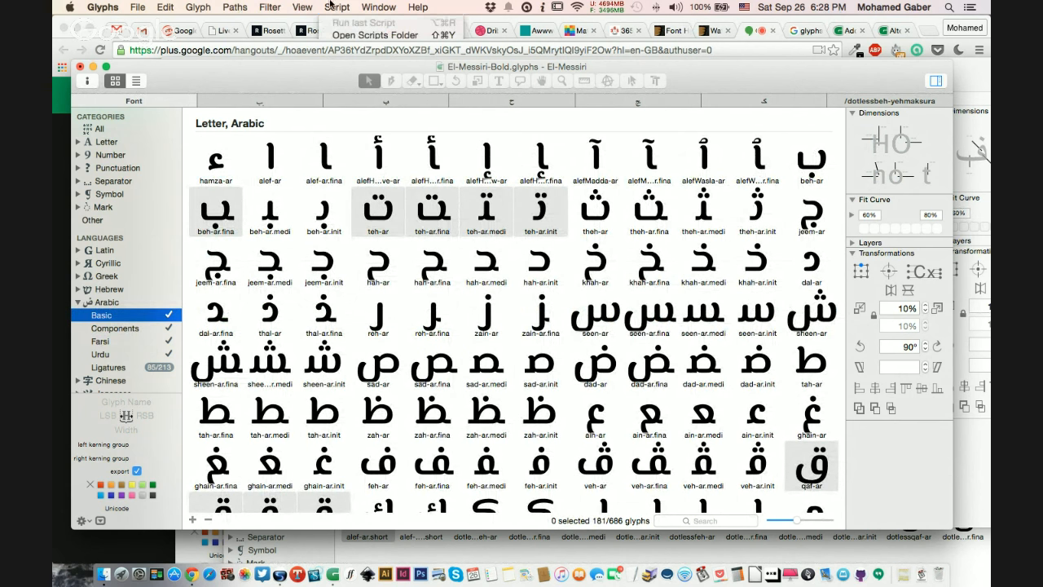
mouse_move(314, 5)
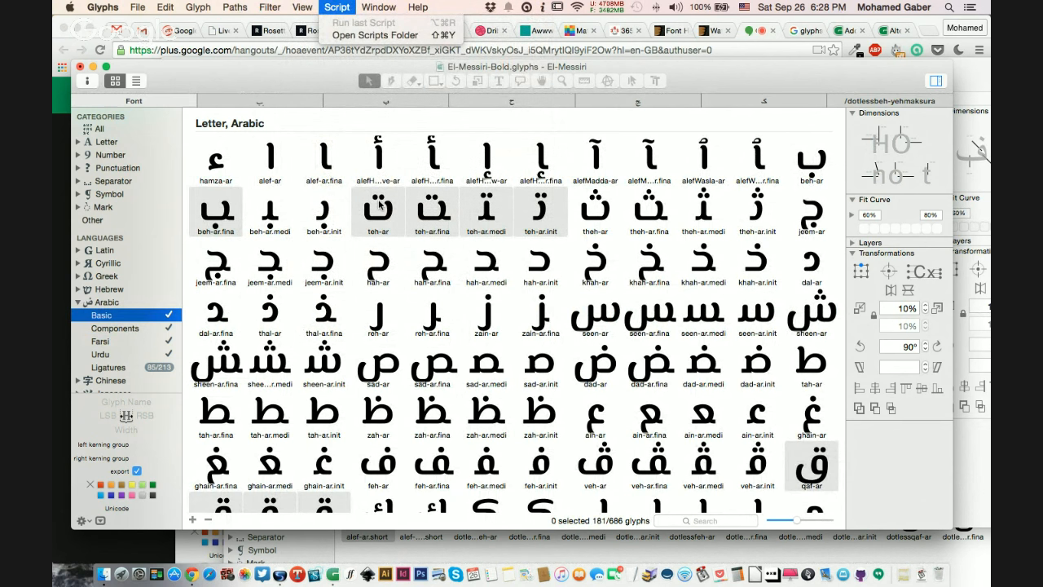
click(438, 209)
double_click(438, 208)
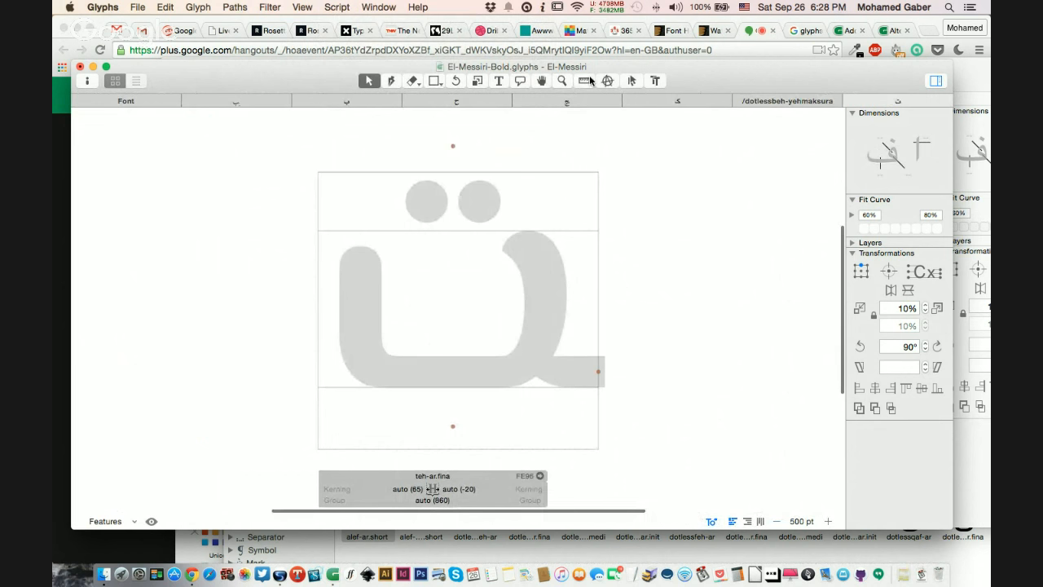
click(655, 81)
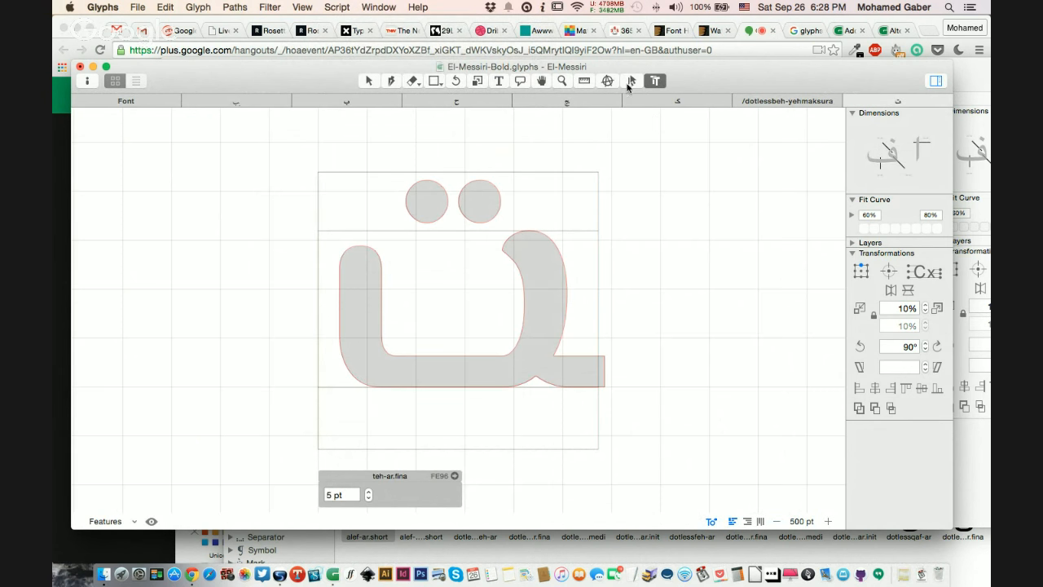
click(499, 81)
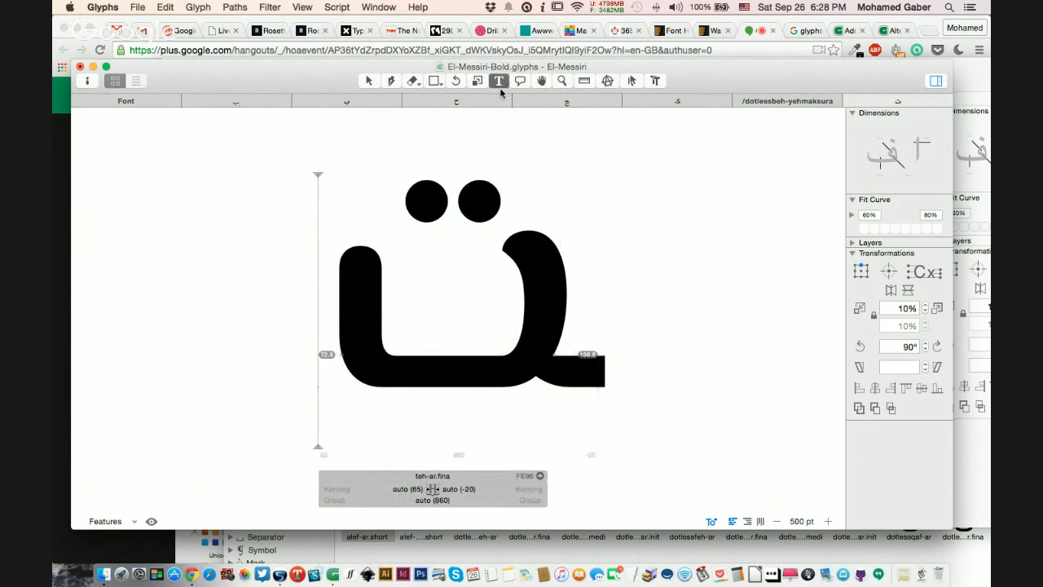
text(jjjj)
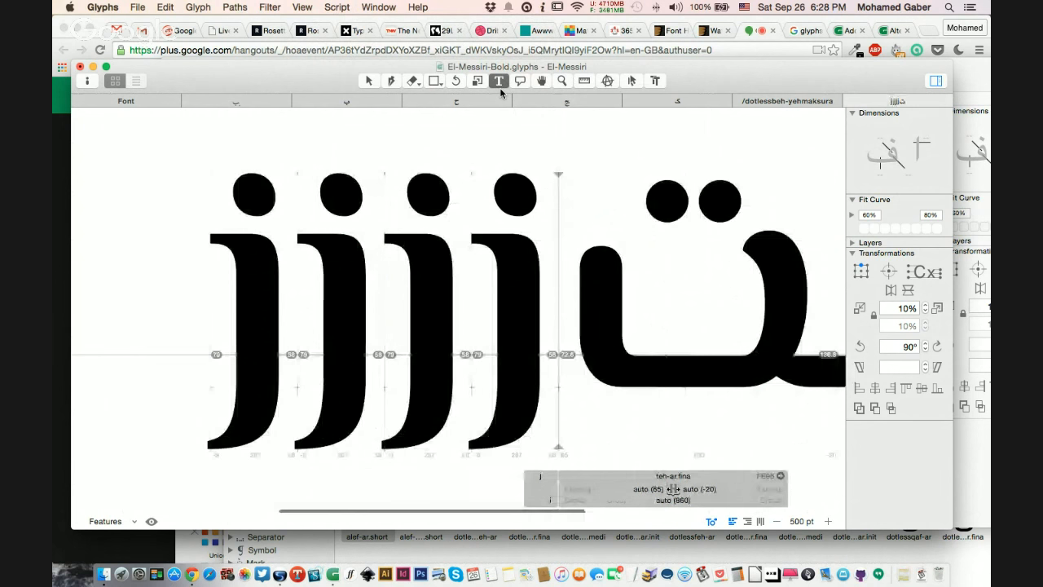
key(BackSpace)
key(BackSpace)
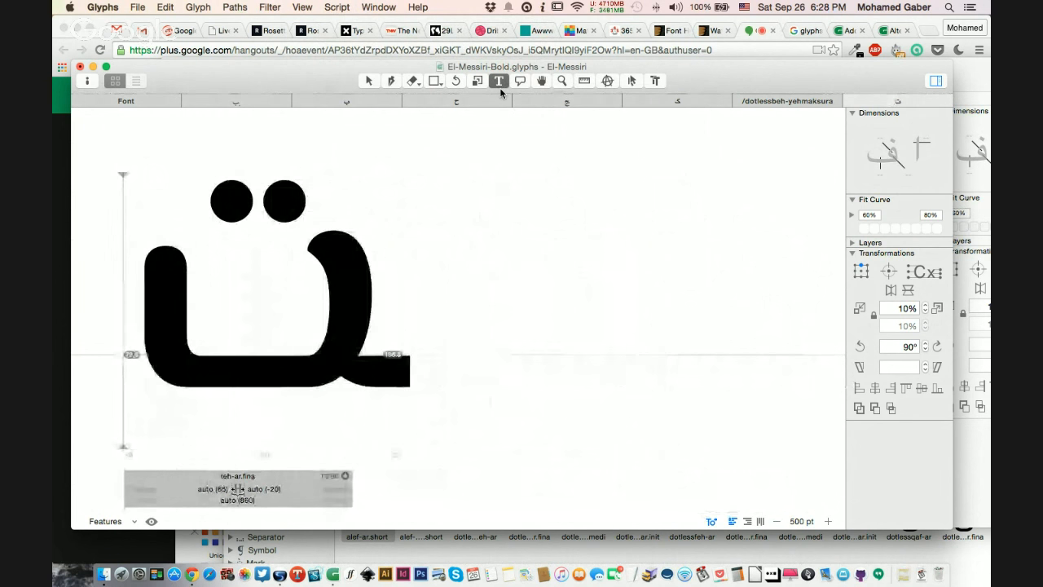
text(jjj)
key(BackSpace)
key(BackSpace)
key(BackSpace)
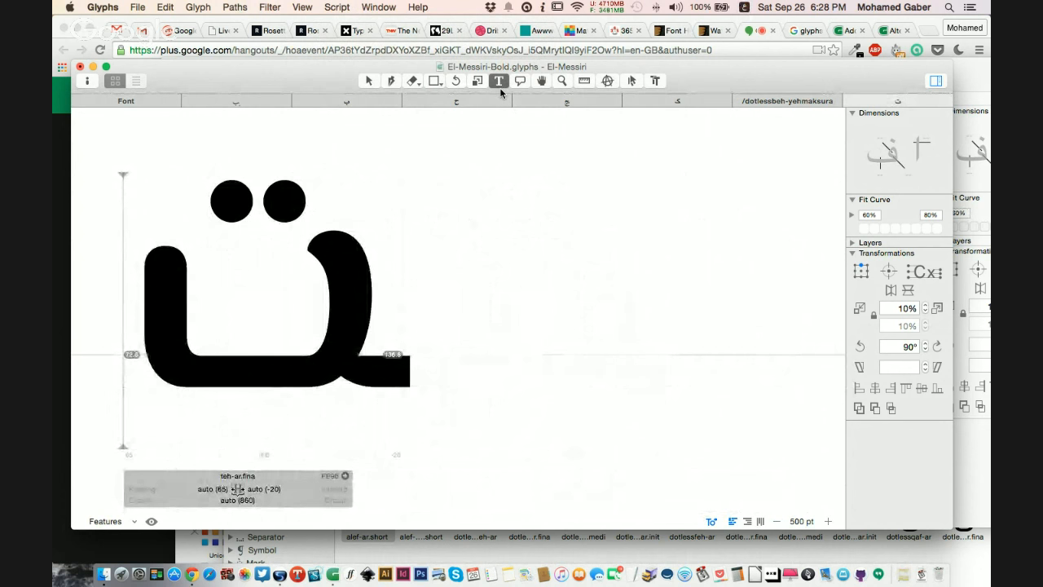
- Enter the Arabic letters noon, two tehs, three yehs and a seen alongside teh-ar.fina as sample text
text(ن)
text(تت)
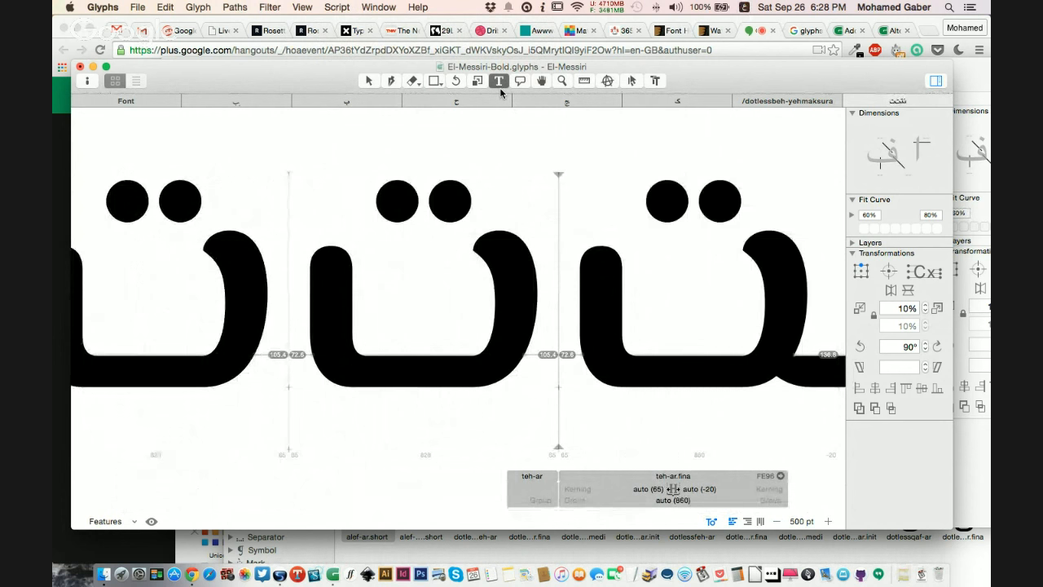
key(super+minus)
key(super+minus)
text(يي)
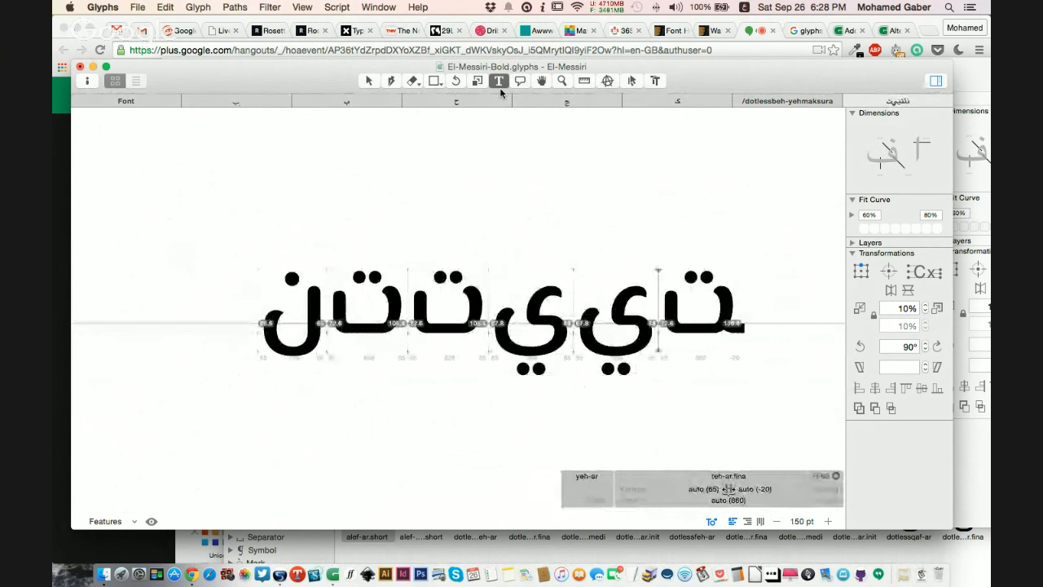
text(سي)
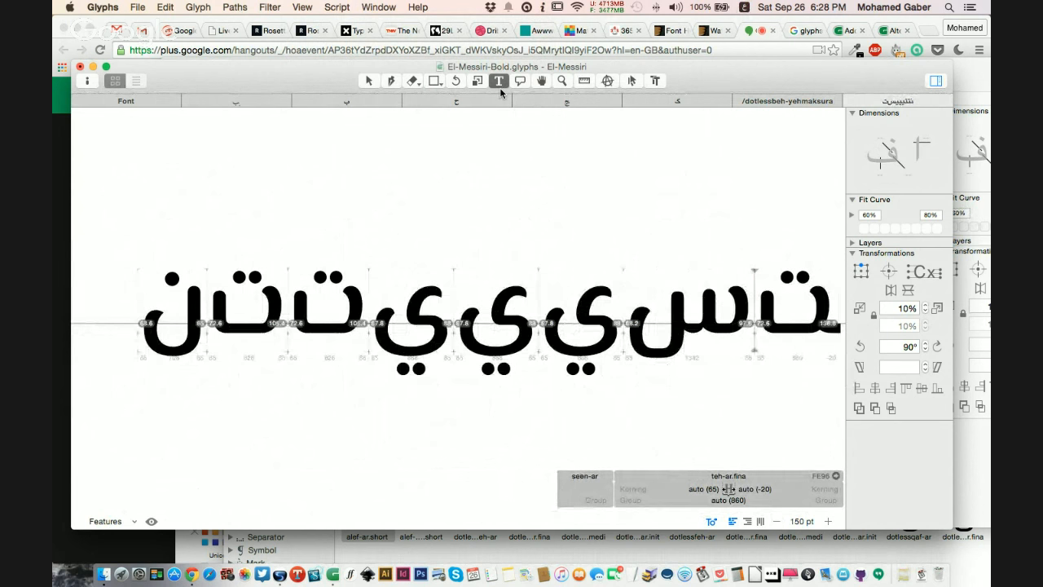
key(super+minus)
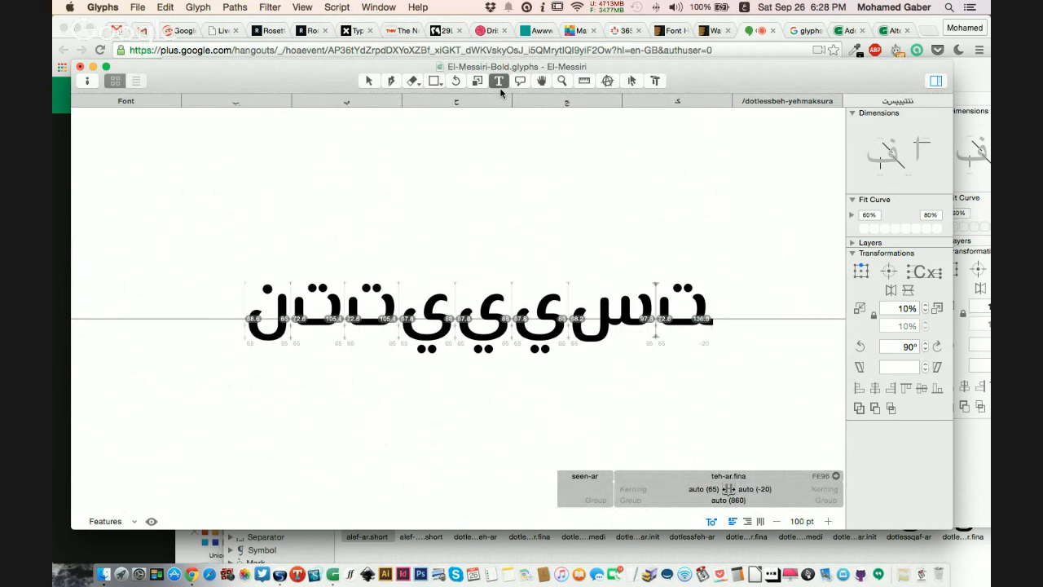
key(super+plus)
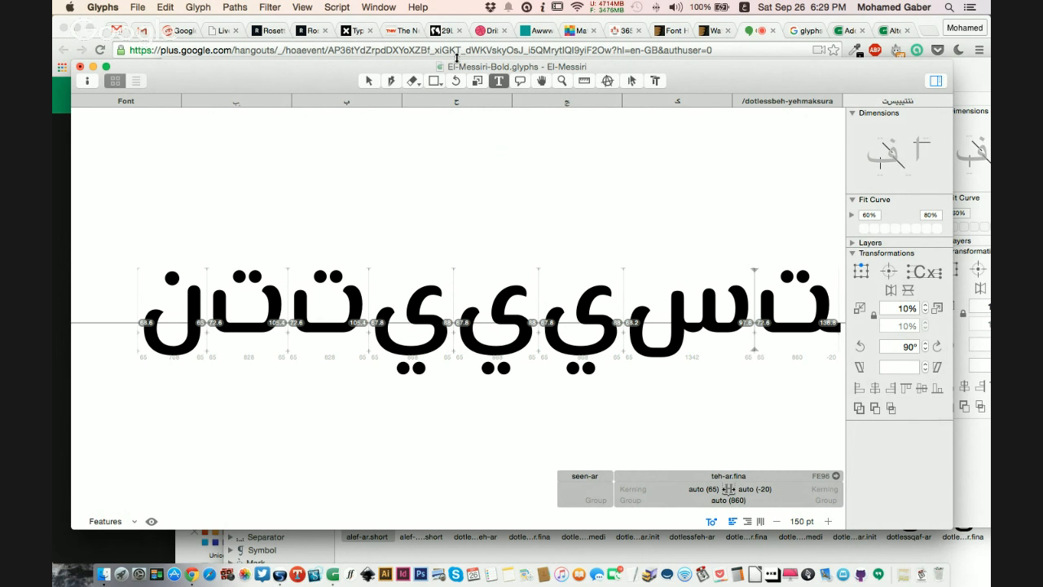
scroll(541, 265, right, 3)
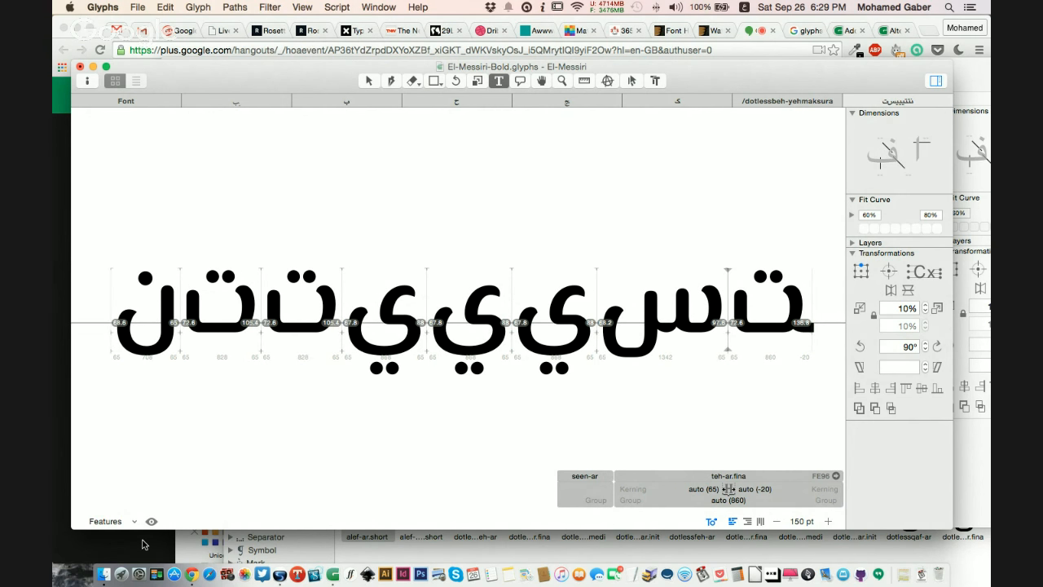
- Switch to the Hangouts call in Chrome and bring another participant's video into the main view
key(super+Tab)
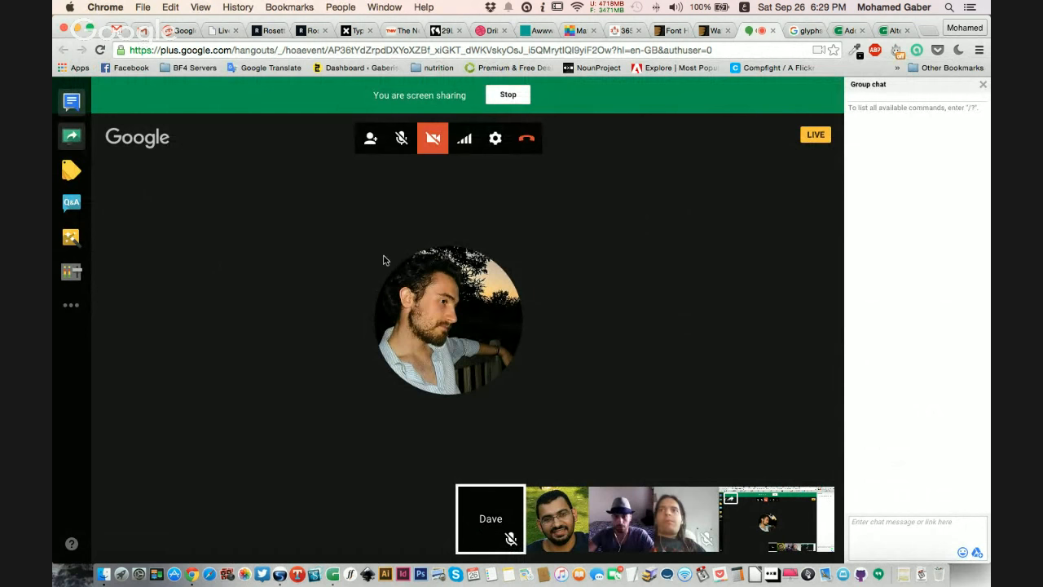
click(624, 522)
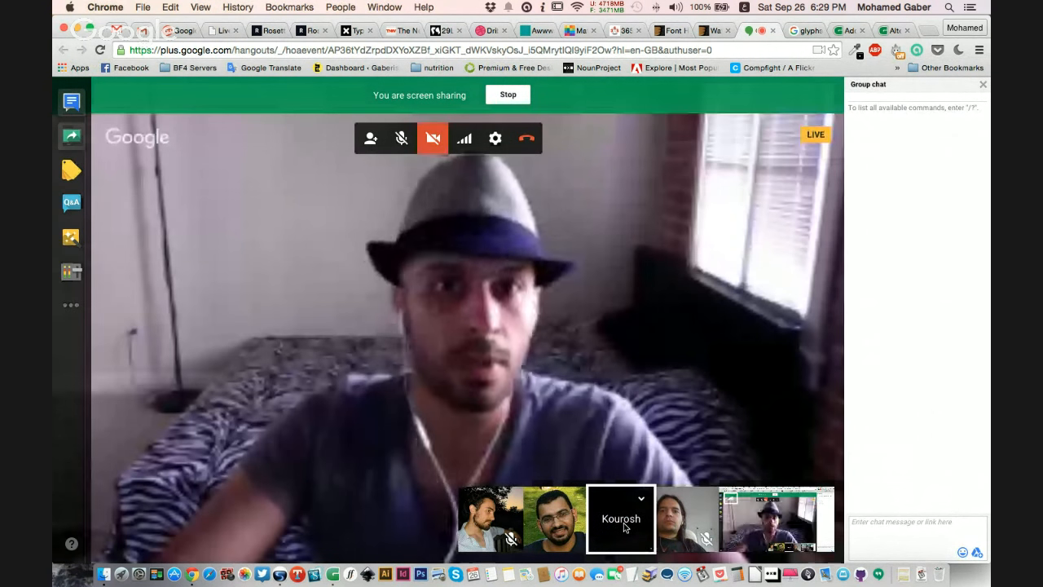
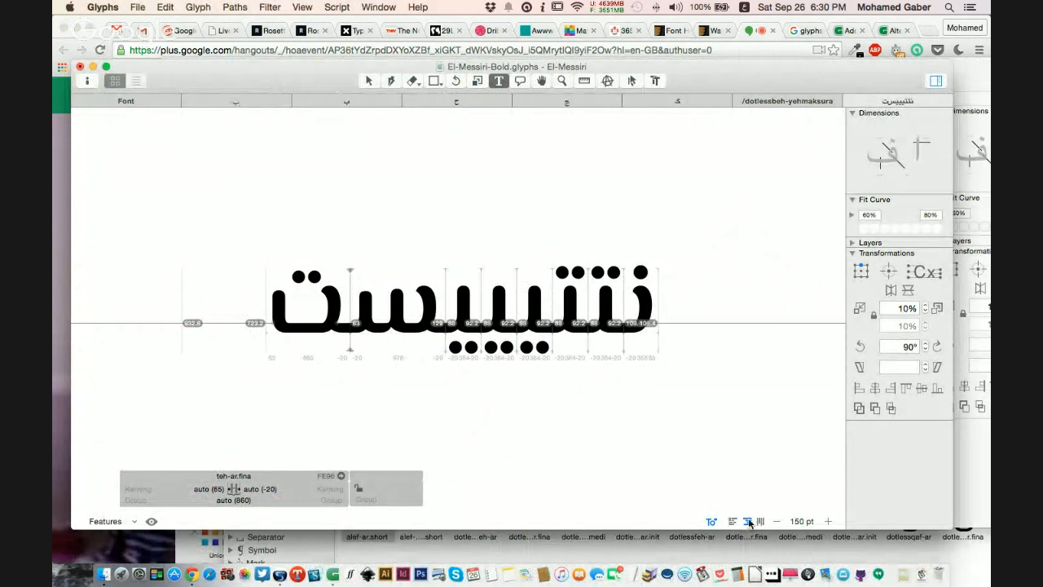
- Enlarge the sample text to 250 pt, check the Hangouts call in Chrome and return to Glyphs
key(super+plus)
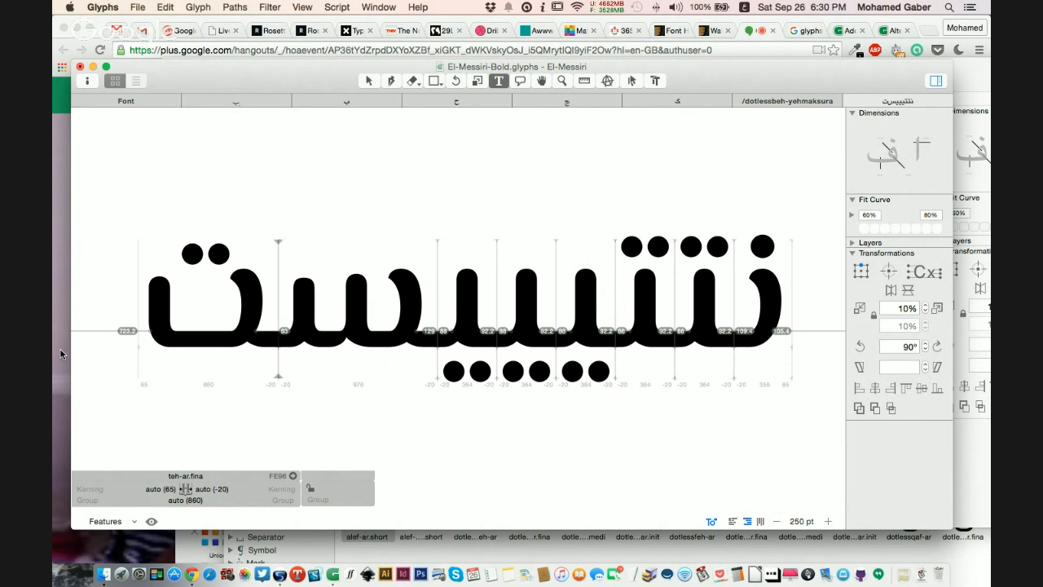
scroll(349, 119, down, 1)
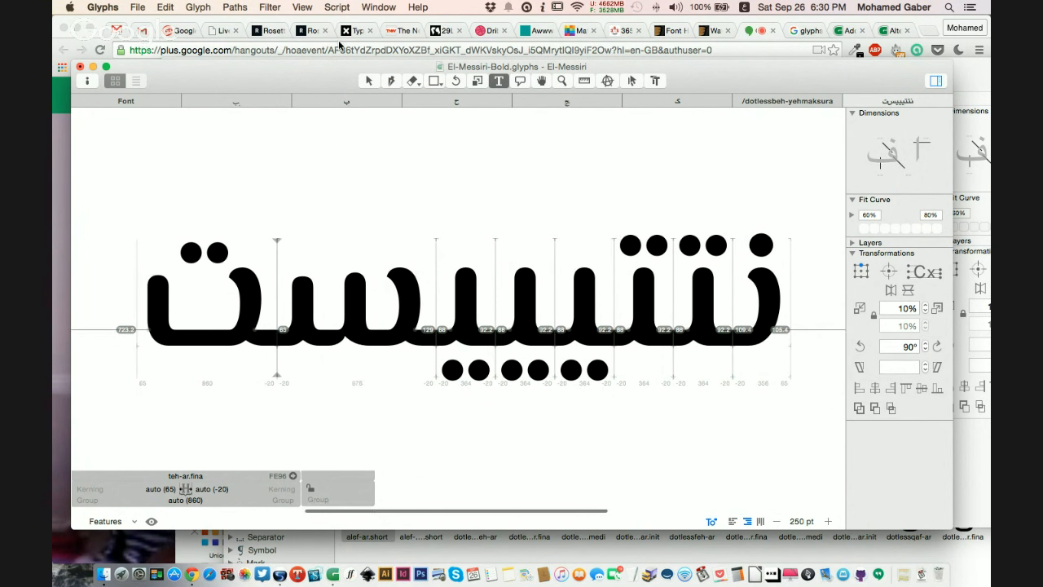
click(325, 7)
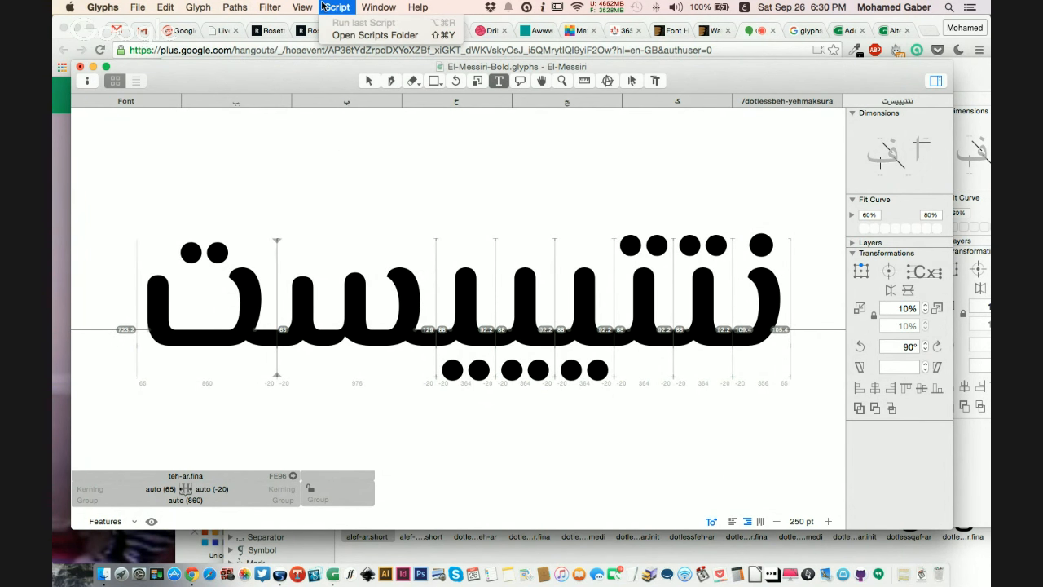
mouse_move(296, 5)
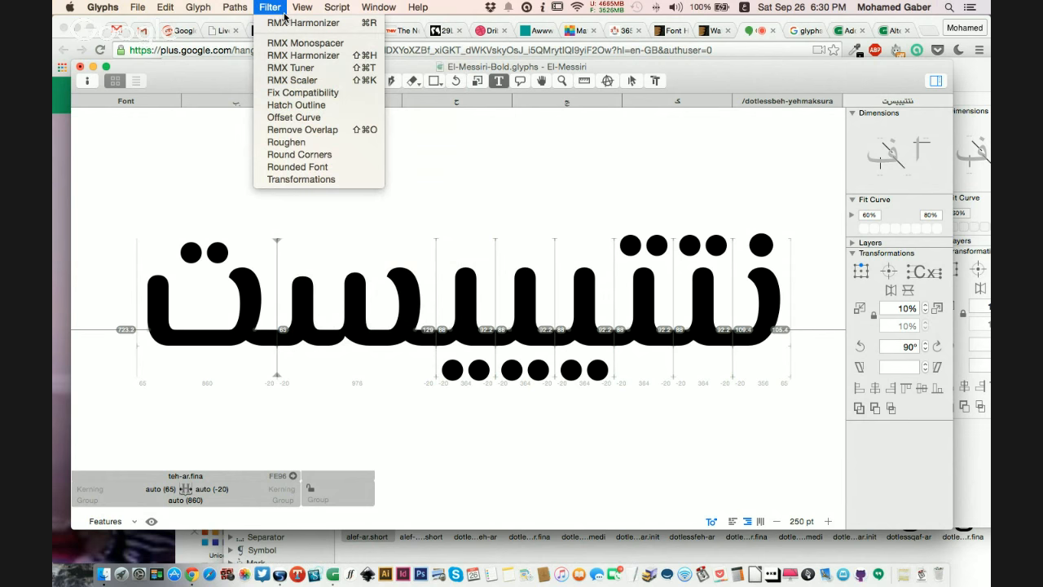
click(57, 294)
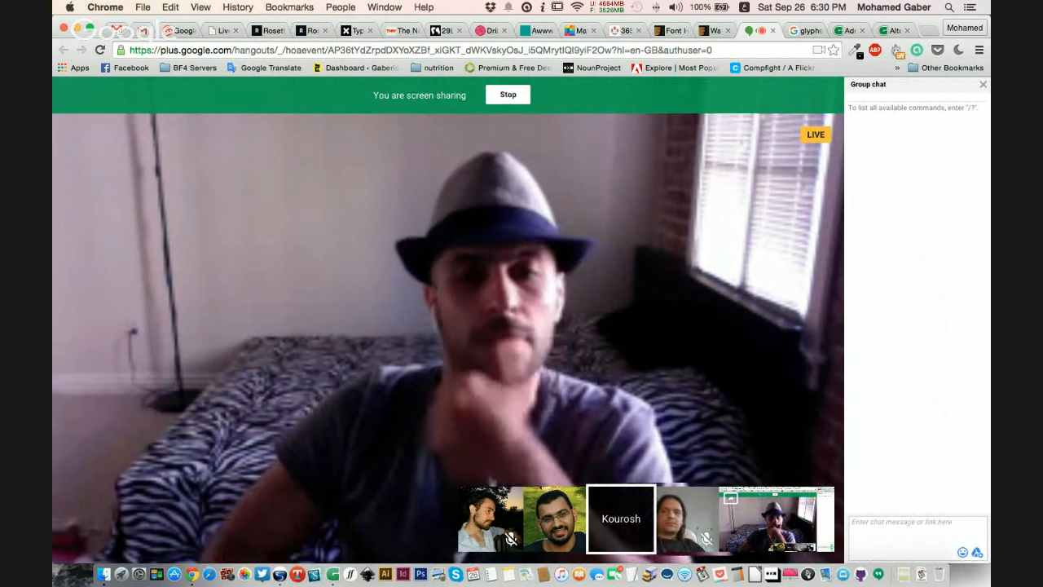
click(315, 575)
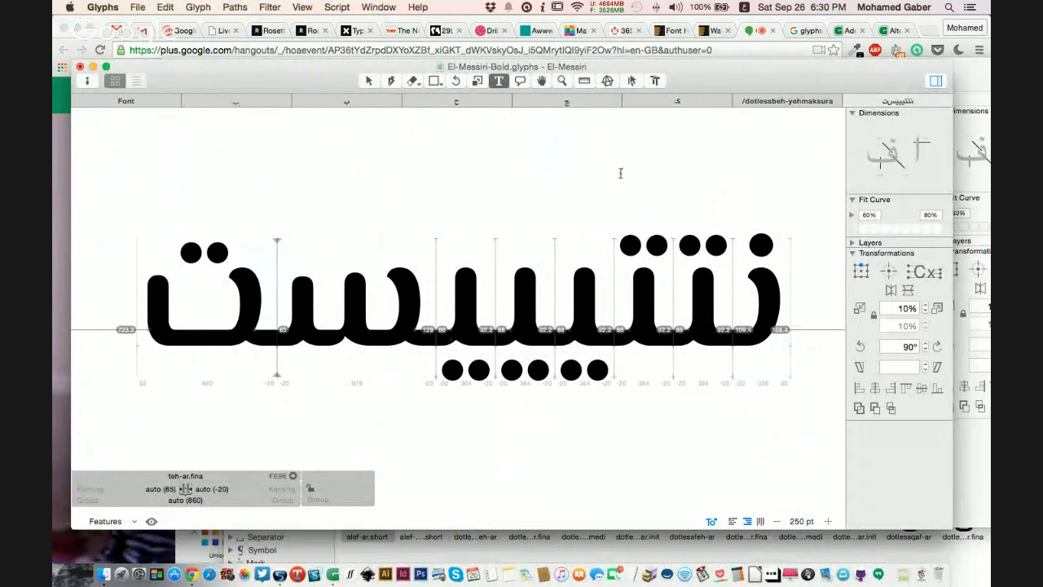
- Open the isolated seen-ar glyph from the Basic Arabic letters for editing
click(692, 102)
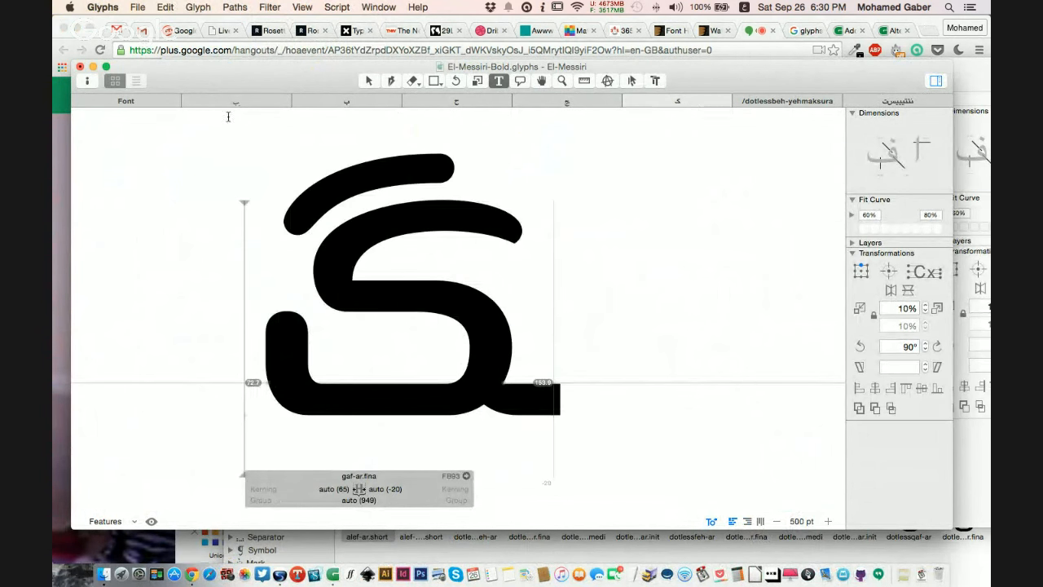
click(123, 101)
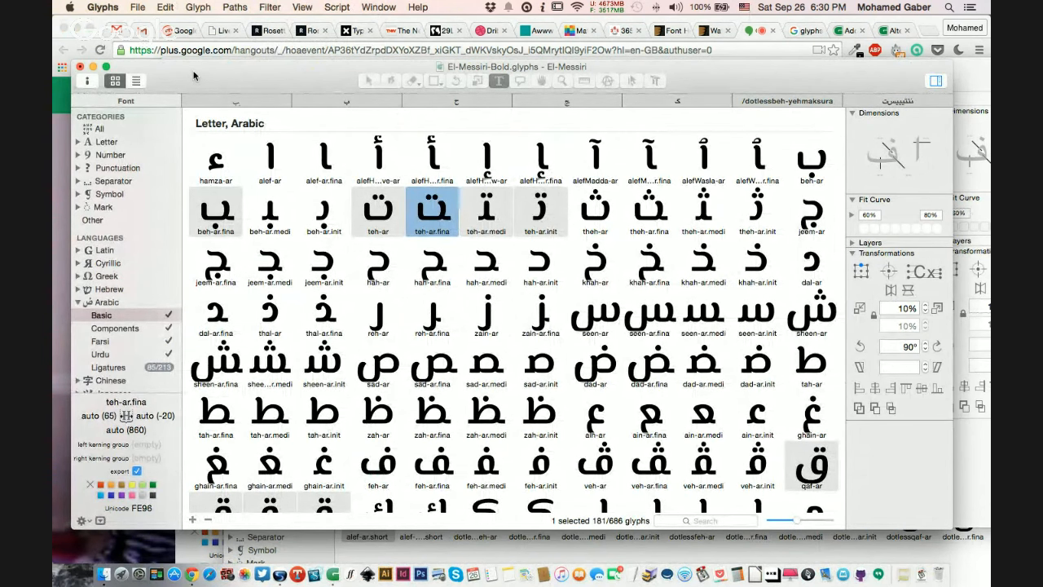
click(593, 310)
click(336, 7)
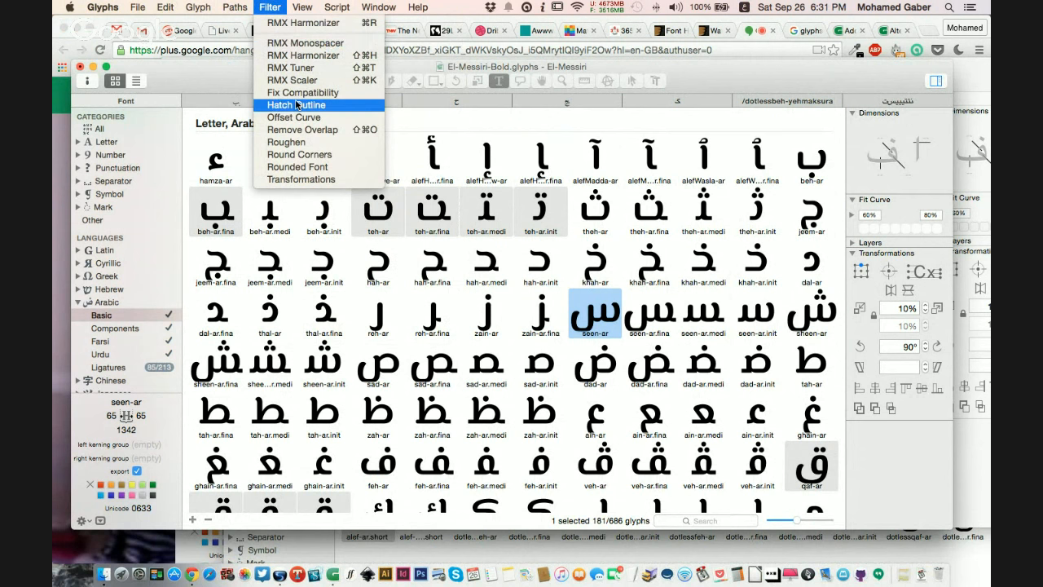
click(617, 347)
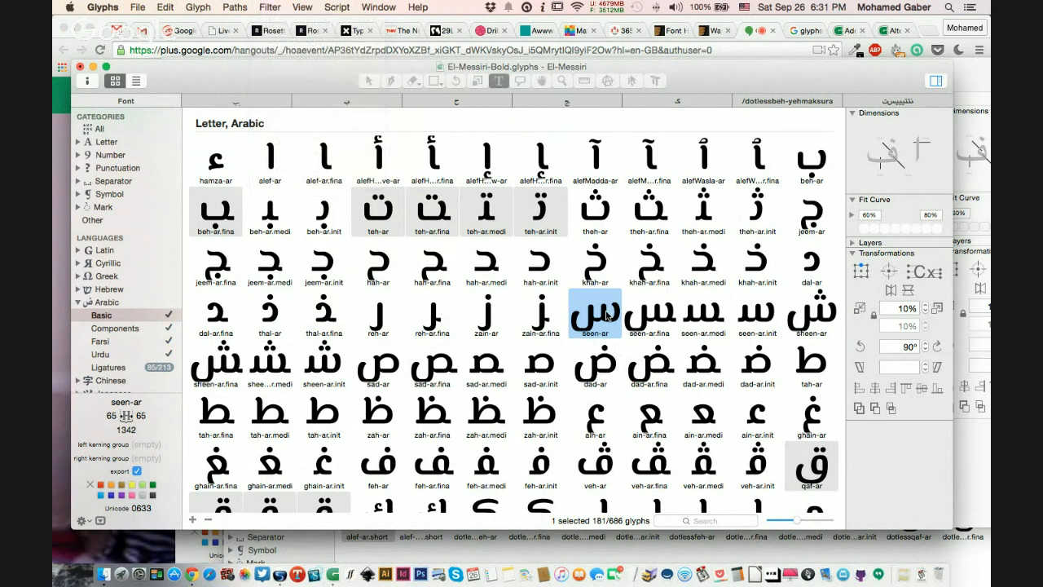
double_click(607, 316)
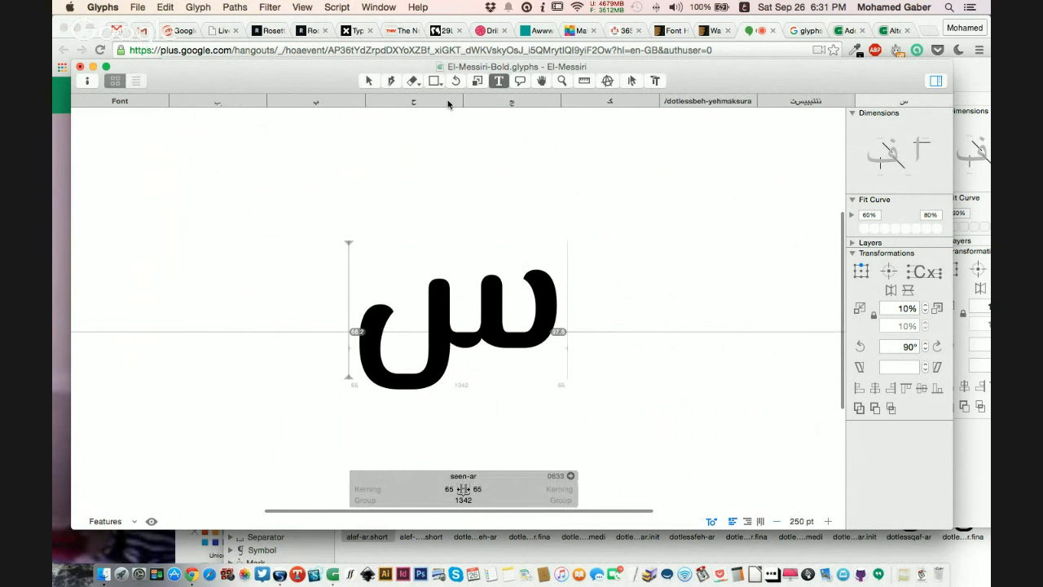
- Show seen-ar's editable outline at 500 pt and display its curvature with the Speed Punk tool
click(376, 82)
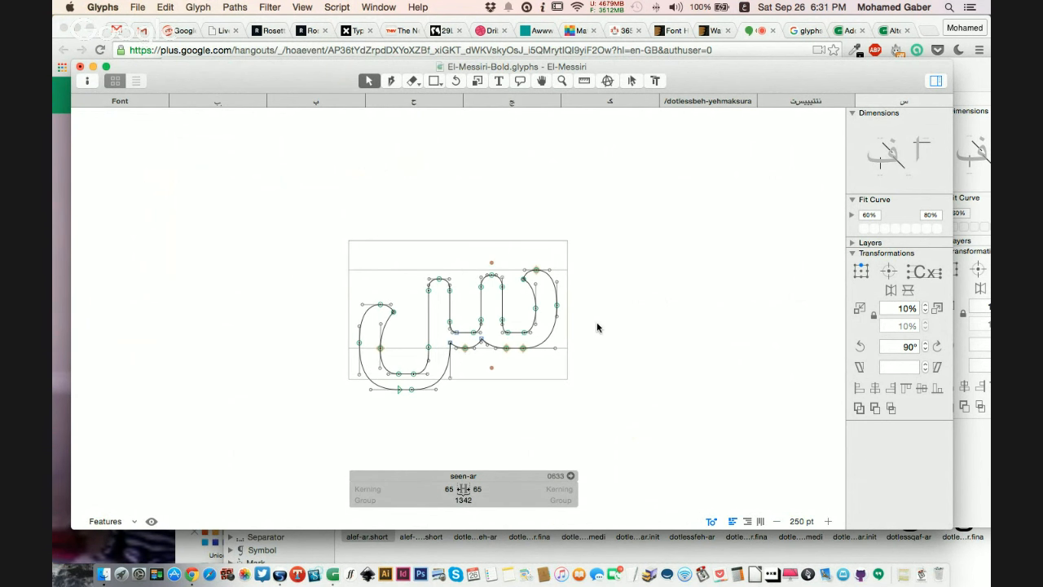
key(super+plus)
scroll(597, 328, down, 2)
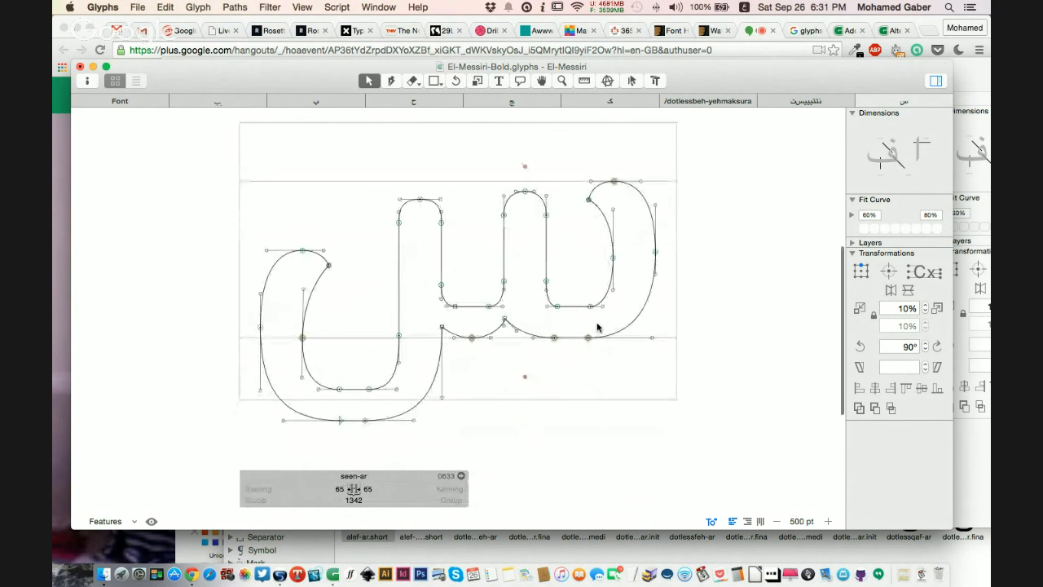
scroll(599, 327, right, 2)
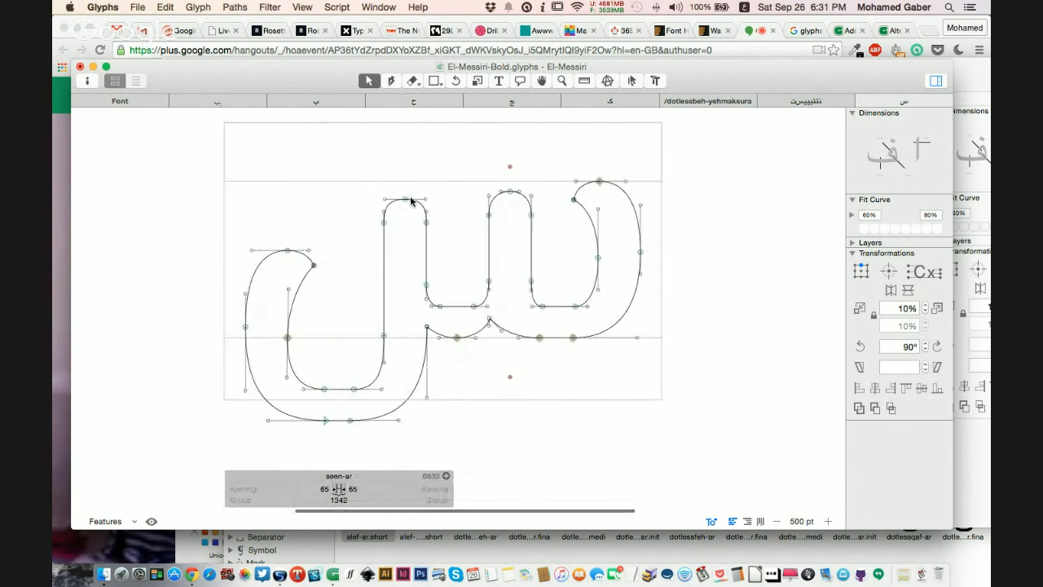
click(606, 82)
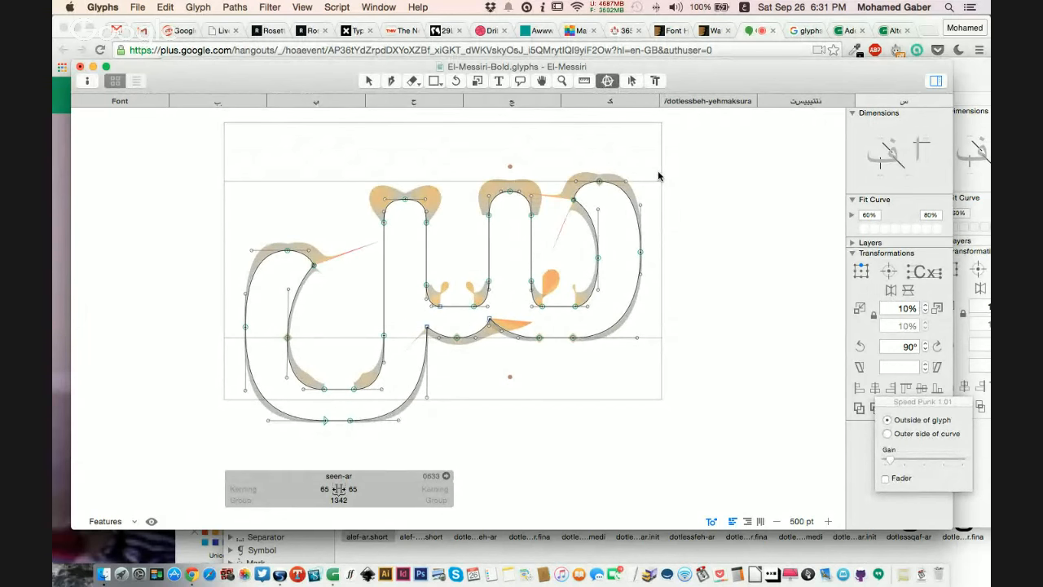
- Lengthen the right handle of the node atop seen-ar's middle tooth to about 61 units
key(super+plus)
key(super+plus)
scroll(659, 176, up, 3)
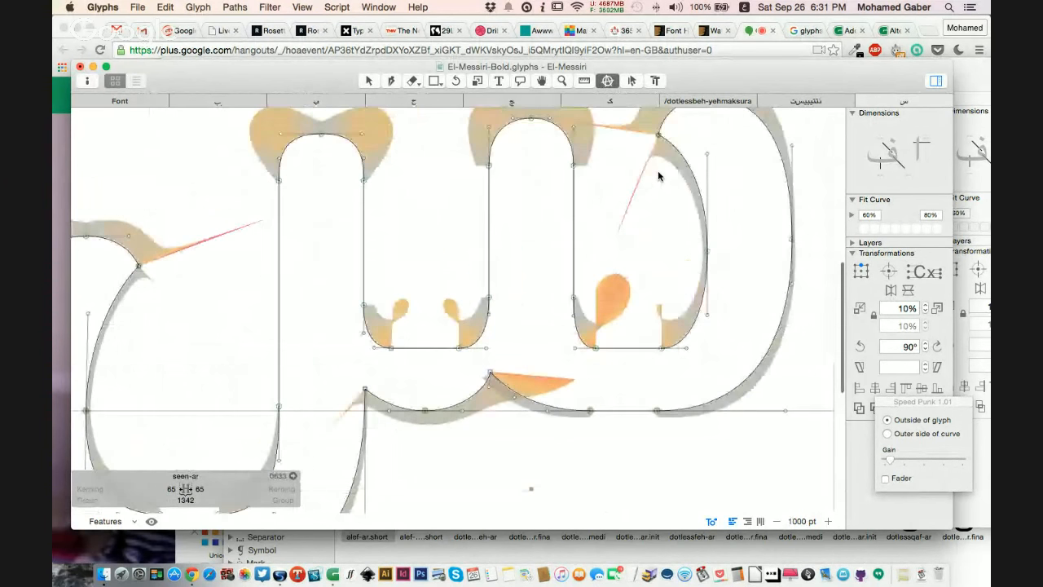
scroll(659, 176, up, 2)
scroll(659, 176, right, 2)
key(super+plus)
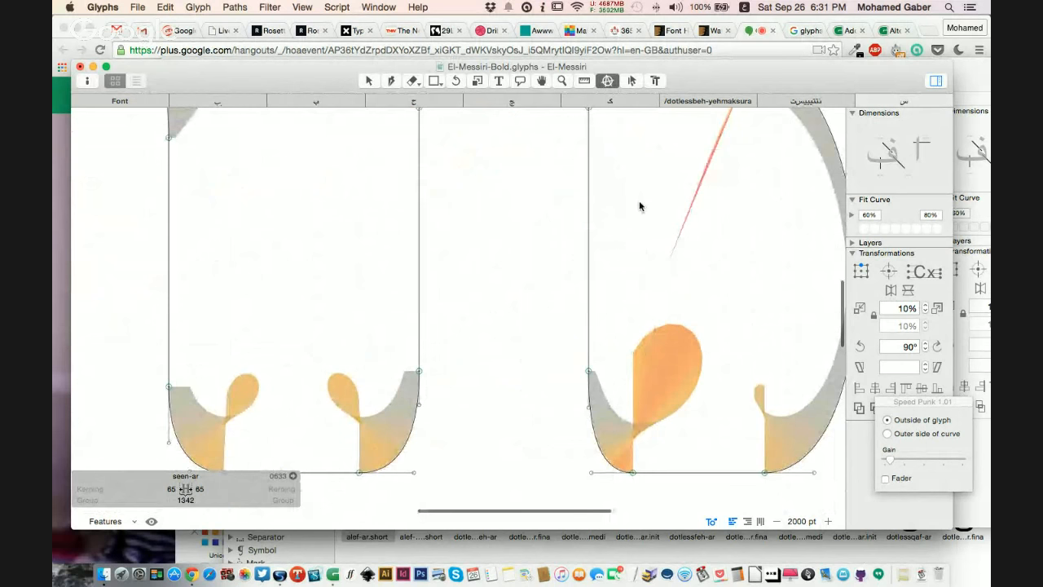
scroll(638, 206, up, 5)
drag(540, 301, 582, 302)
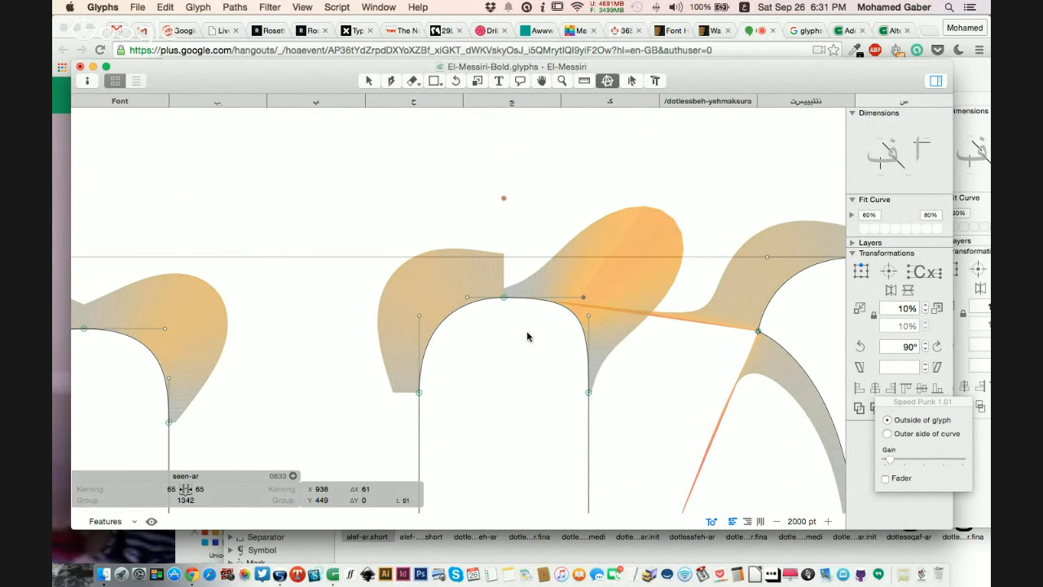
key(space)
drag(522, 340, 491, 321)
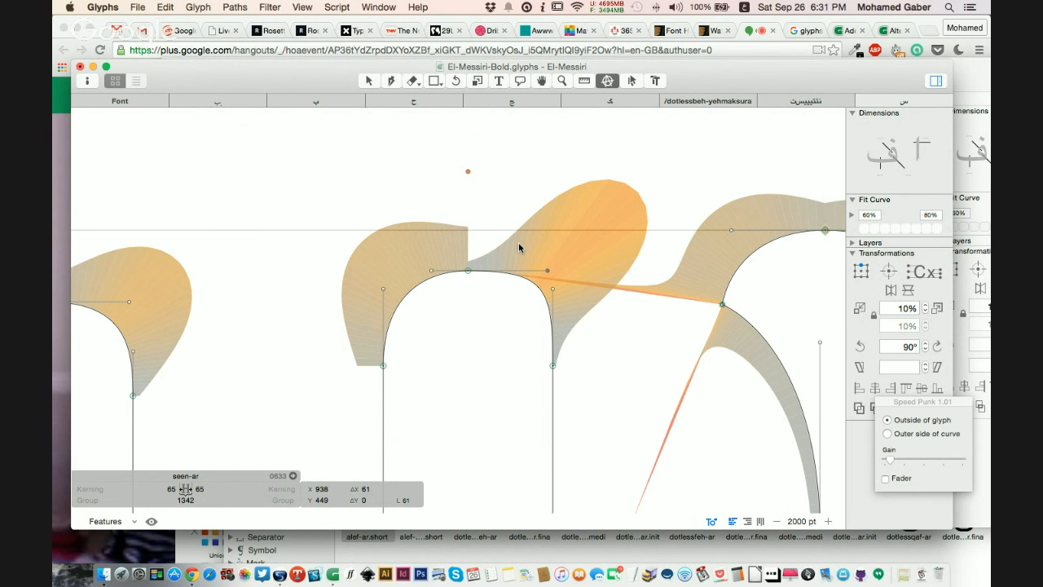
scroll(519, 245, down, 1)
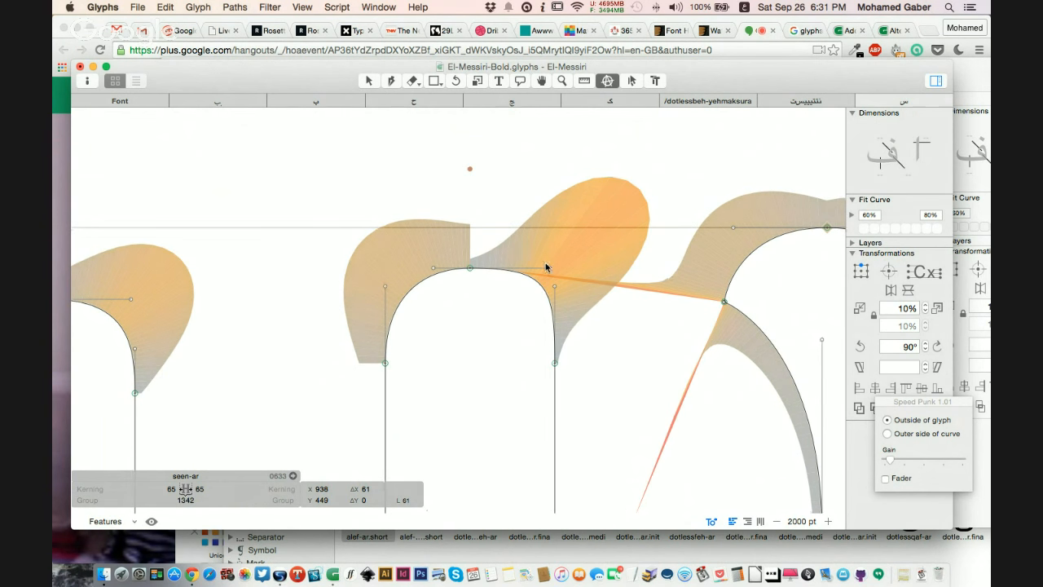
- Shorten the right handle of the middle tooth's top node to 28 units, balancing the two curve halves
drag(547, 268, 503, 267)
key(super+plus)
key(Right)
key(Right)
key(space)
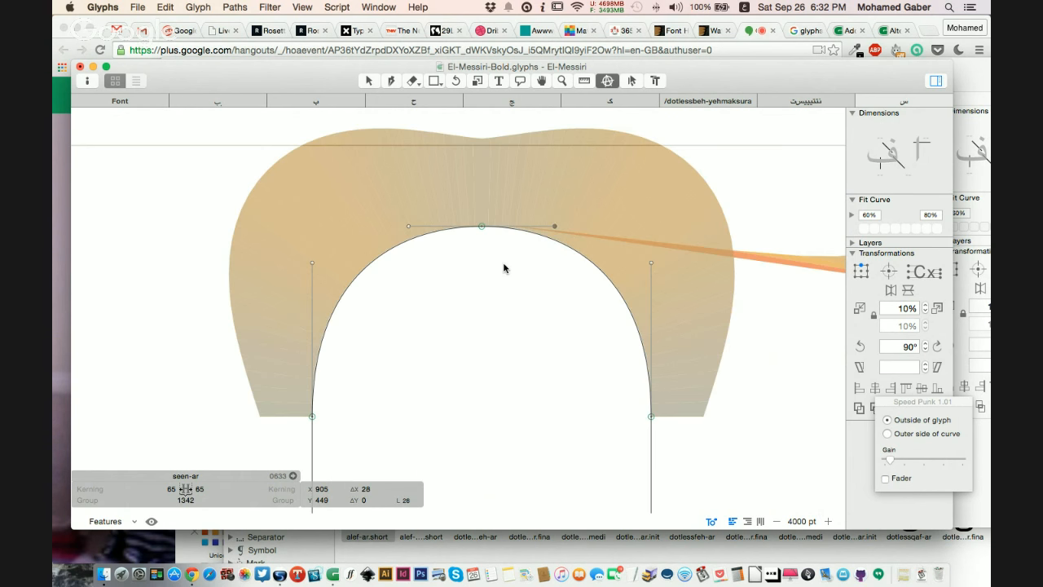
- Pull the right handle of the middle tooth's top node outward at a slight downward slant to unbalance the curve
click(269, 7)
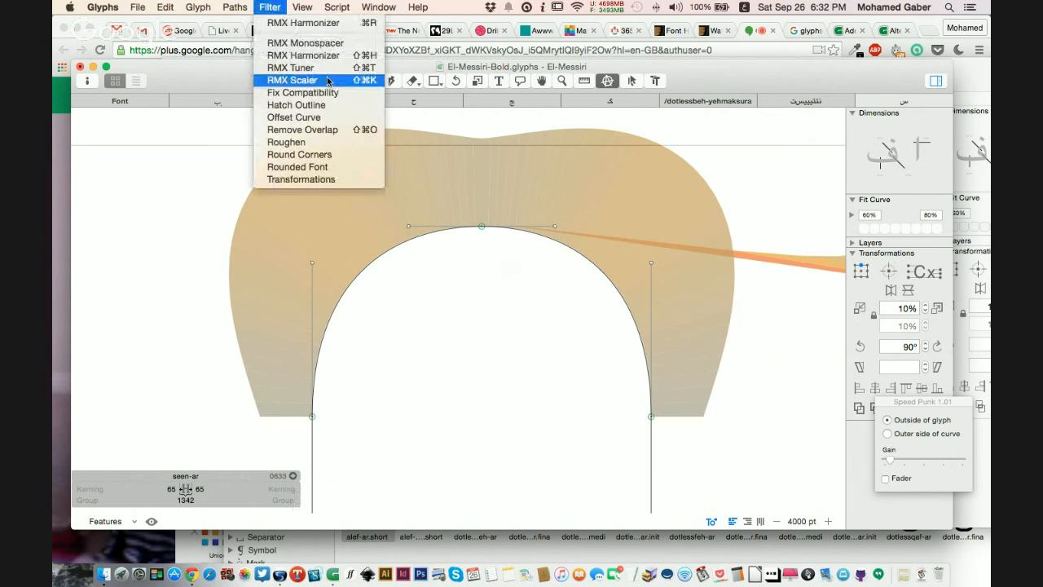
click(494, 291)
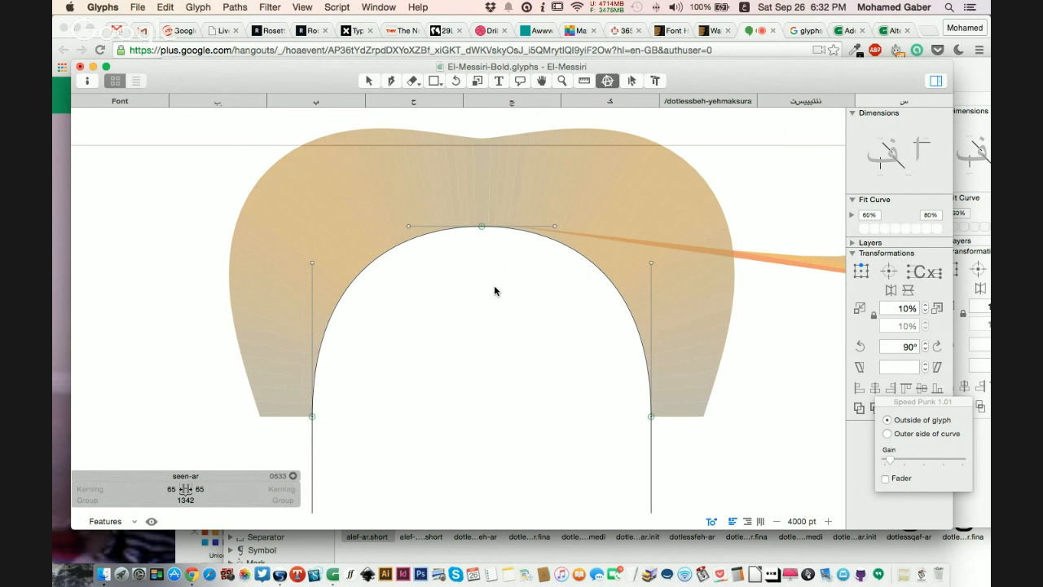
key(Return)
click(554, 225)
drag(591, 228, 617, 228)
click(549, 266)
key(alt+super+r)
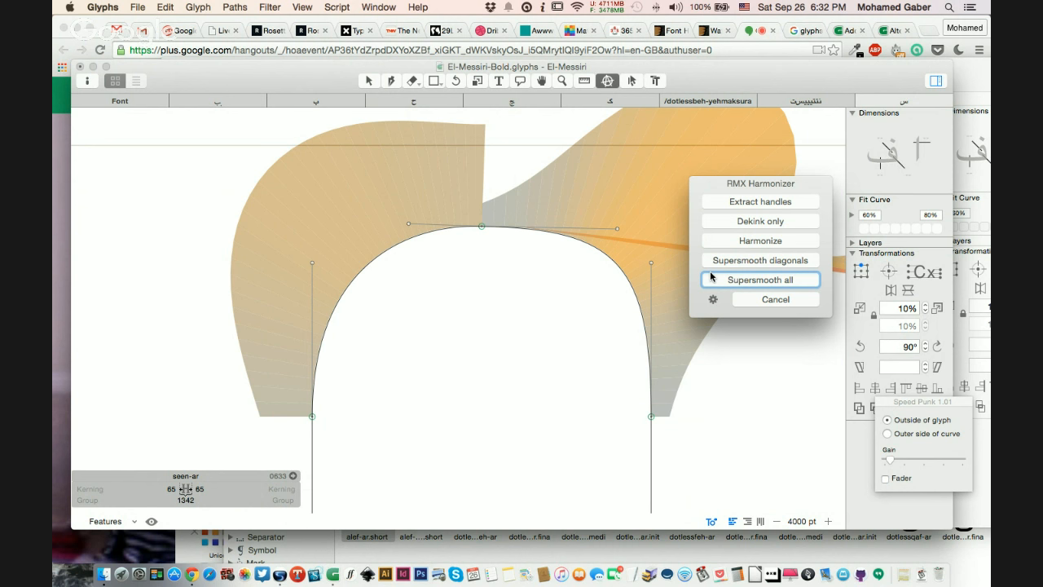
click(762, 299)
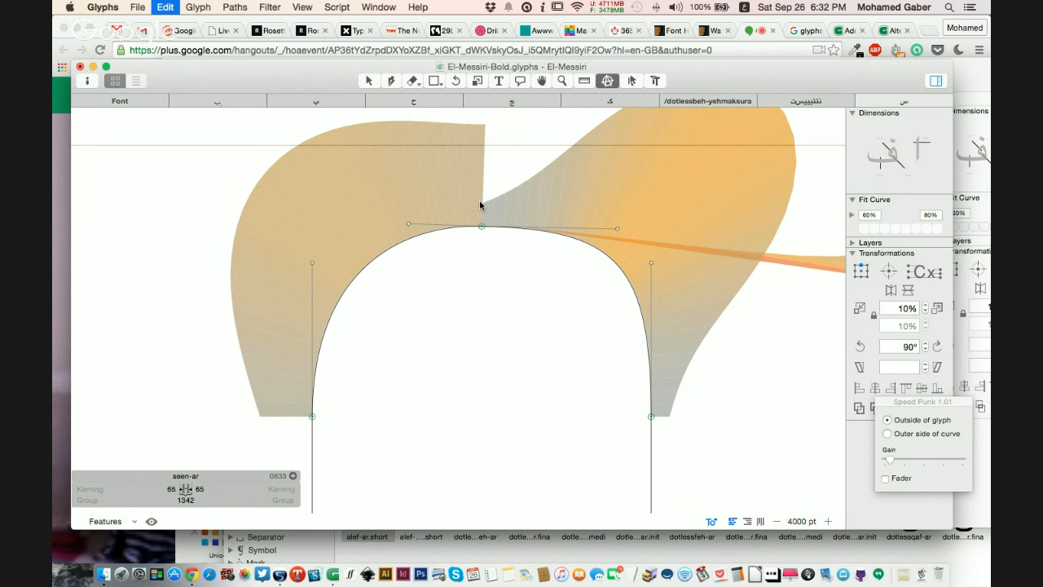
key(super+a)
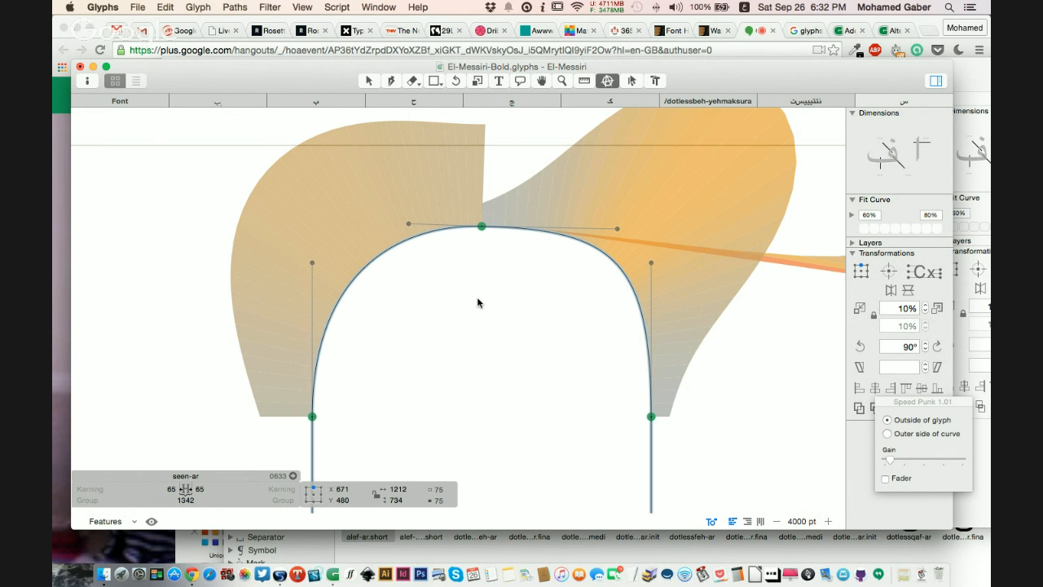
click(477, 298)
- Apply RMX Harmonizer's Supersmooth all to the top node of the middle tooth
click(482, 227)
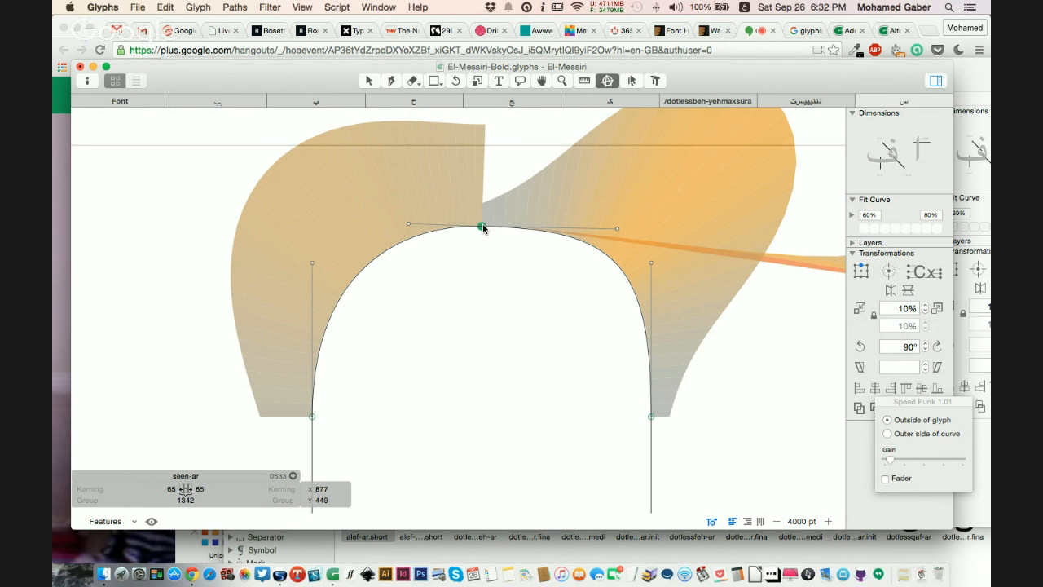
key(ctrl+super+r)
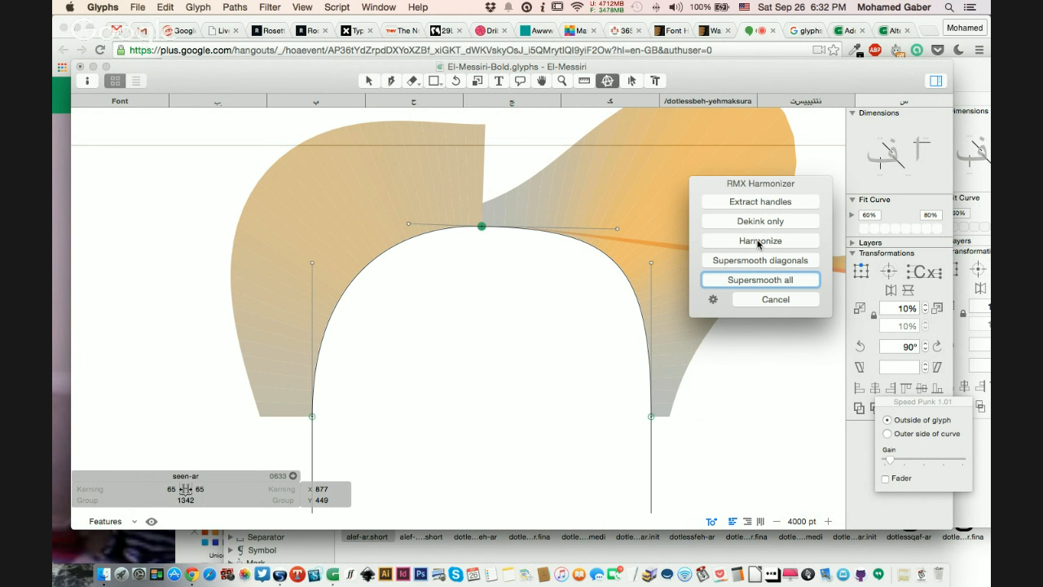
click(758, 281)
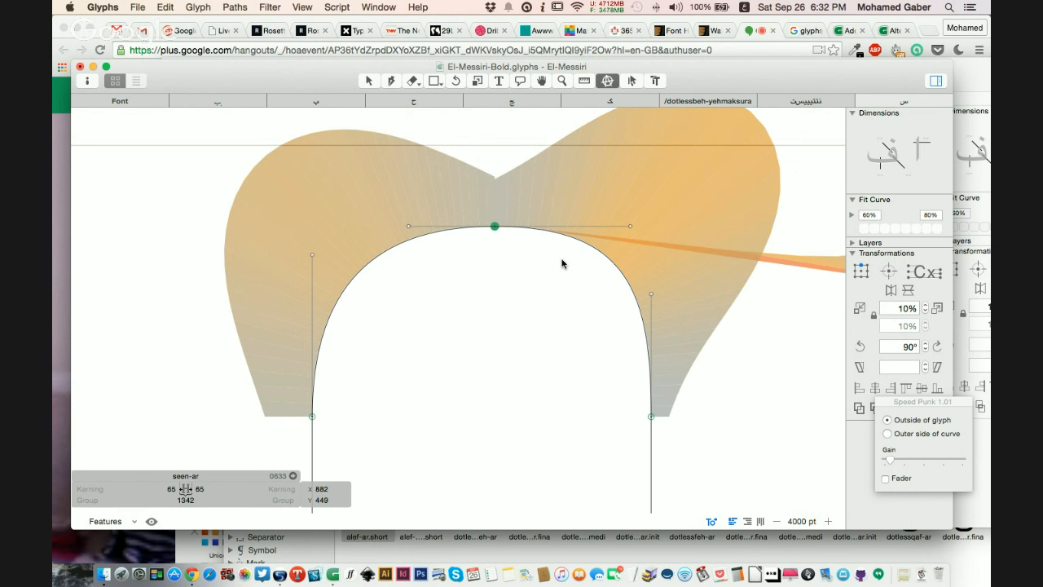
click(501, 239)
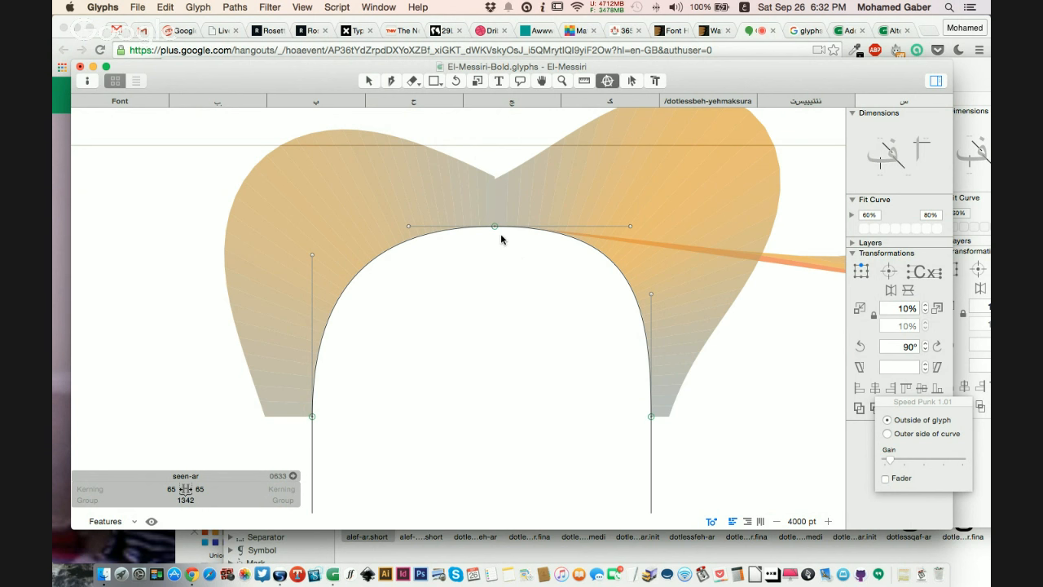
- Nudge the middle tooth's top node 2 units left to X 880
click(494, 226)
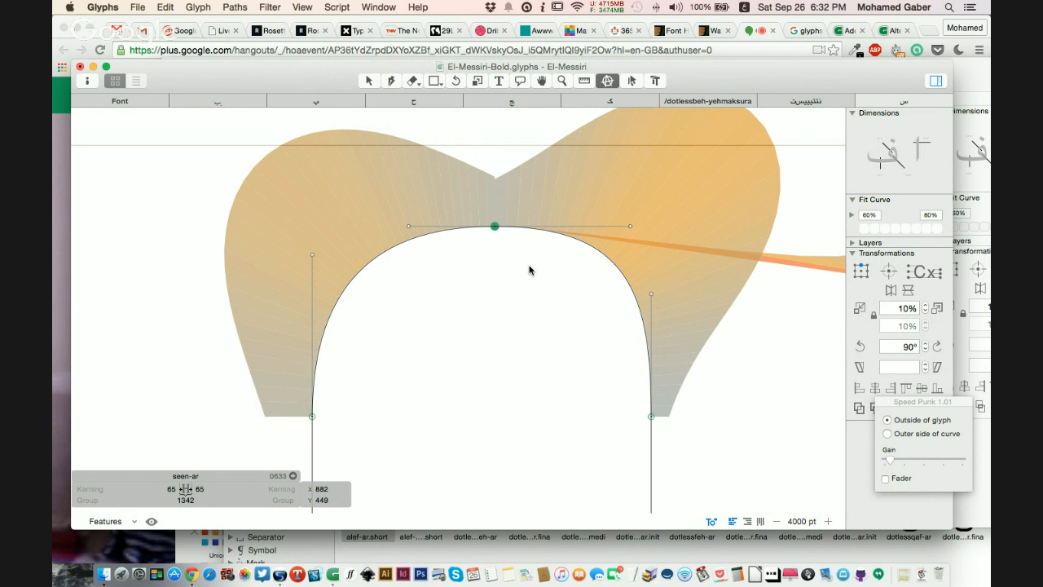
key(Left)
key(Left)
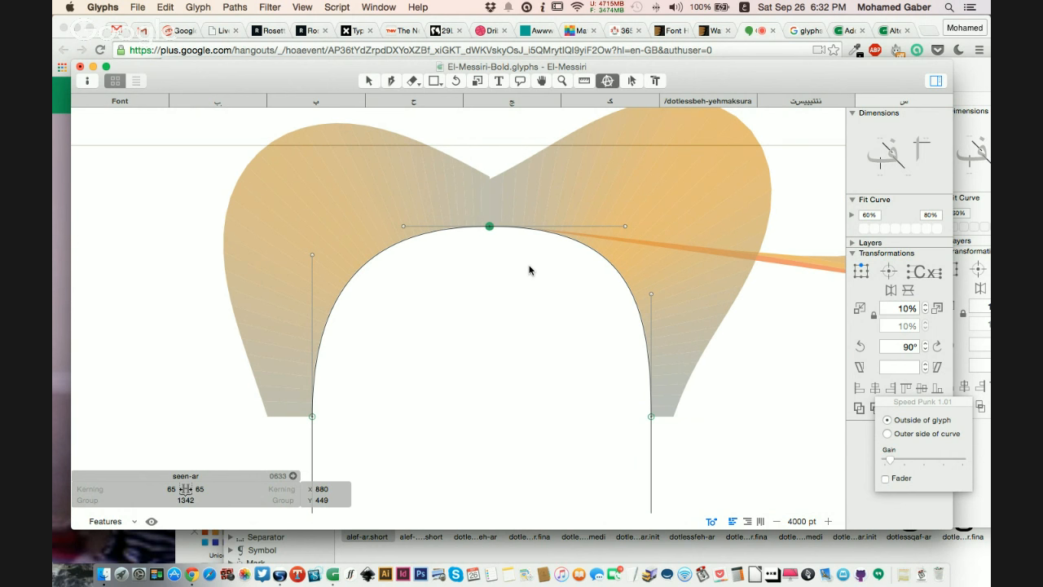
- Nudge the right handle of the middle tooth's top node 1 unit left, to a length of 51 units
scroll(539, 261, right, 1)
click(620, 220)
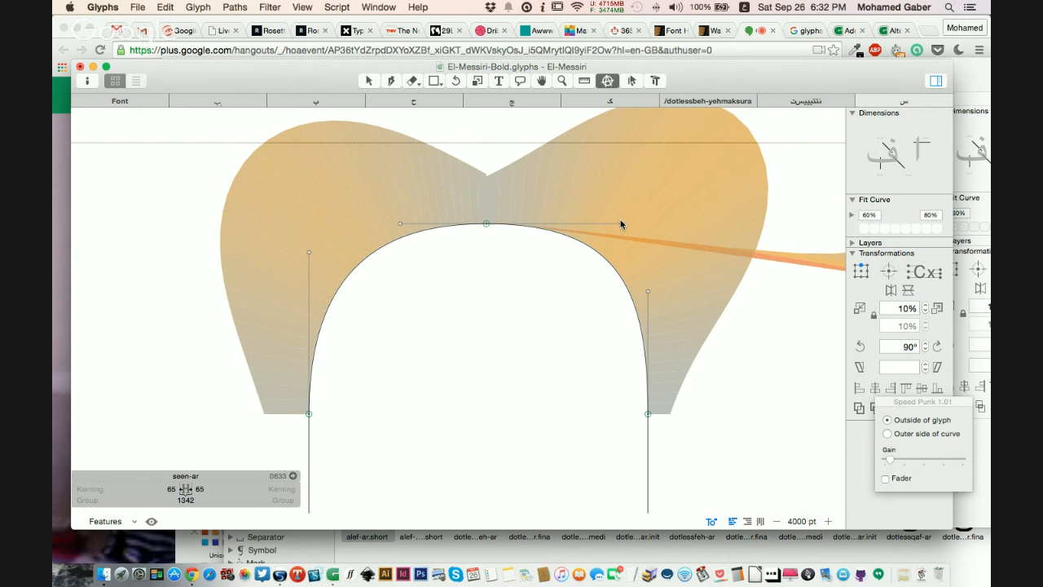
click(621, 222)
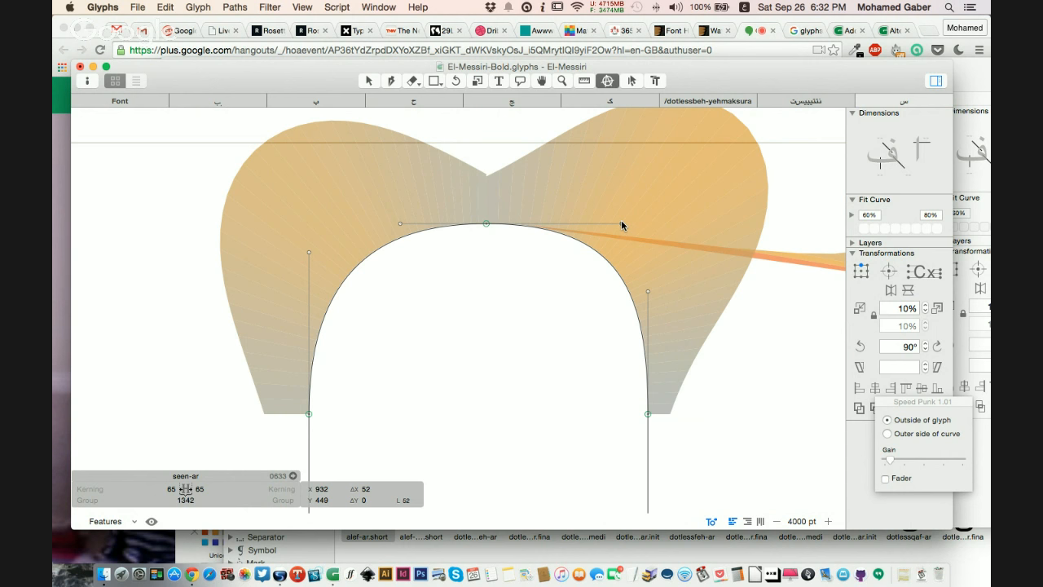
key(Left)
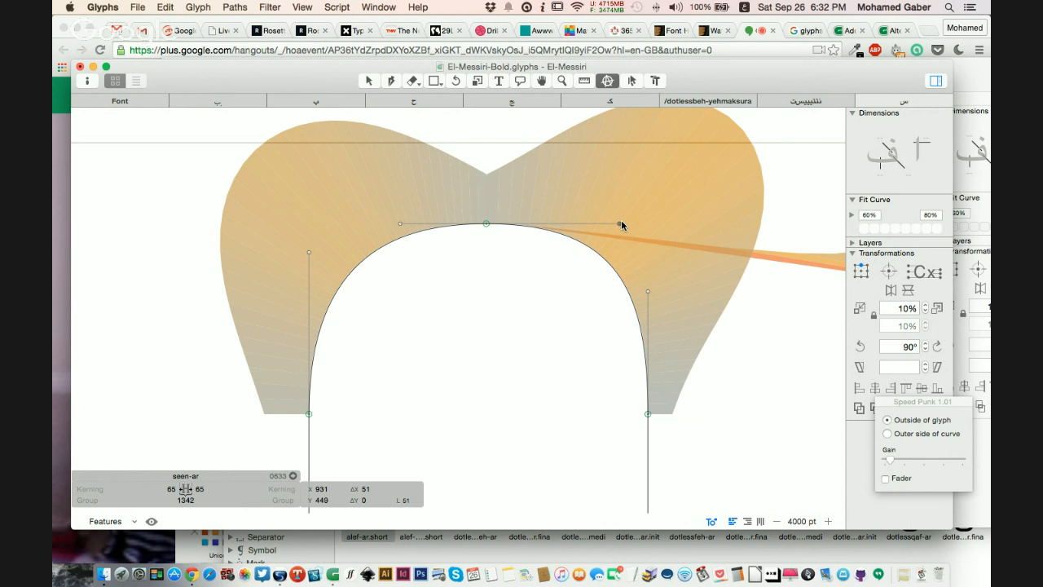
- Undo the last nudges of the middle tooth's top node and its right handle
key(space)
key(super+minus)
key(super+minus)
key(super+minus)
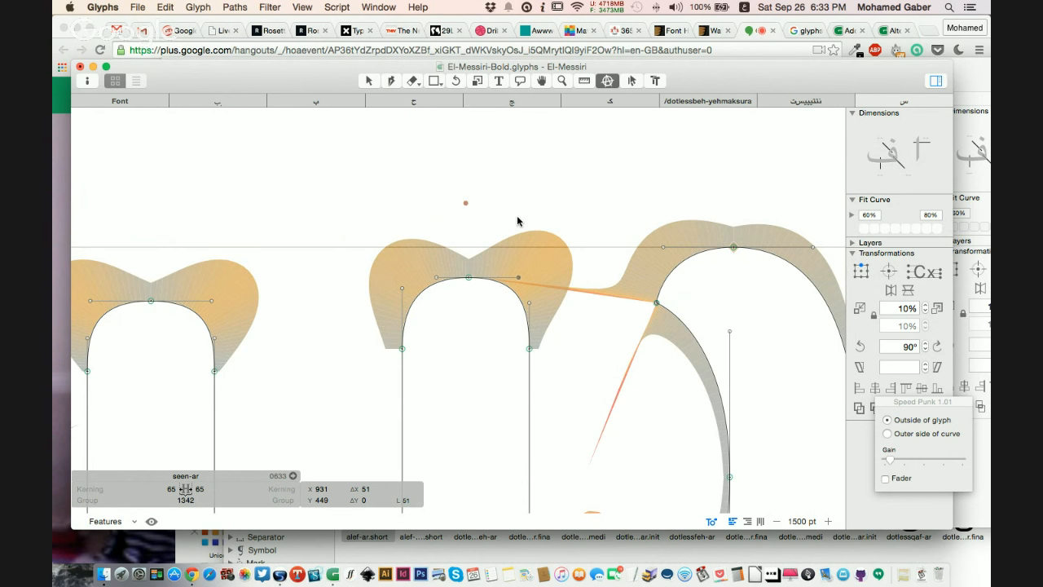
key(super+z)
key(z)
key(super+z)
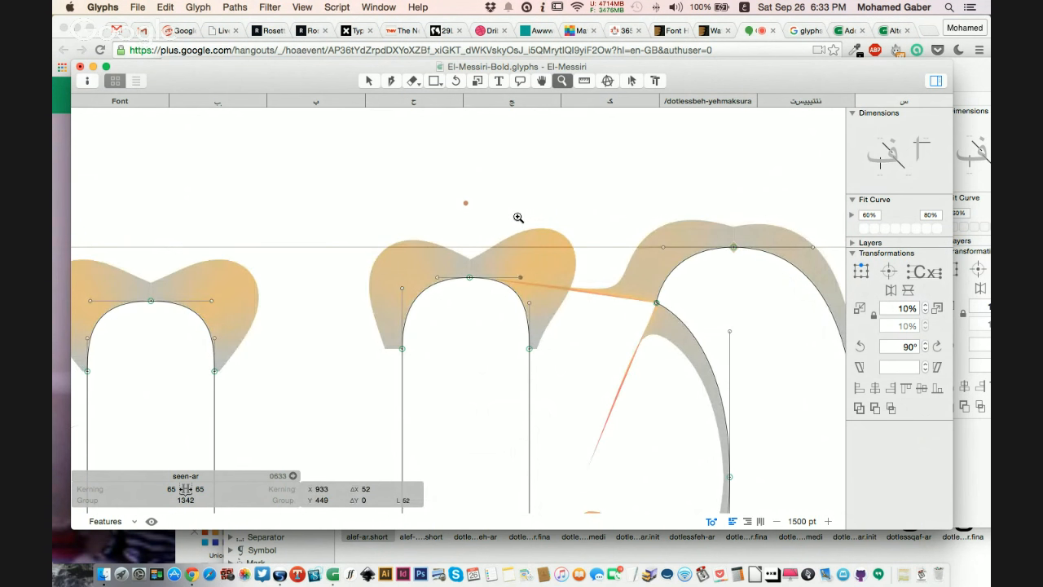
- Turn the Speed Punk curvature display back on for the seen-ar outline
key(v)
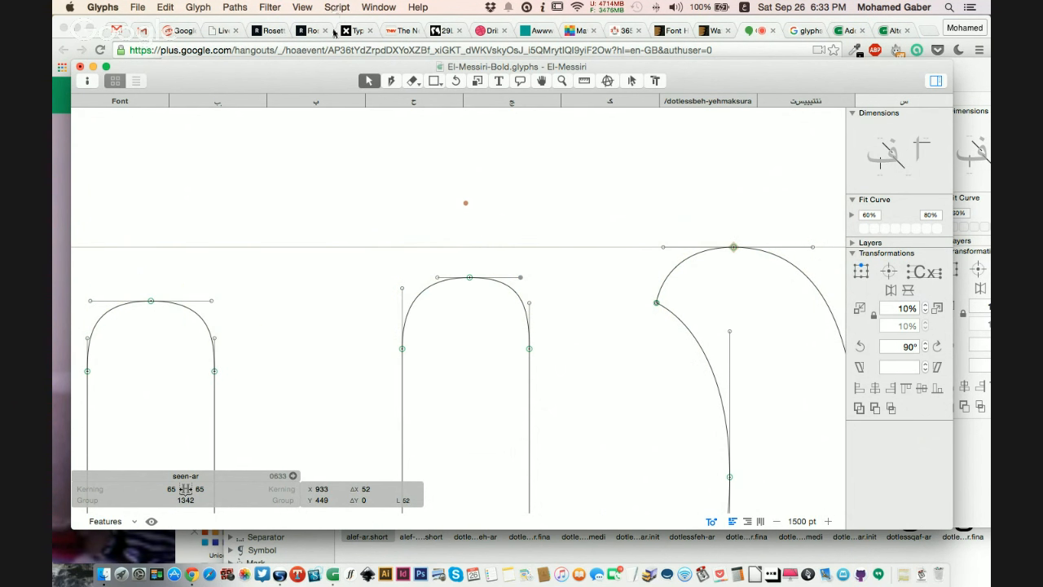
click(337, 7)
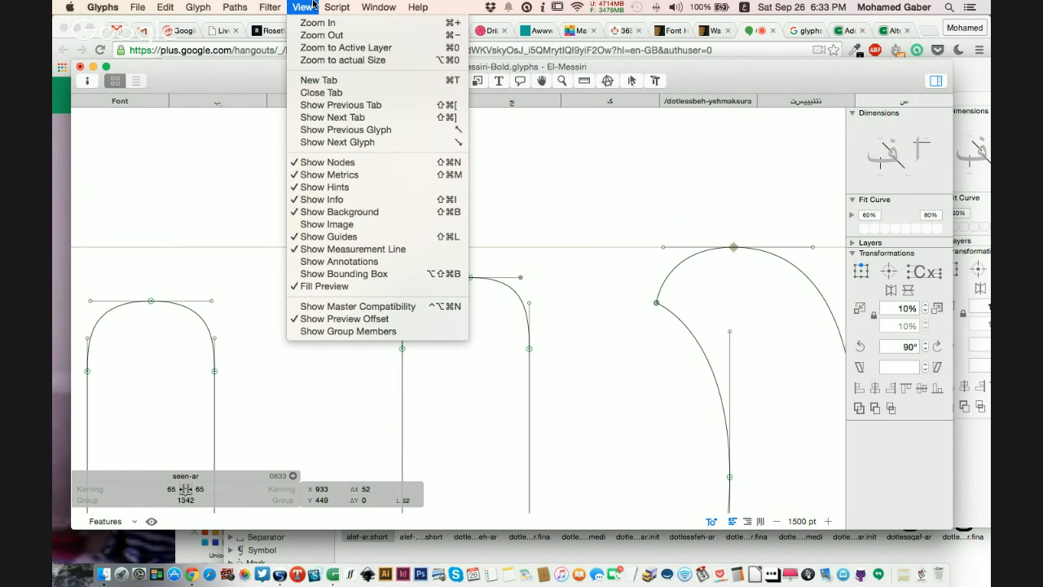
click(564, 115)
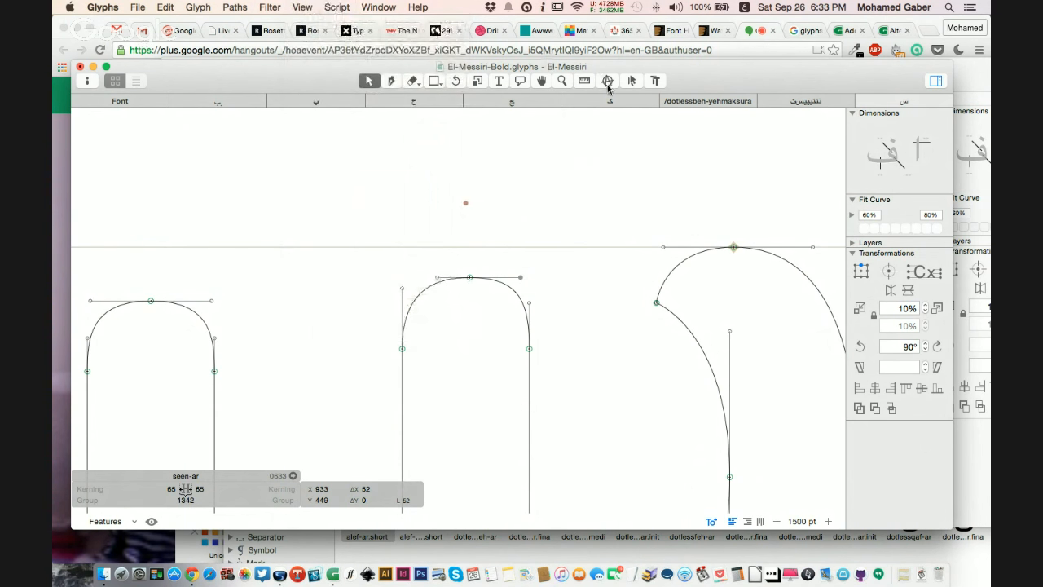
click(607, 80)
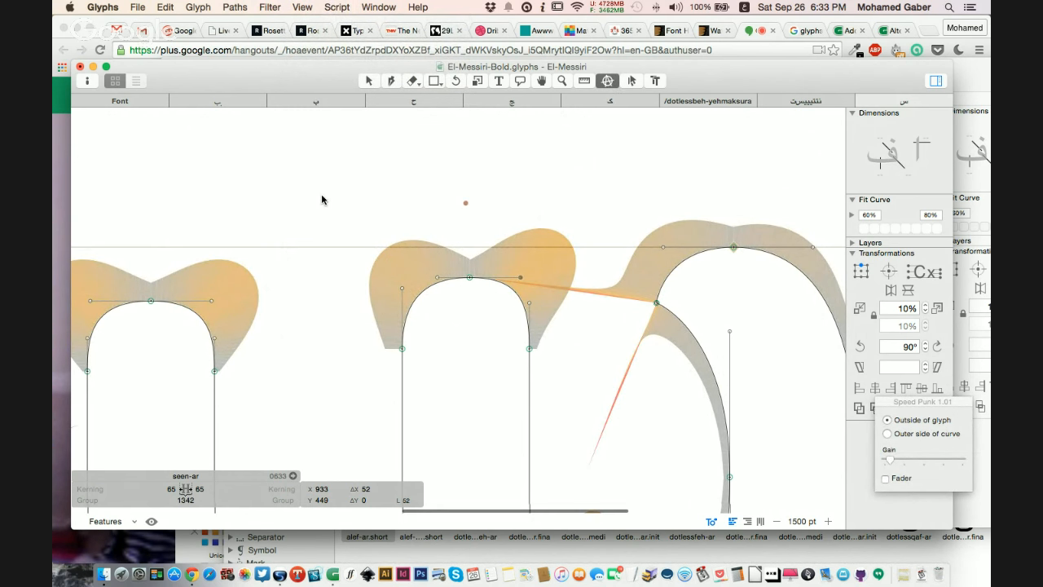
- Examine the curvature of the left tooth's rounded top, followed by the whole seen-ar outline
scroll(322, 200, left, 5)
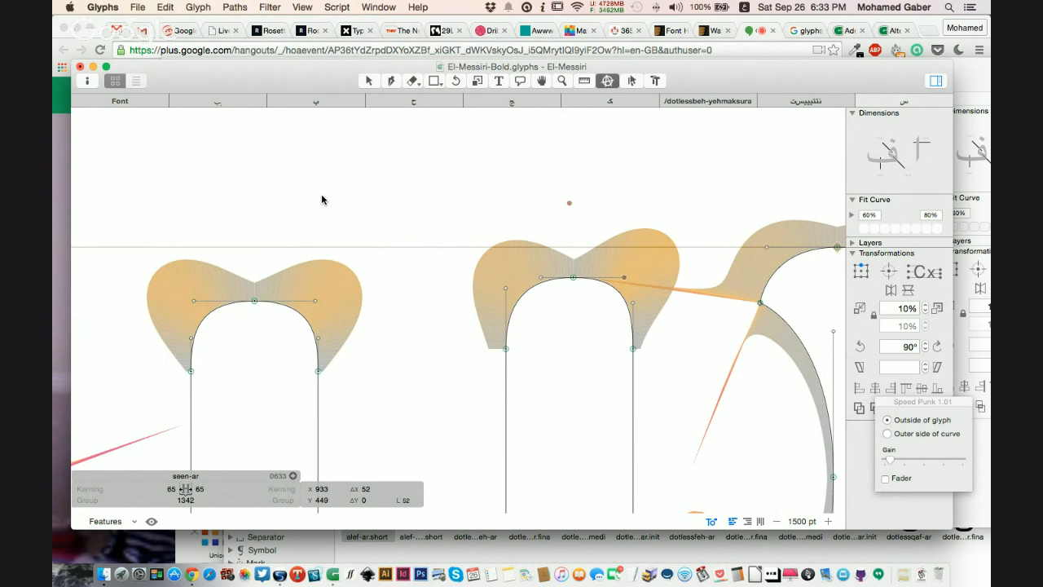
key(super+plus)
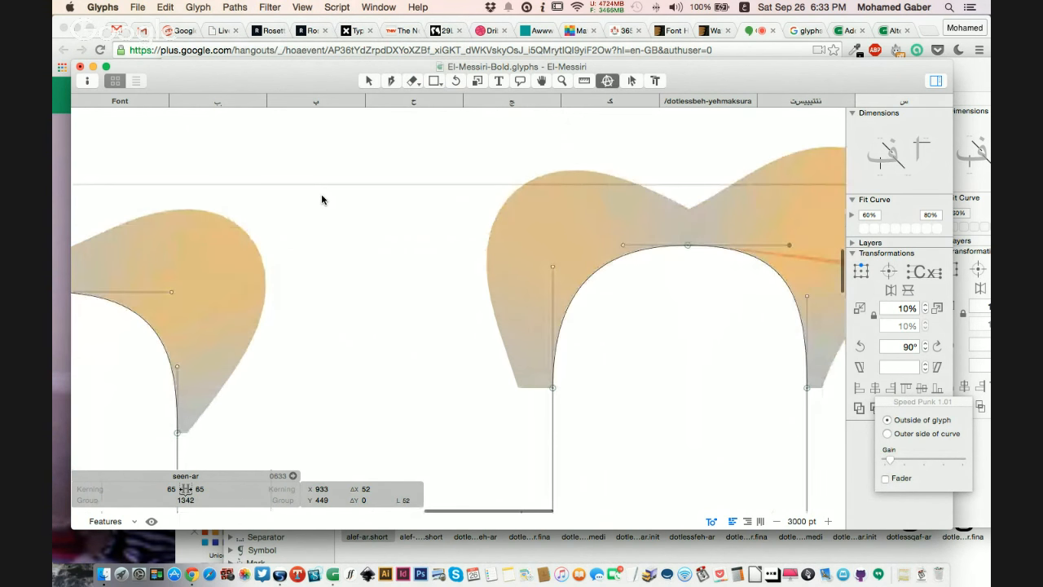
scroll(322, 200, left, 10)
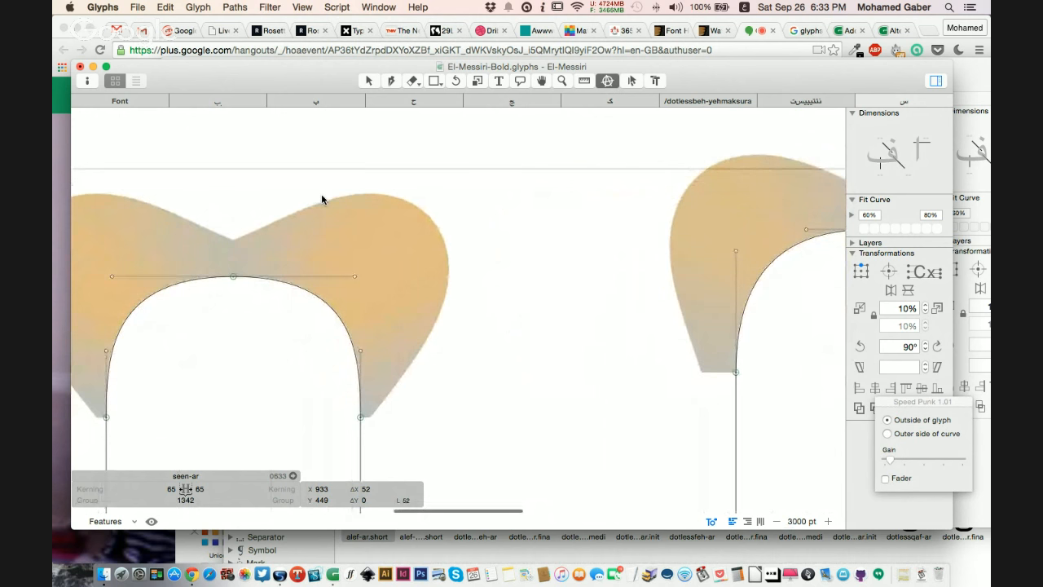
scroll(322, 200, left, 3)
scroll(321, 199, up, 3)
scroll(322, 199, right, 9)
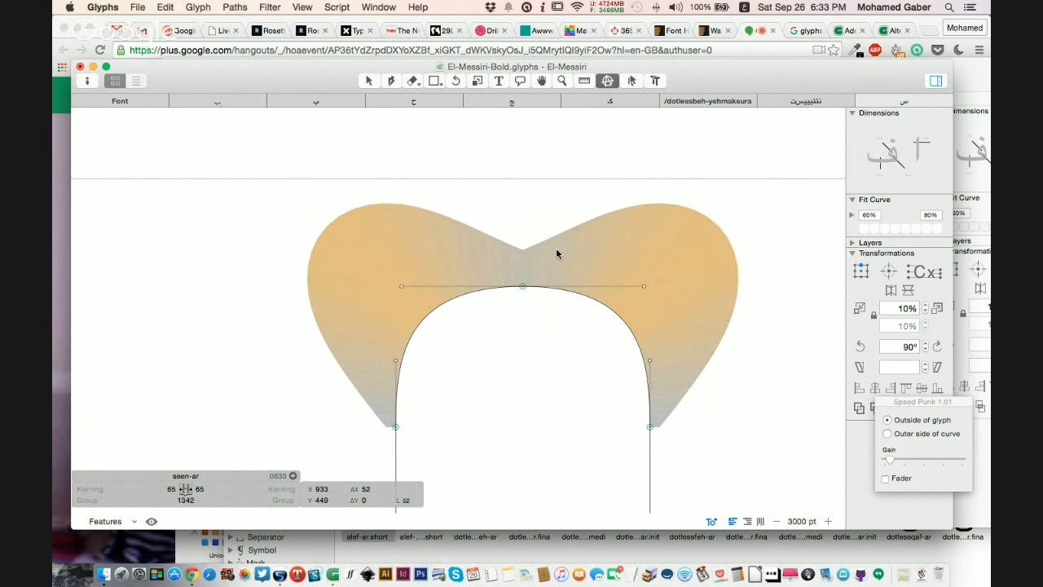
scroll(557, 254, down, 6)
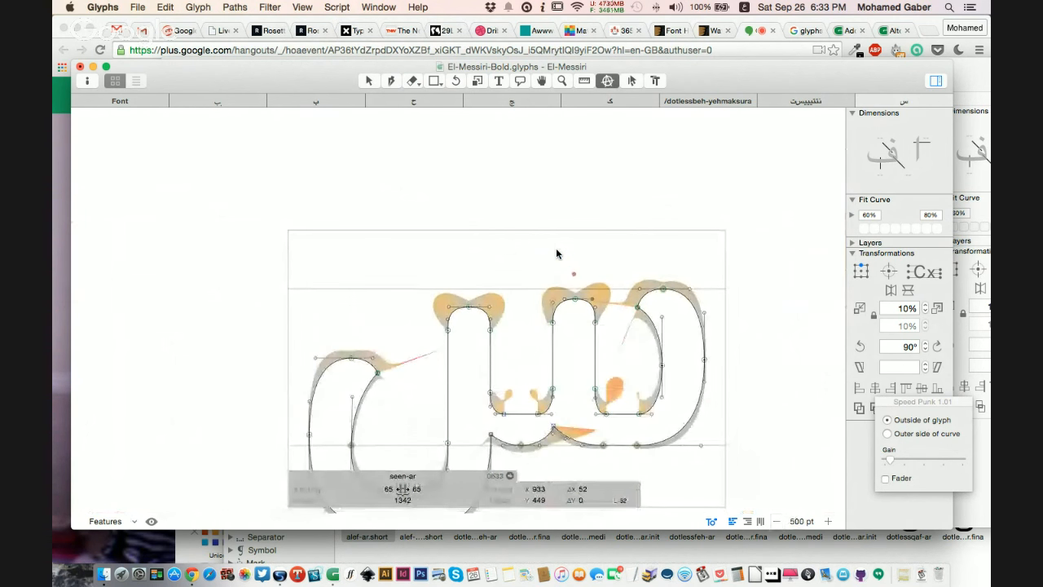
scroll(557, 253, down, 3)
scroll(653, 289, right, 2)
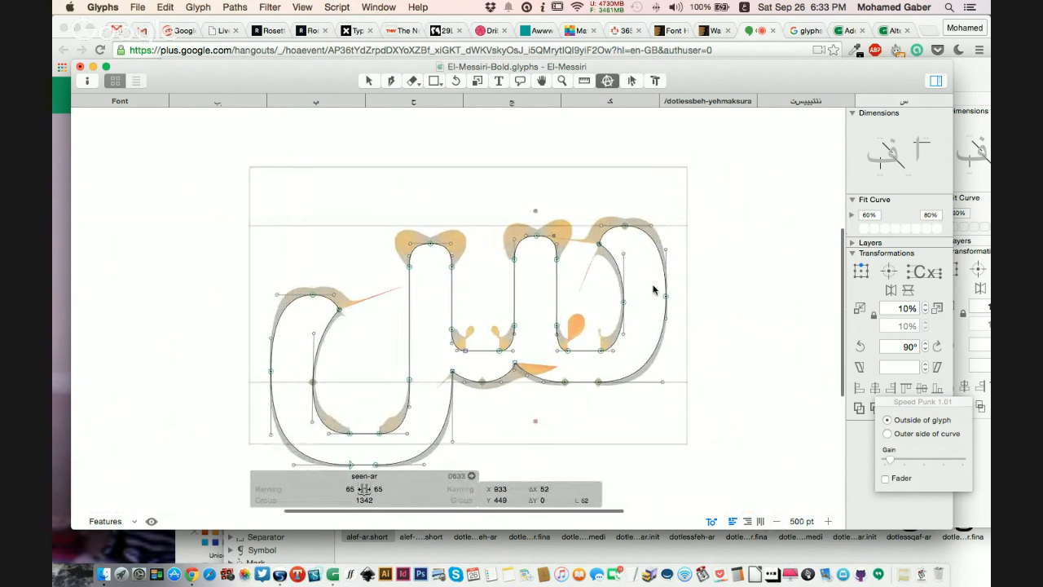
- Return to the font overview and filter the glyphs to the Arabic Ligatures
click(624, 97)
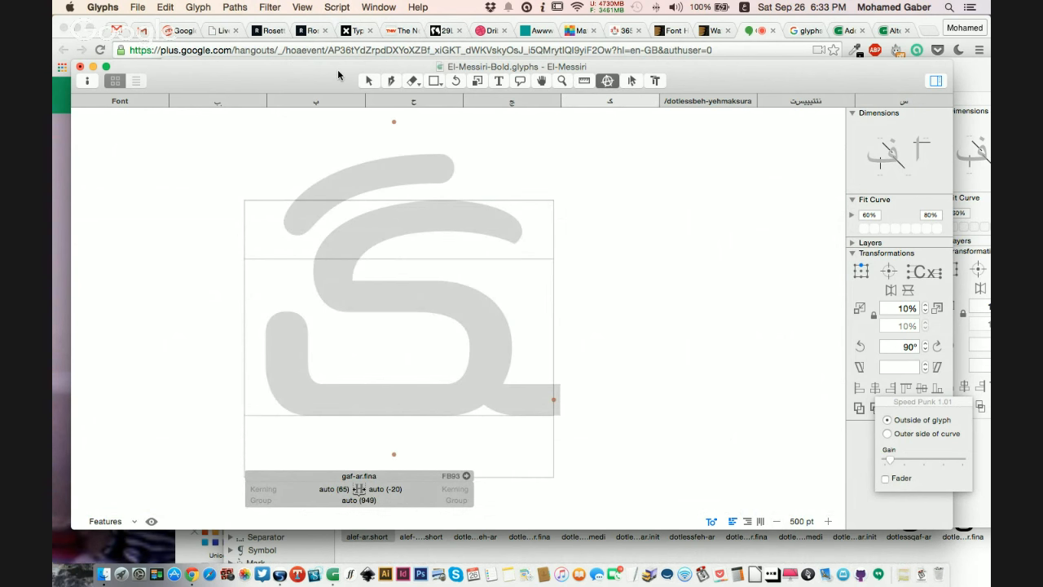
click(141, 101)
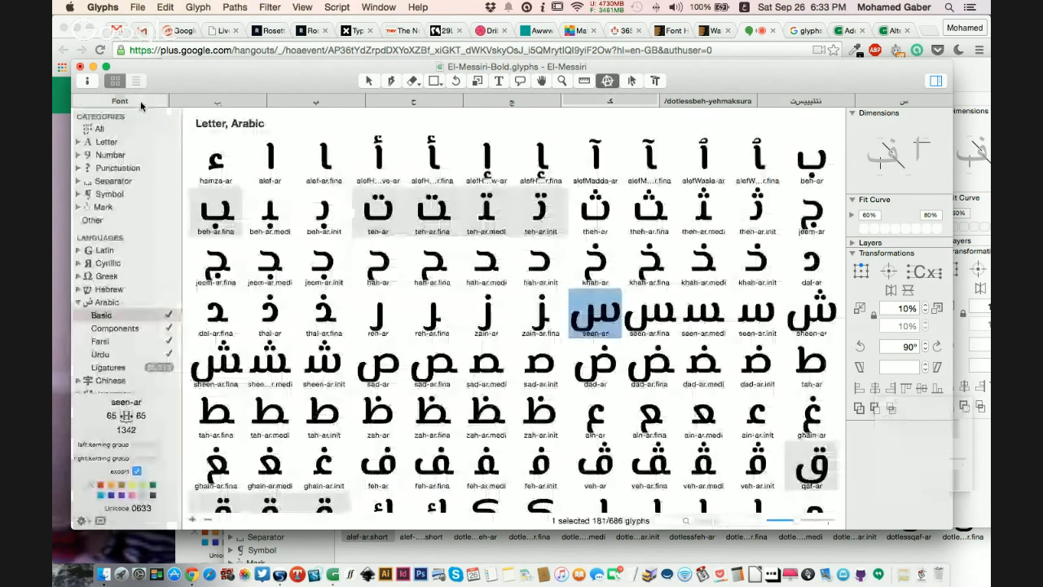
scroll(314, 322, down, 3)
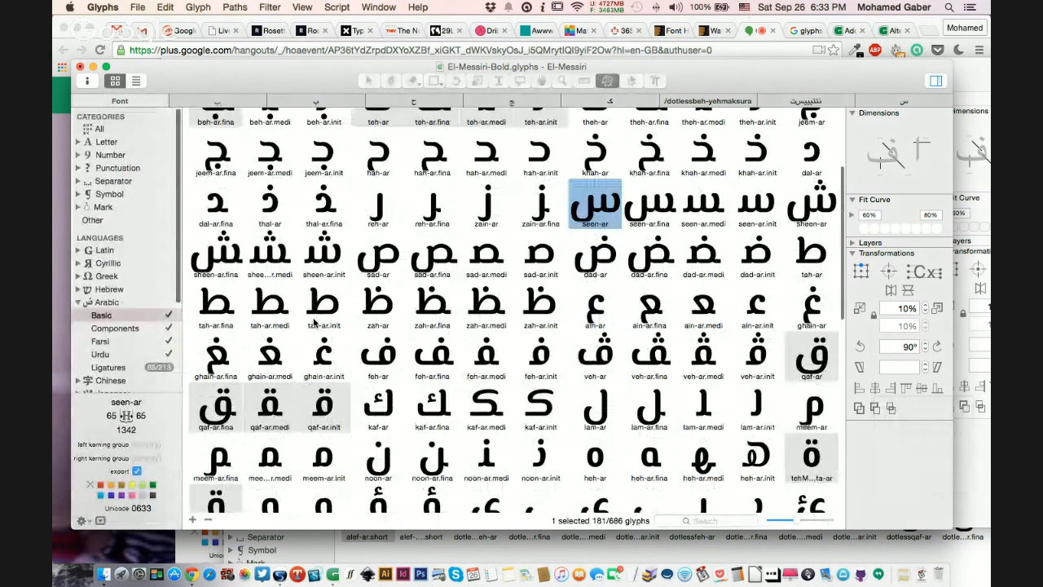
scroll(313, 322, down, 8)
scroll(316, 324, up, 2)
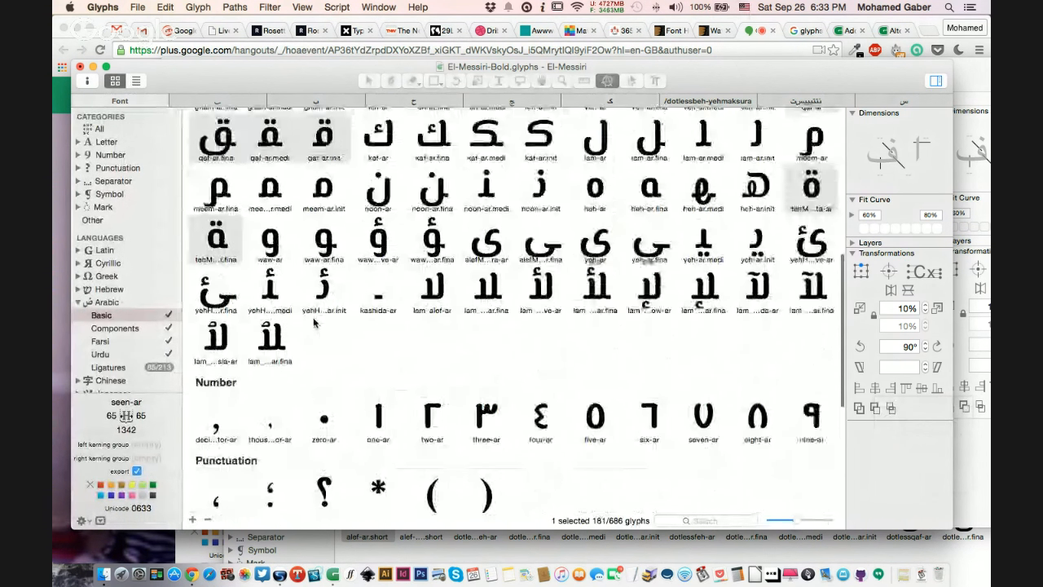
click(118, 368)
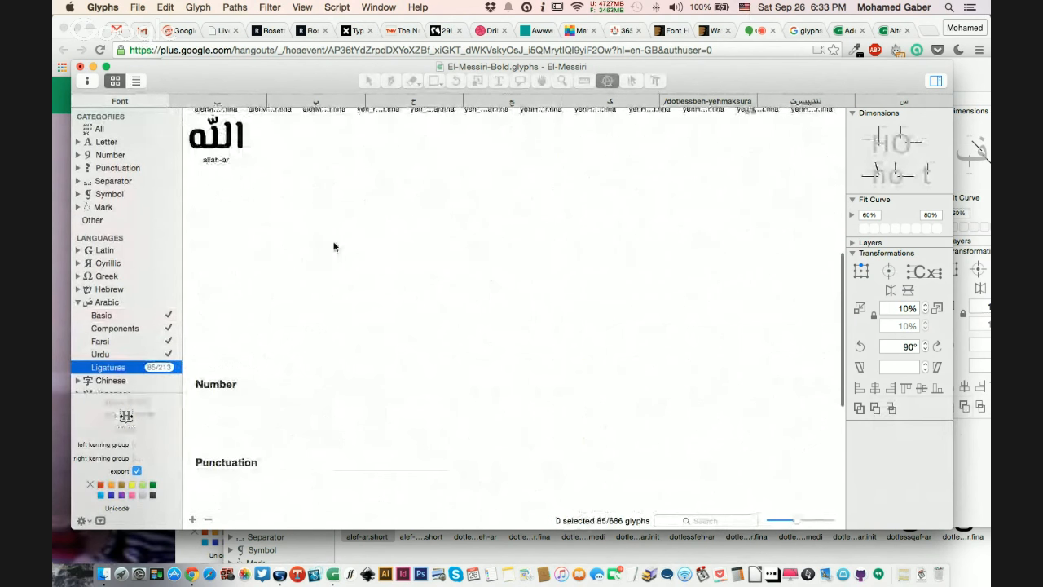
scroll(343, 236, up, 5)
scroll(352, 220, up, 1)
- Open the alefMaksura_reh-ar.fina ligature for editing
click(213, 163)
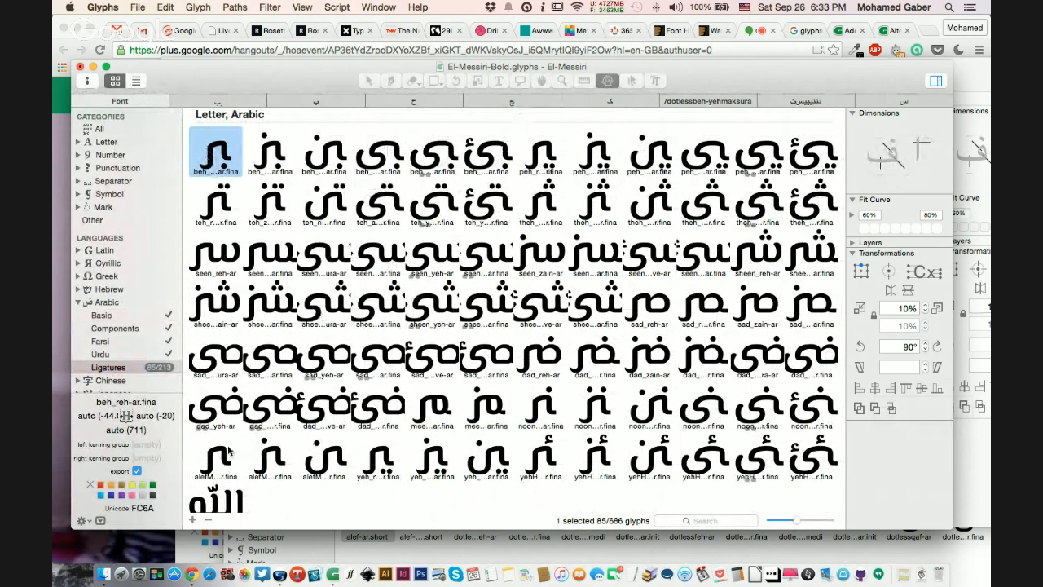
click(228, 451)
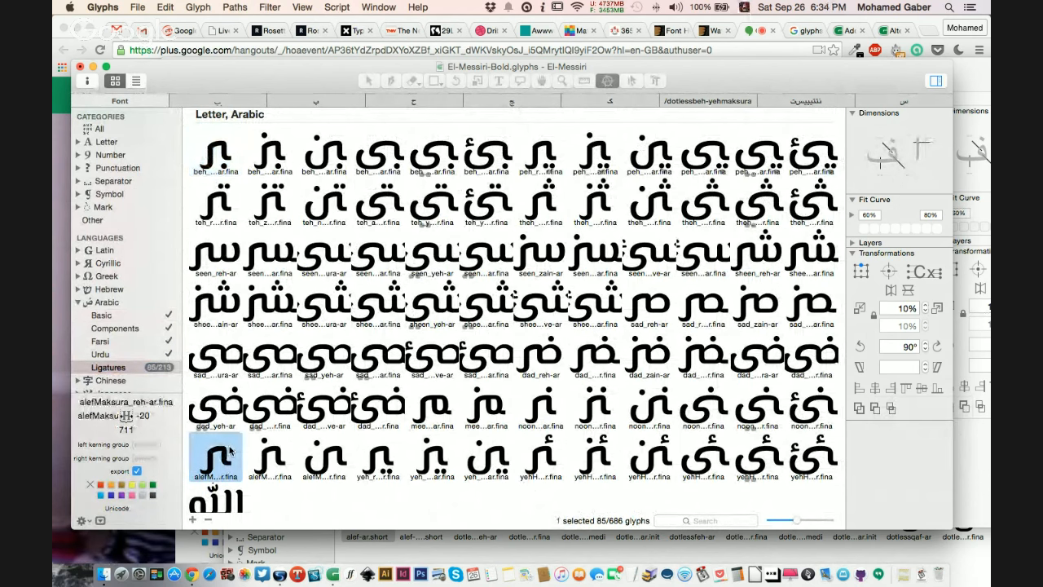
double_click(228, 451)
scroll(440, 362, down, 2)
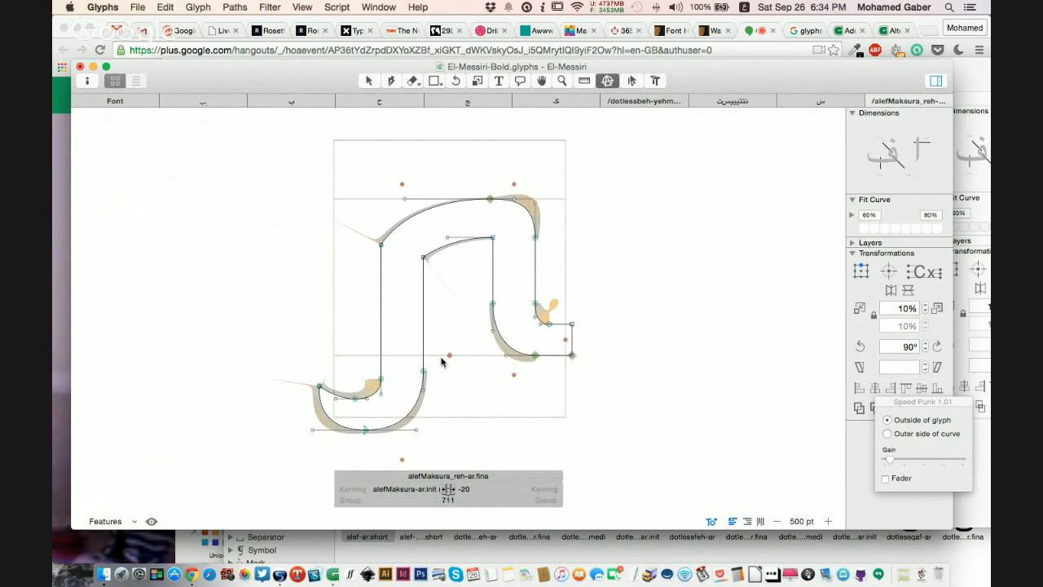
scroll(441, 362, up, 1)
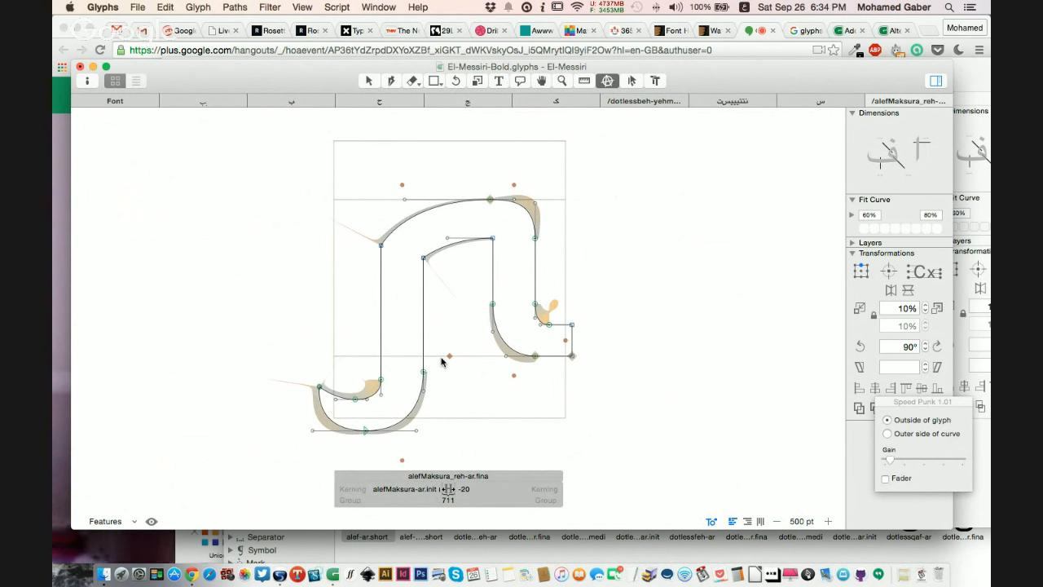
- Switch to Chrome to check the hangout participants, and return to the ligature outline in Glyphs
click(151, 541)
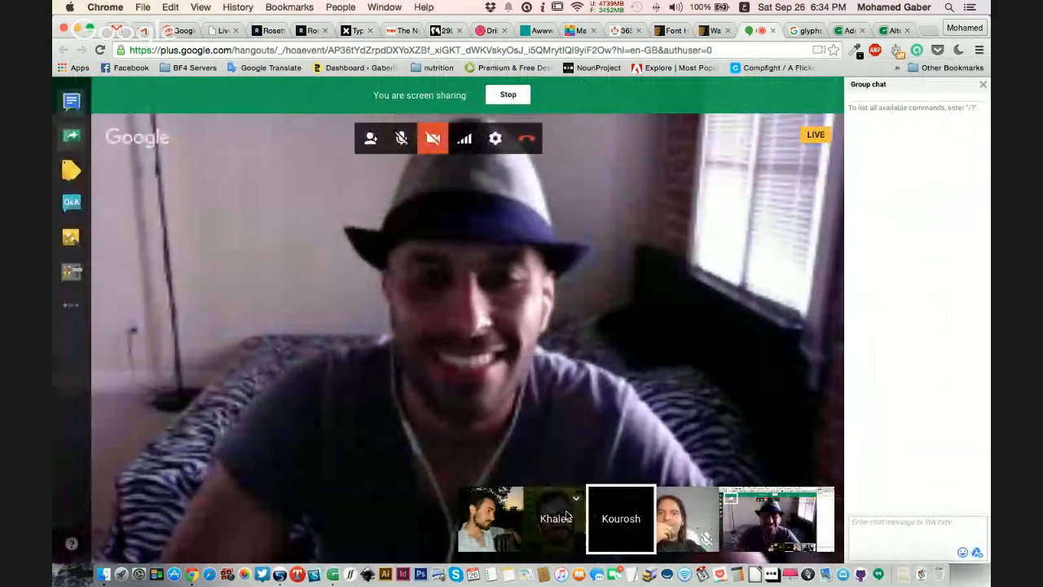
click(332, 574)
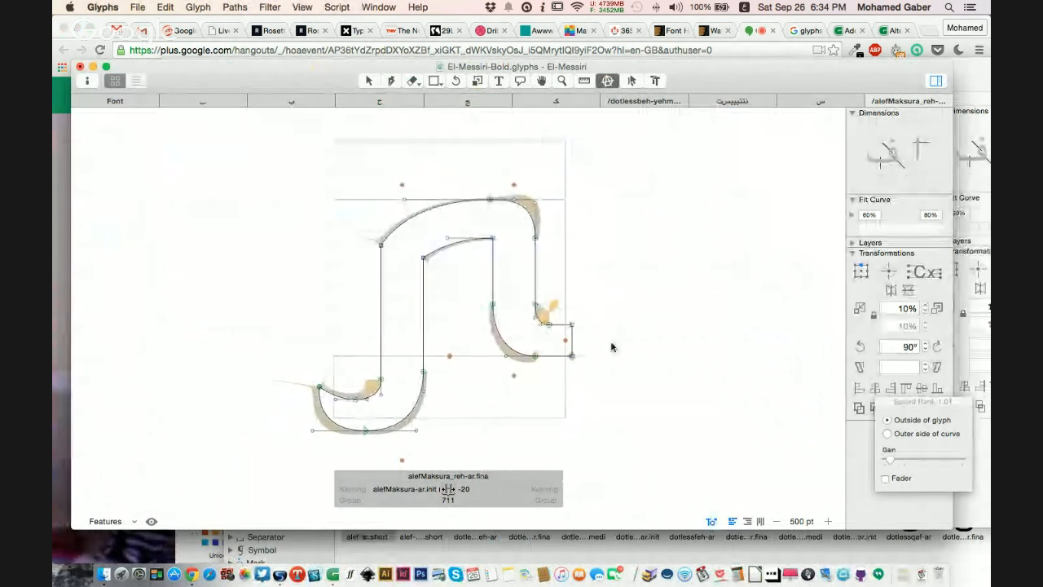
key(super+plus)
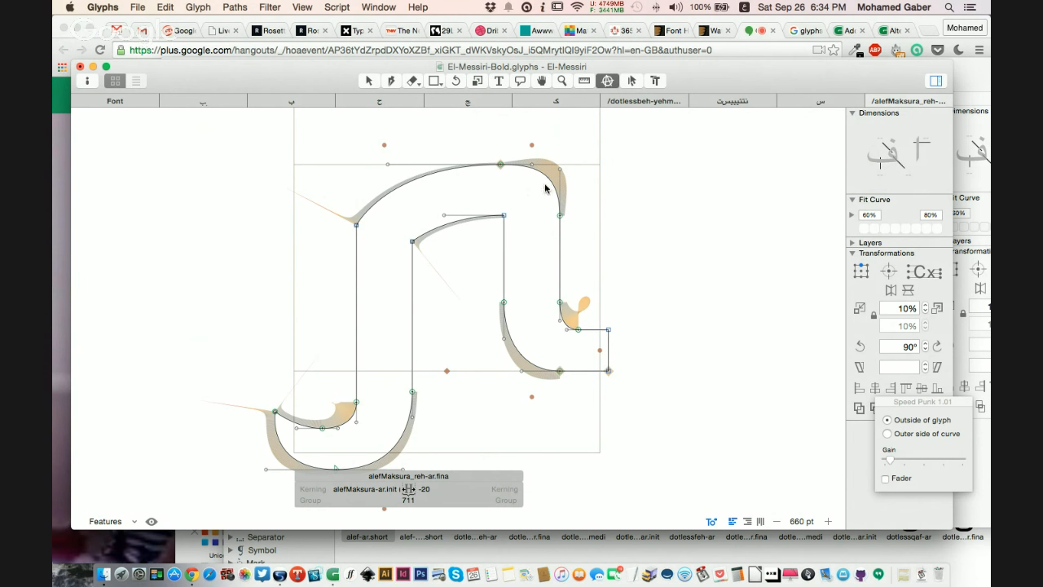
- Compare the alefMaksura_reh-ar.fina outline with the other Arabic ligatures in the font overview
click(124, 101)
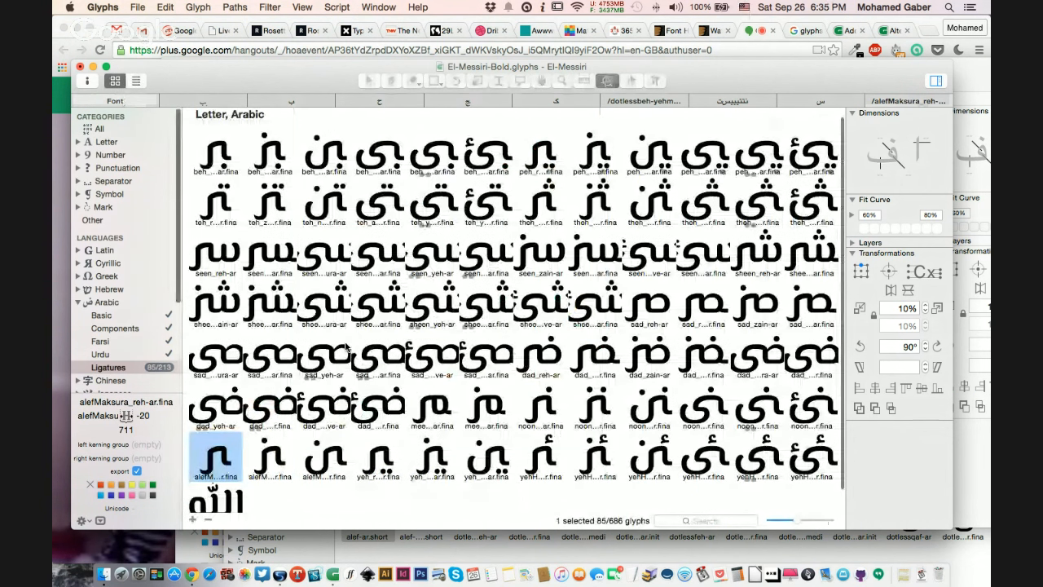
scroll(349, 347, down, 1)
scroll(352, 346, up, 1)
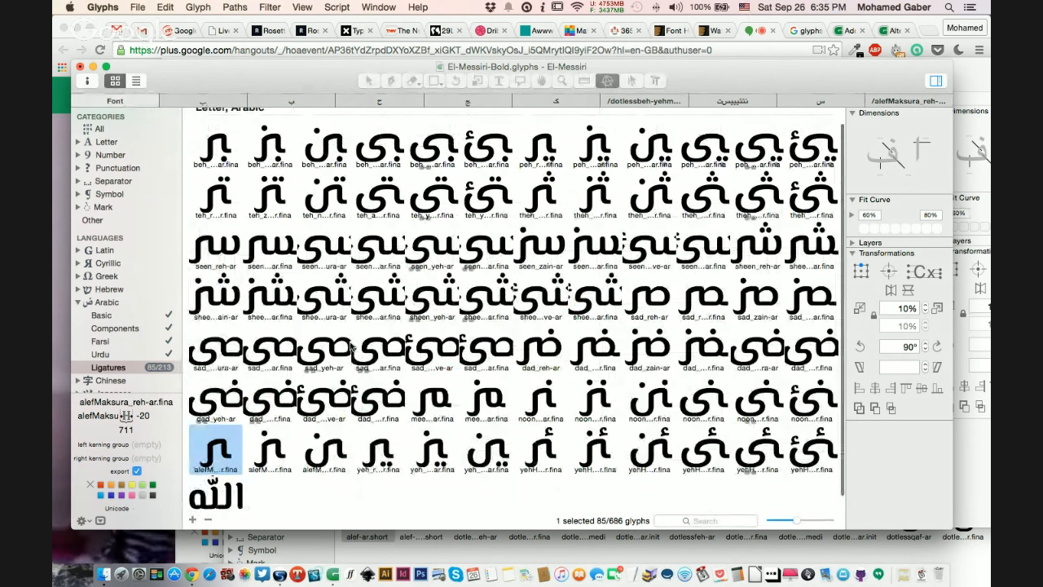
double_click(227, 446)
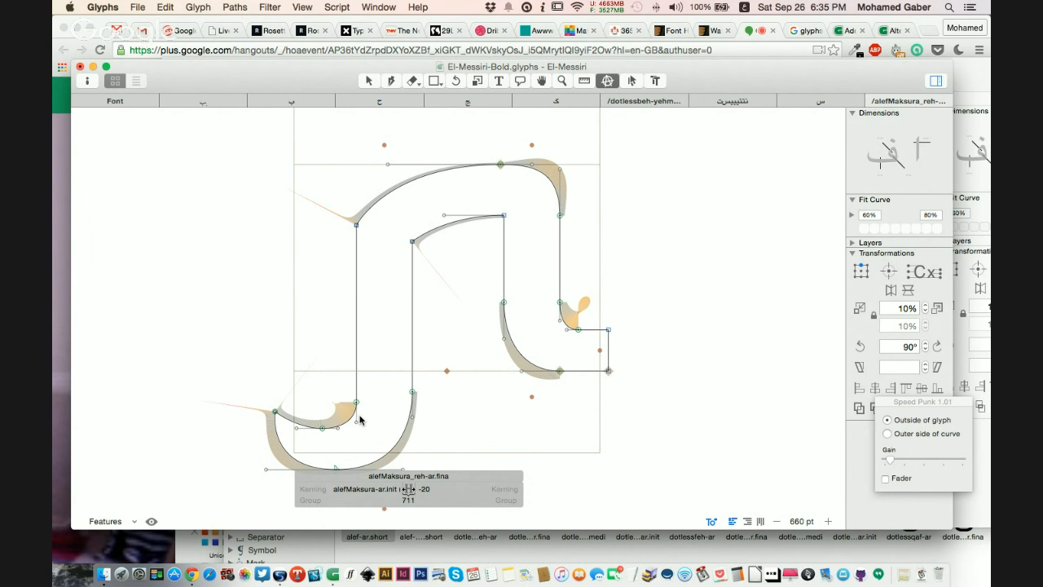
scroll(359, 419, down, 2)
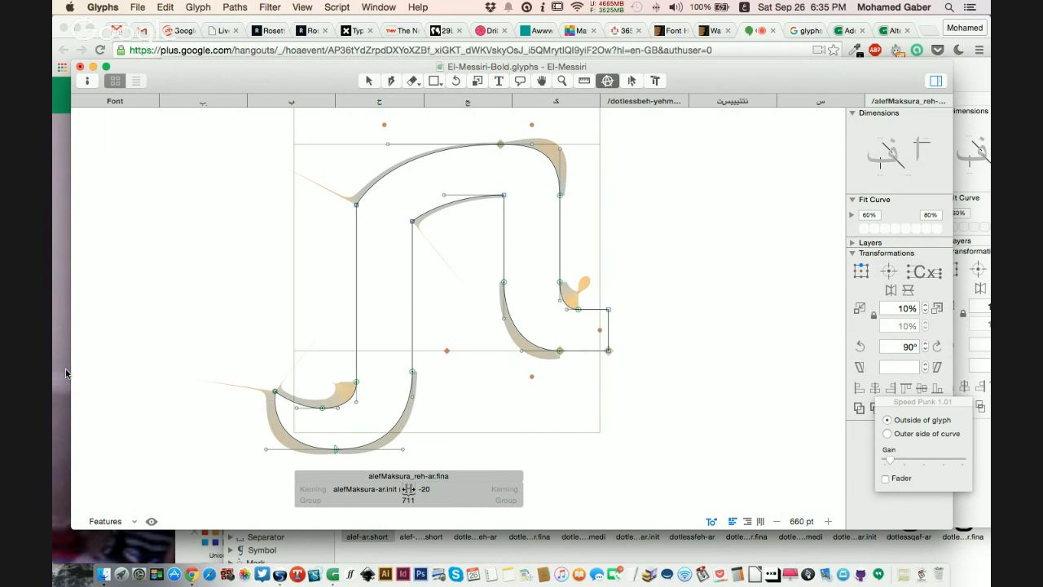
click(130, 100)
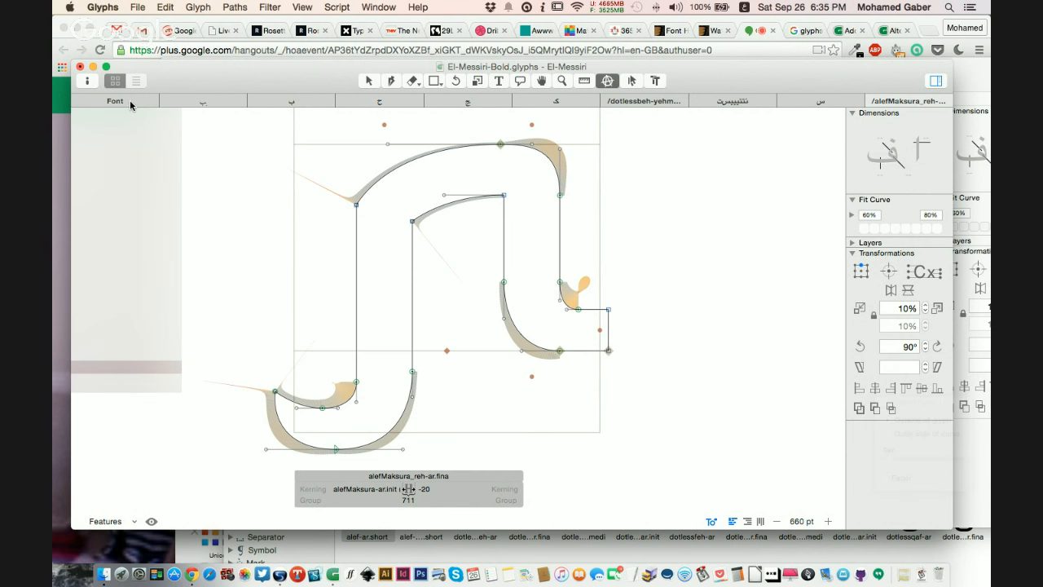
click(907, 101)
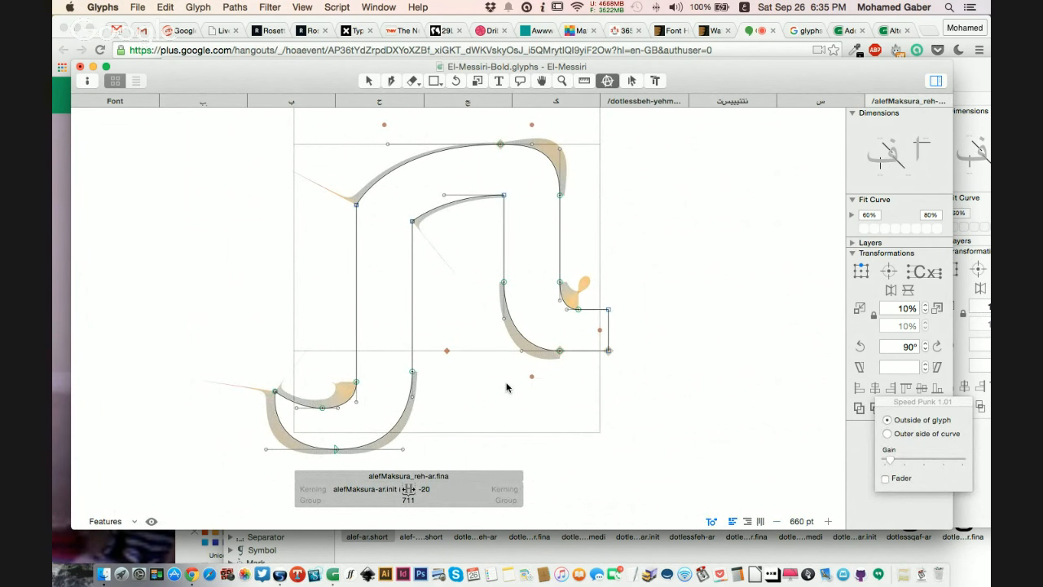
- Return to the Arabic ligatures overview and select the yeh_reh-ar.fina glyph
click(102, 102)
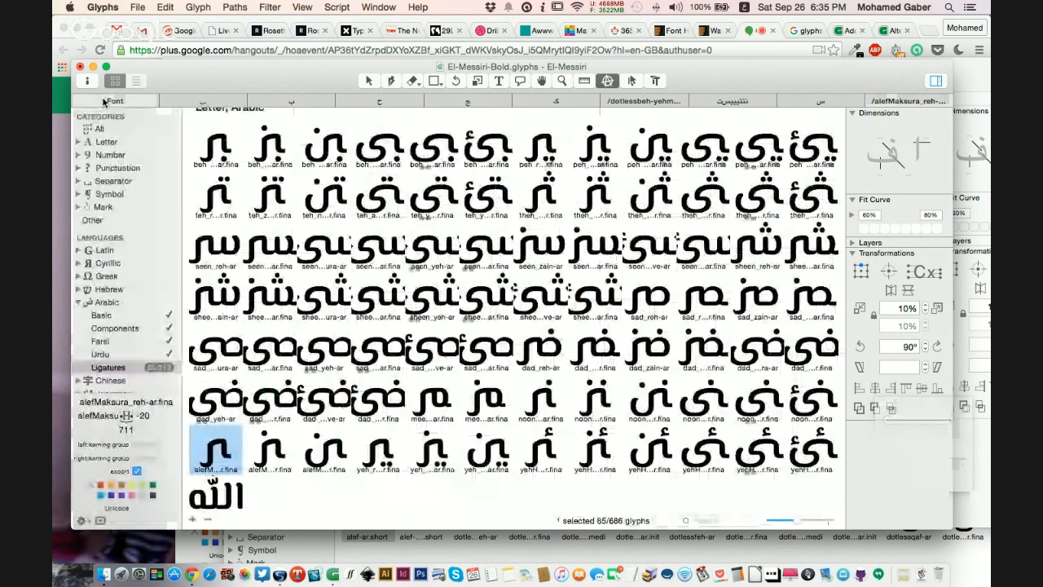
click(267, 446)
click(367, 444)
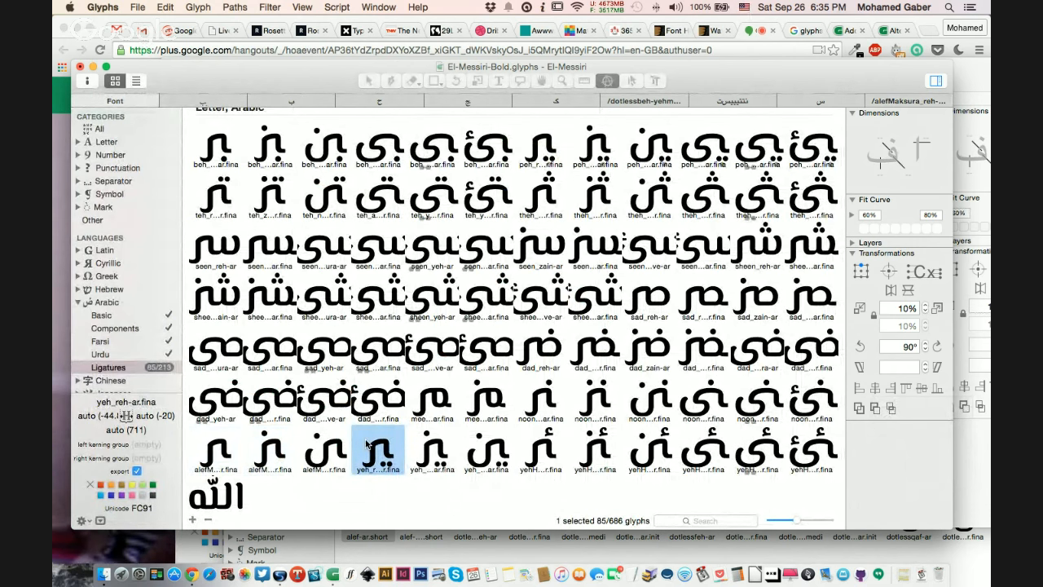
- Open the yeh_reh-ar.fina ligature, inspect its two-dots-below component, and return to the font overview
double_click(367, 444)
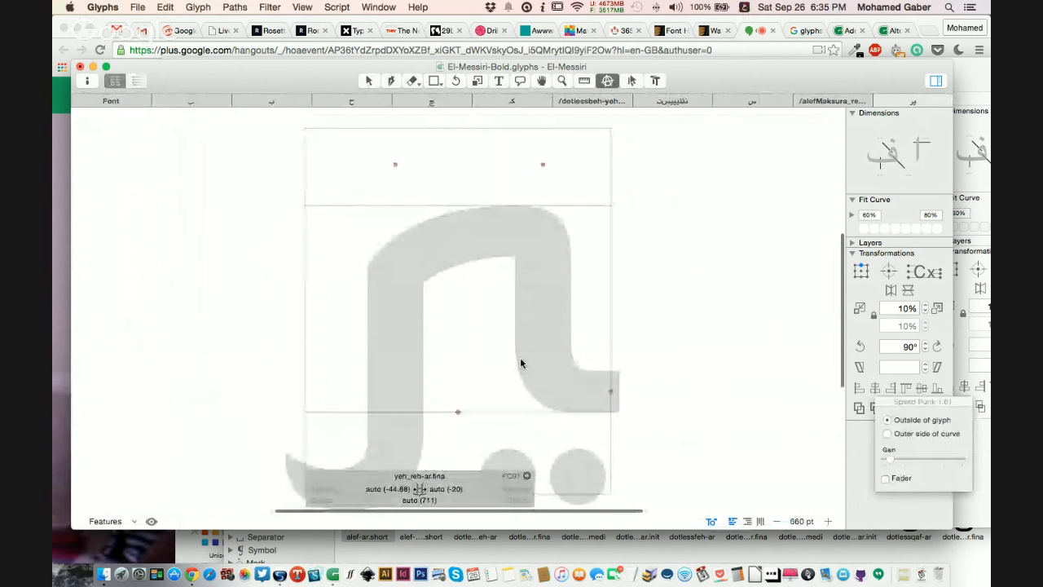
scroll(537, 347, down, 2)
double_click(572, 381)
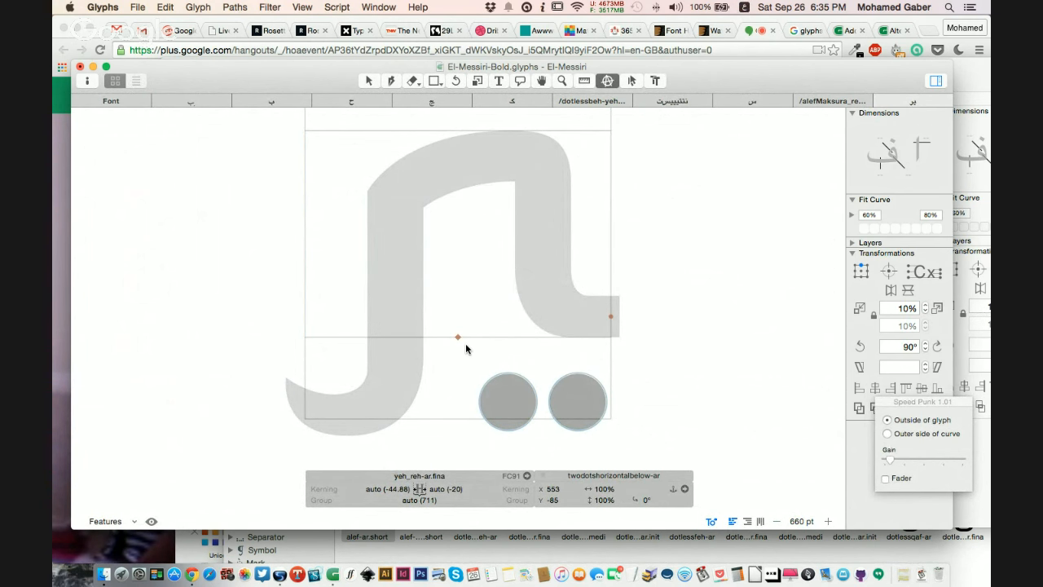
click(112, 102)
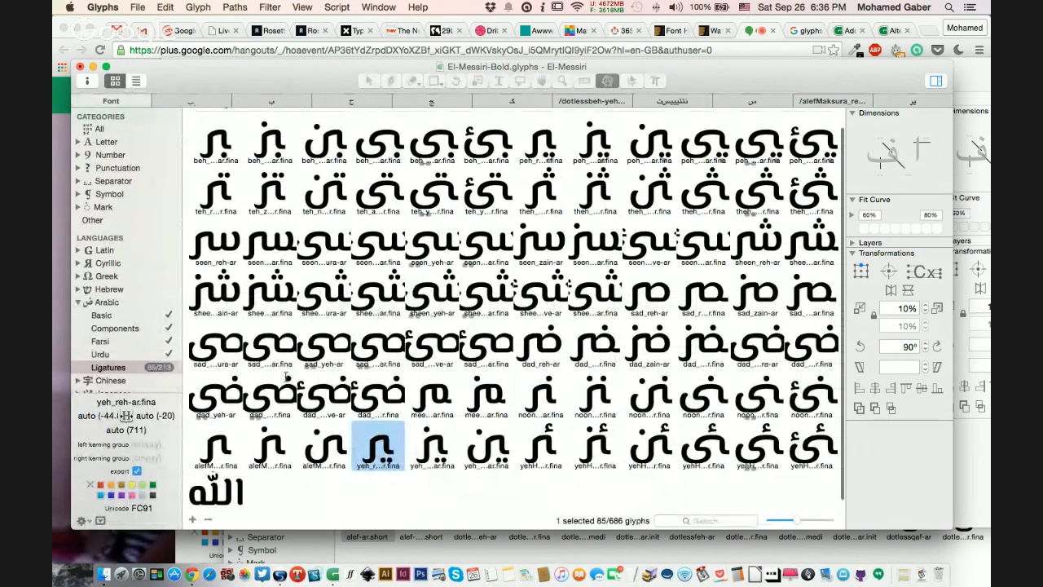
- Open the alefMaksura_noon-ar.fina ligature from the Arabic ligatures and examine its outline at 500 pt
click(218, 447)
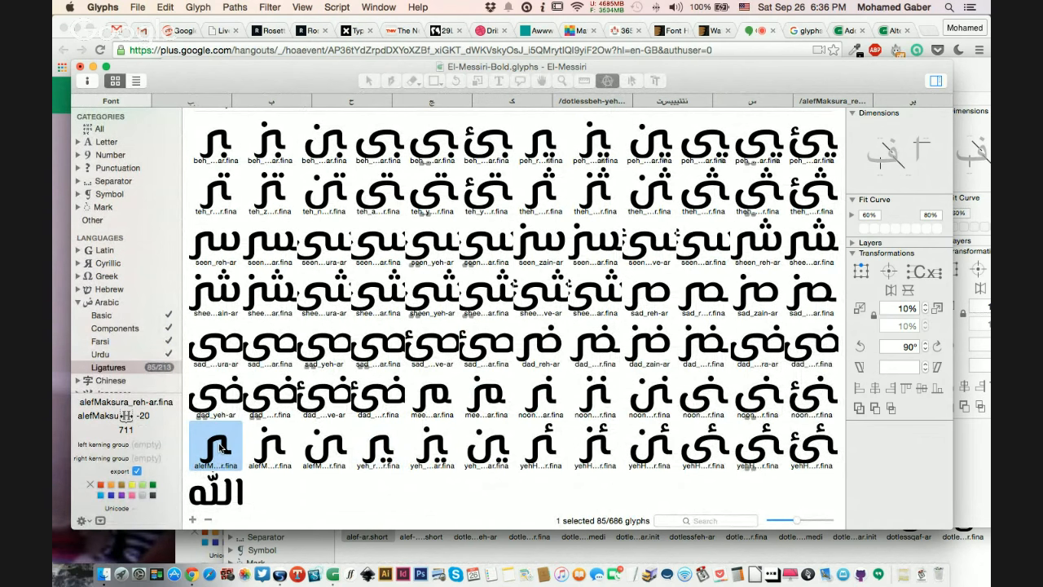
click(338, 441)
double_click(339, 441)
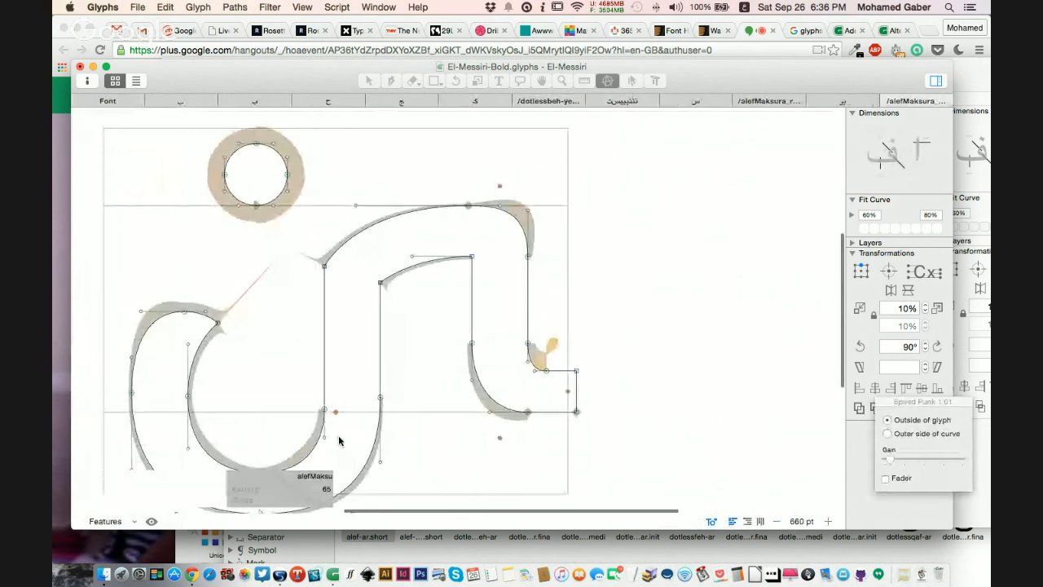
scroll(535, 418, down, 3)
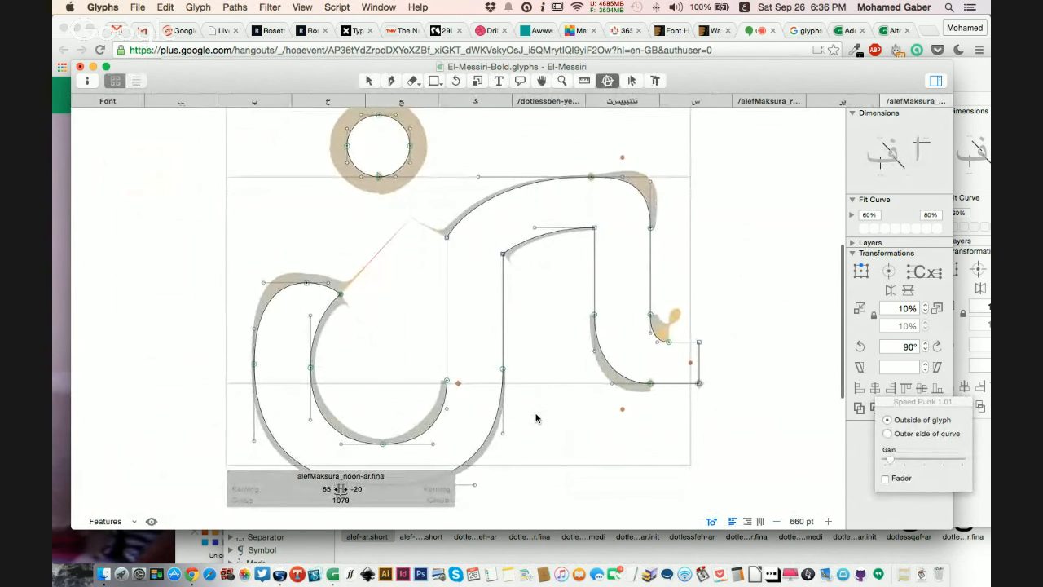
key(super+minus)
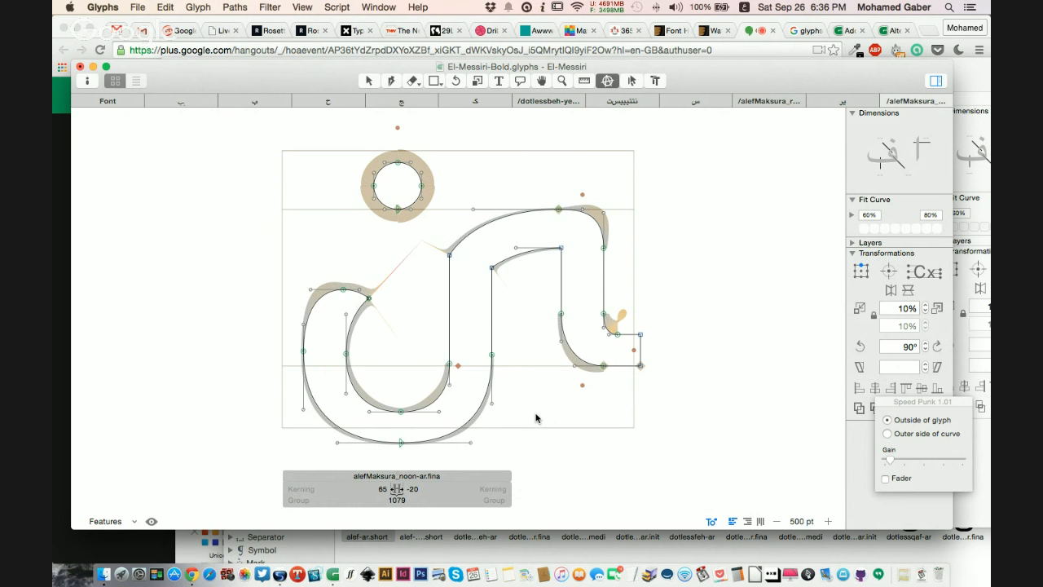
scroll(538, 412, right, 3)
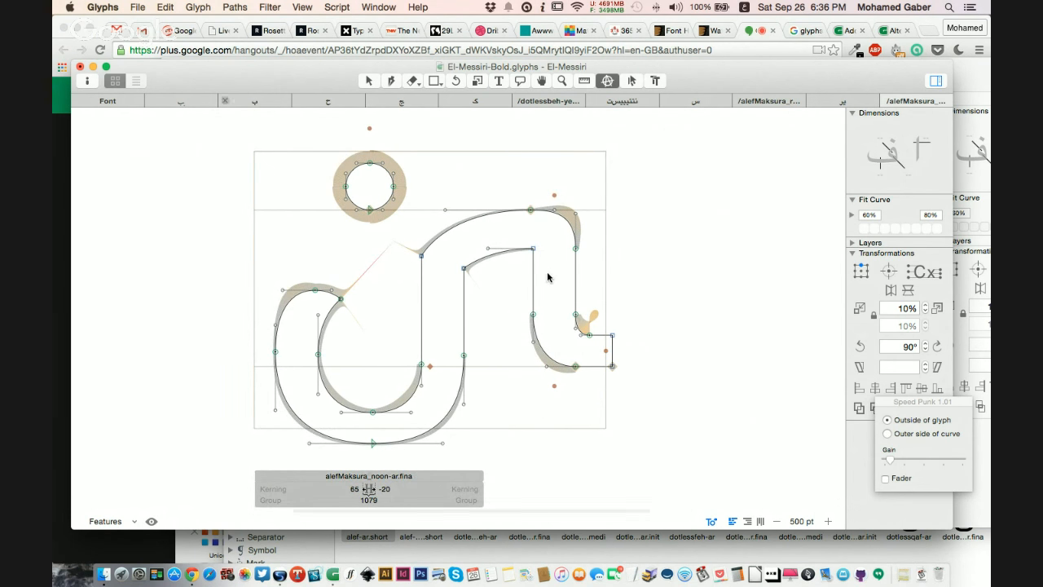
- Copy the whole alefMaksura_noon-ar.fina outline into alefMaksura_reh-ar.fina and align it with the existing tooth and stem for comparison
key(super+a)
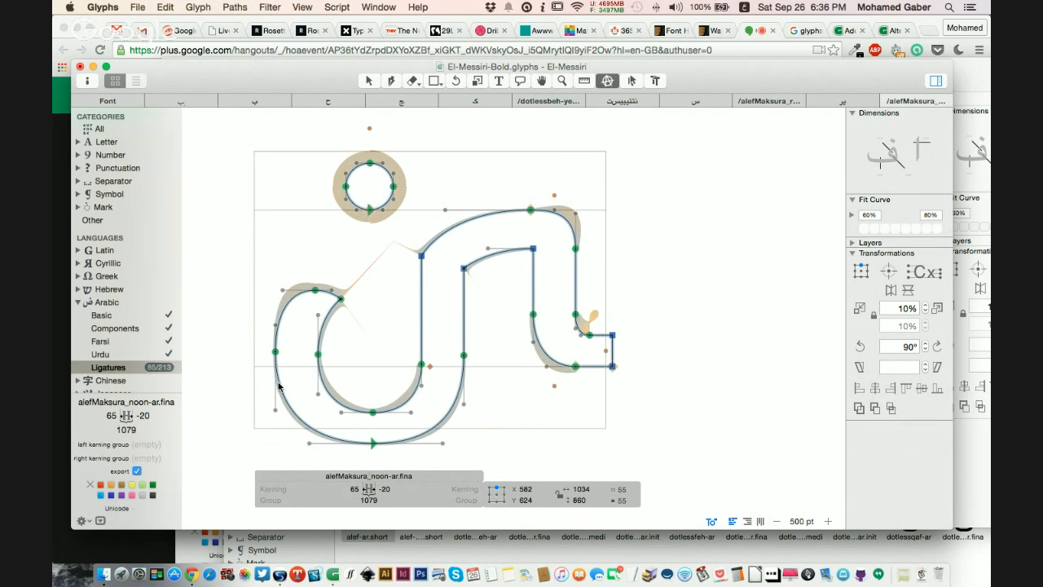
key(alt+super+1)
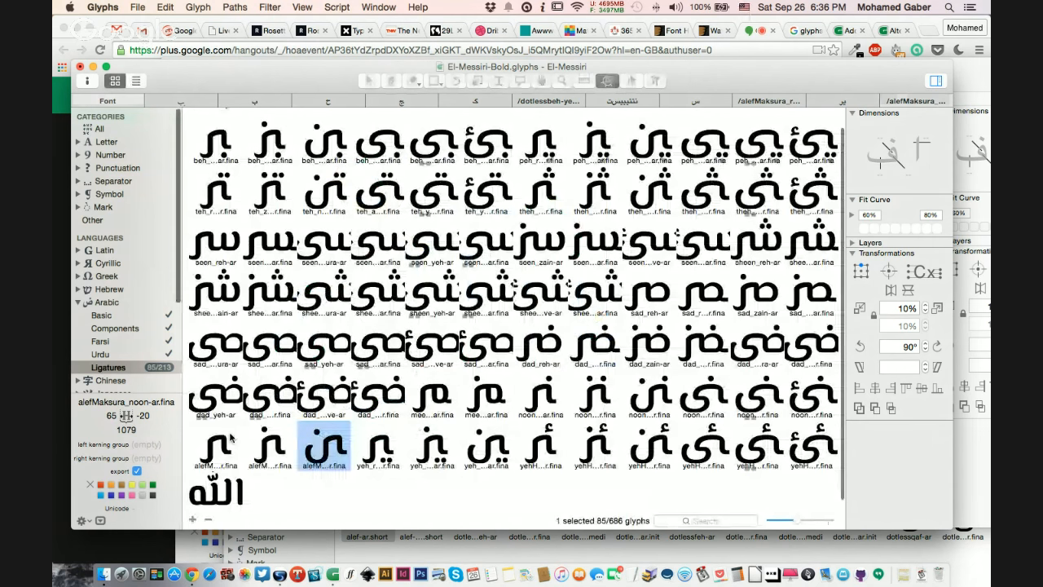
double_click(231, 438)
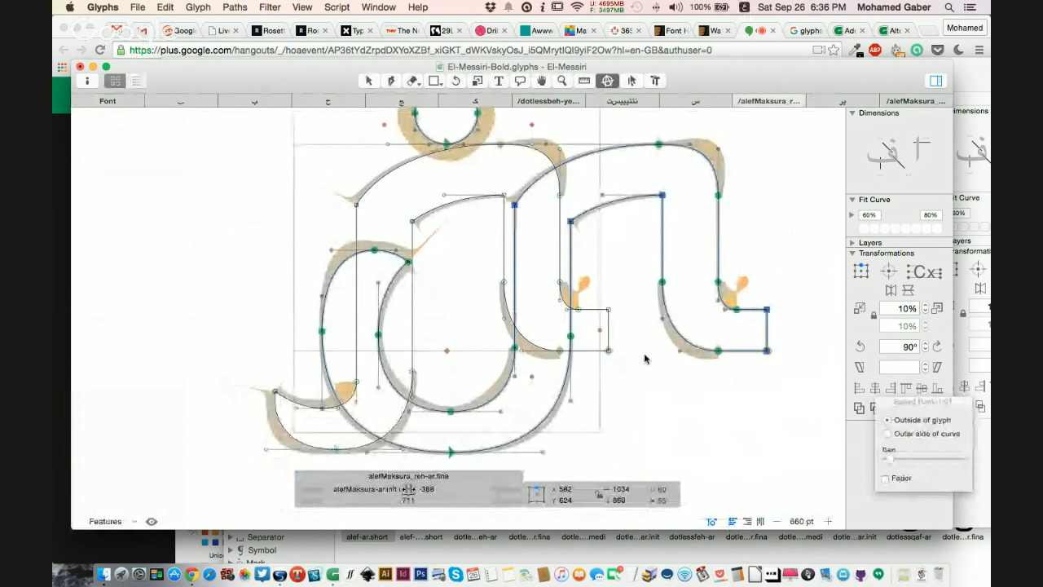
drag(699, 353, 558, 353)
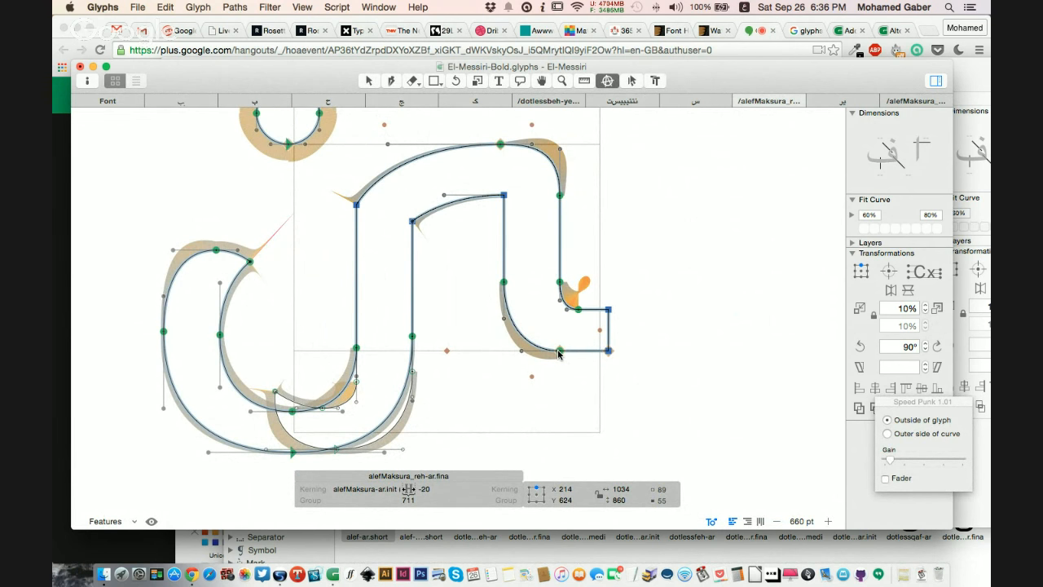
key(super+minus)
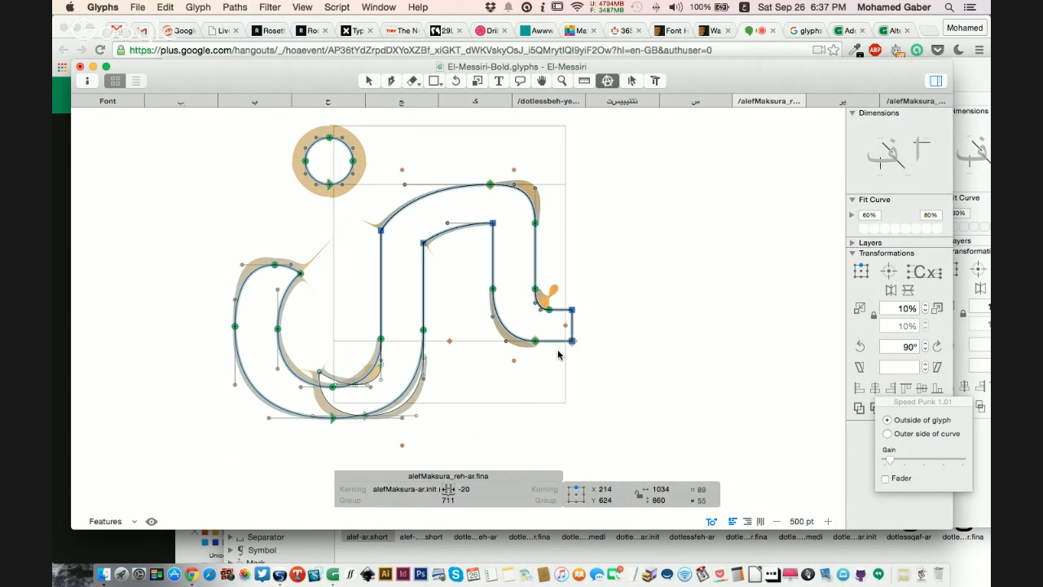
- Undo the pasted noon outline so that only the original alefMaksura_reh-ar.fina shape remains
key(super+z)
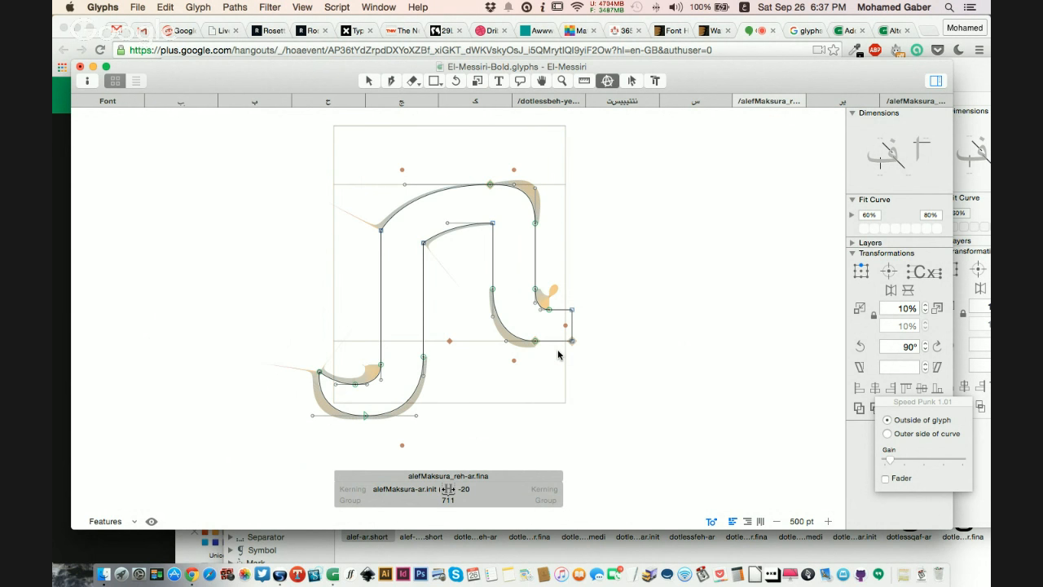
key(super+z)
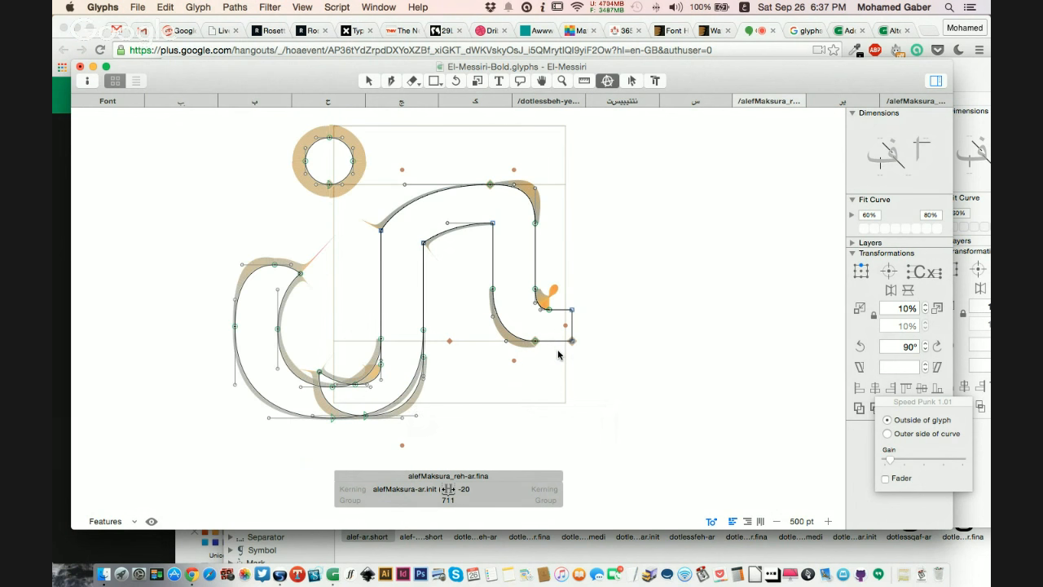
key(super+shift+z)
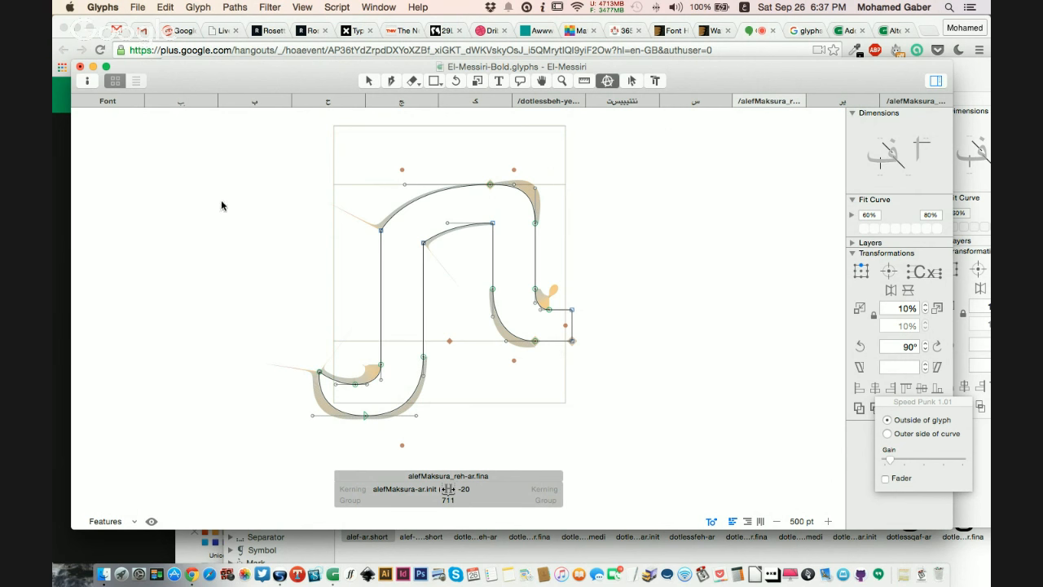
- Reopen alefMaksura_reh-ar.fina from the overview and select the nodes of its lower reh tail
click(113, 99)
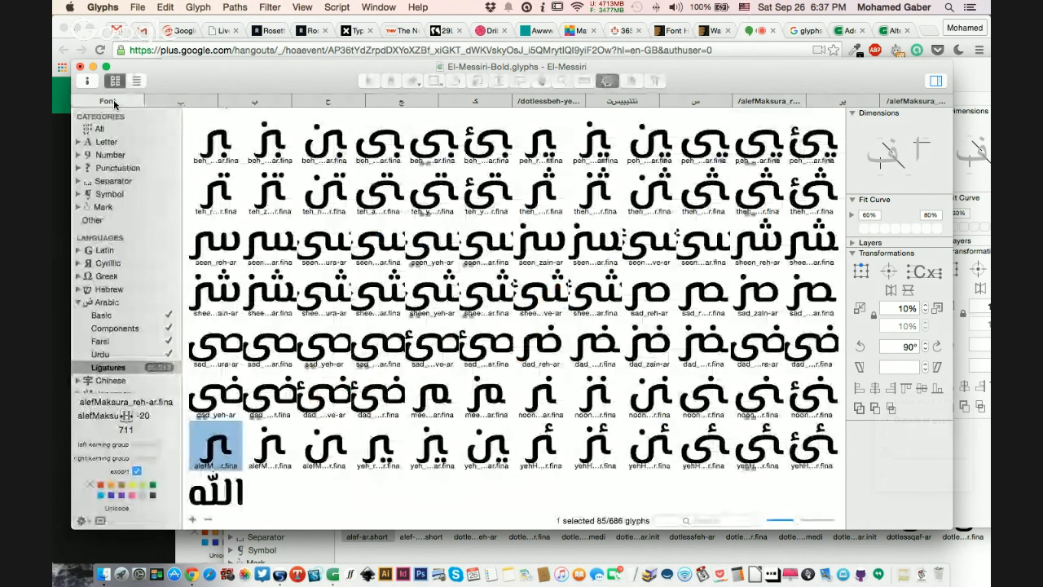
double_click(211, 432)
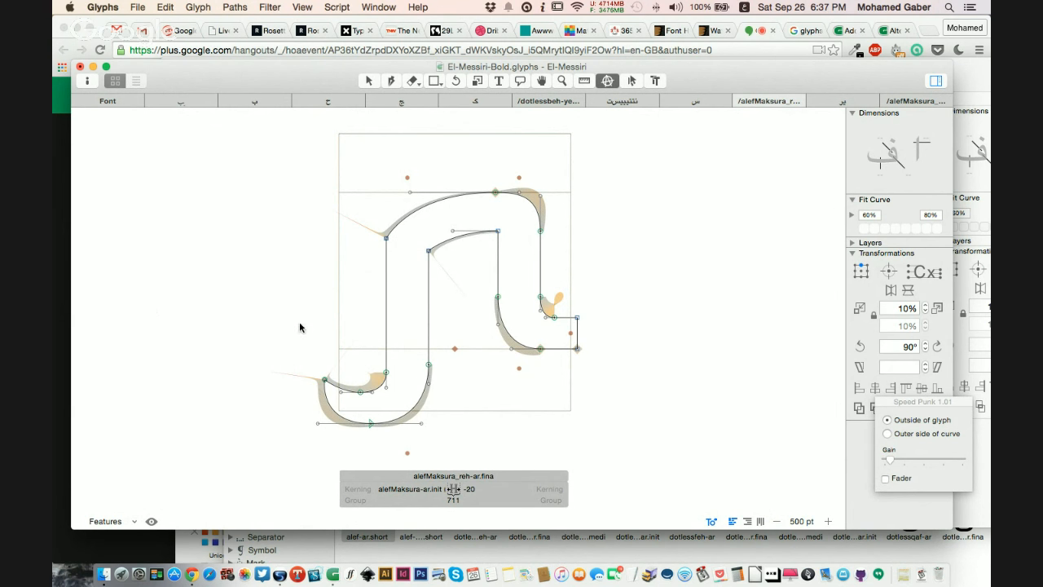
drag(276, 313, 476, 463)
click(471, 458)
drag(462, 465, 490, 463)
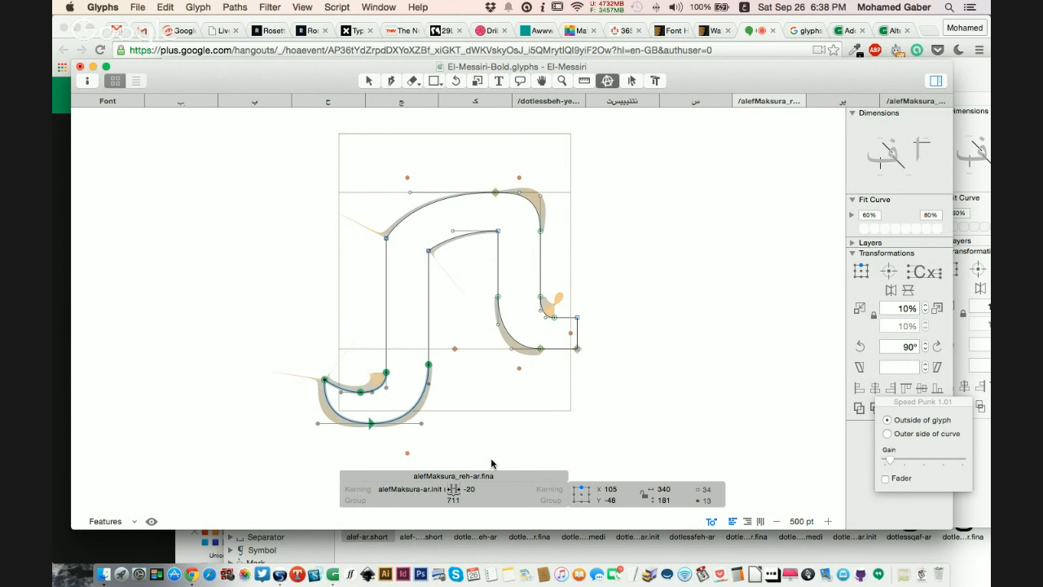
- Return to the Arabic ligatures overview and select the sheen_alefMaksura-ar glyph
click(119, 102)
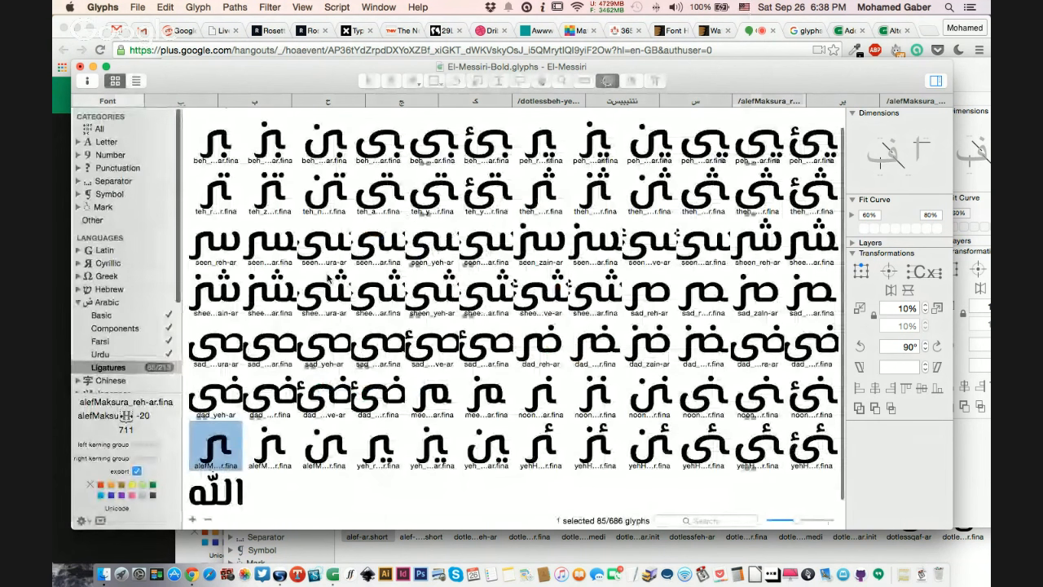
click(329, 279)
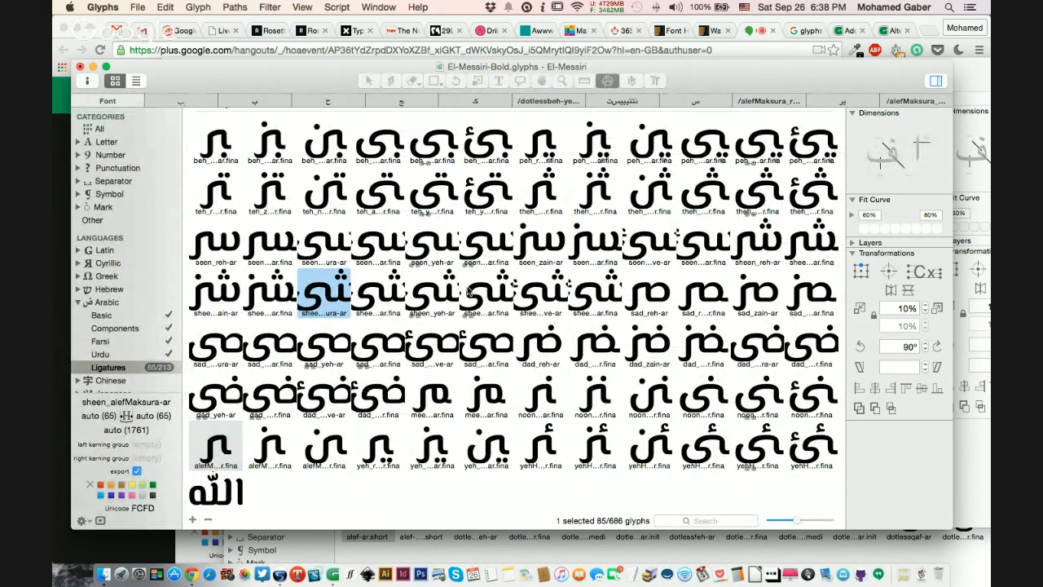
- Switch to Chrome, bring another hangout participant into the main view, and return to Glyphs
click(56, 295)
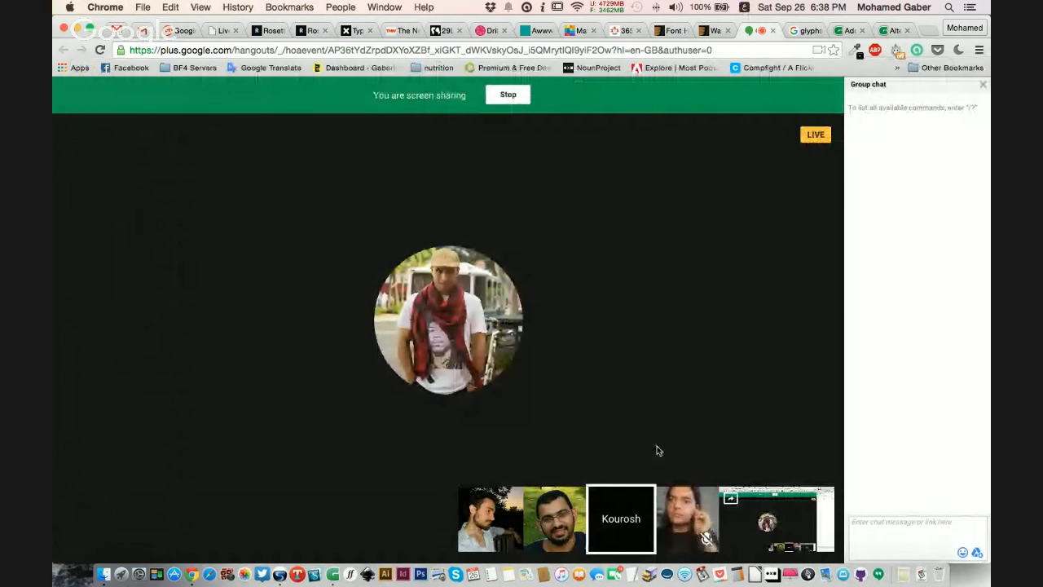
click(557, 506)
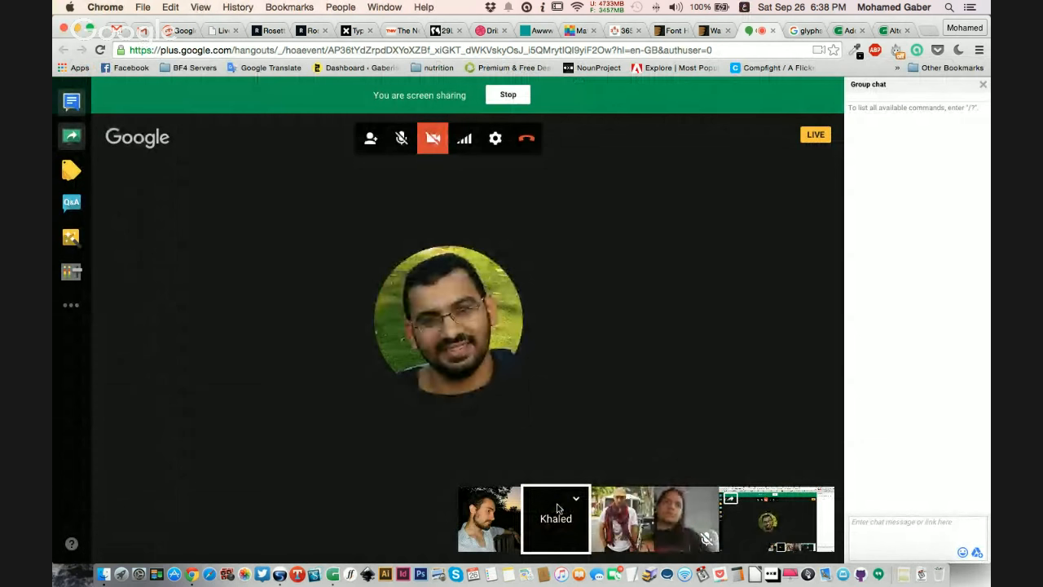
click(331, 570)
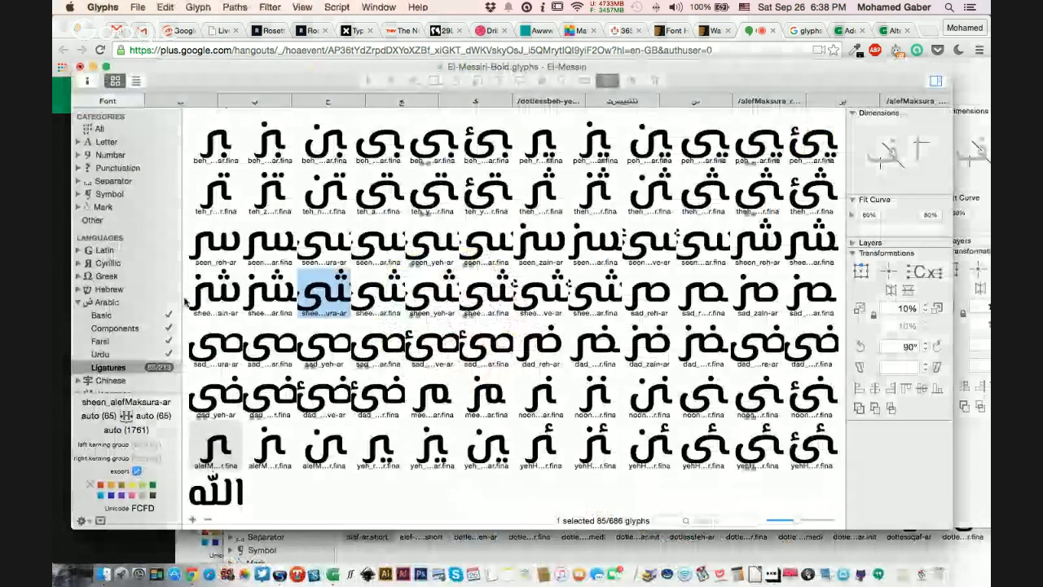
- Show the glyphs in the Mark category, open dotabove-ar to inspect its outline, and close it
scroll(130, 344, down, 2)
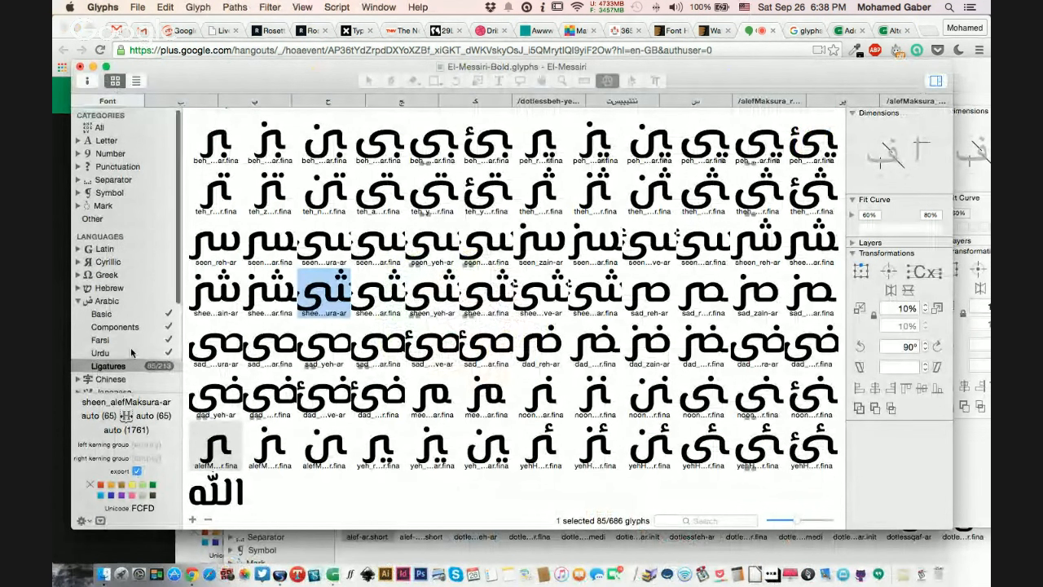
scroll(131, 350, up, 1)
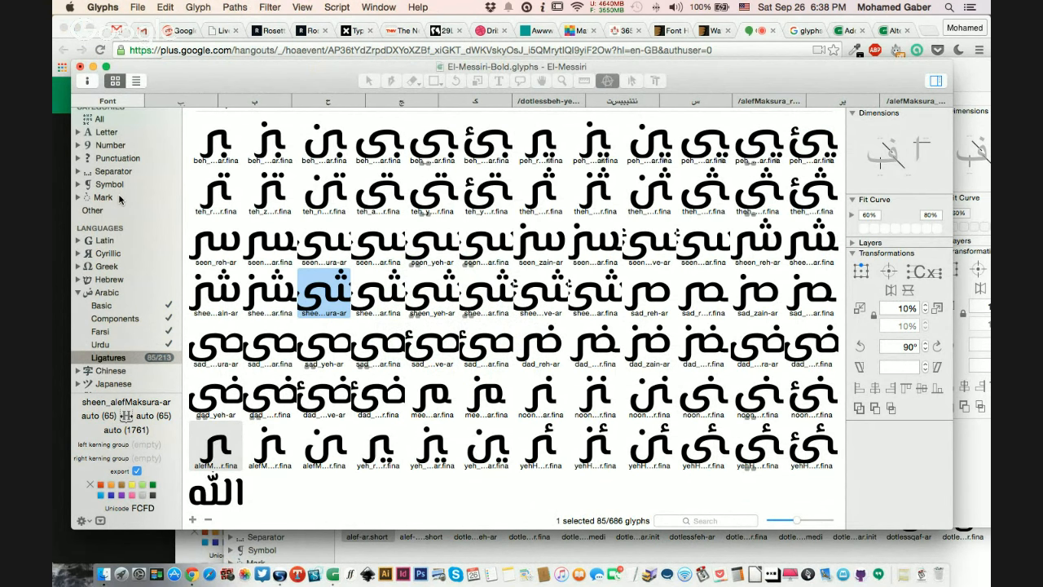
scroll(119, 203, up, 1)
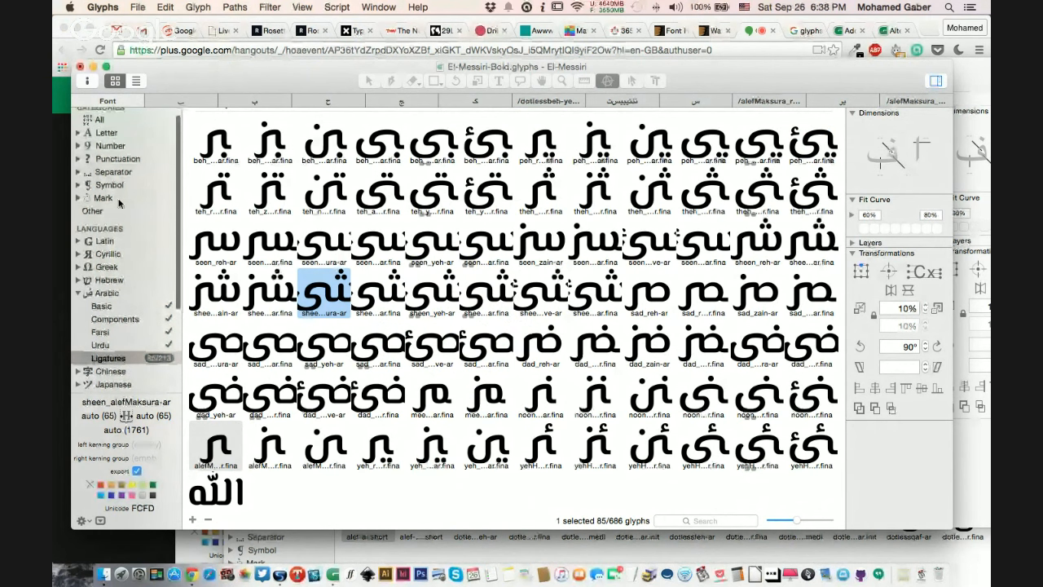
click(119, 201)
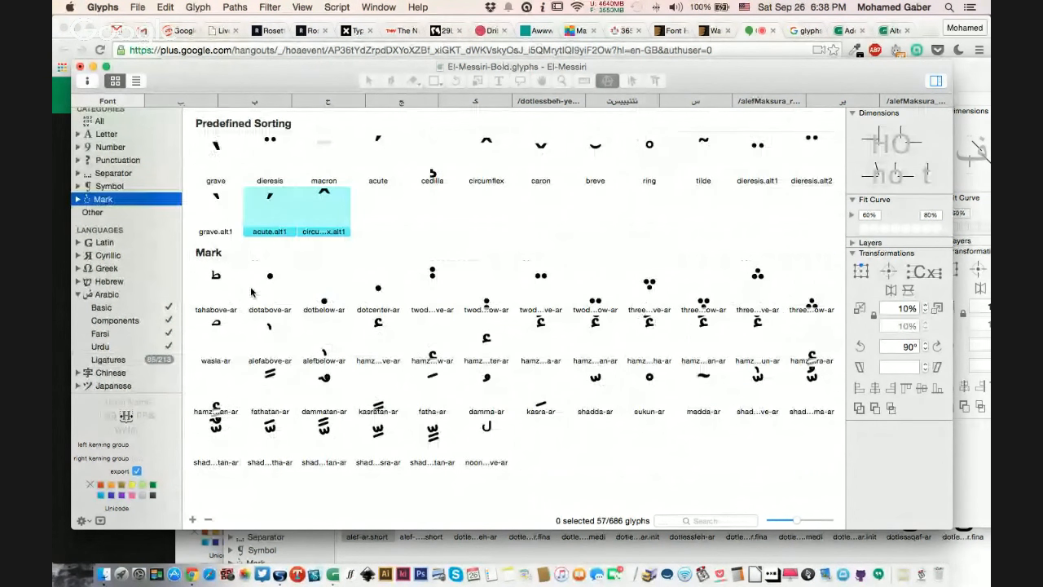
click(275, 280)
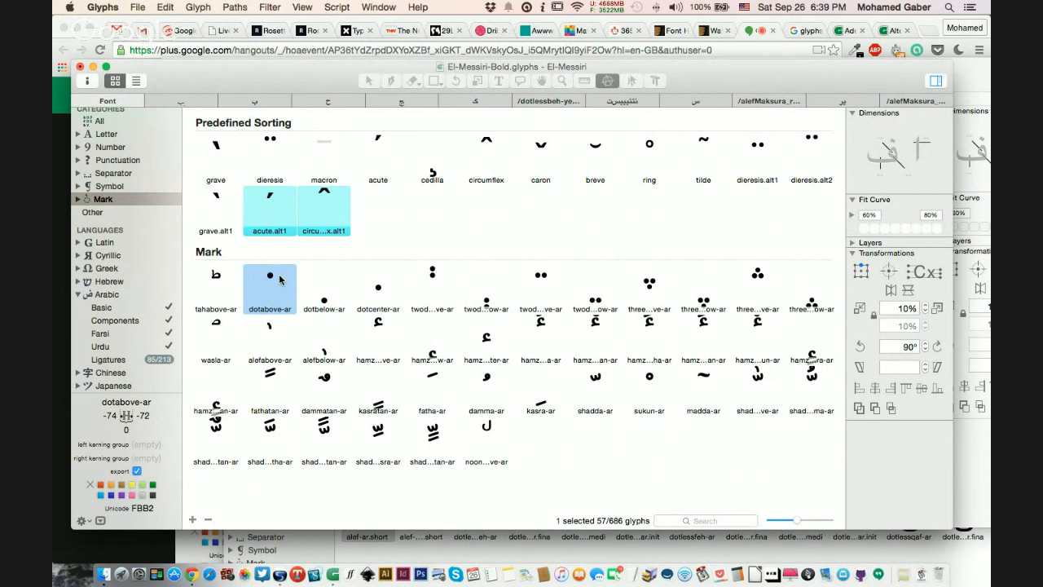
double_click(278, 280)
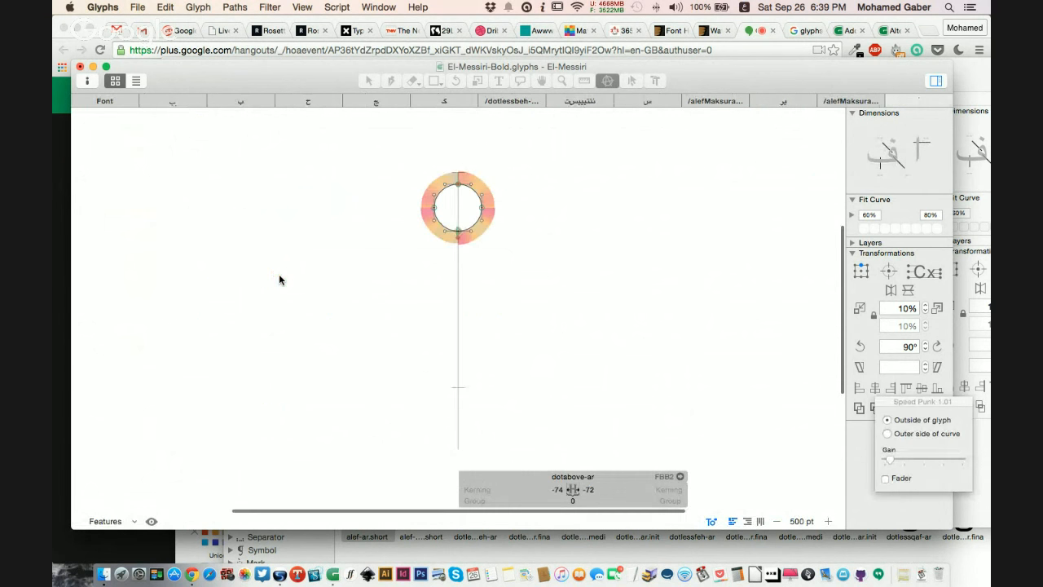
key(super+w)
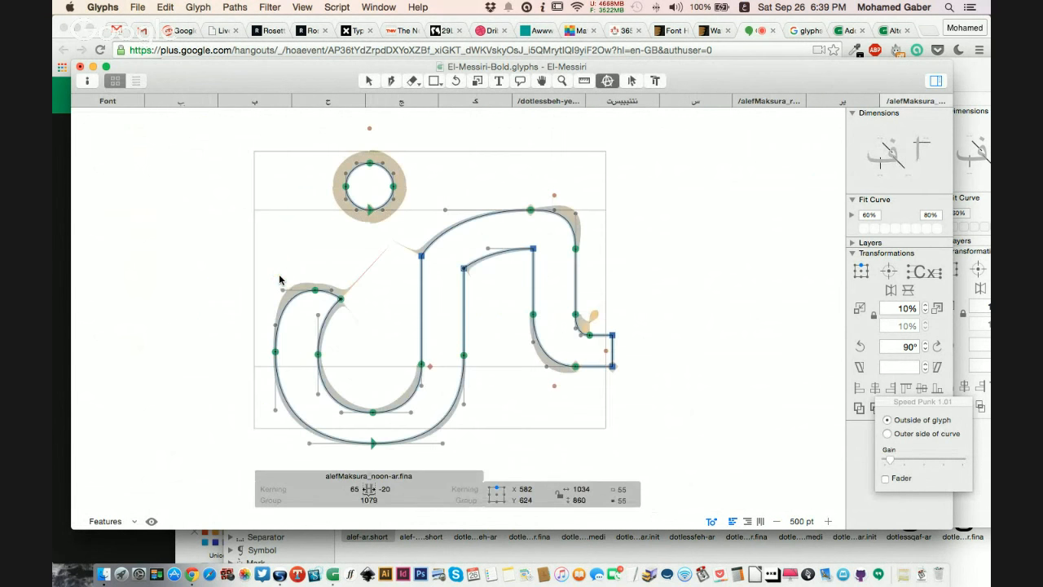
- Return to the mark glyphs overview and open dotbelow-ar to show its dot outline and anchor
click(109, 103)
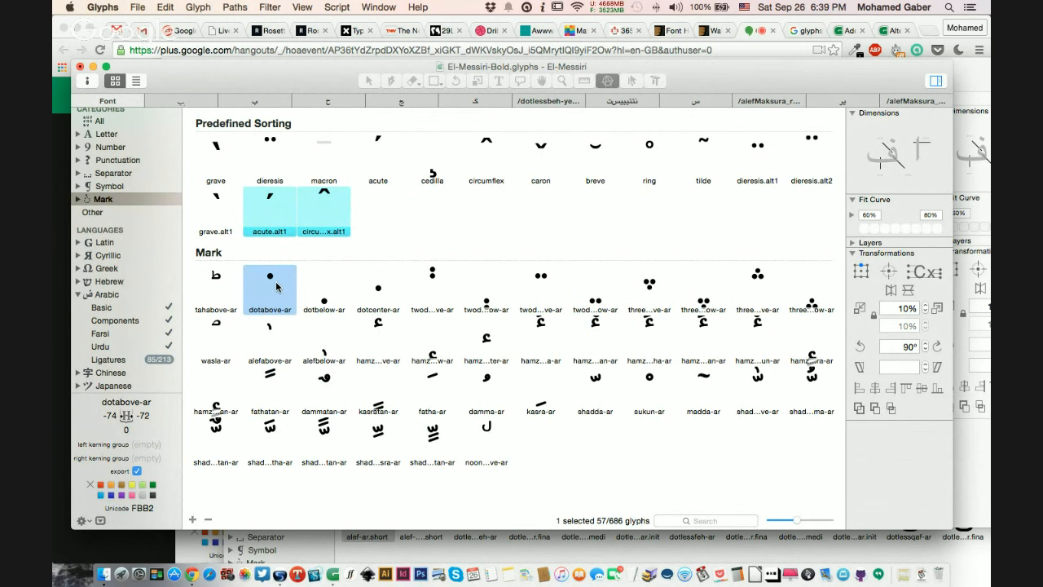
click(338, 297)
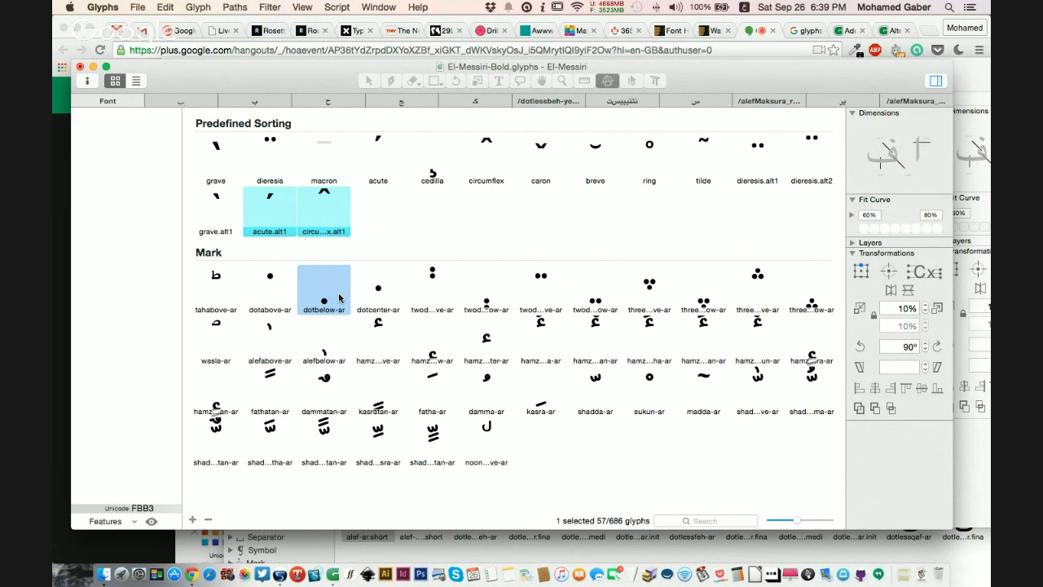
double_click(339, 298)
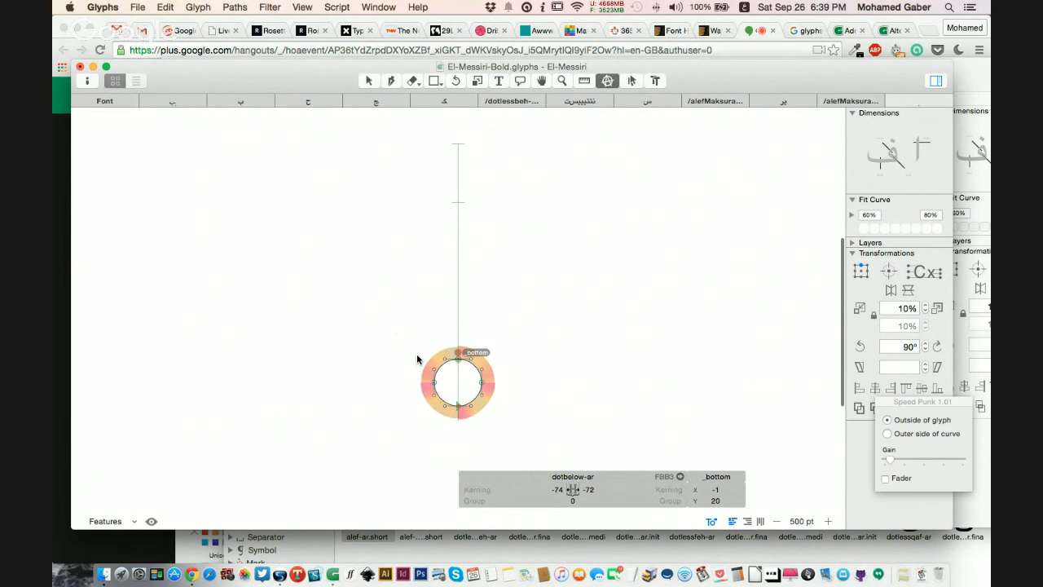
click(417, 359)
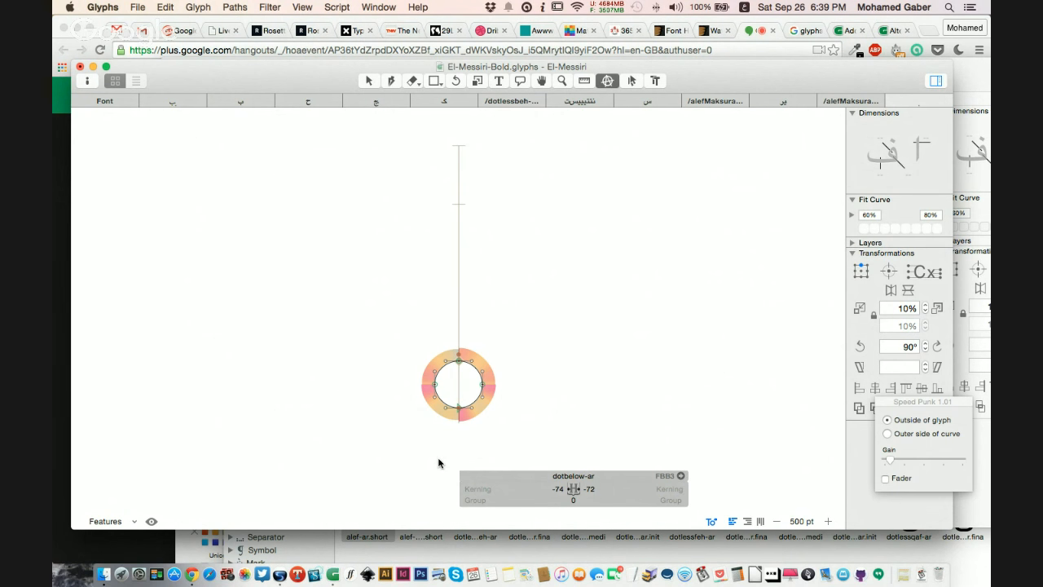
- Return to the Mark glyphs overview and point out hamzaabove-ar, hamzacenter-ar and hamzaaboveDamma-ar by selecting each in turn
click(106, 101)
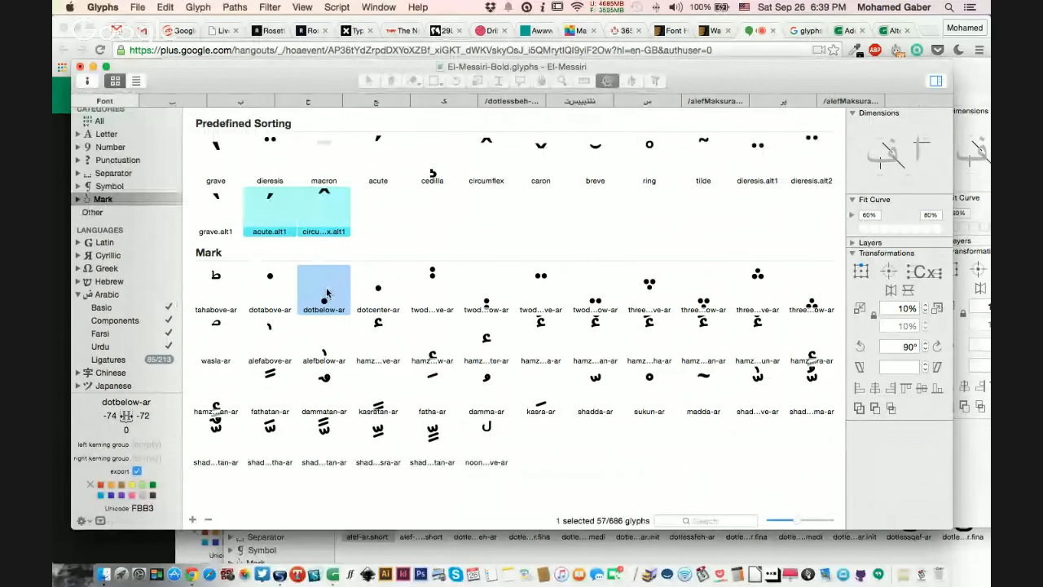
click(390, 341)
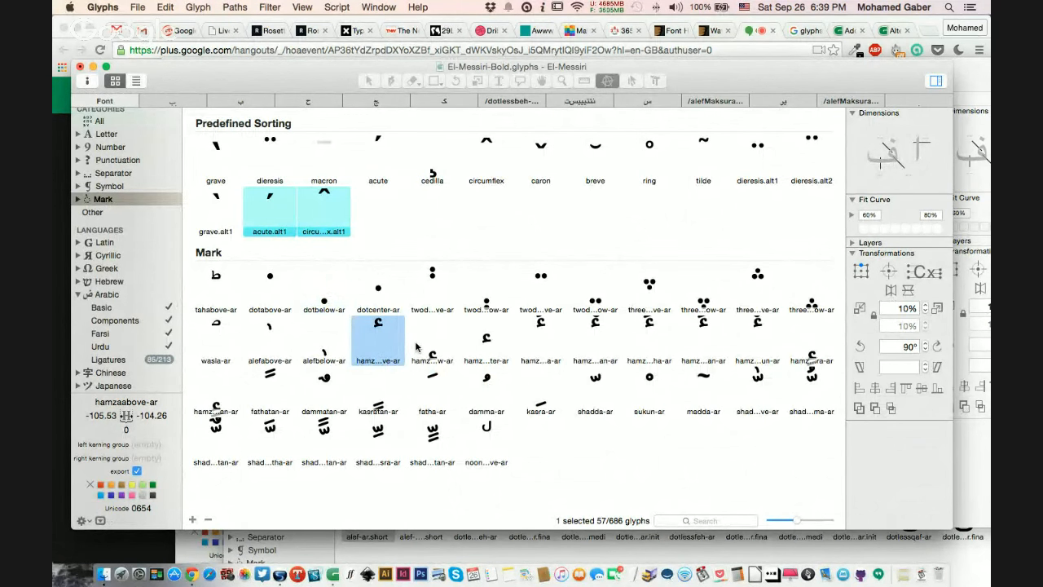
click(499, 334)
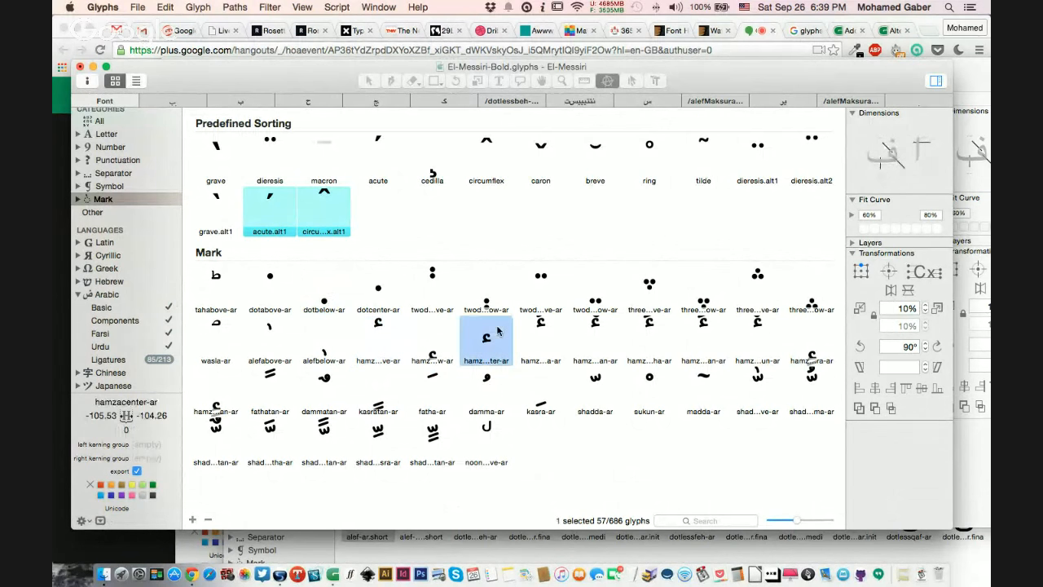
click(544, 336)
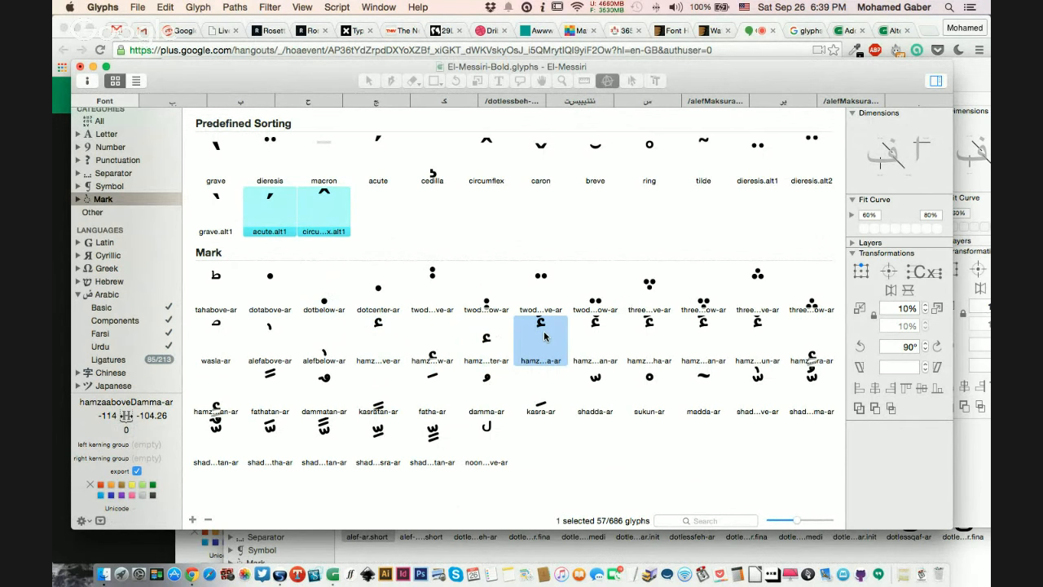
- Open hamzaaboveDamma-ar, select its hamza and damma components to show how it is composed, and close its edit view
double_click(544, 335)
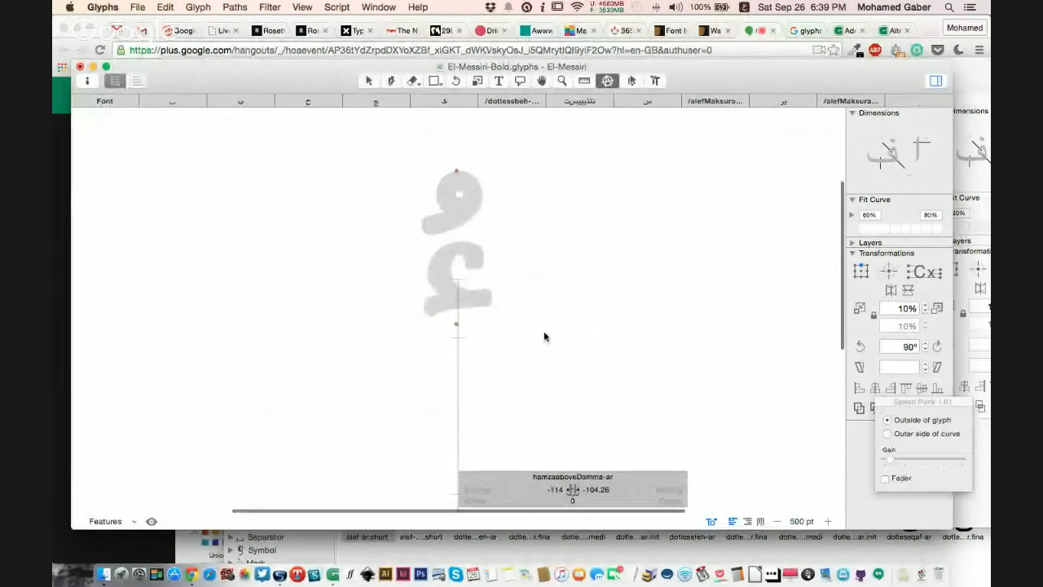
click(451, 285)
click(452, 219)
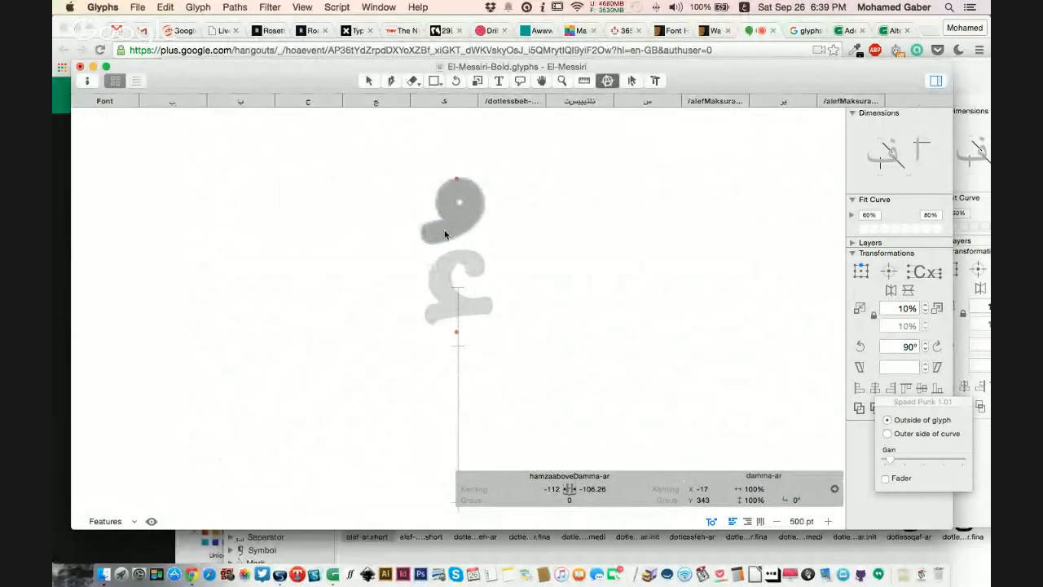
key(super+w)
- Go back to the mark glyphs overview and select hamzacenter-ar, the two-dots-above mark and threedotsdownabove-ar in turn
click(108, 100)
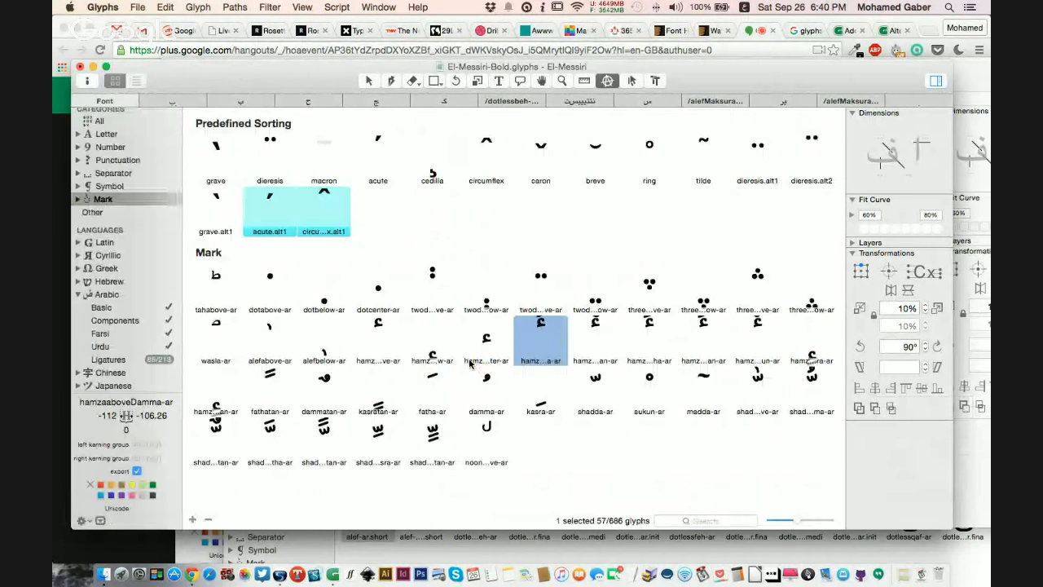
click(472, 362)
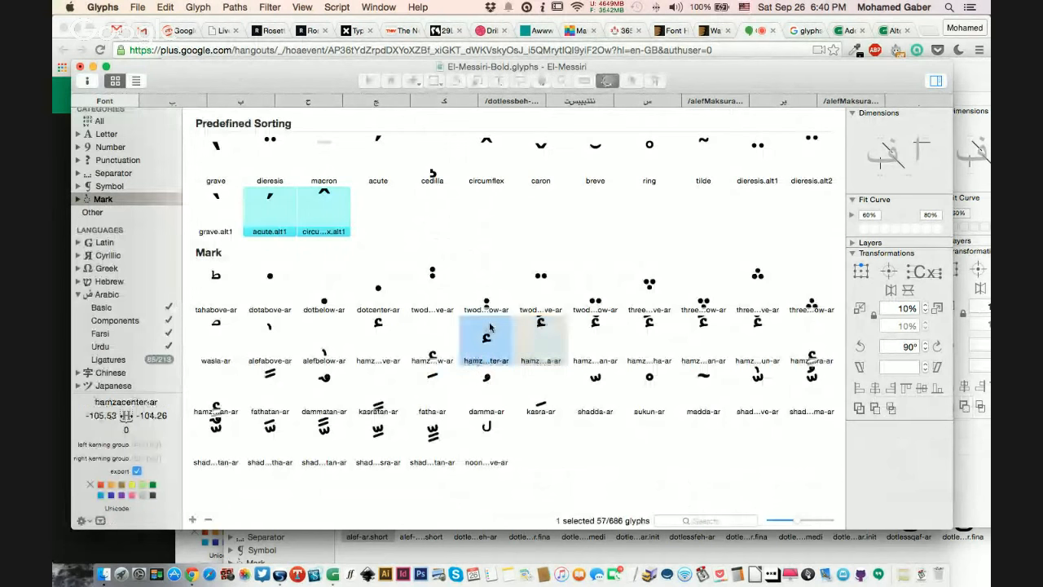
click(539, 286)
click(660, 289)
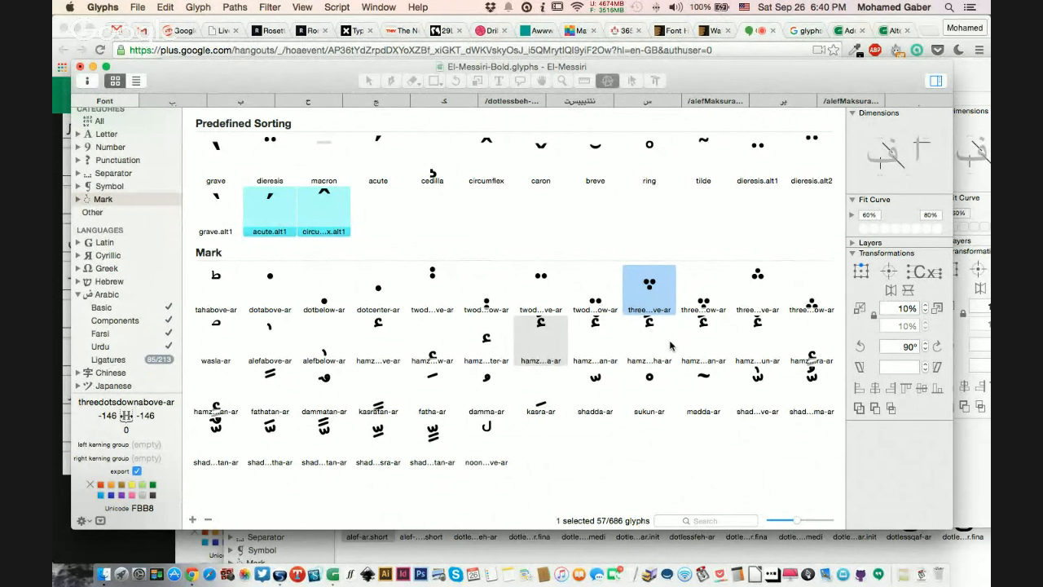
- Switch to the Chrome hangout and show the other participant's shared font glyph grid in the main view
click(54, 227)
click(54, 227)
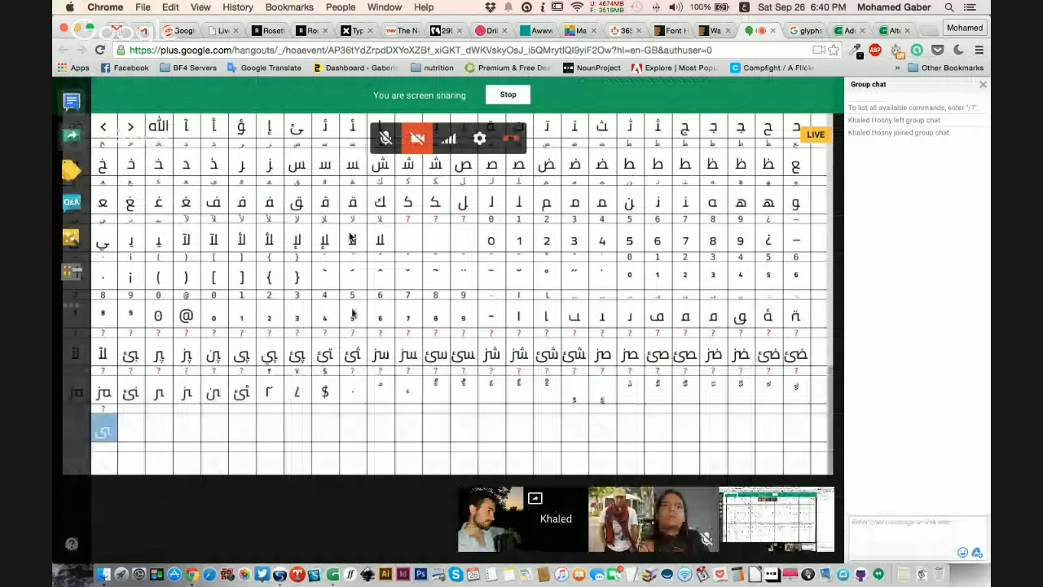
mouse_move(810, 535)
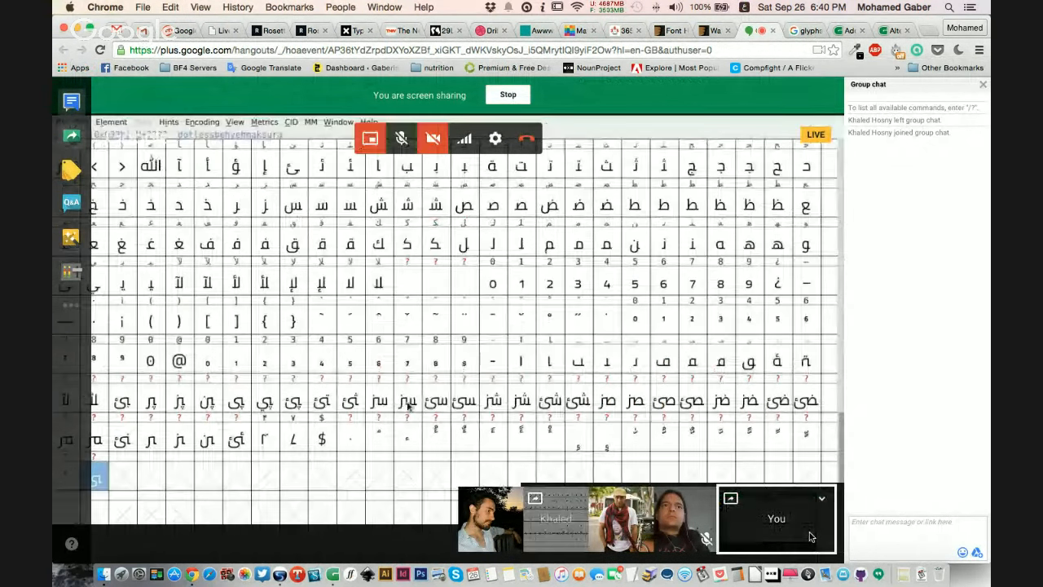
click(811, 536)
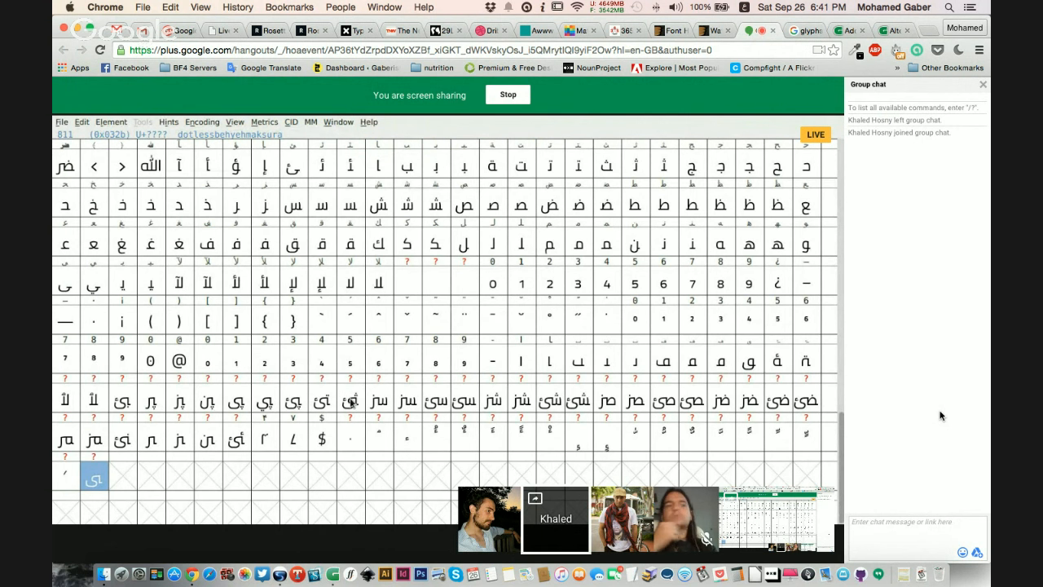
- Examine the ligature glyphs in the shared font grid, selecting uni06330632.fina and comparing it with the neighbouring seen ligature
click(403, 408)
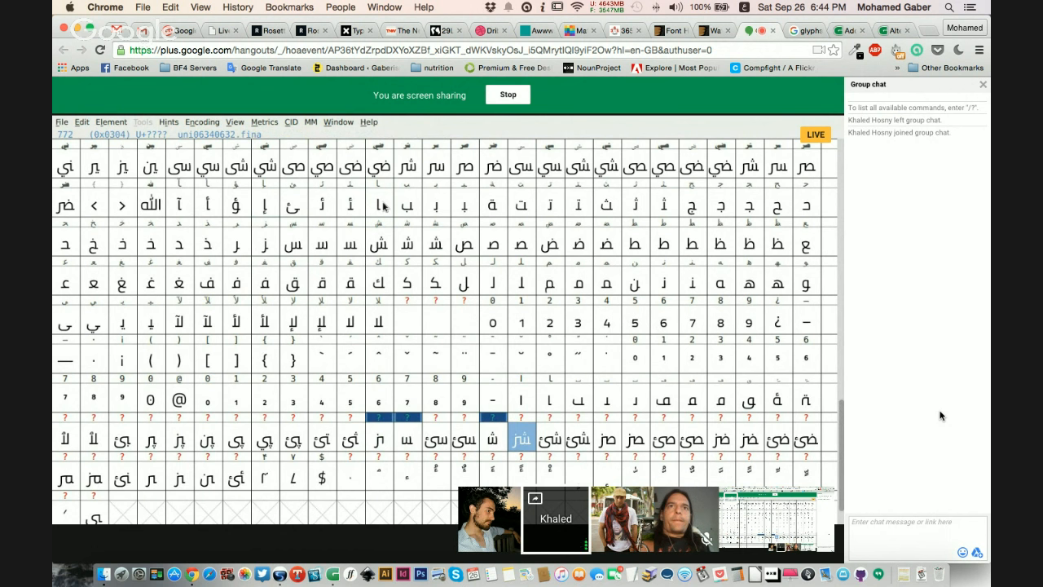
click(407, 444)
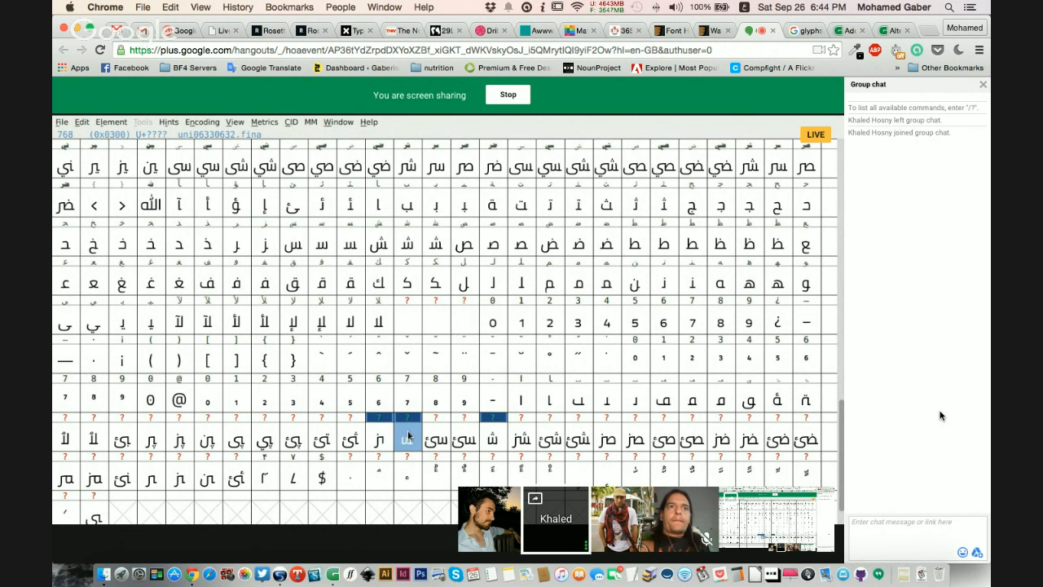
click(503, 440)
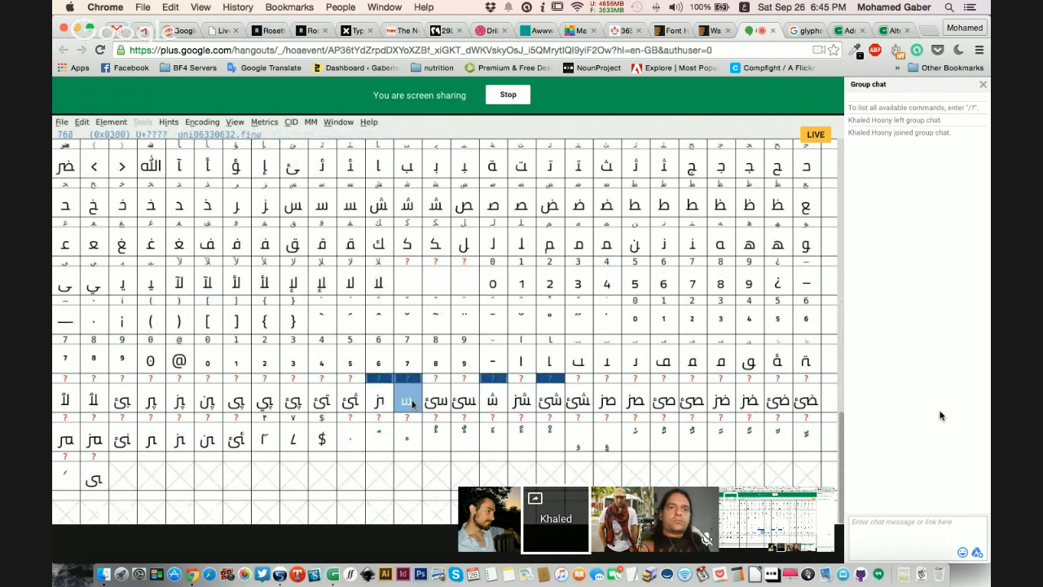
key(Right)
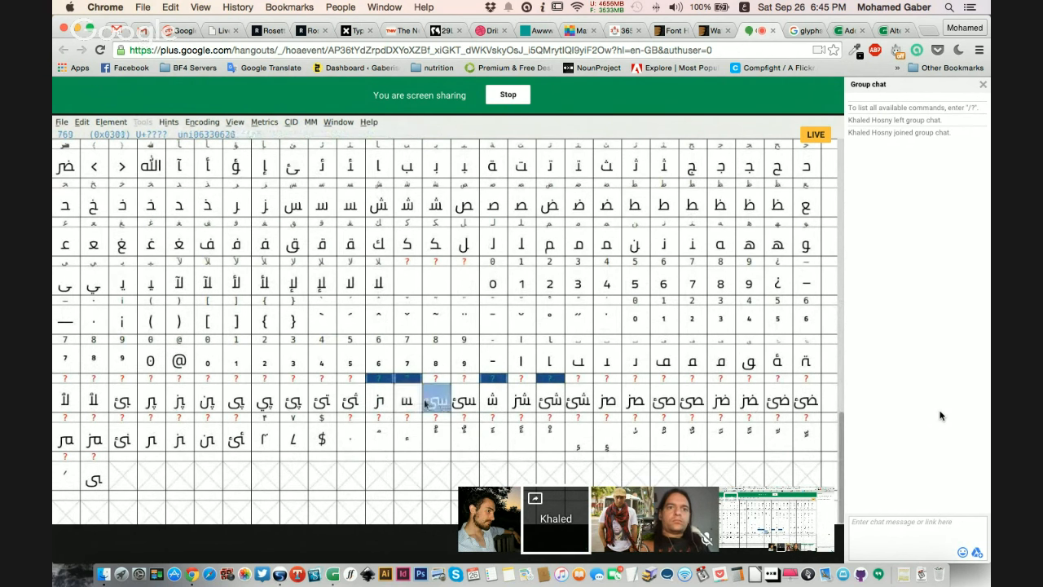
click(410, 404)
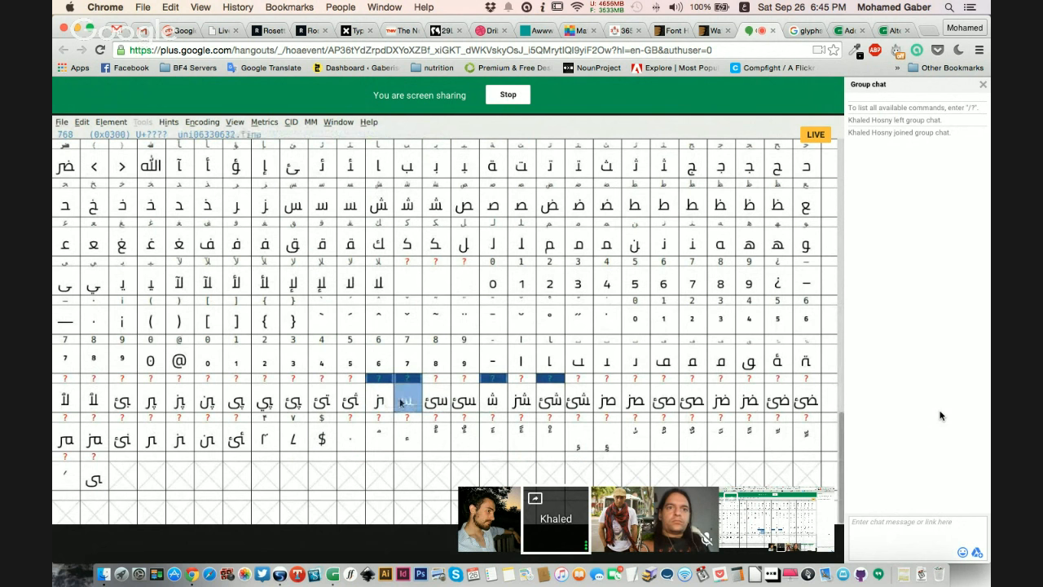